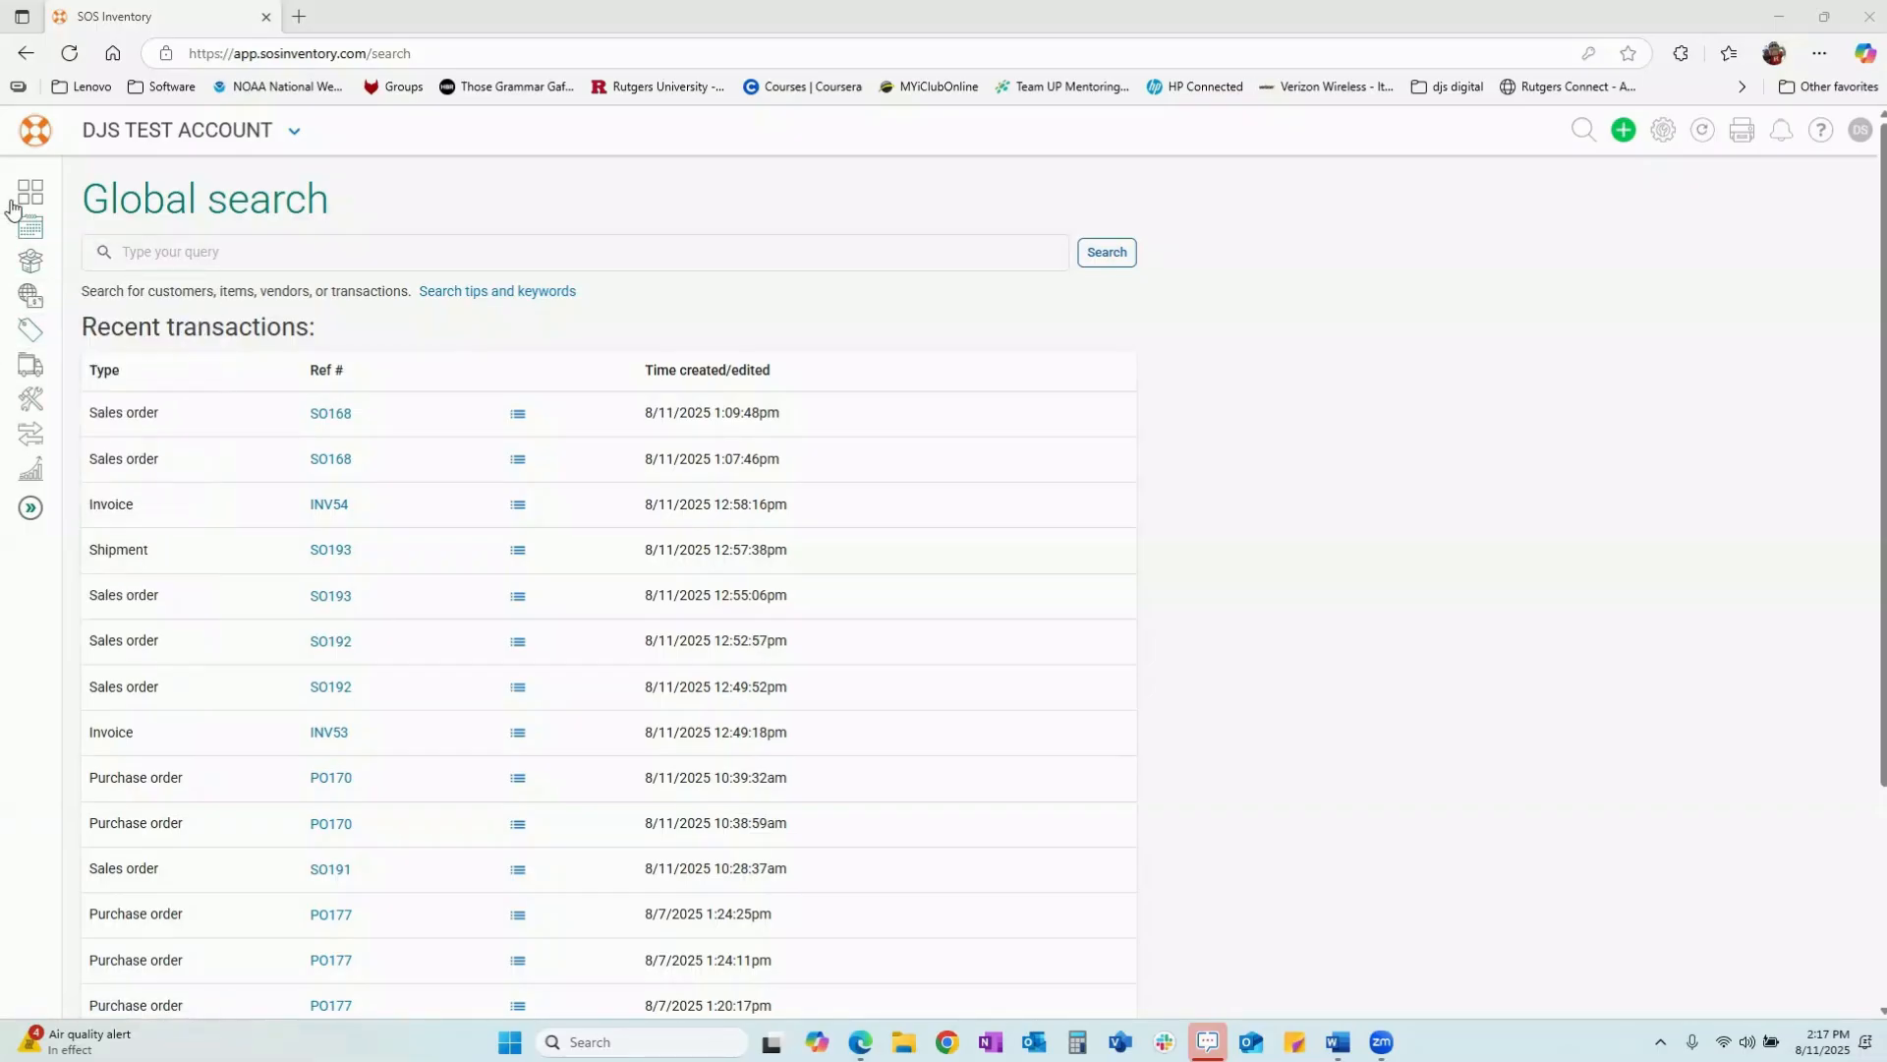
- Go to the dashboard and view the account options for the current company
click(19, 200)
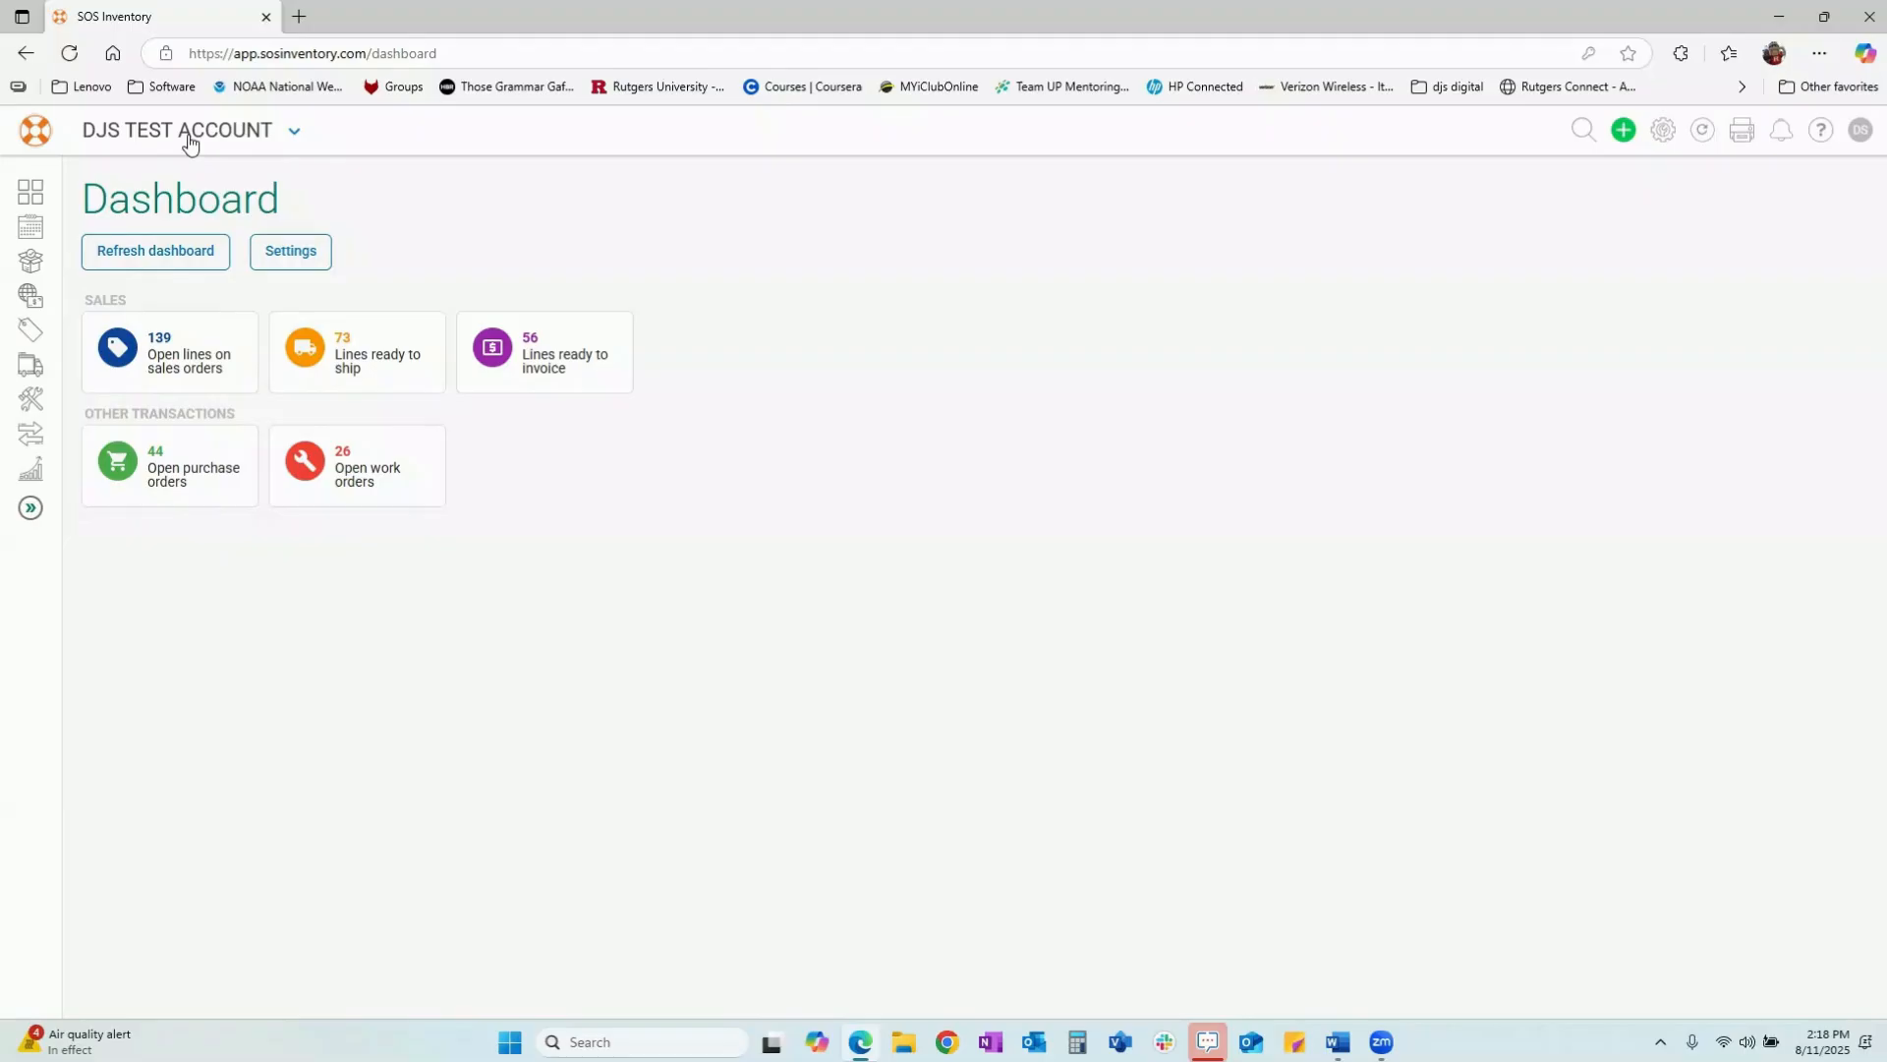
click(287, 134)
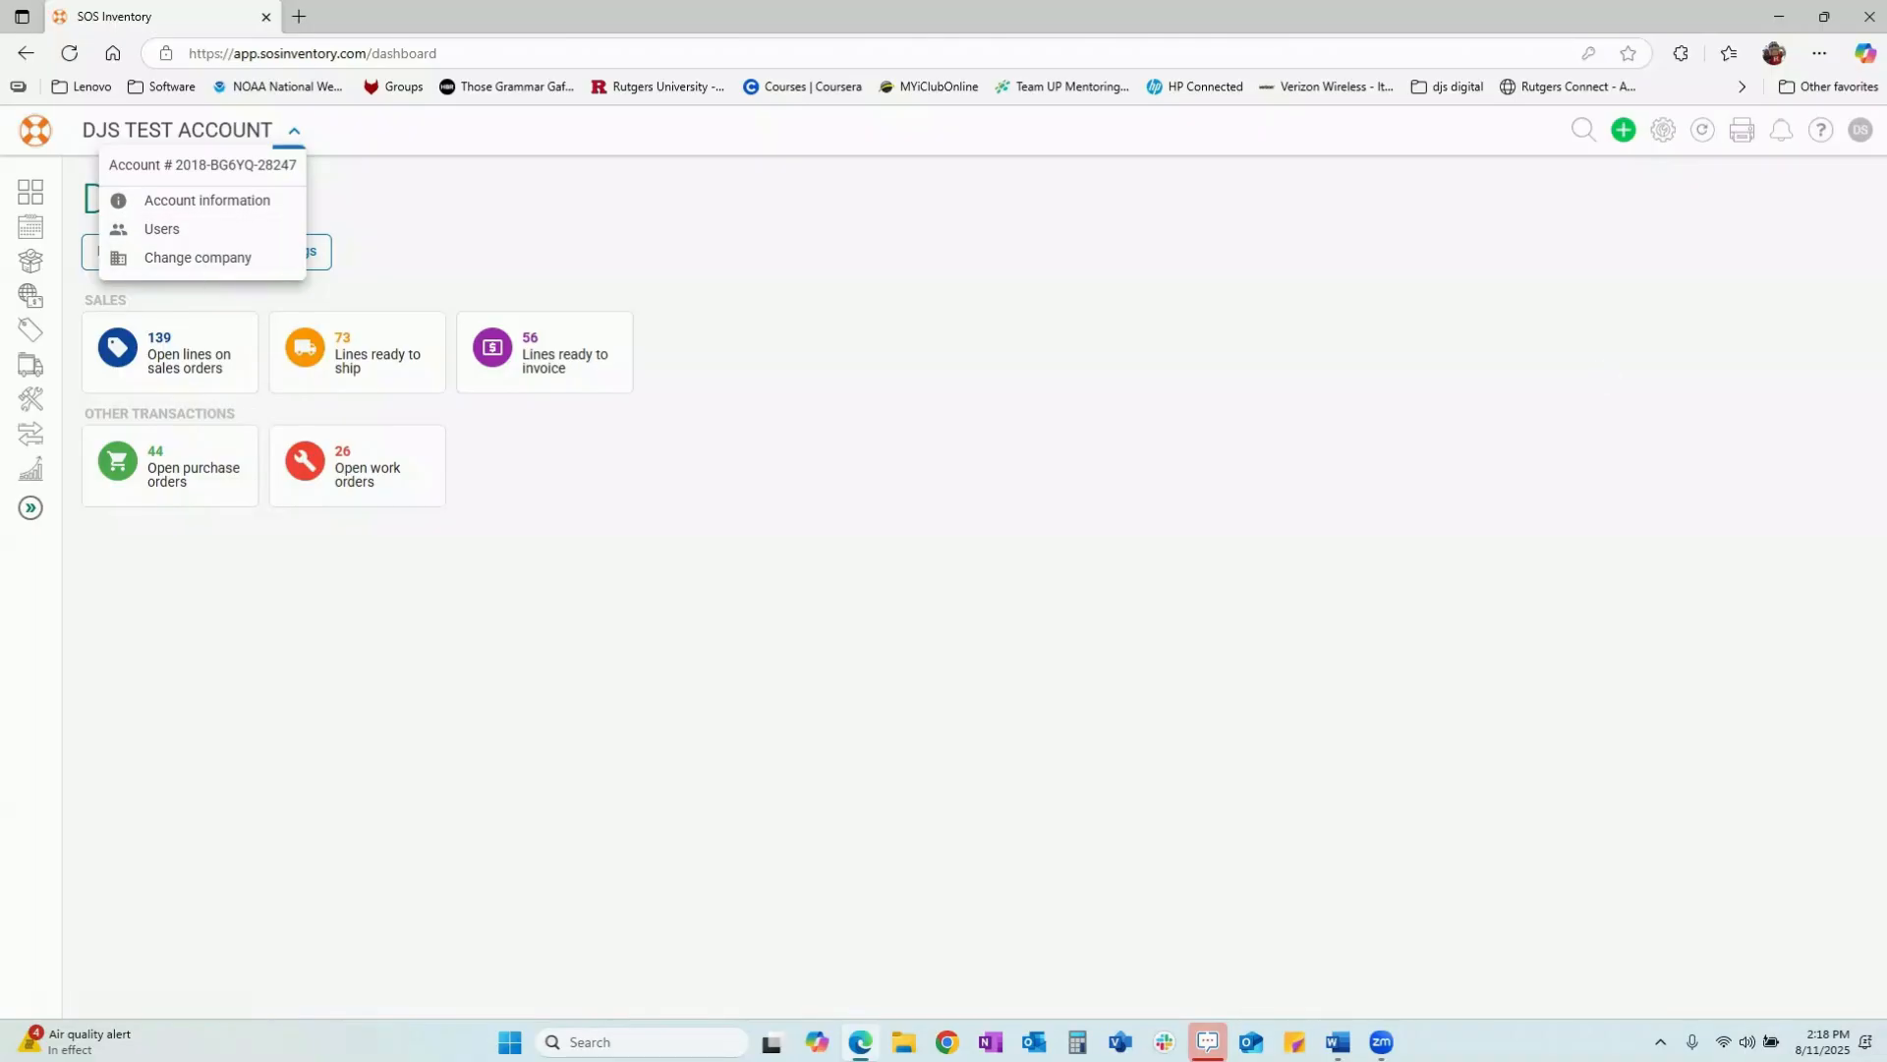
key(alt+Tab)
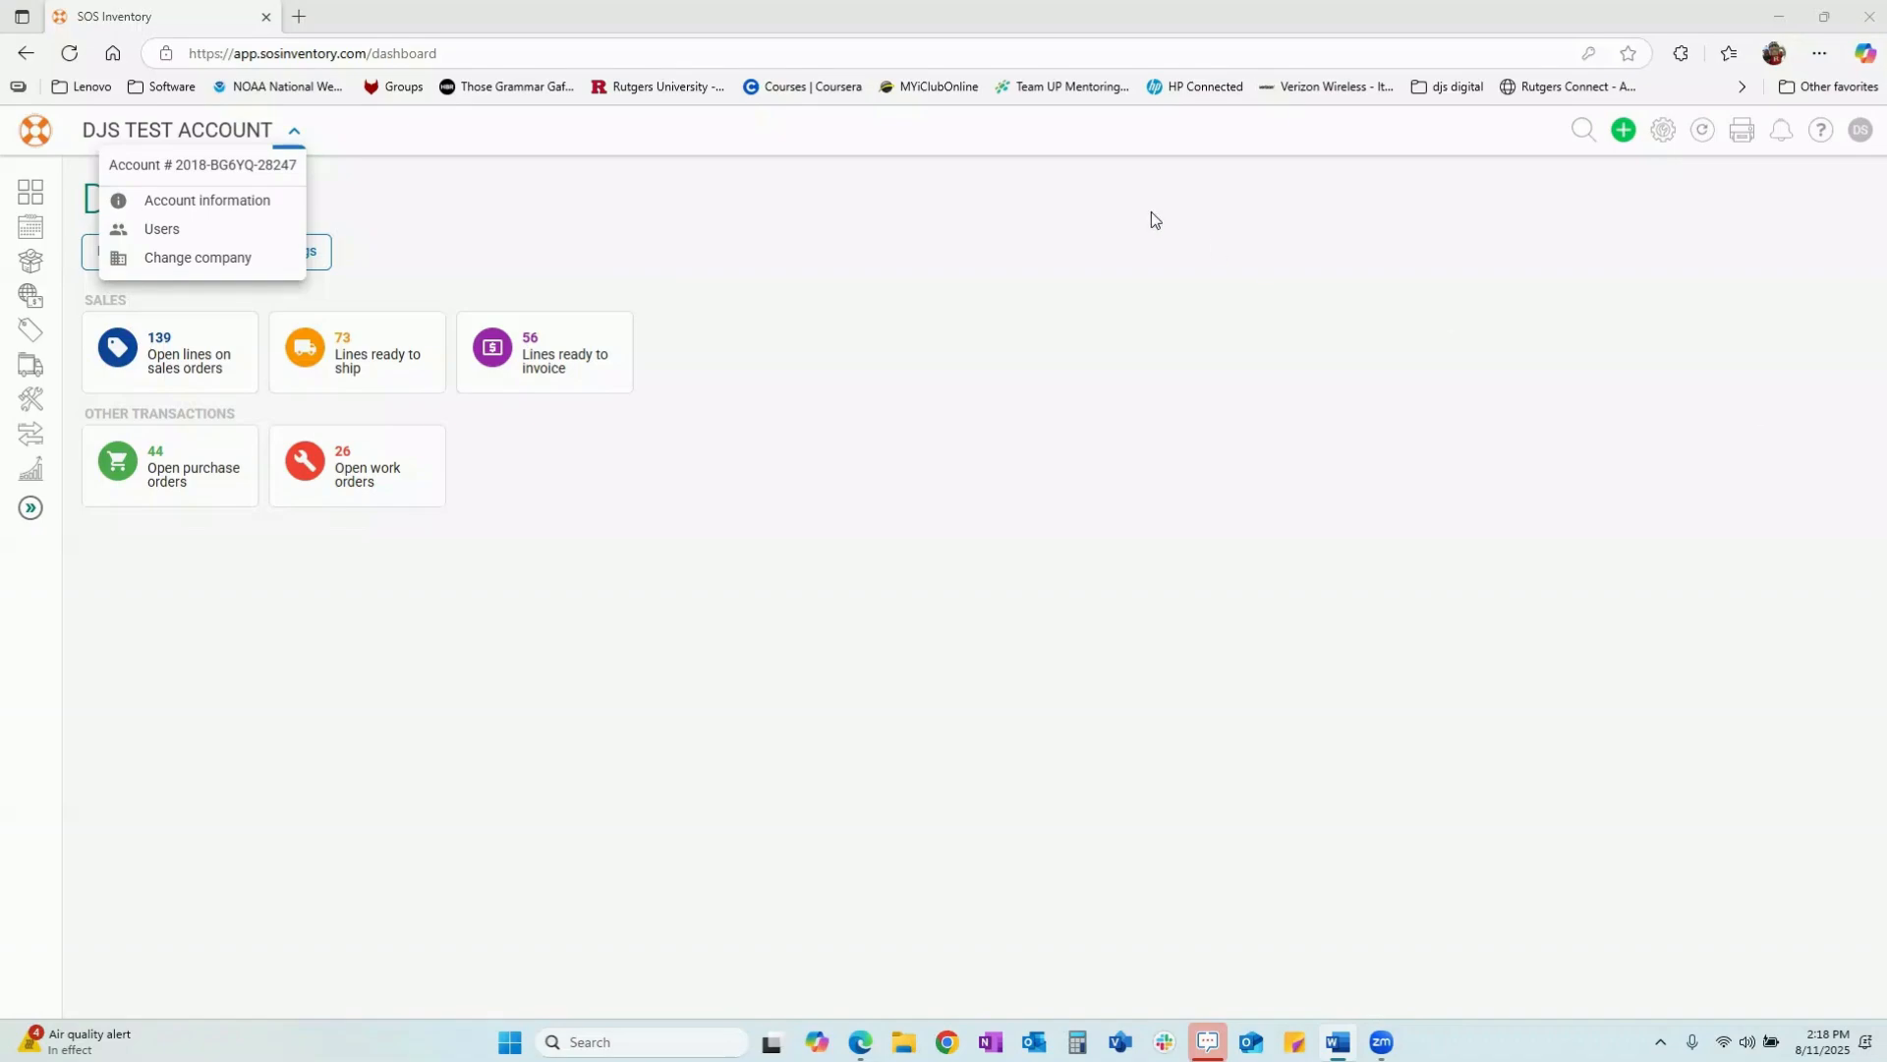
- Open the most recent sales order from the global search page's recent transactions, and close it without saving
click(1583, 130)
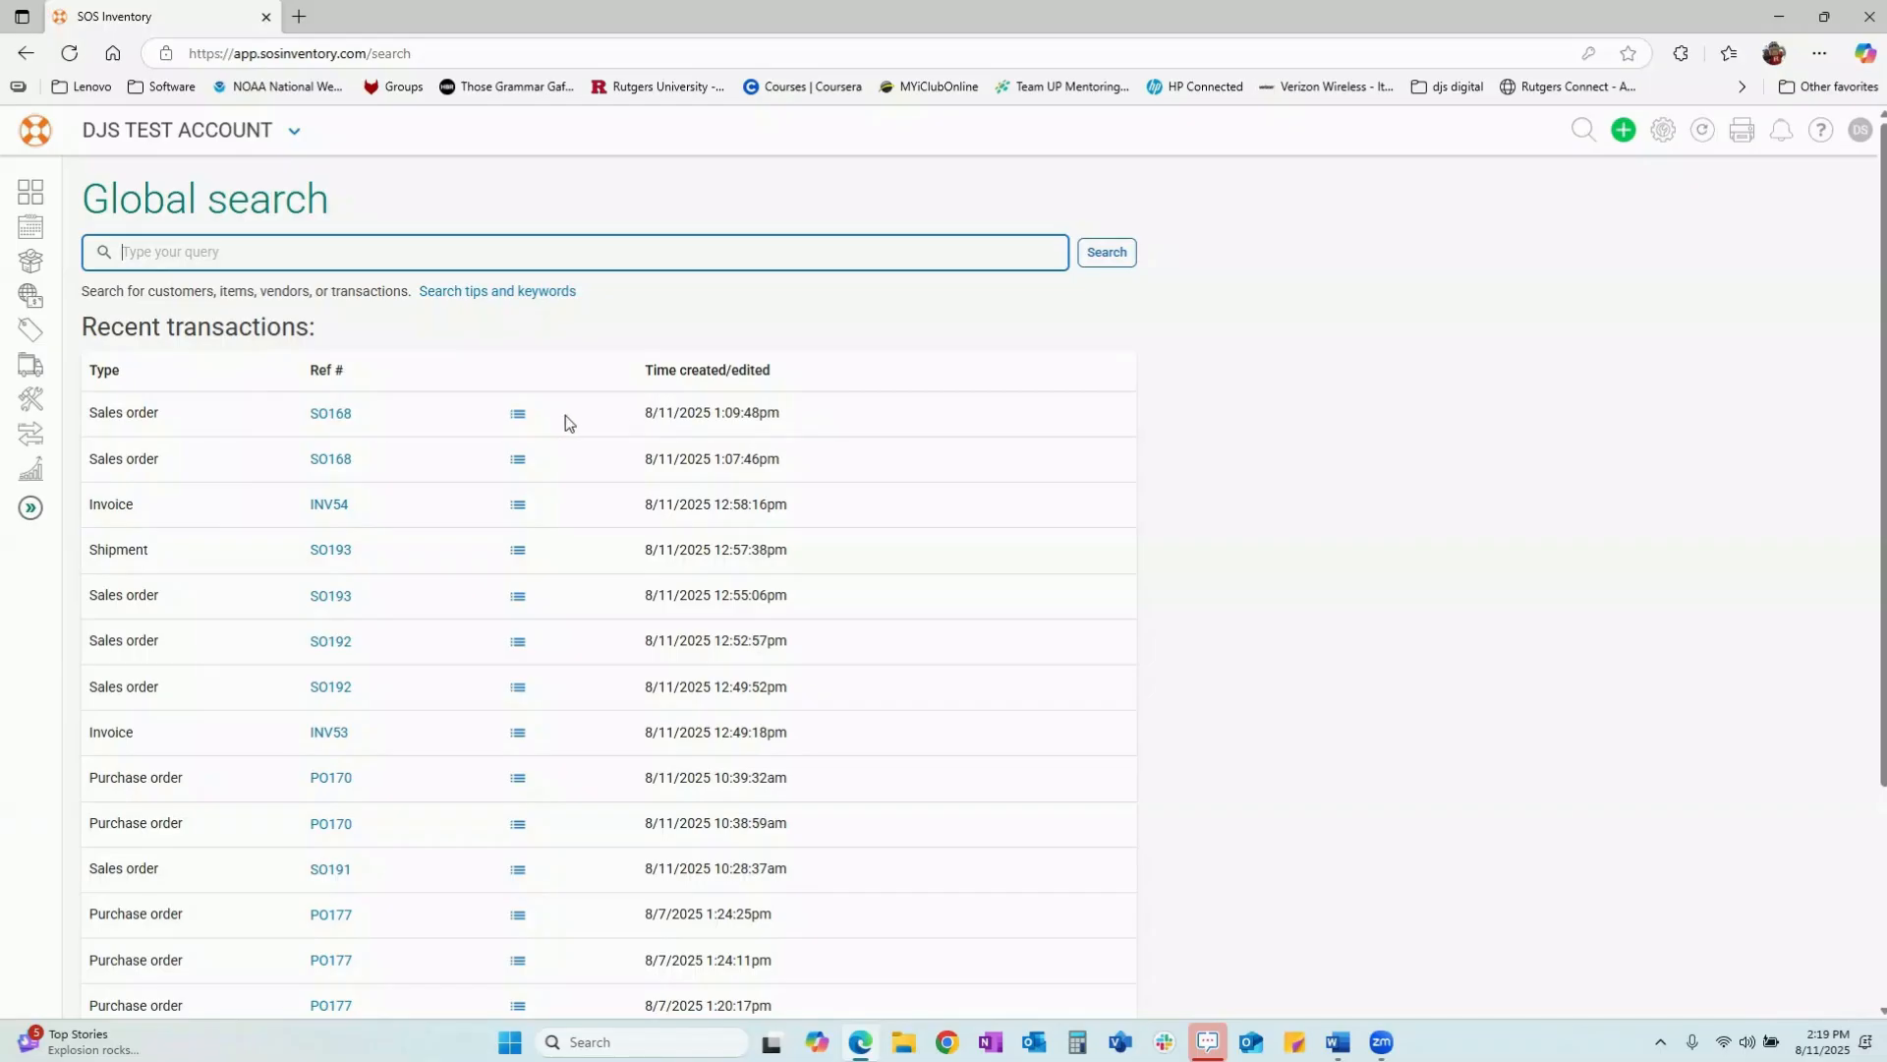
click(330, 414)
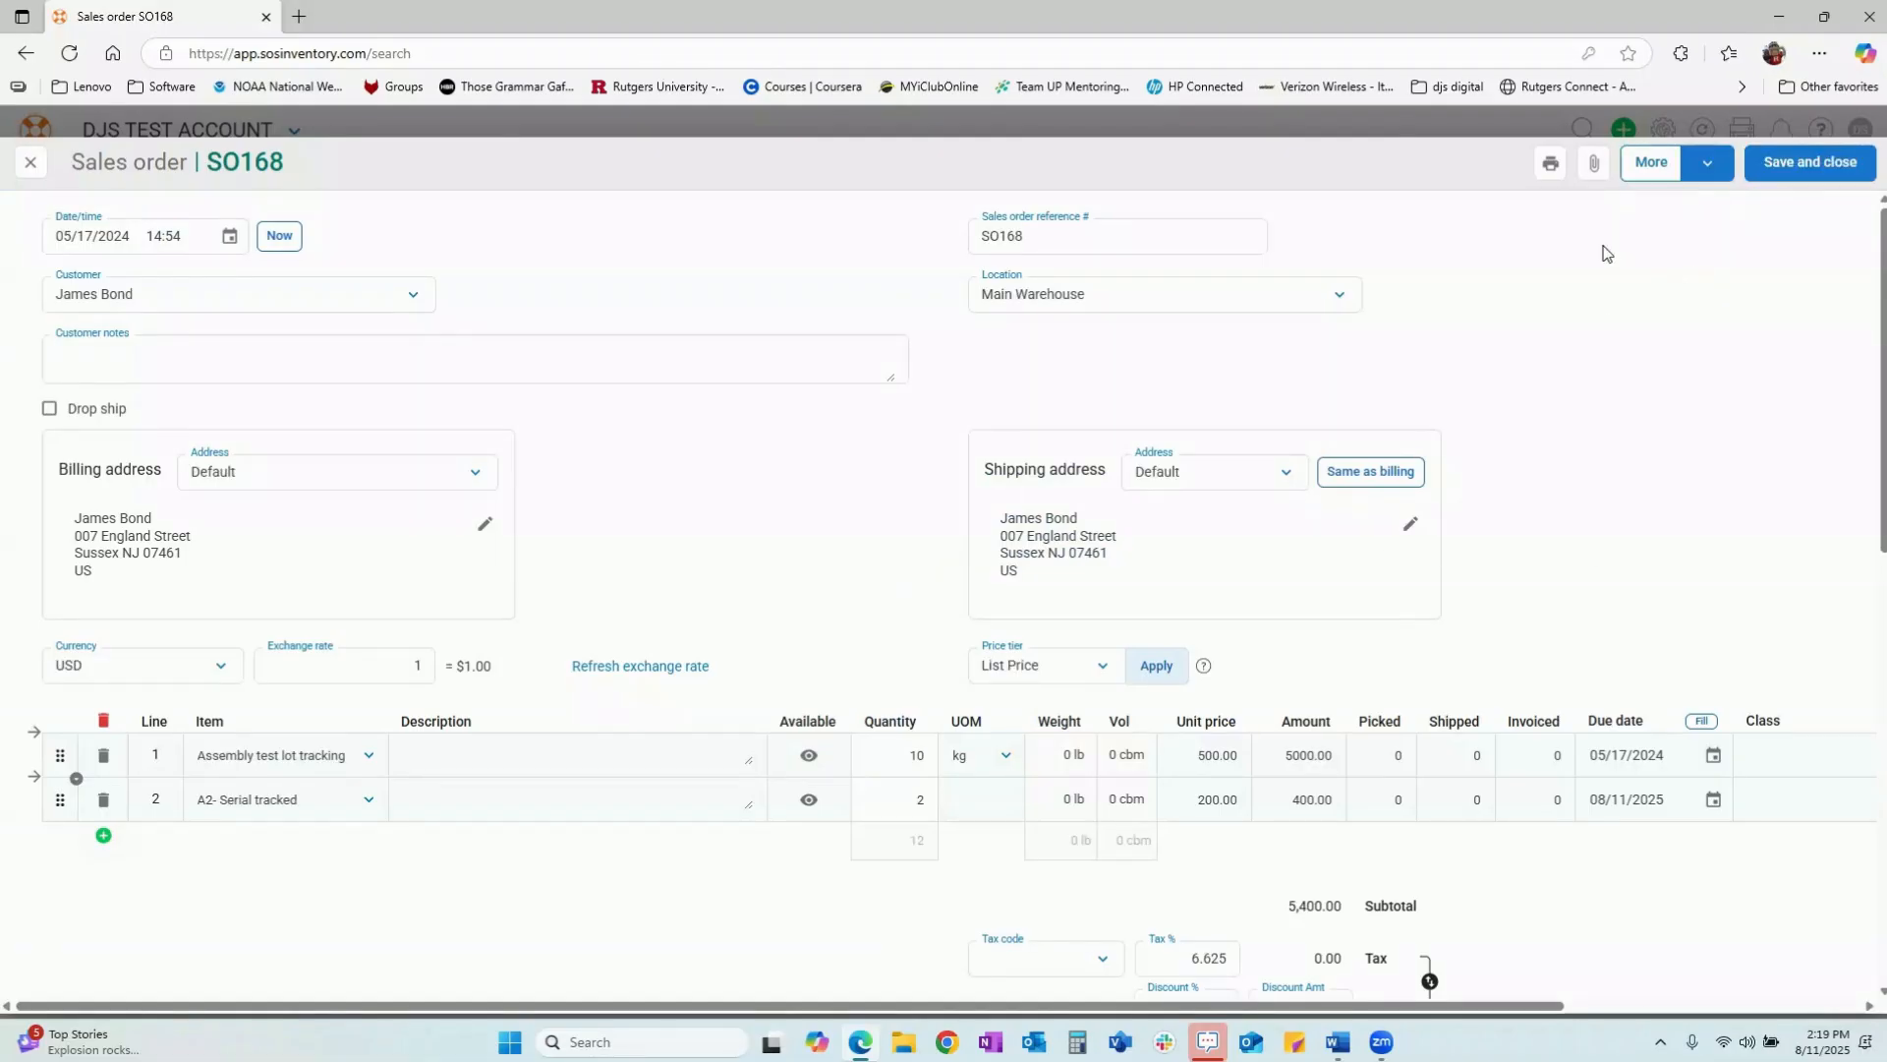
click(32, 164)
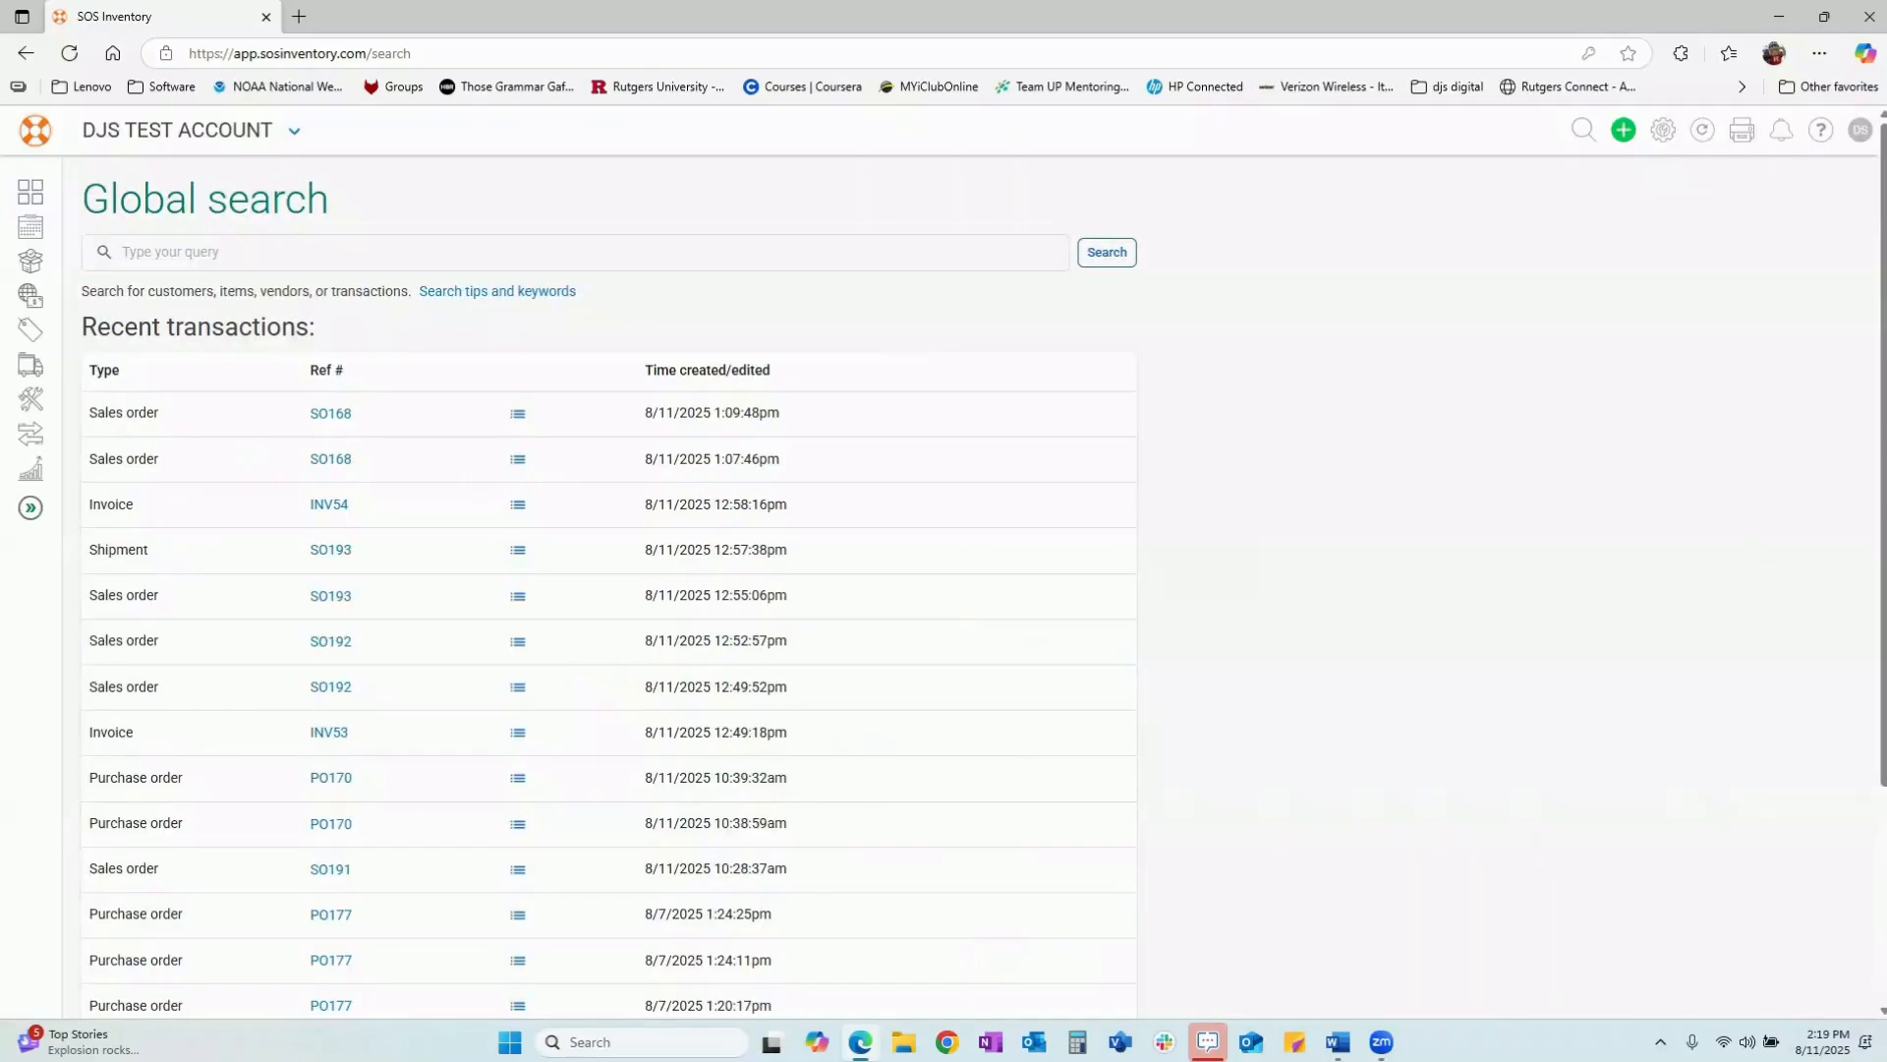
- Review the options offered for creating new records, configuring the account and getting help
click(1624, 132)
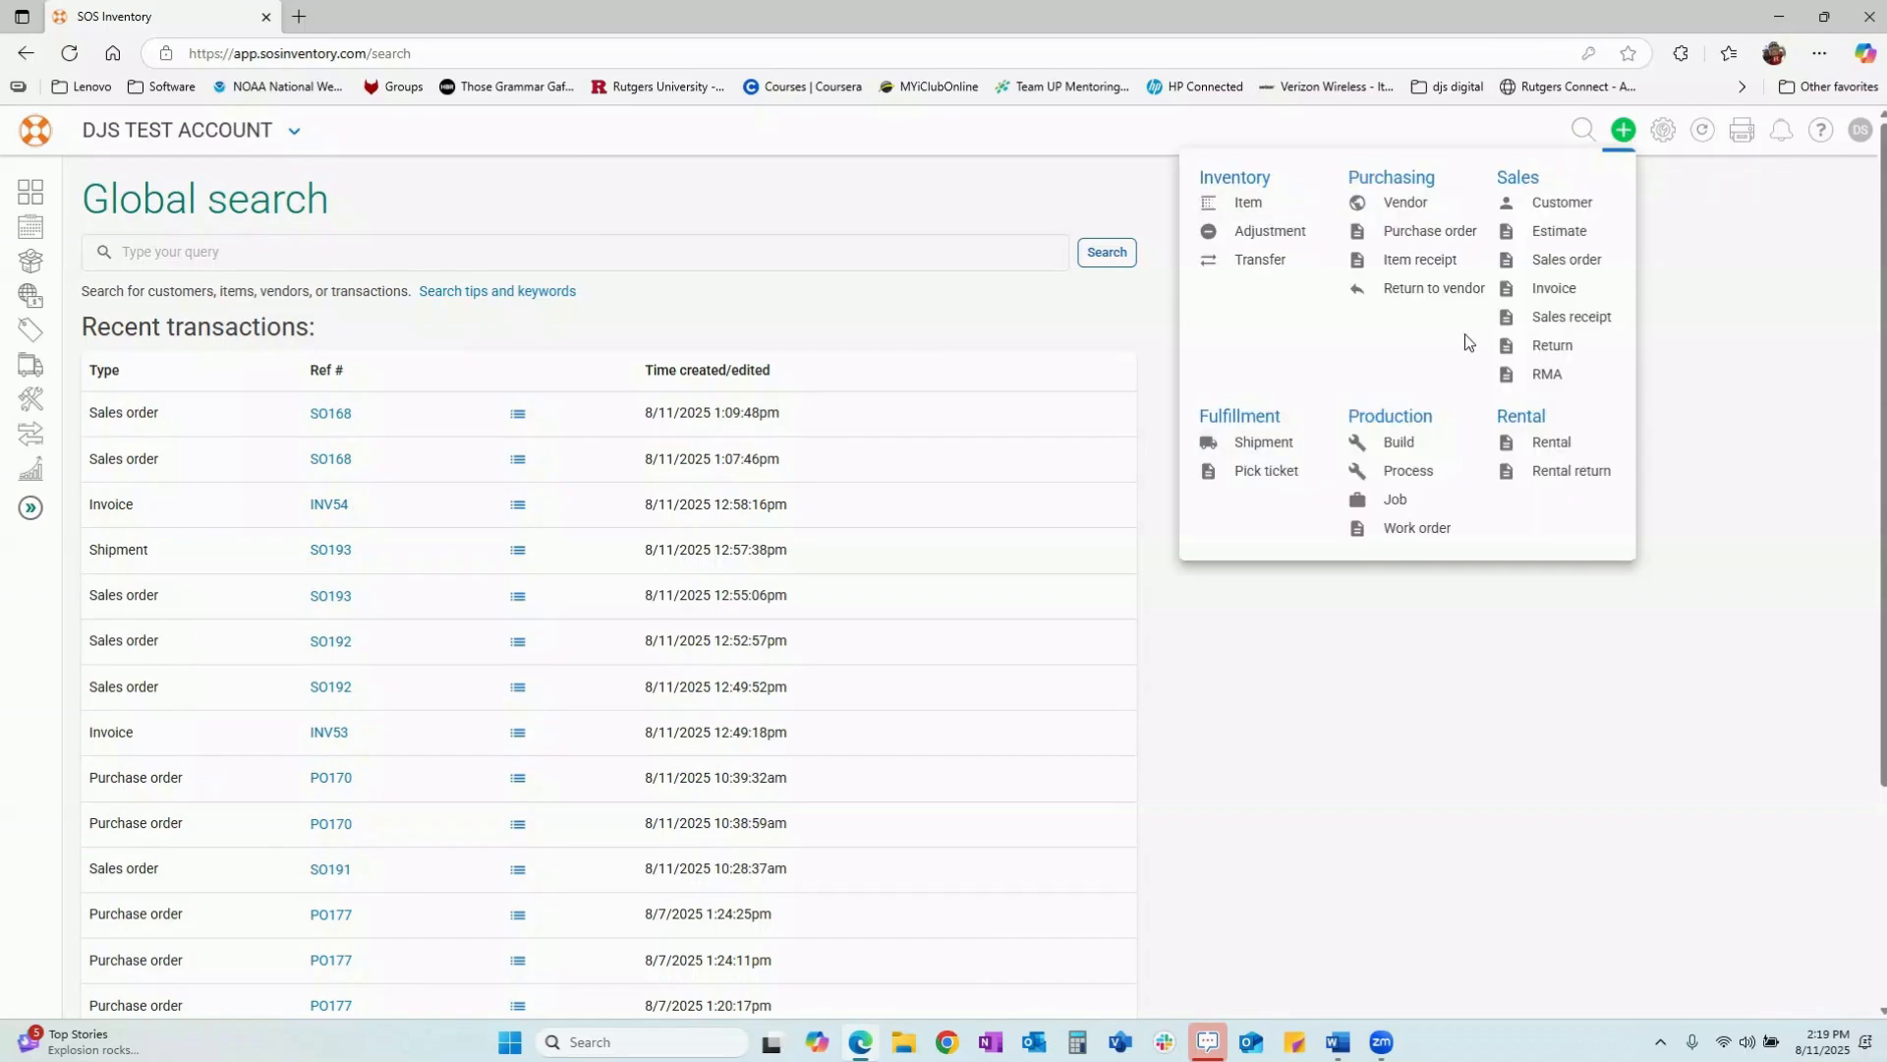
click(1716, 226)
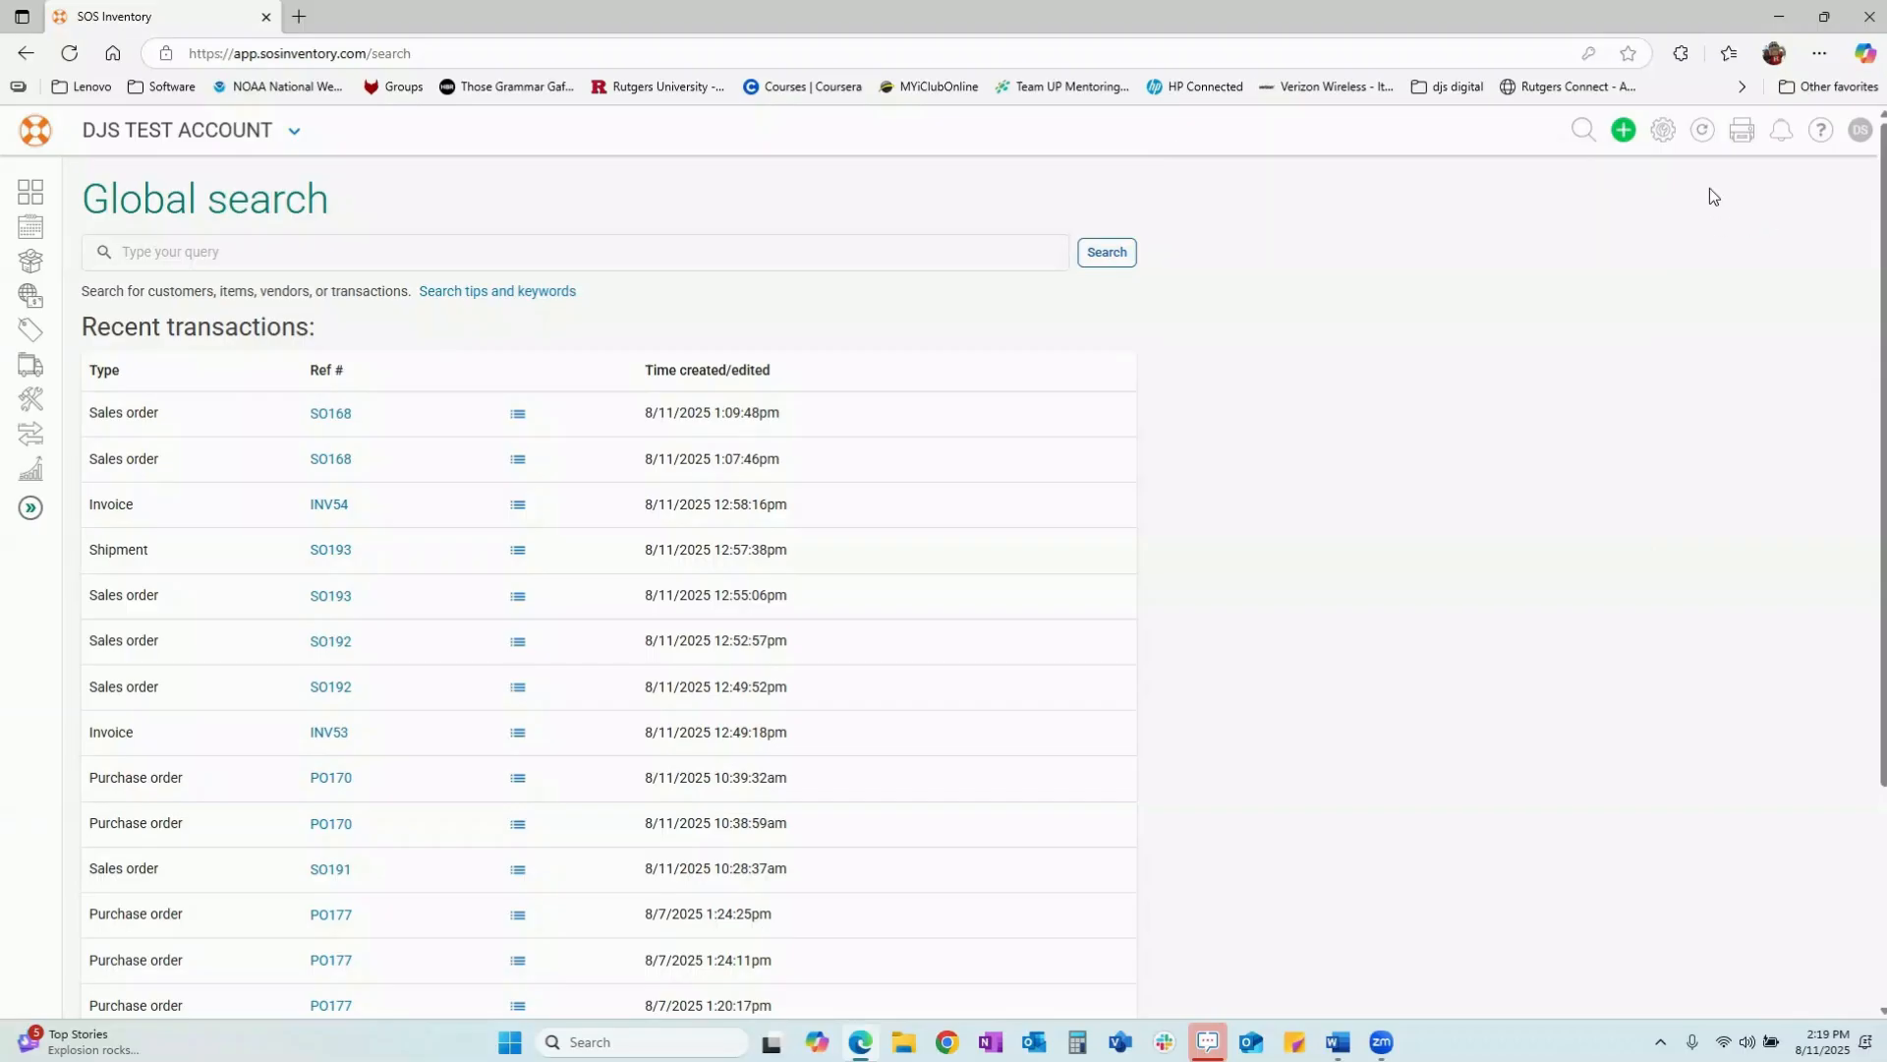
click(1664, 132)
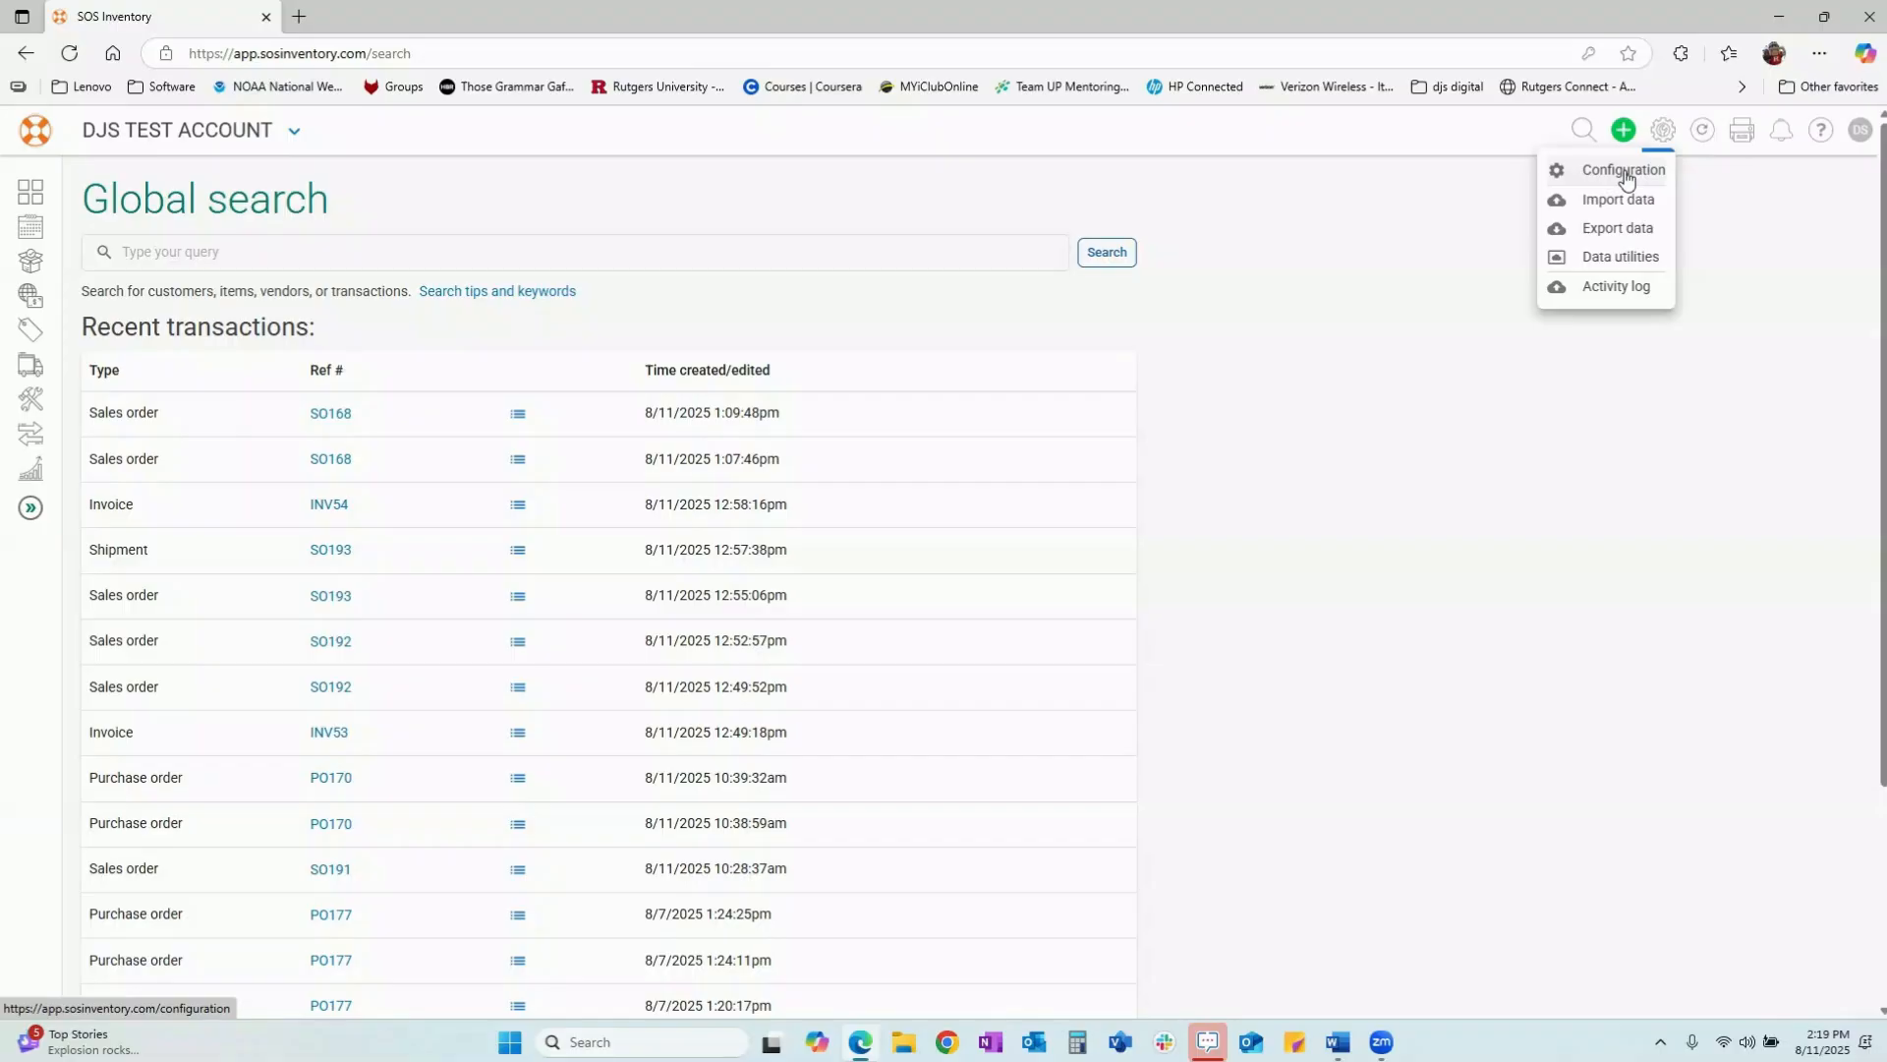
click(1709, 162)
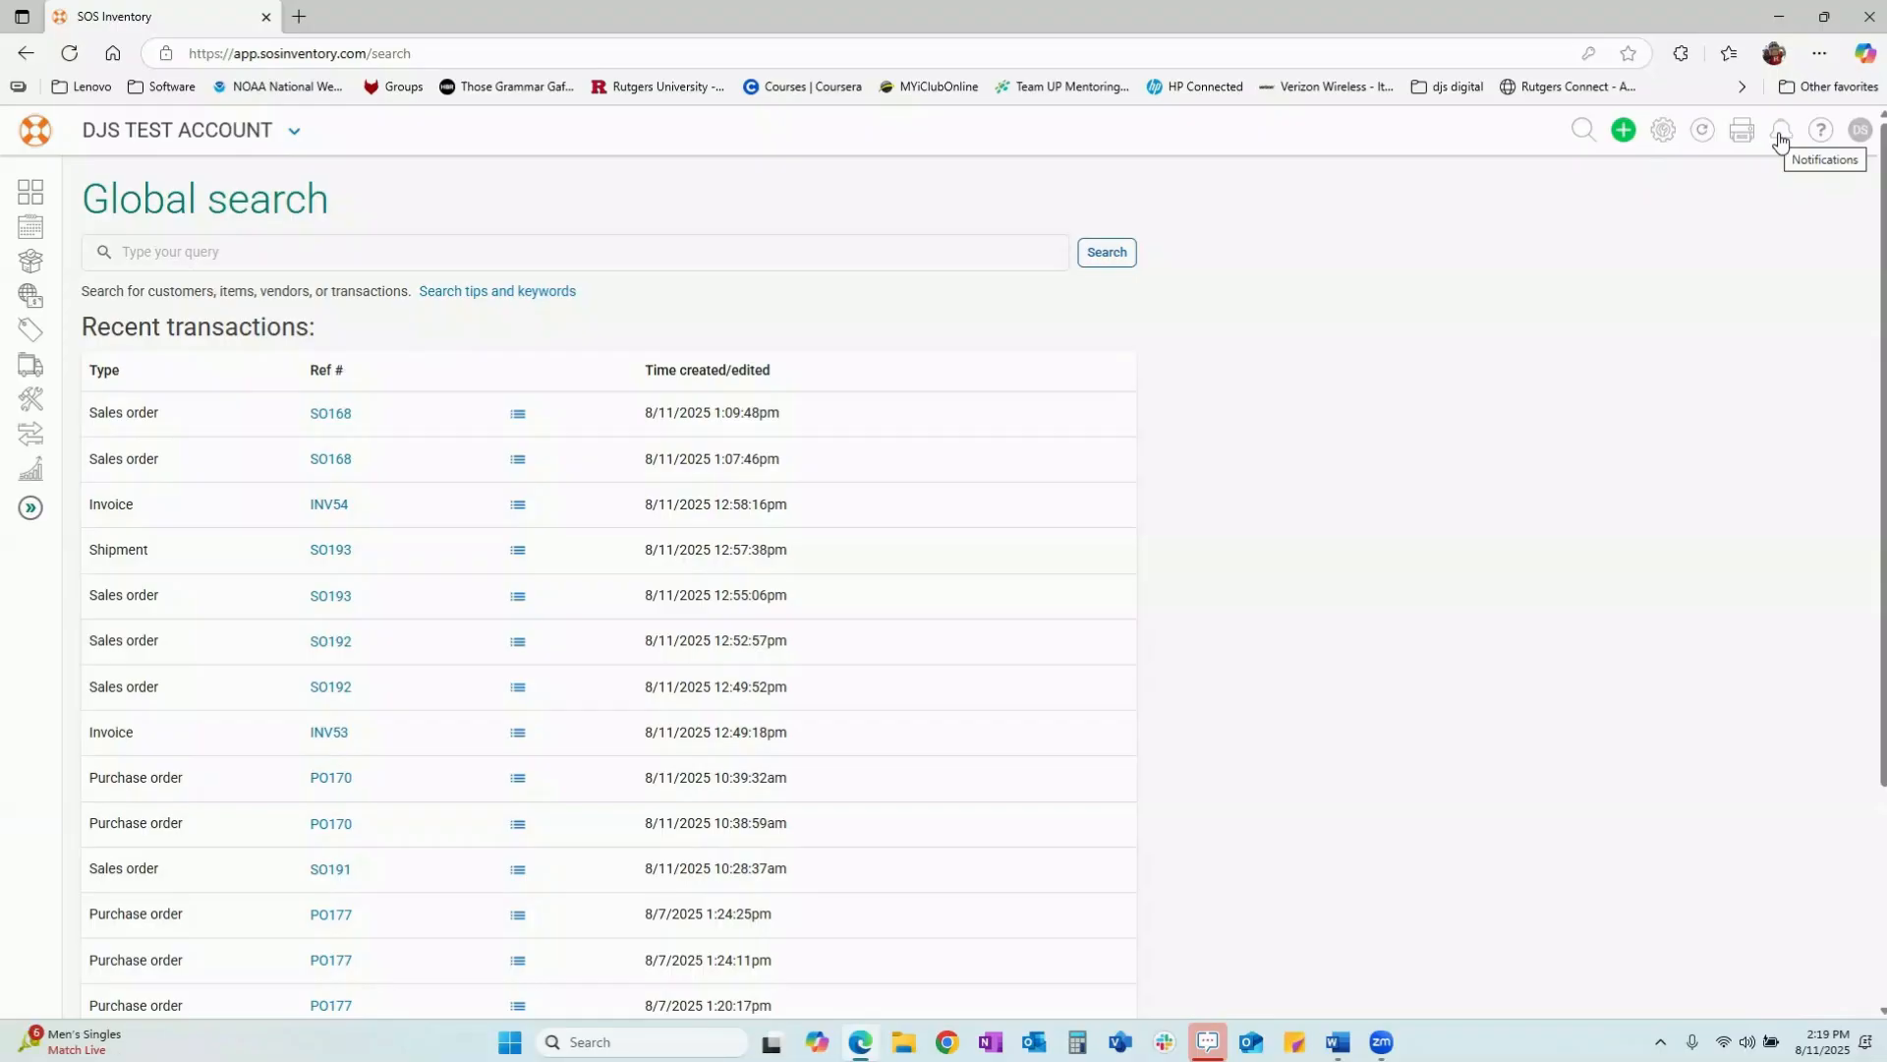
click(1819, 141)
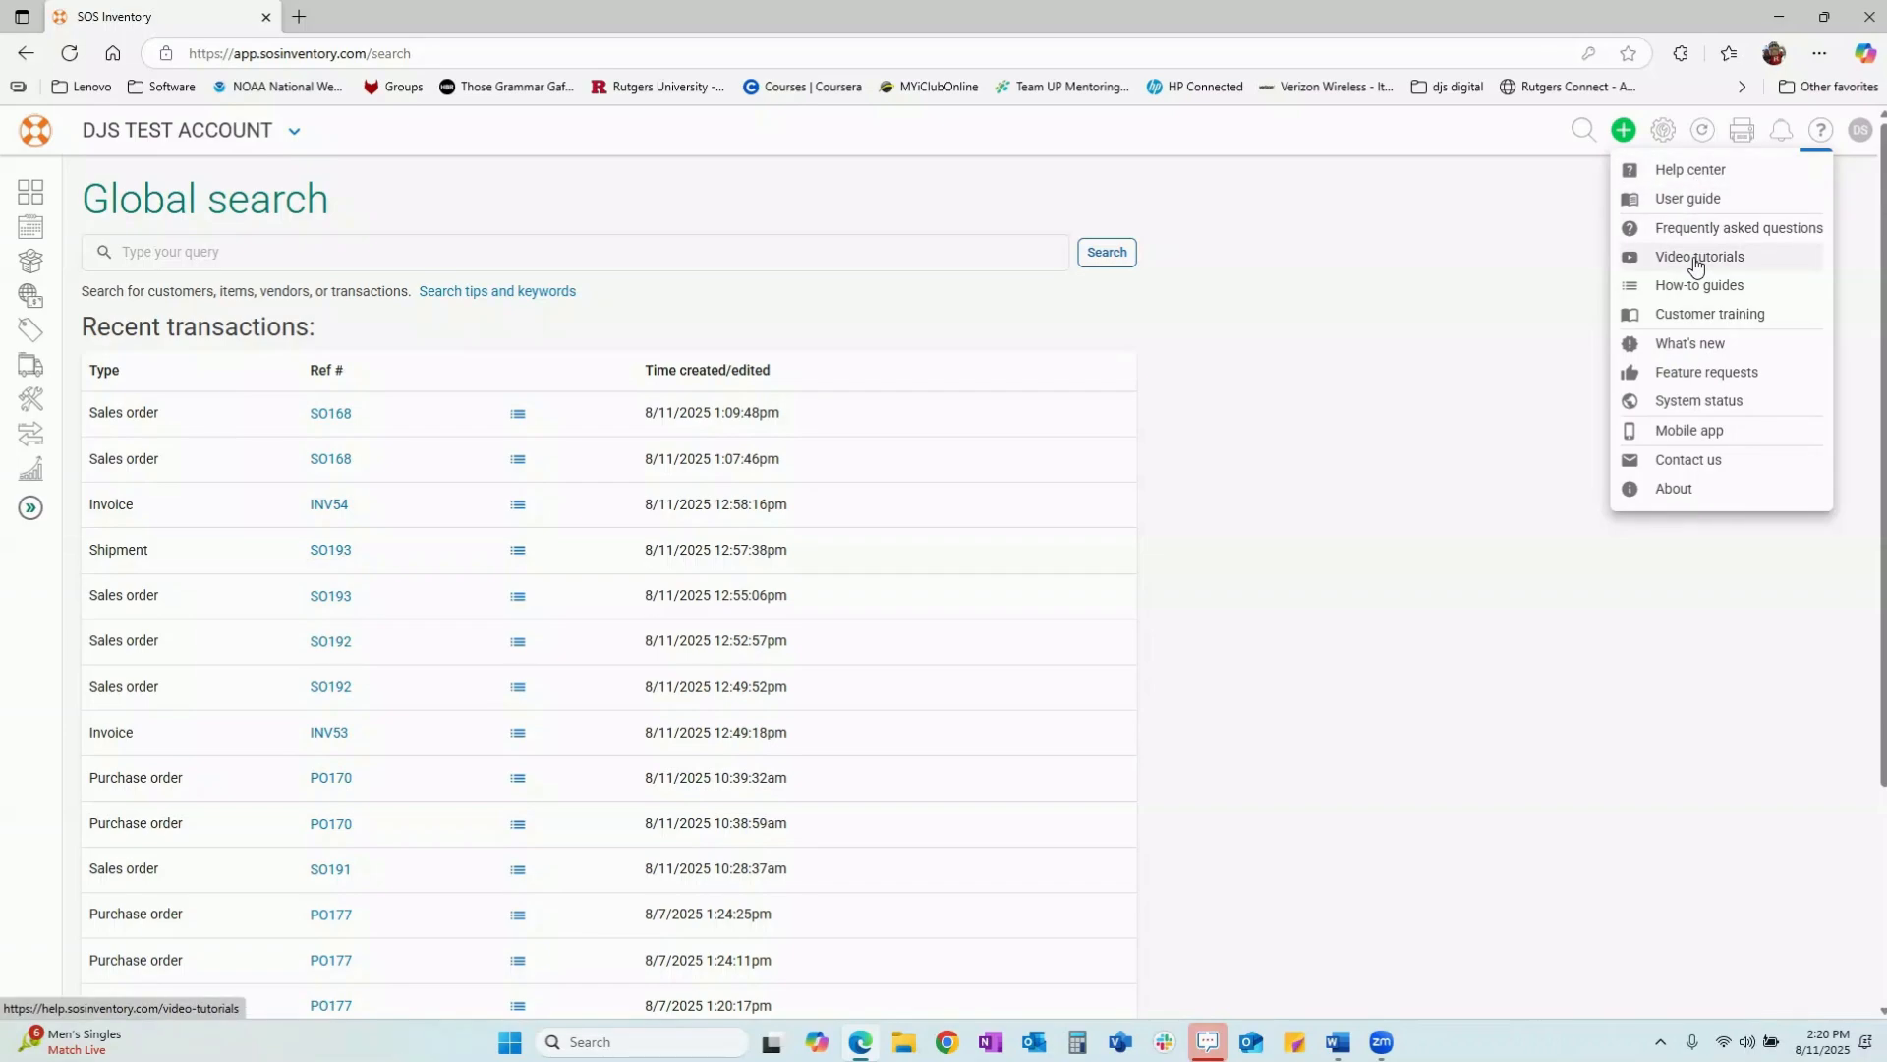
click(1860, 135)
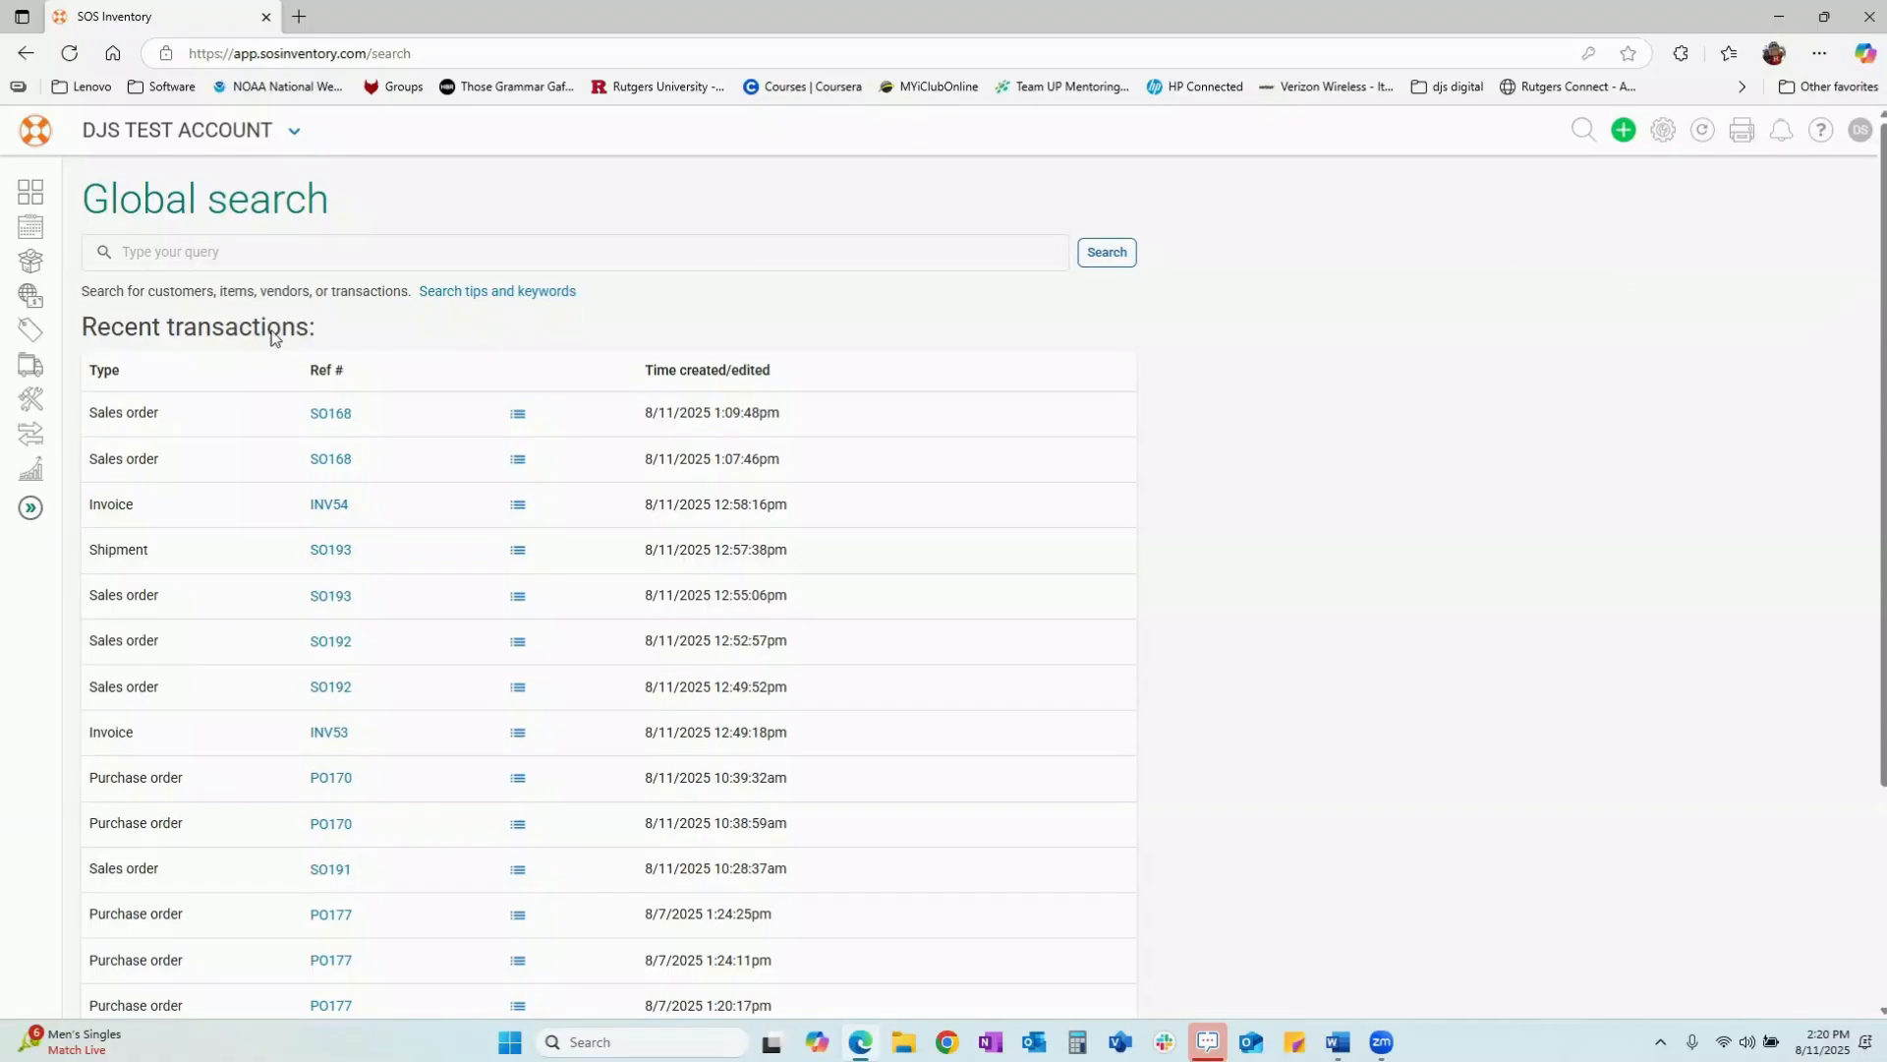
- Assign the open $6,250.00 DJS Example Vendor purchase order dated 7/12/2024 to the last user listed, and save it
mouse_move(22, 330)
mouse_move(19, 266)
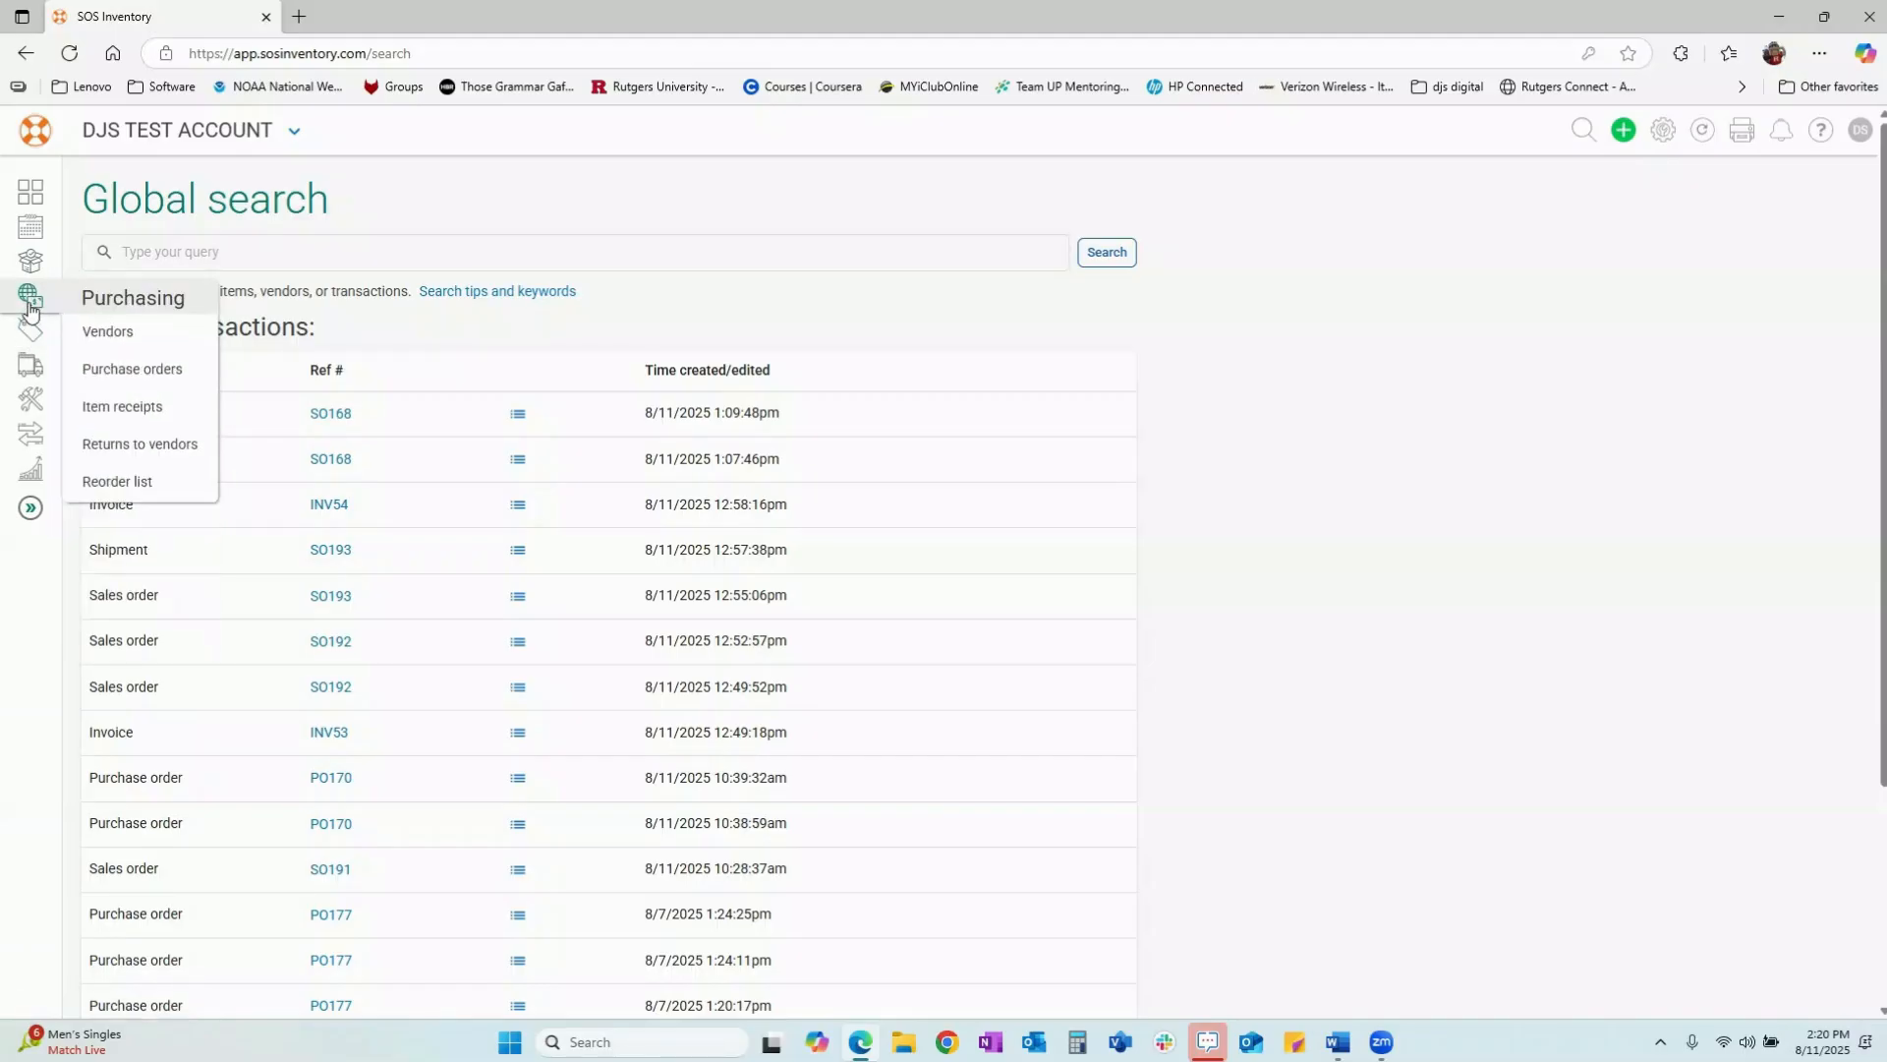
click(123, 369)
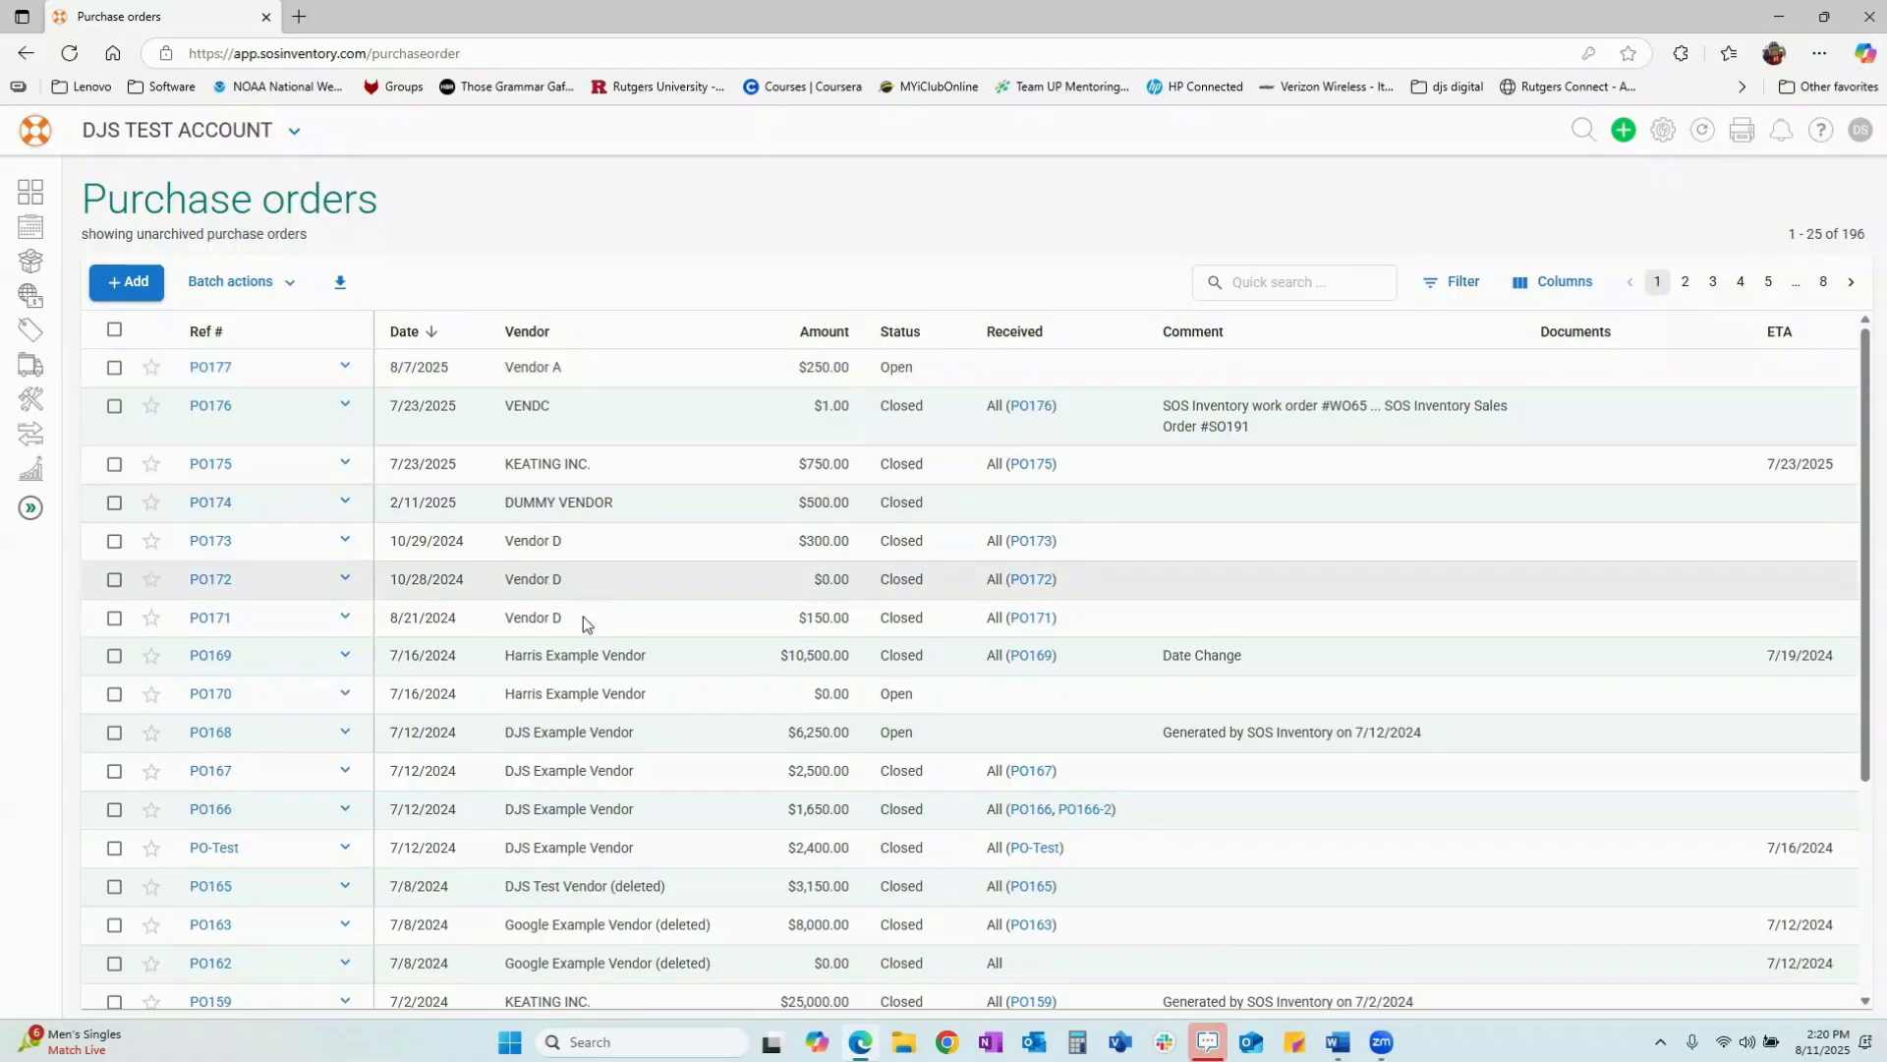
click(209, 733)
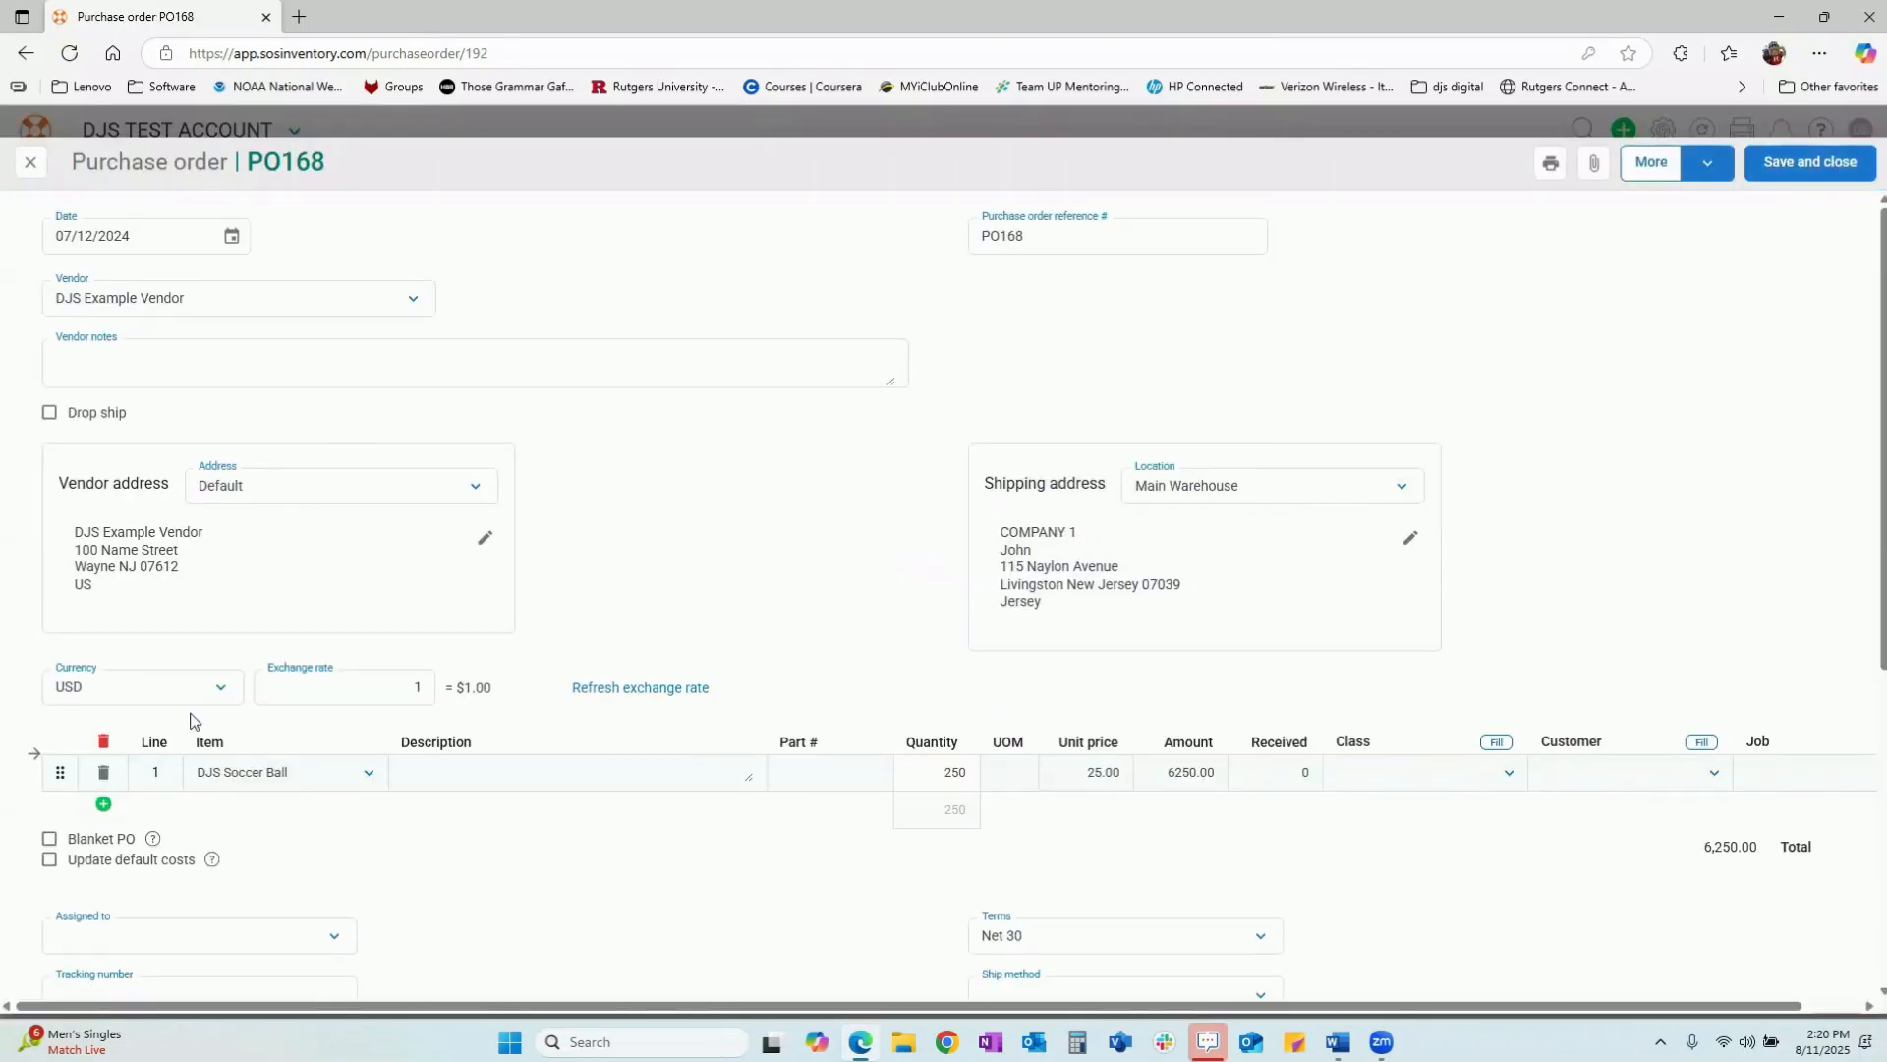
scroll(222, 660, down, 2)
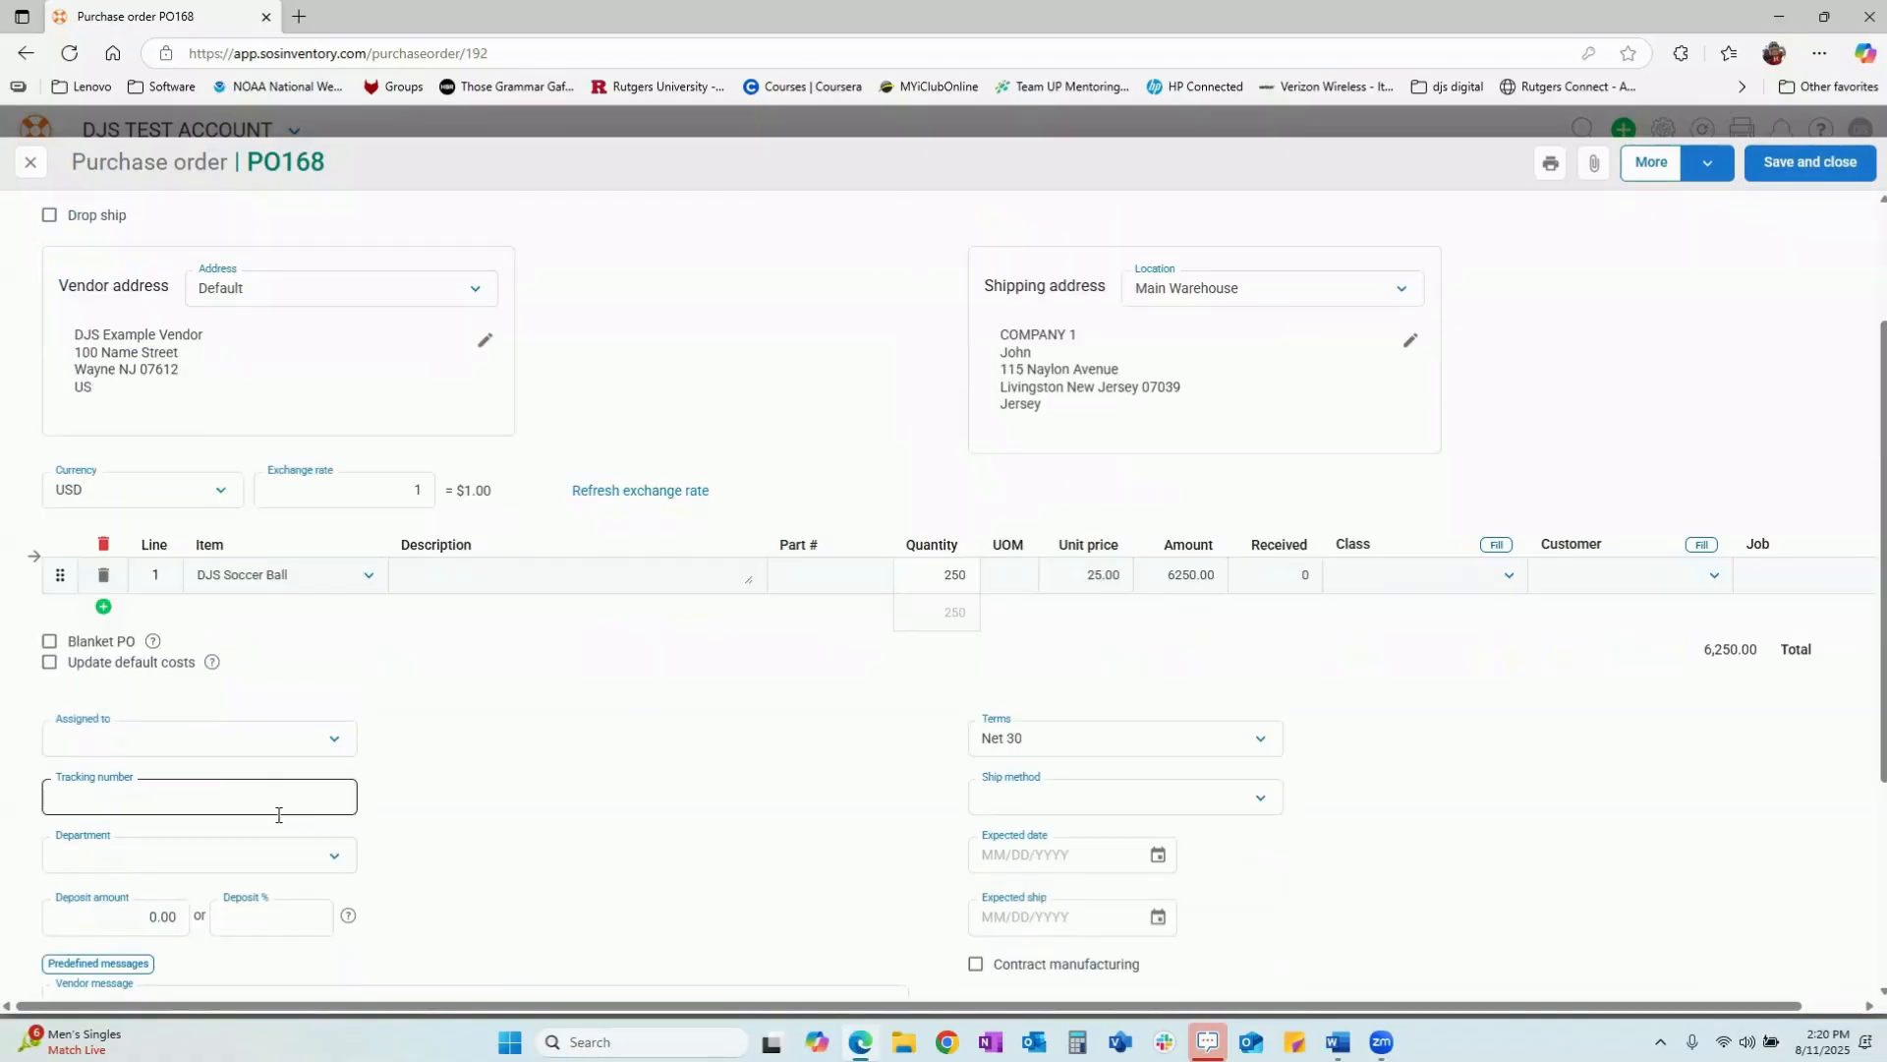
click(336, 743)
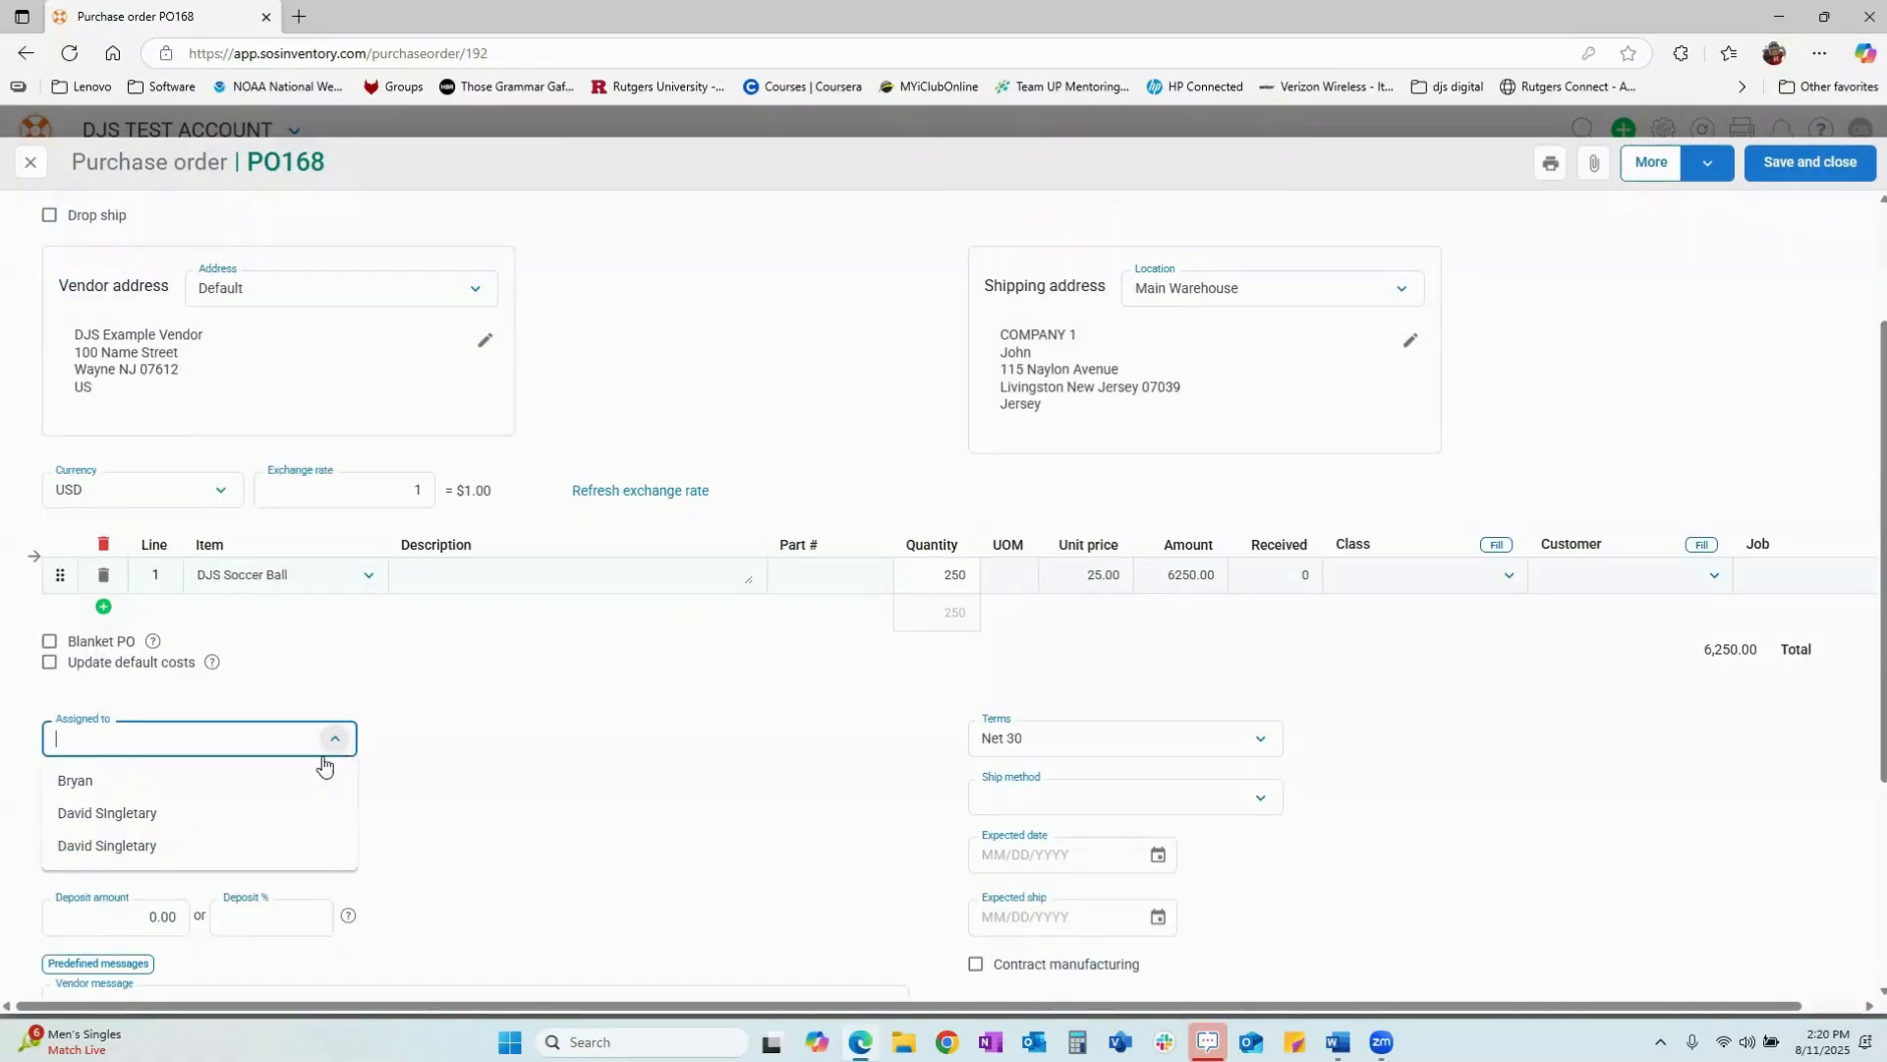
click(245, 844)
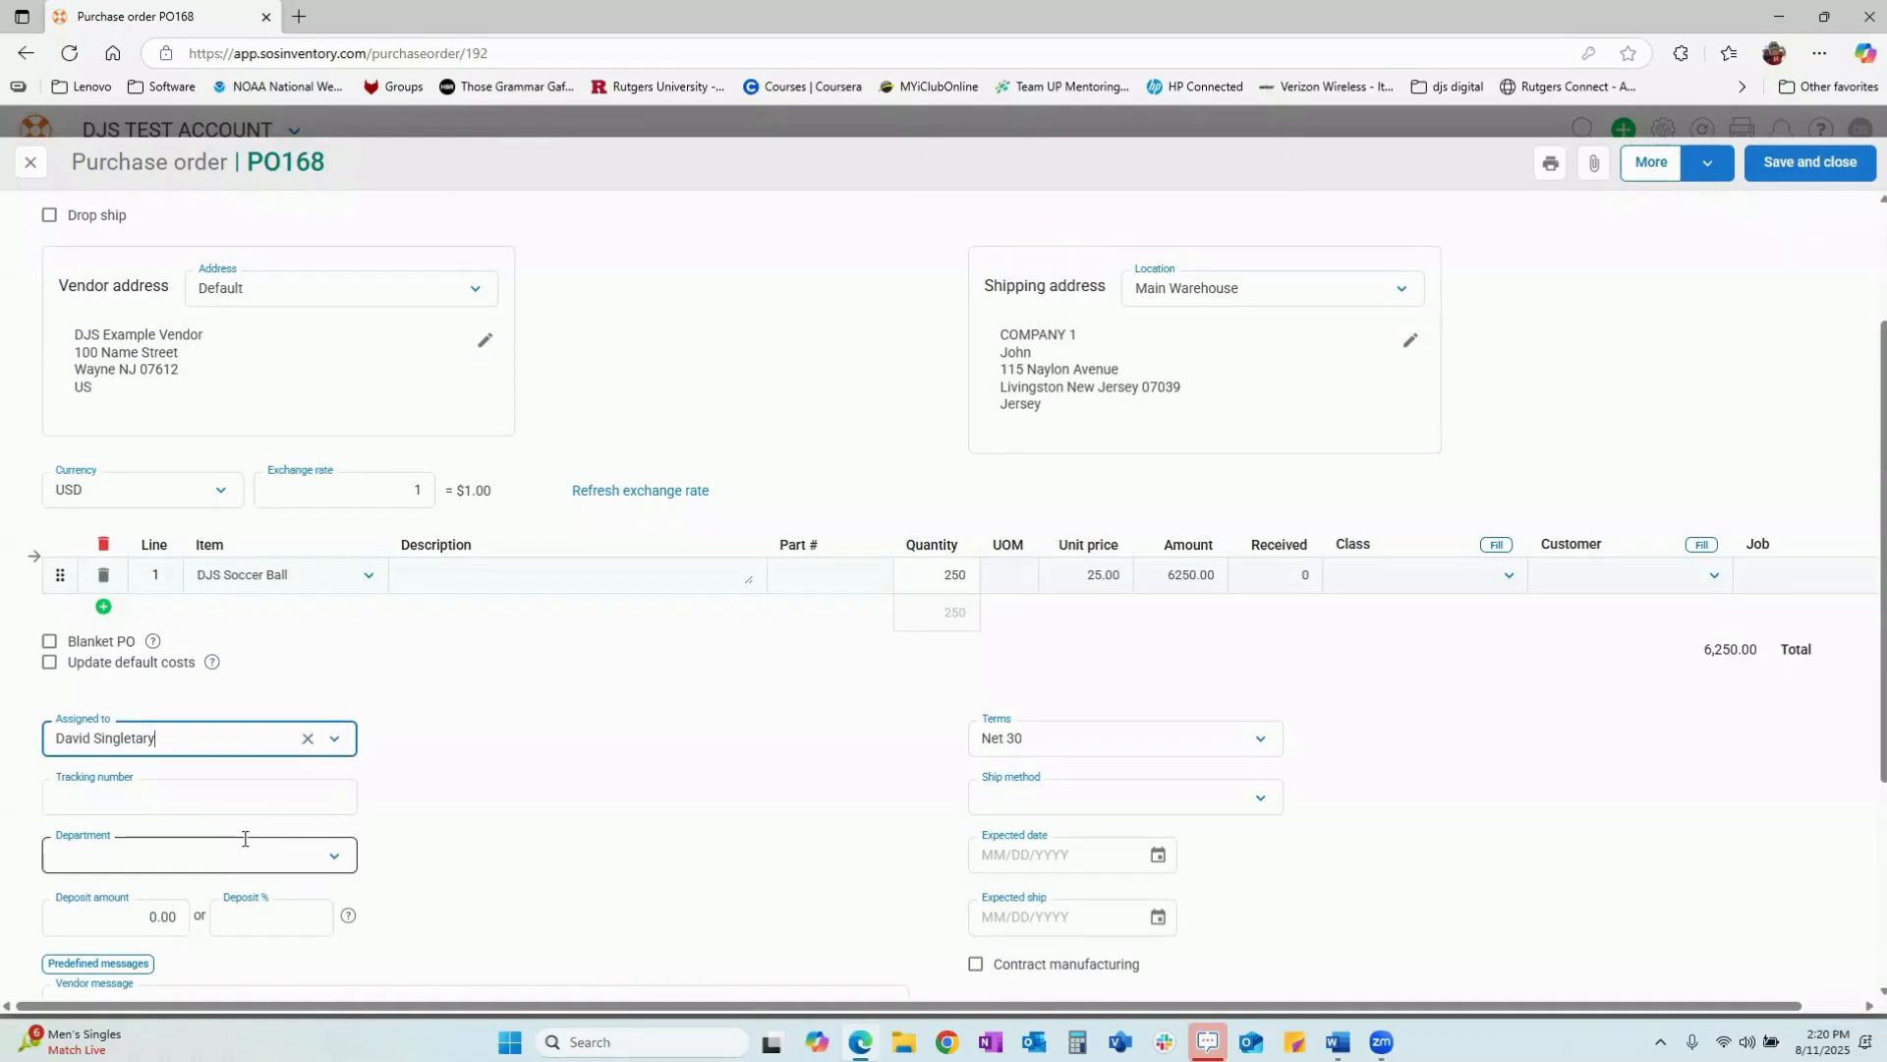
click(1799, 175)
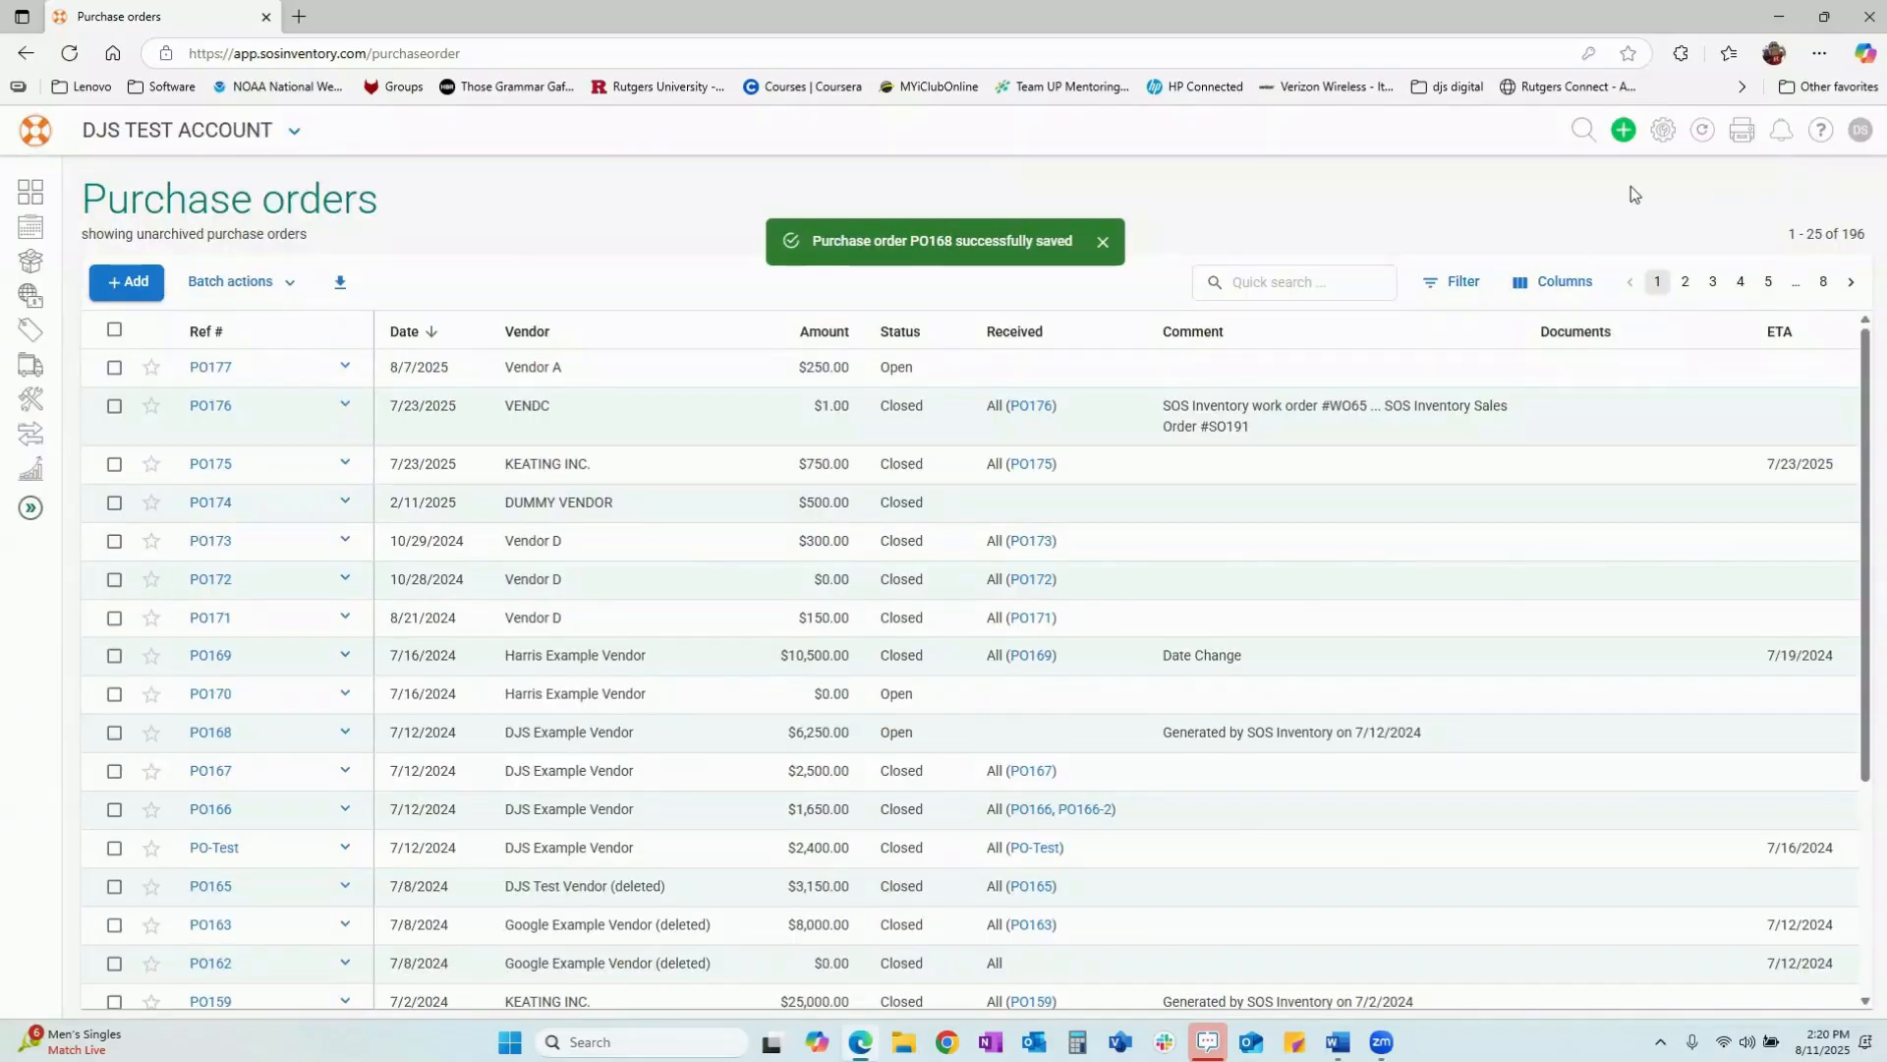
- Reload the purchase orders page and show all notifications
click(68, 53)
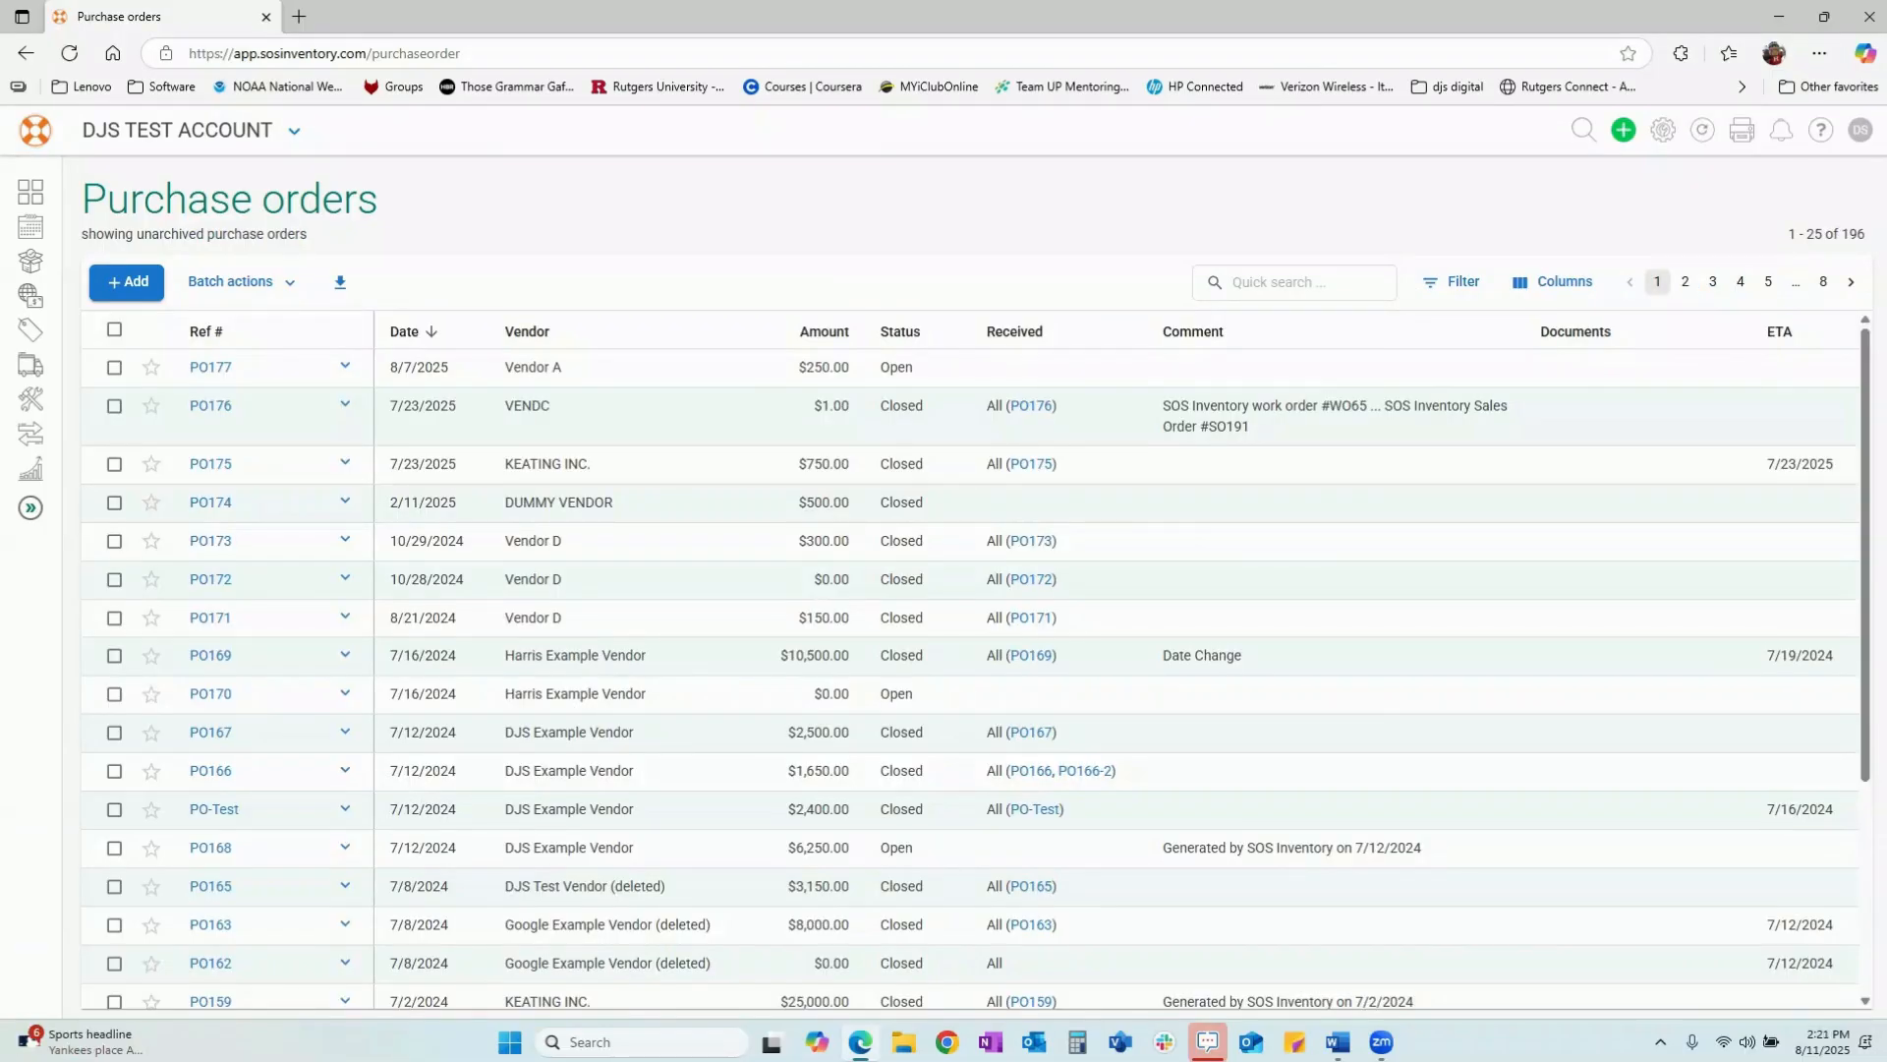
click(1781, 136)
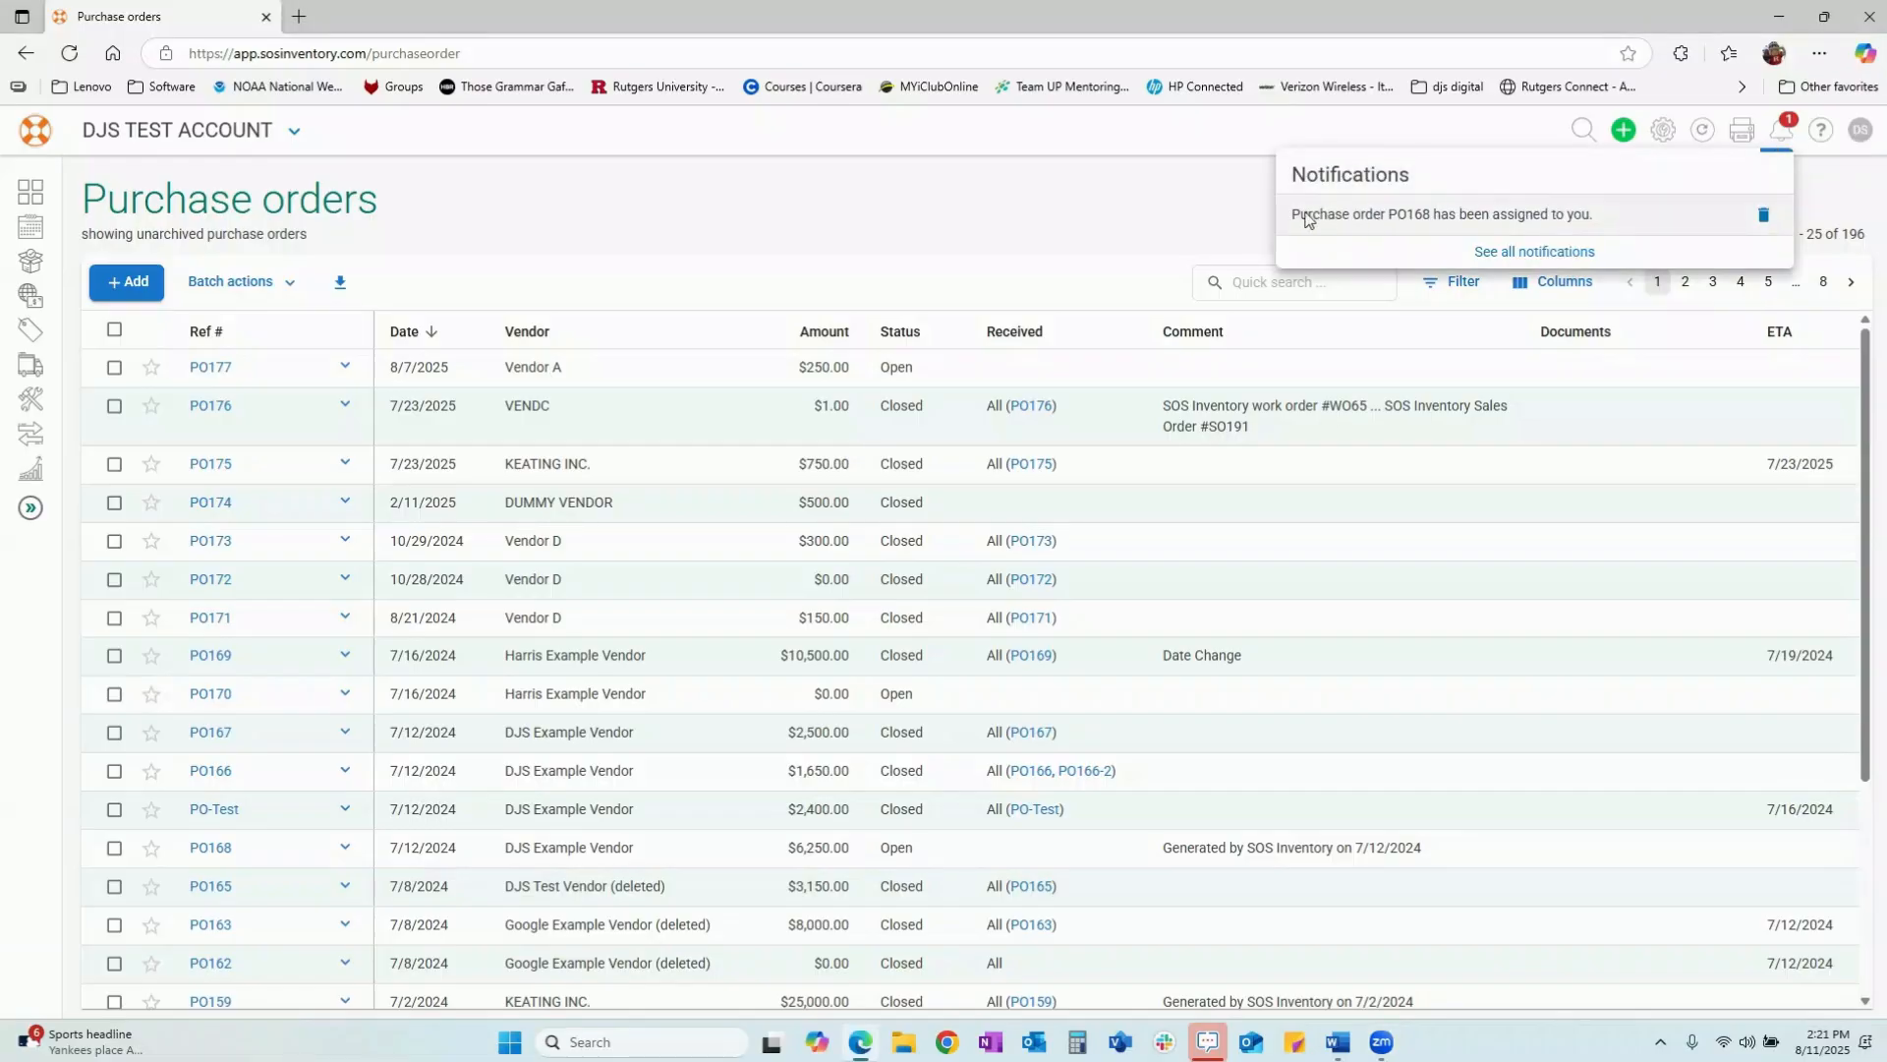
click(1526, 256)
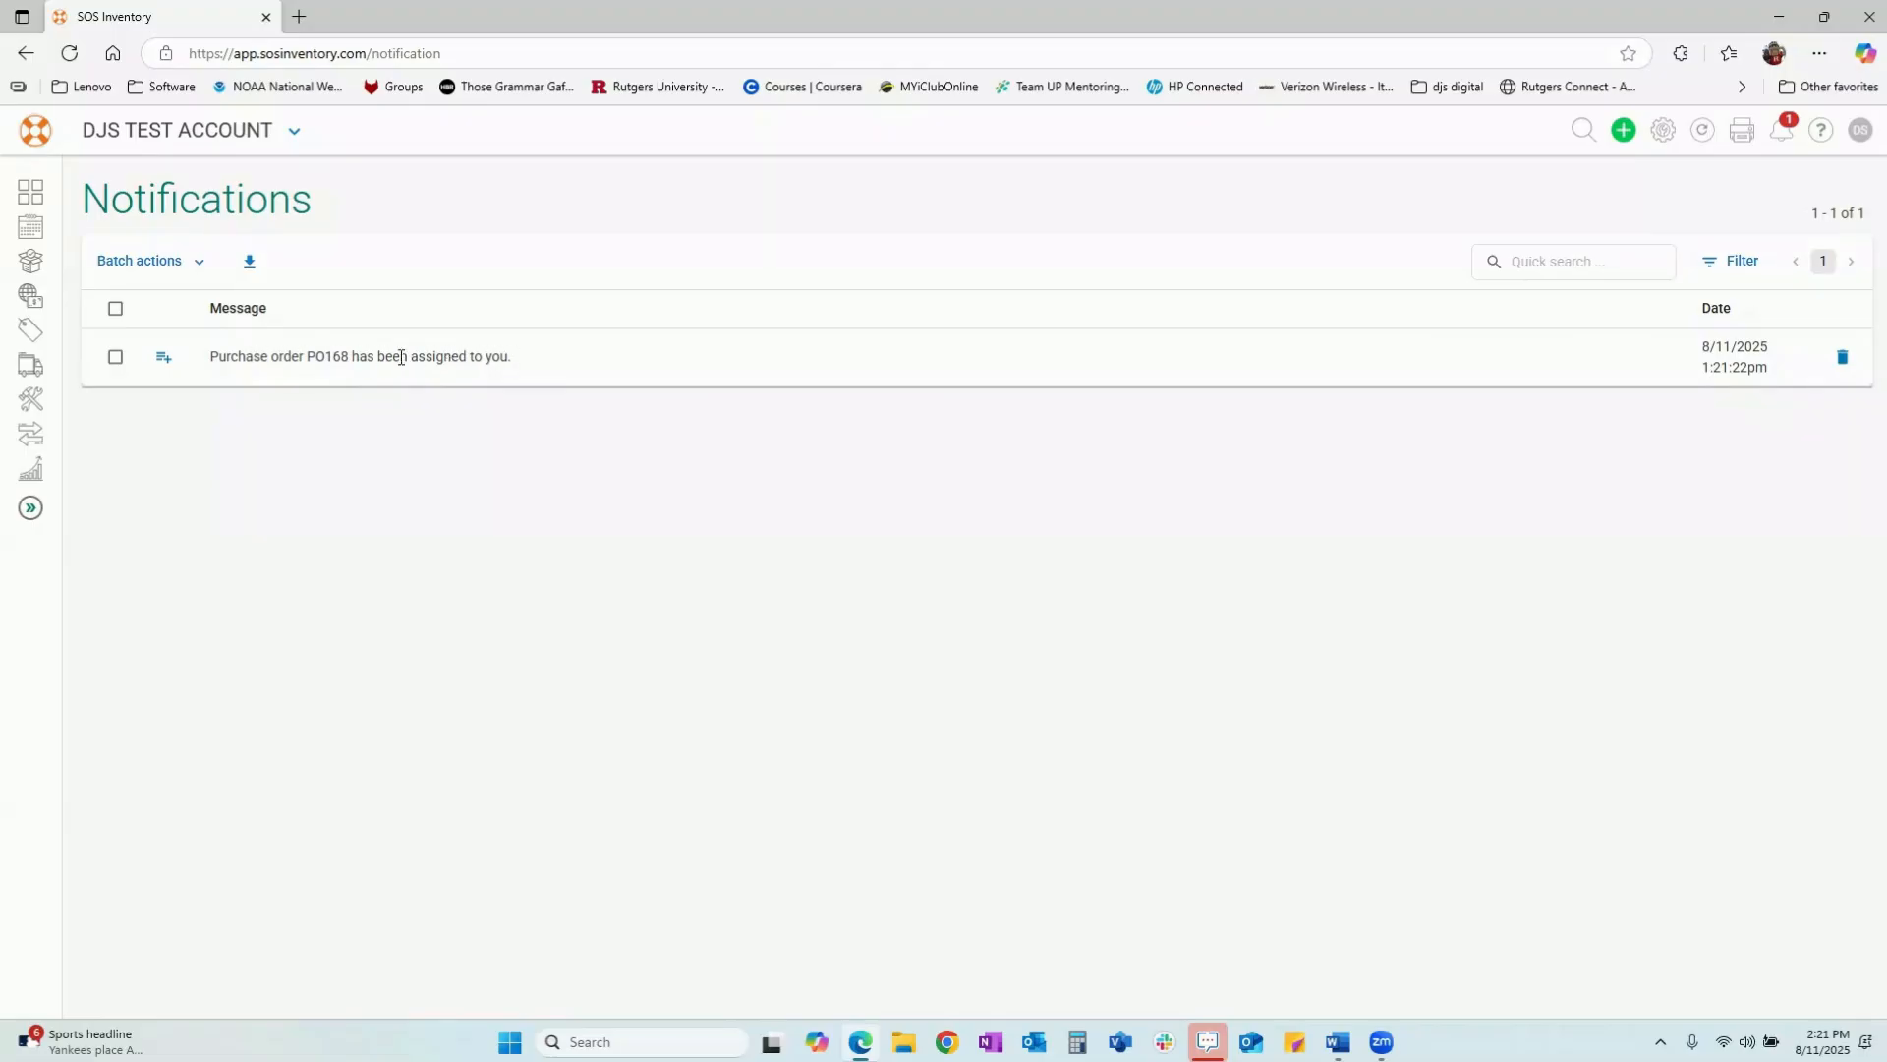
- Create a task from the purchase order assignment notification and name it "Review purchase order"
click(163, 362)
click(605, 234)
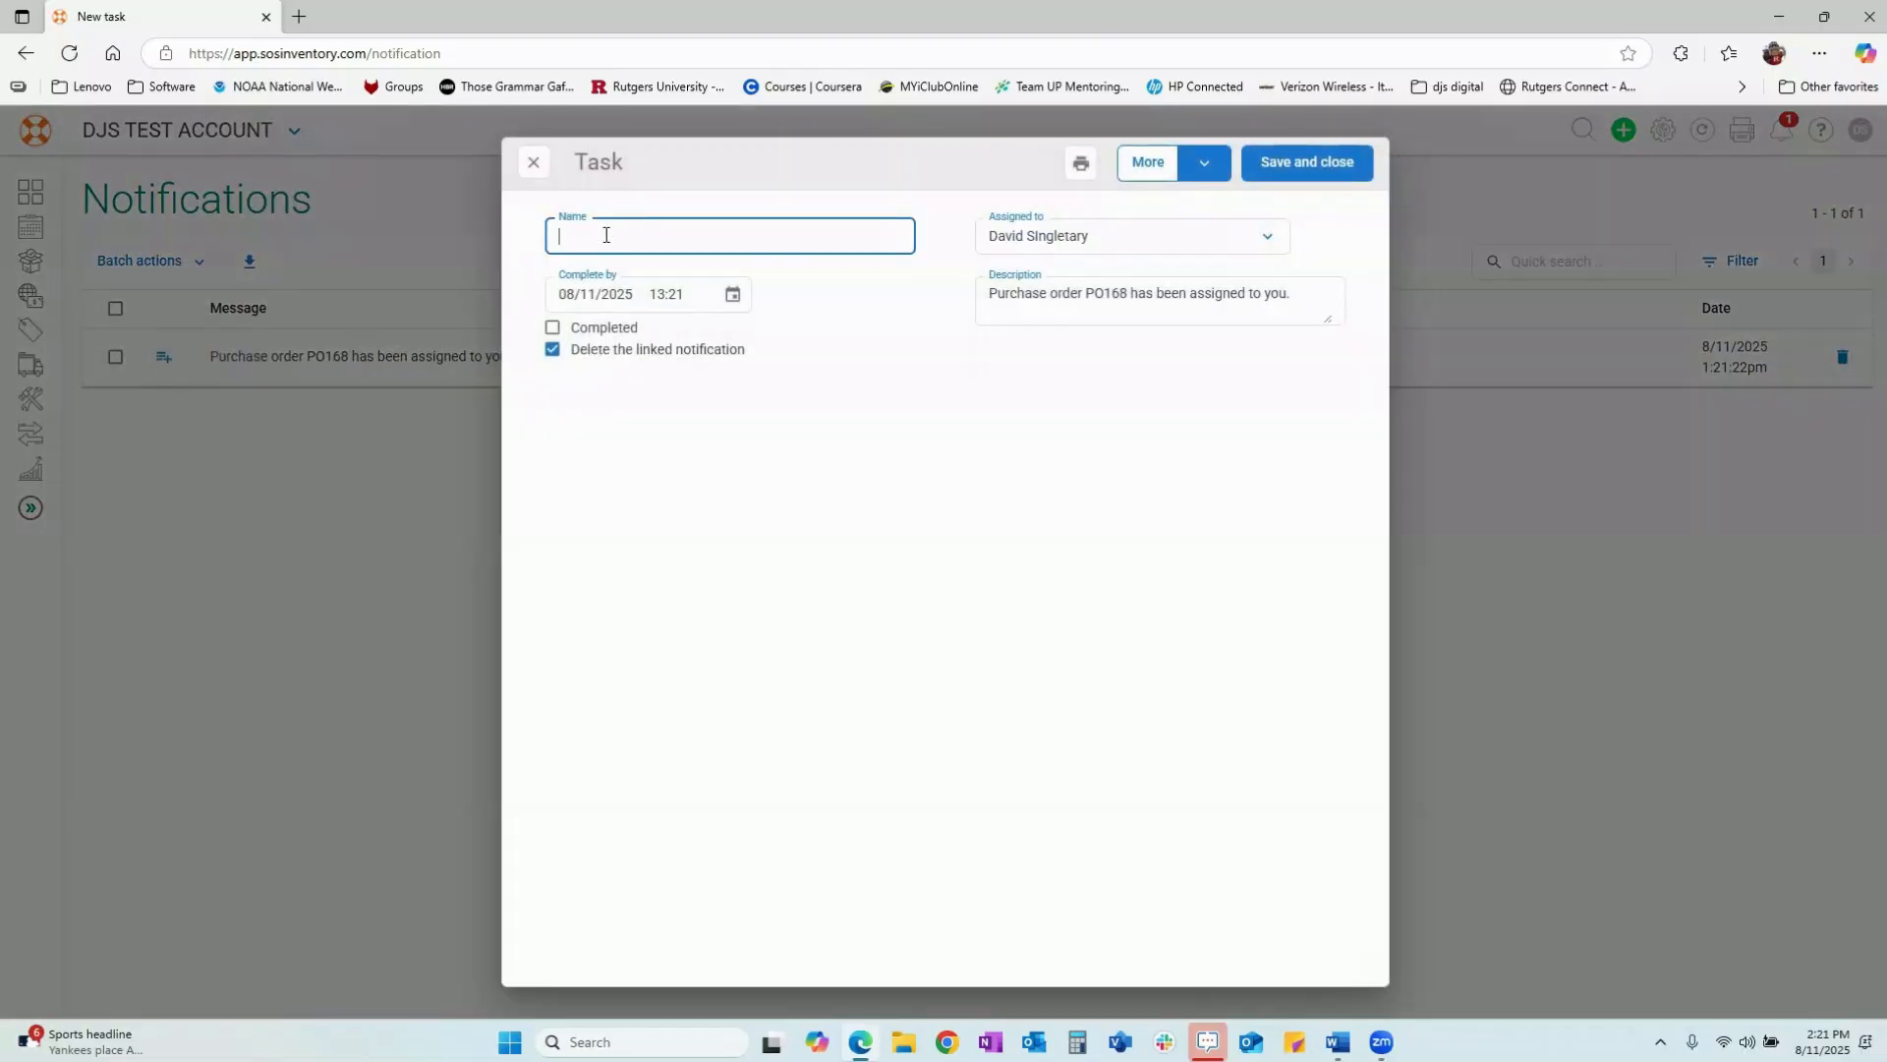
text(rWVU)
key(BackSpace)
key(BackSpace)
key(BackSpace)
key(BackSpace)
text(R)
key(Caps_Lock)
text(eview purch)
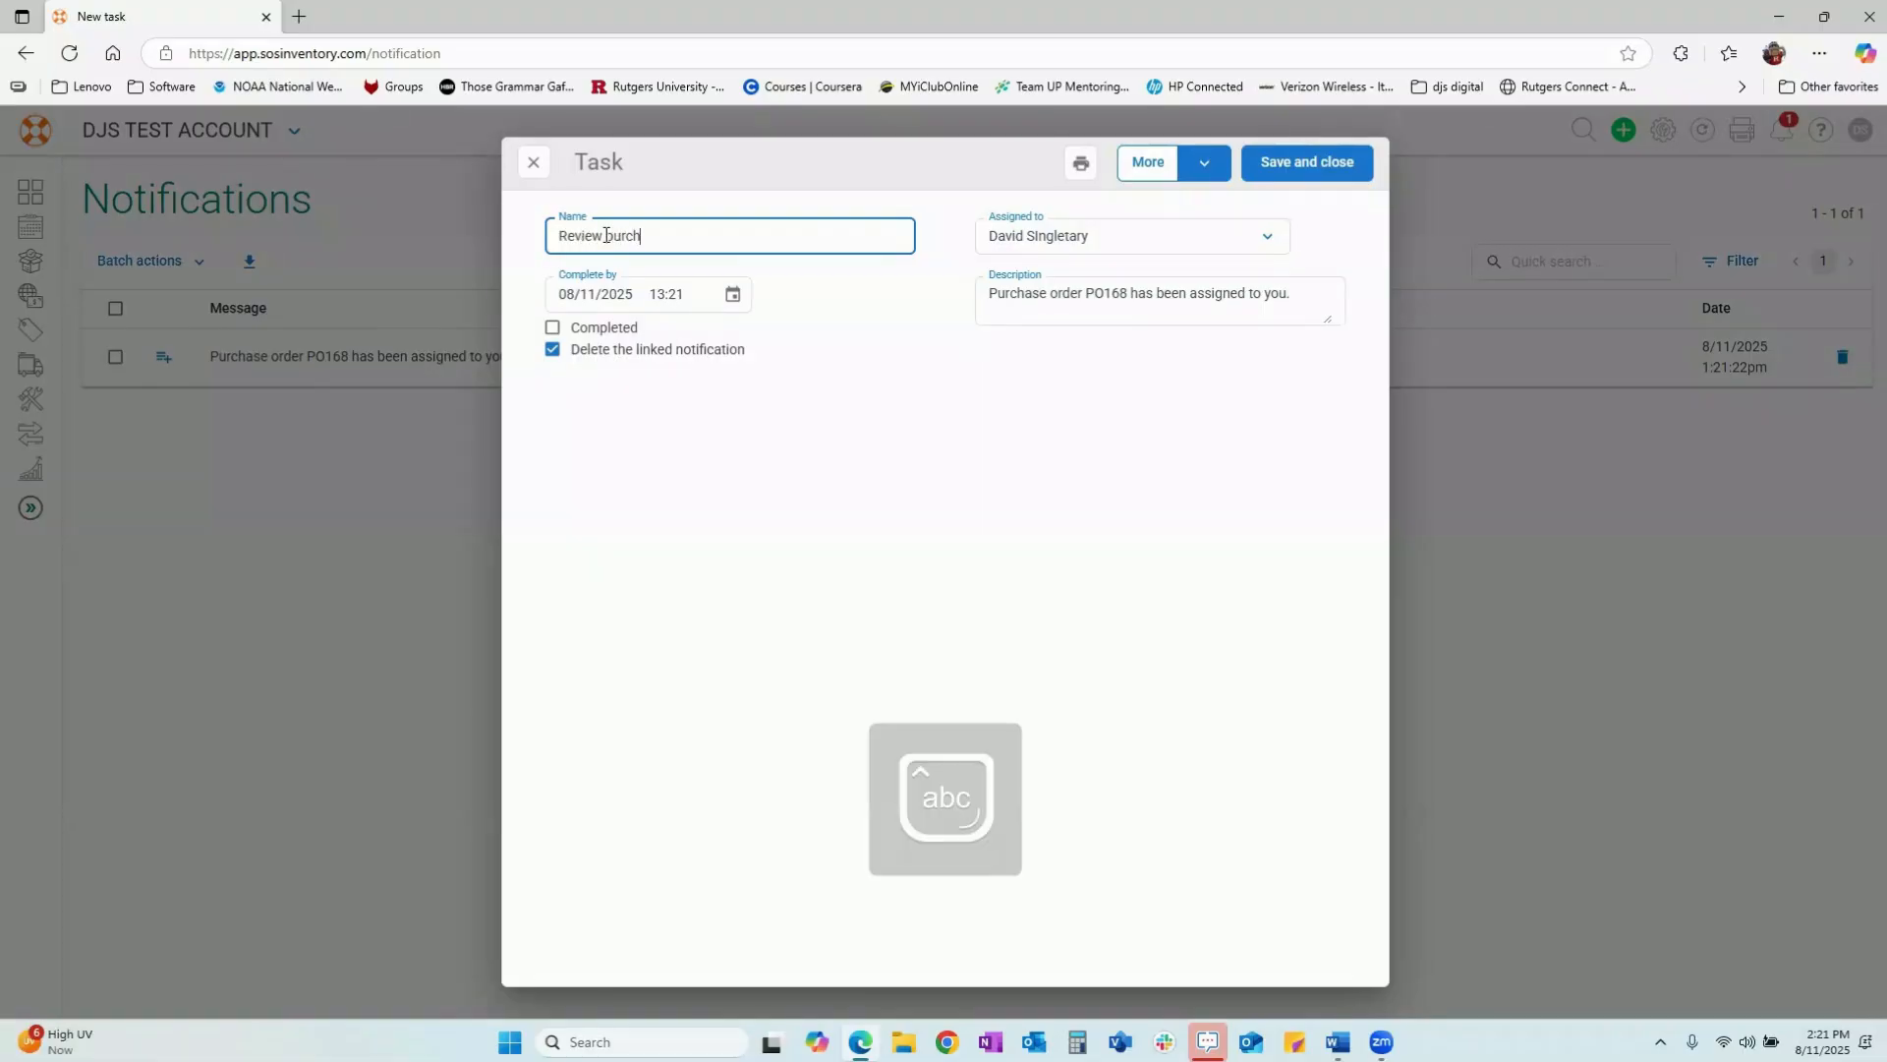
text(ase order)
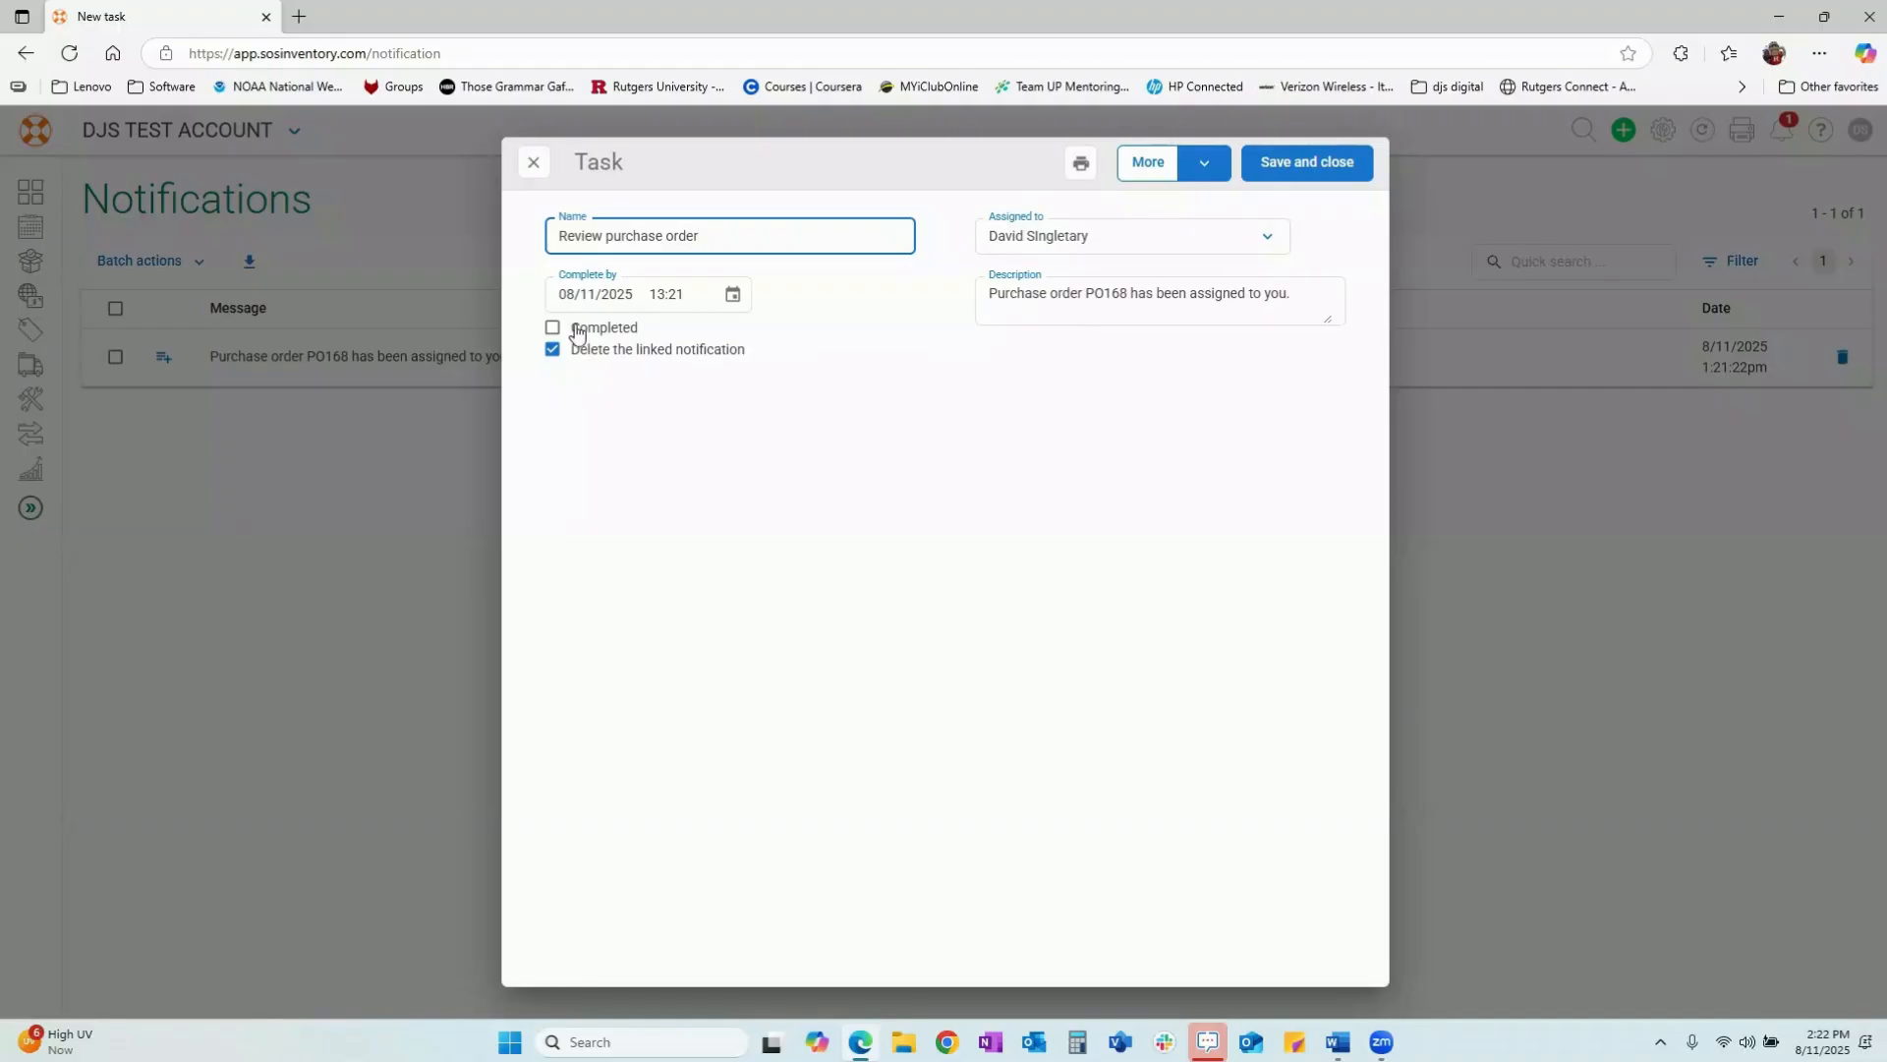
- Save the task with the option to delete the linked notification enabled
click(552, 347)
click(552, 347)
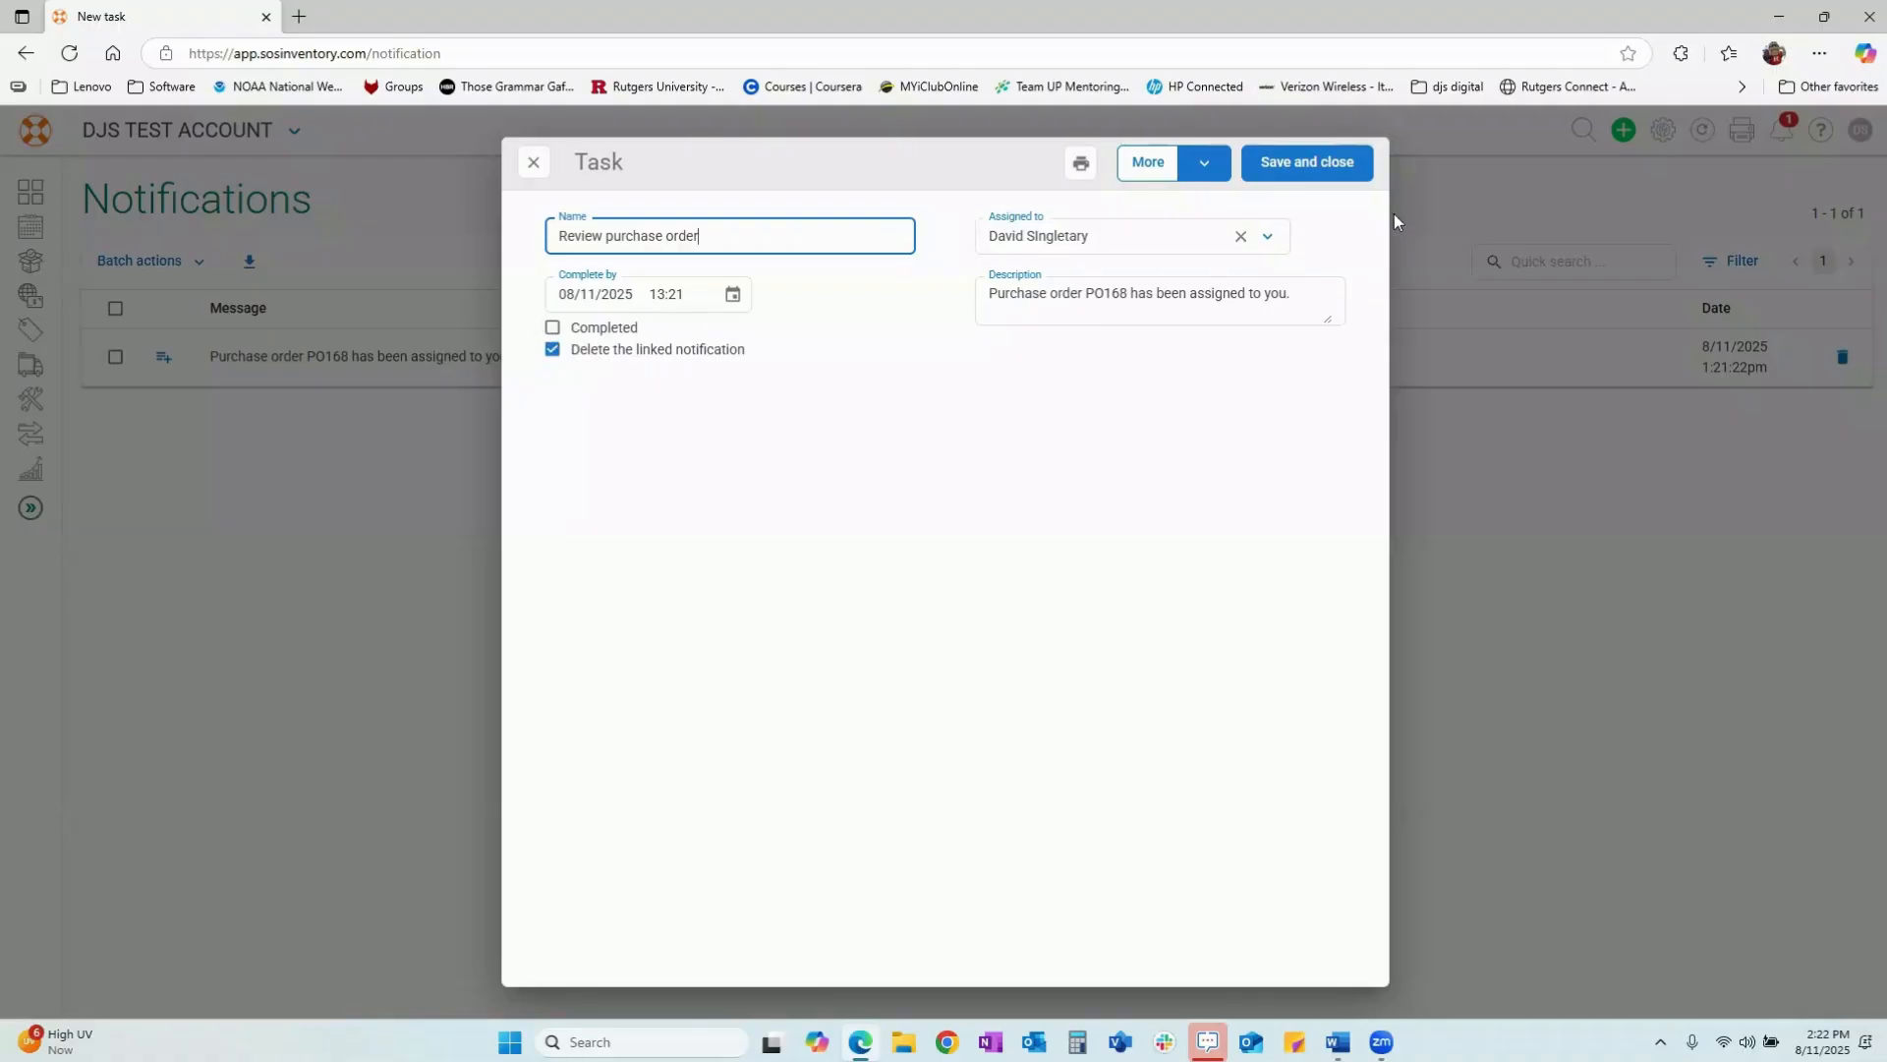
click(1312, 164)
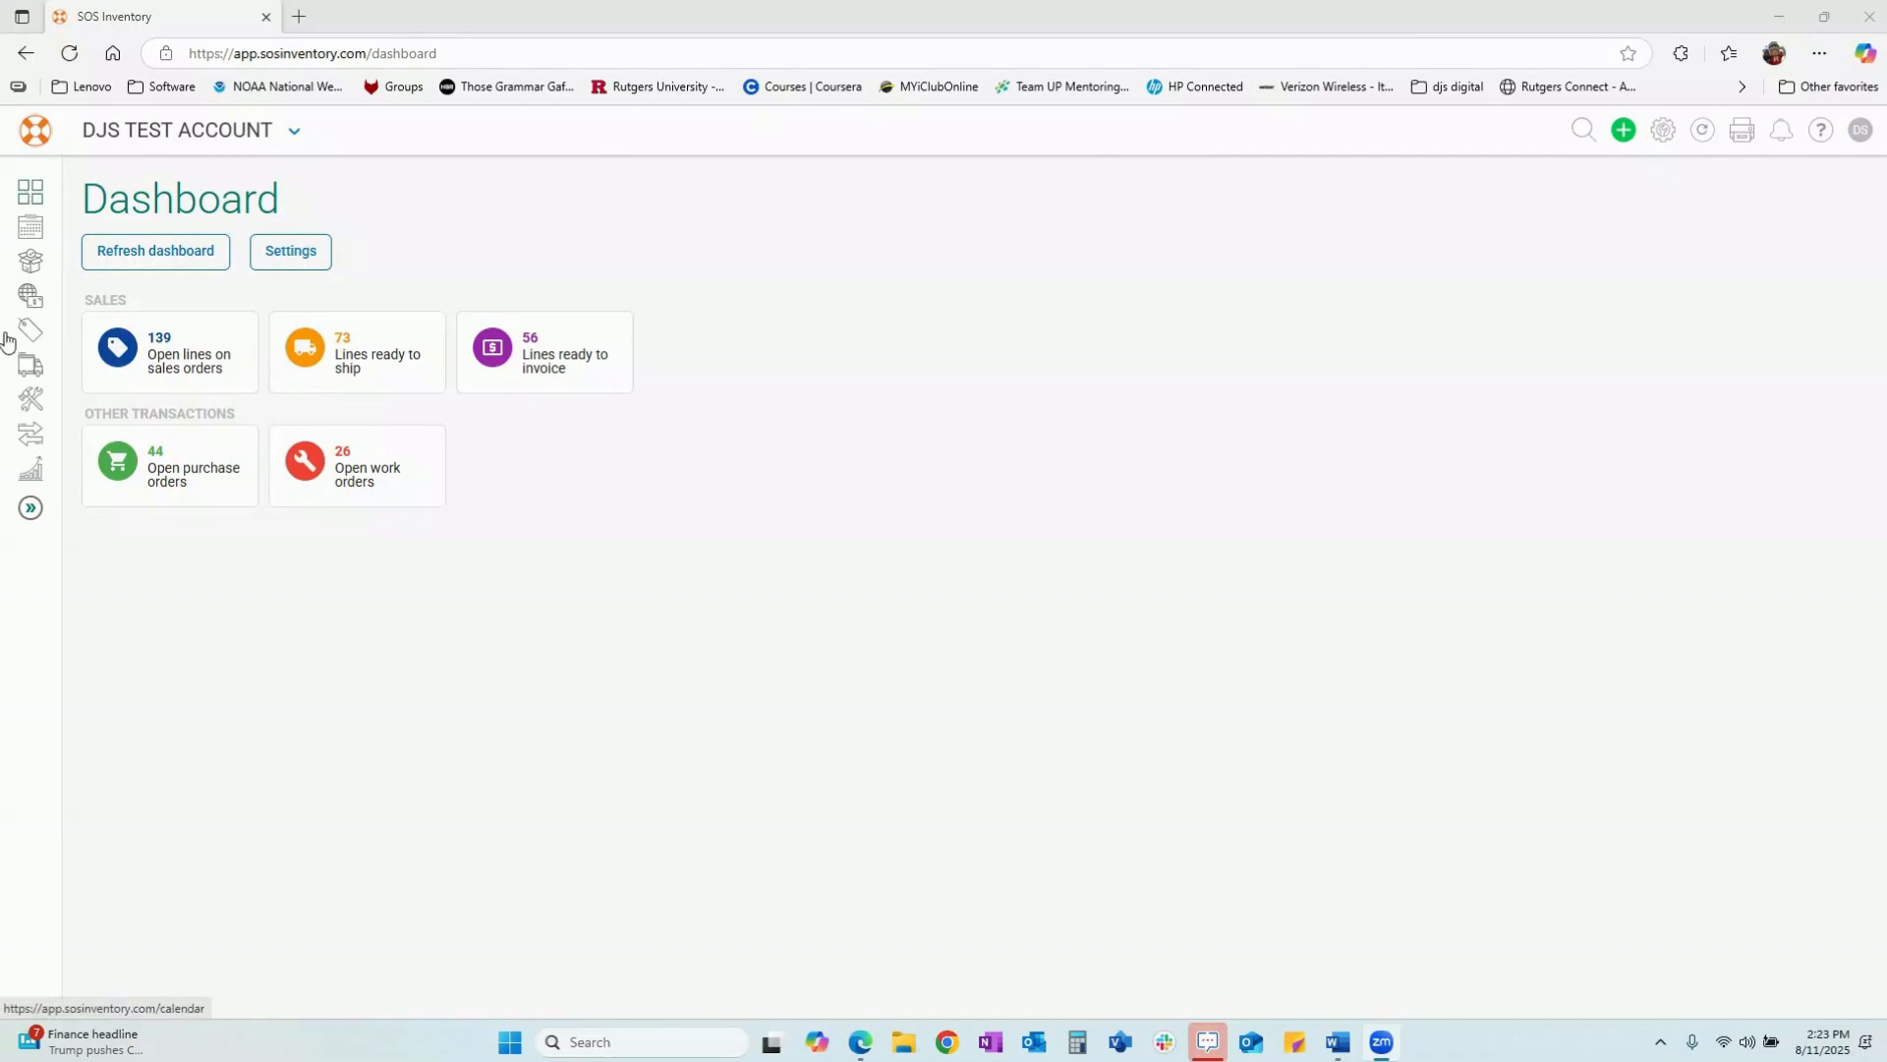
- Review which metrics are selected for the dashboard and update it with the same selection
click(30, 190)
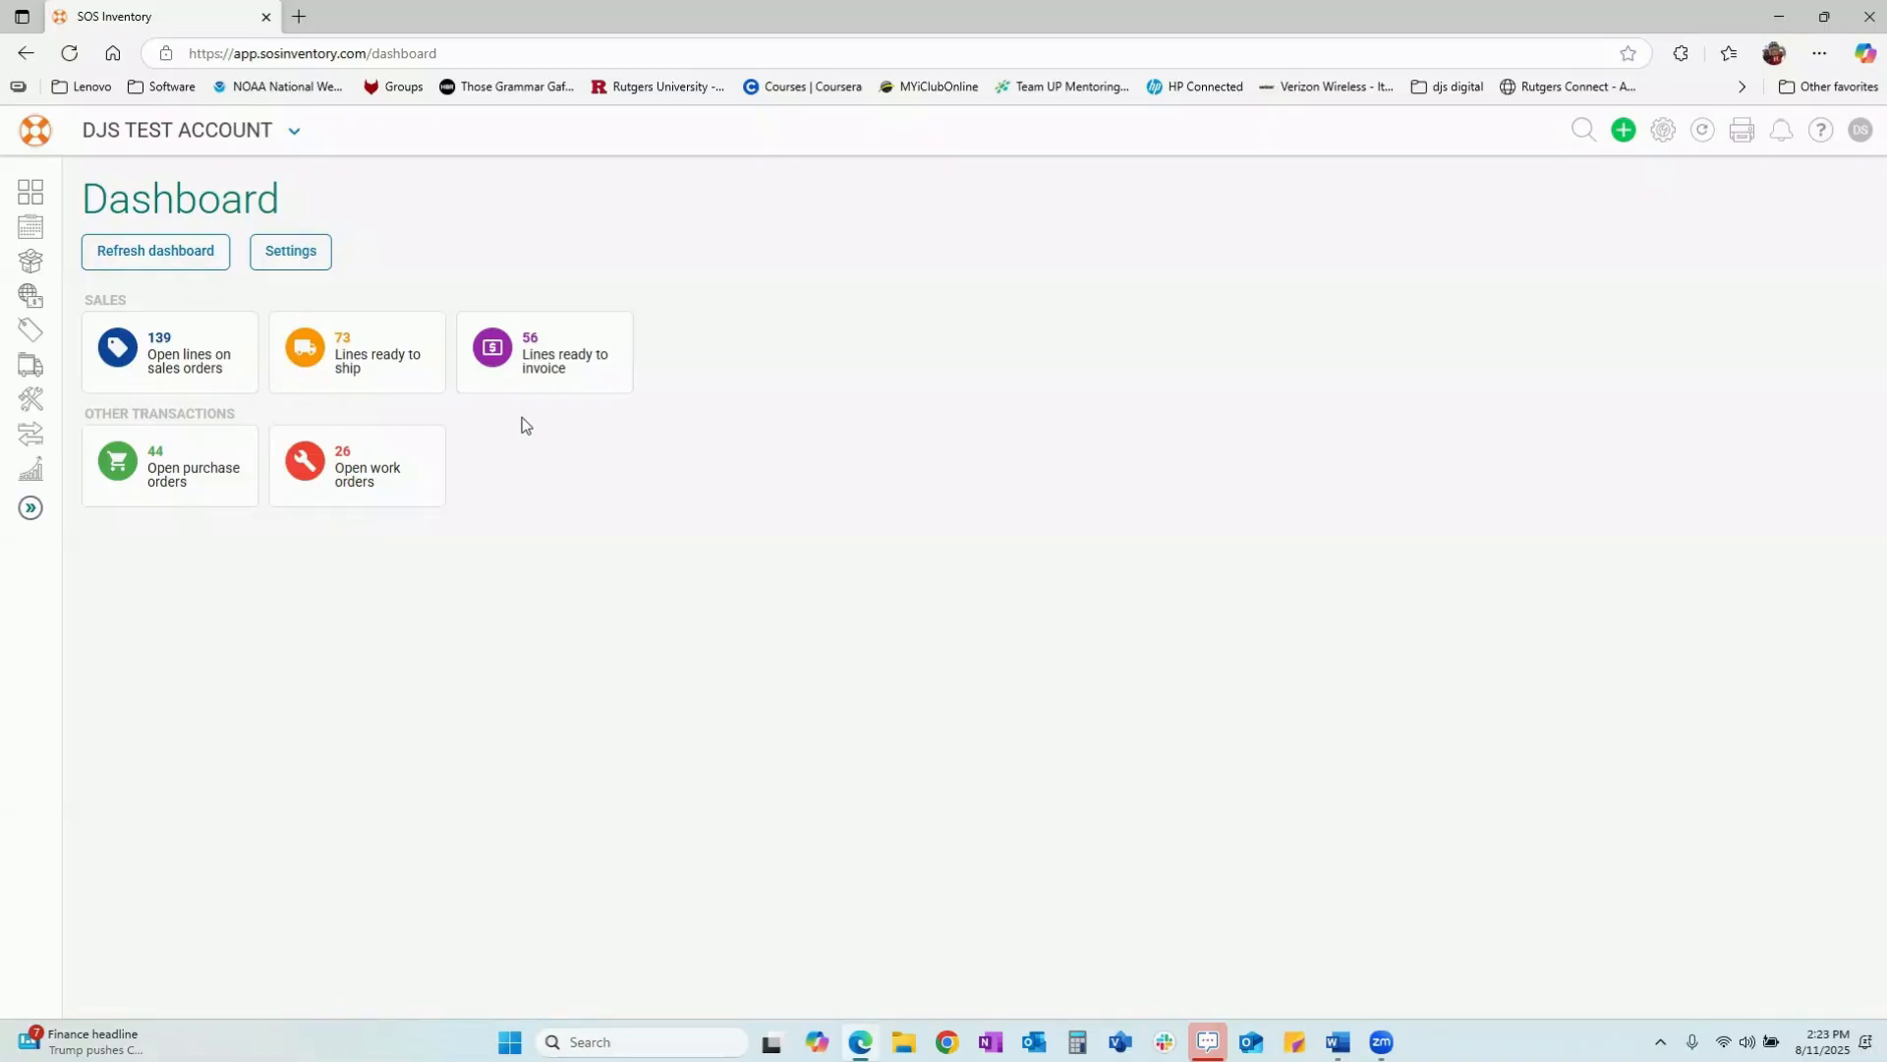
click(295, 250)
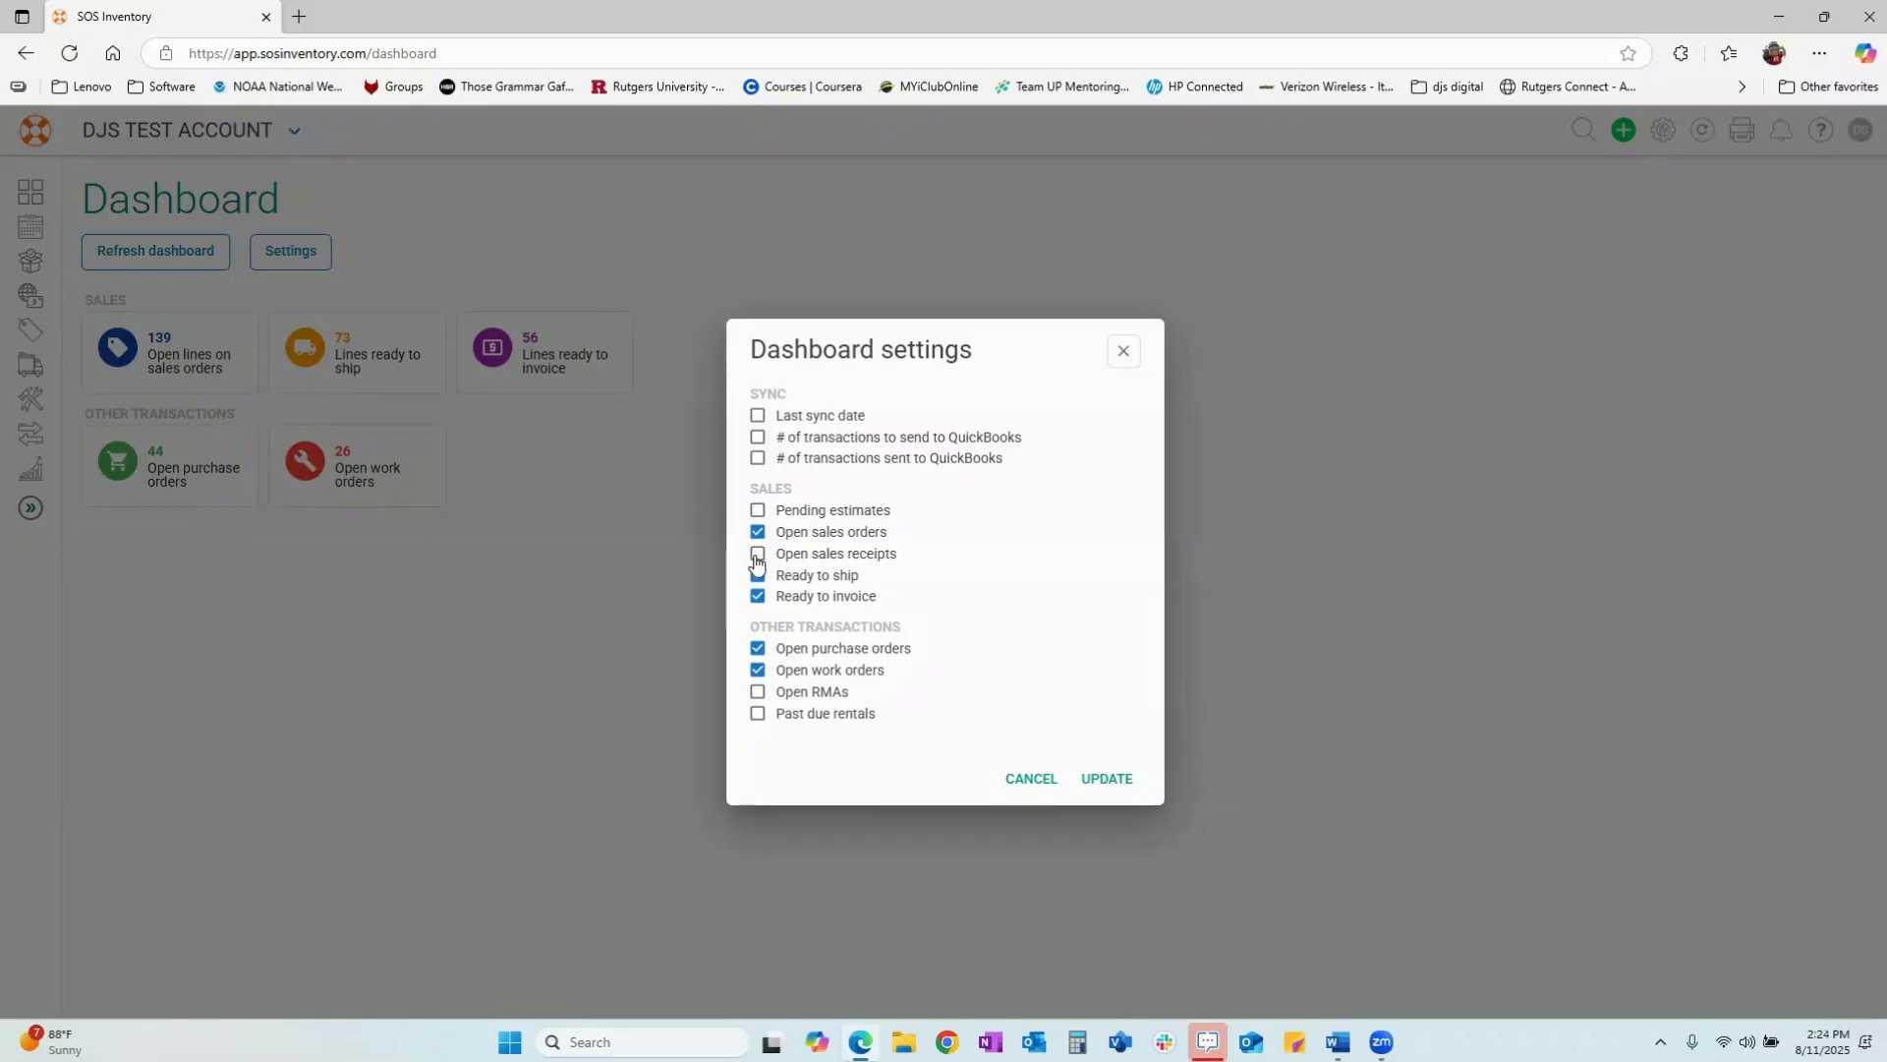
click(1107, 778)
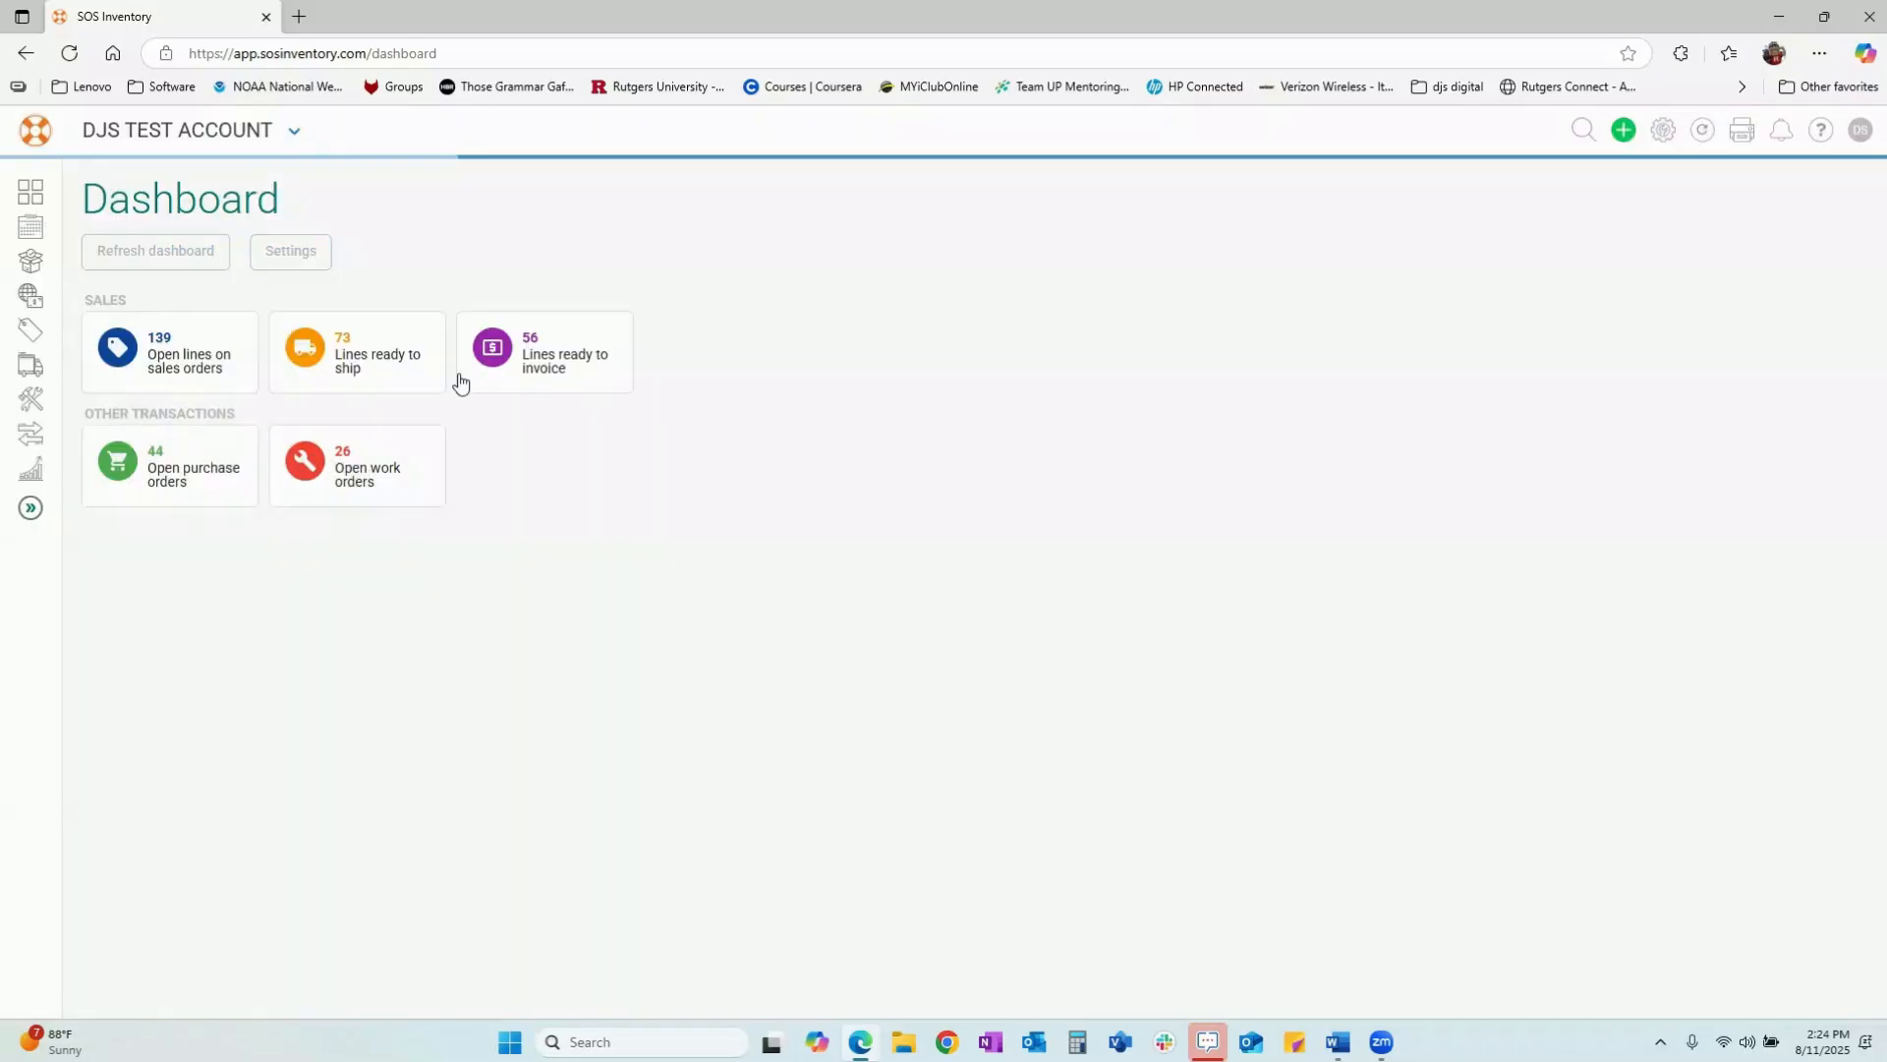
- Display the Open sales order detail report from the dashboard's open sales order lines and open the second order listed
click(189, 362)
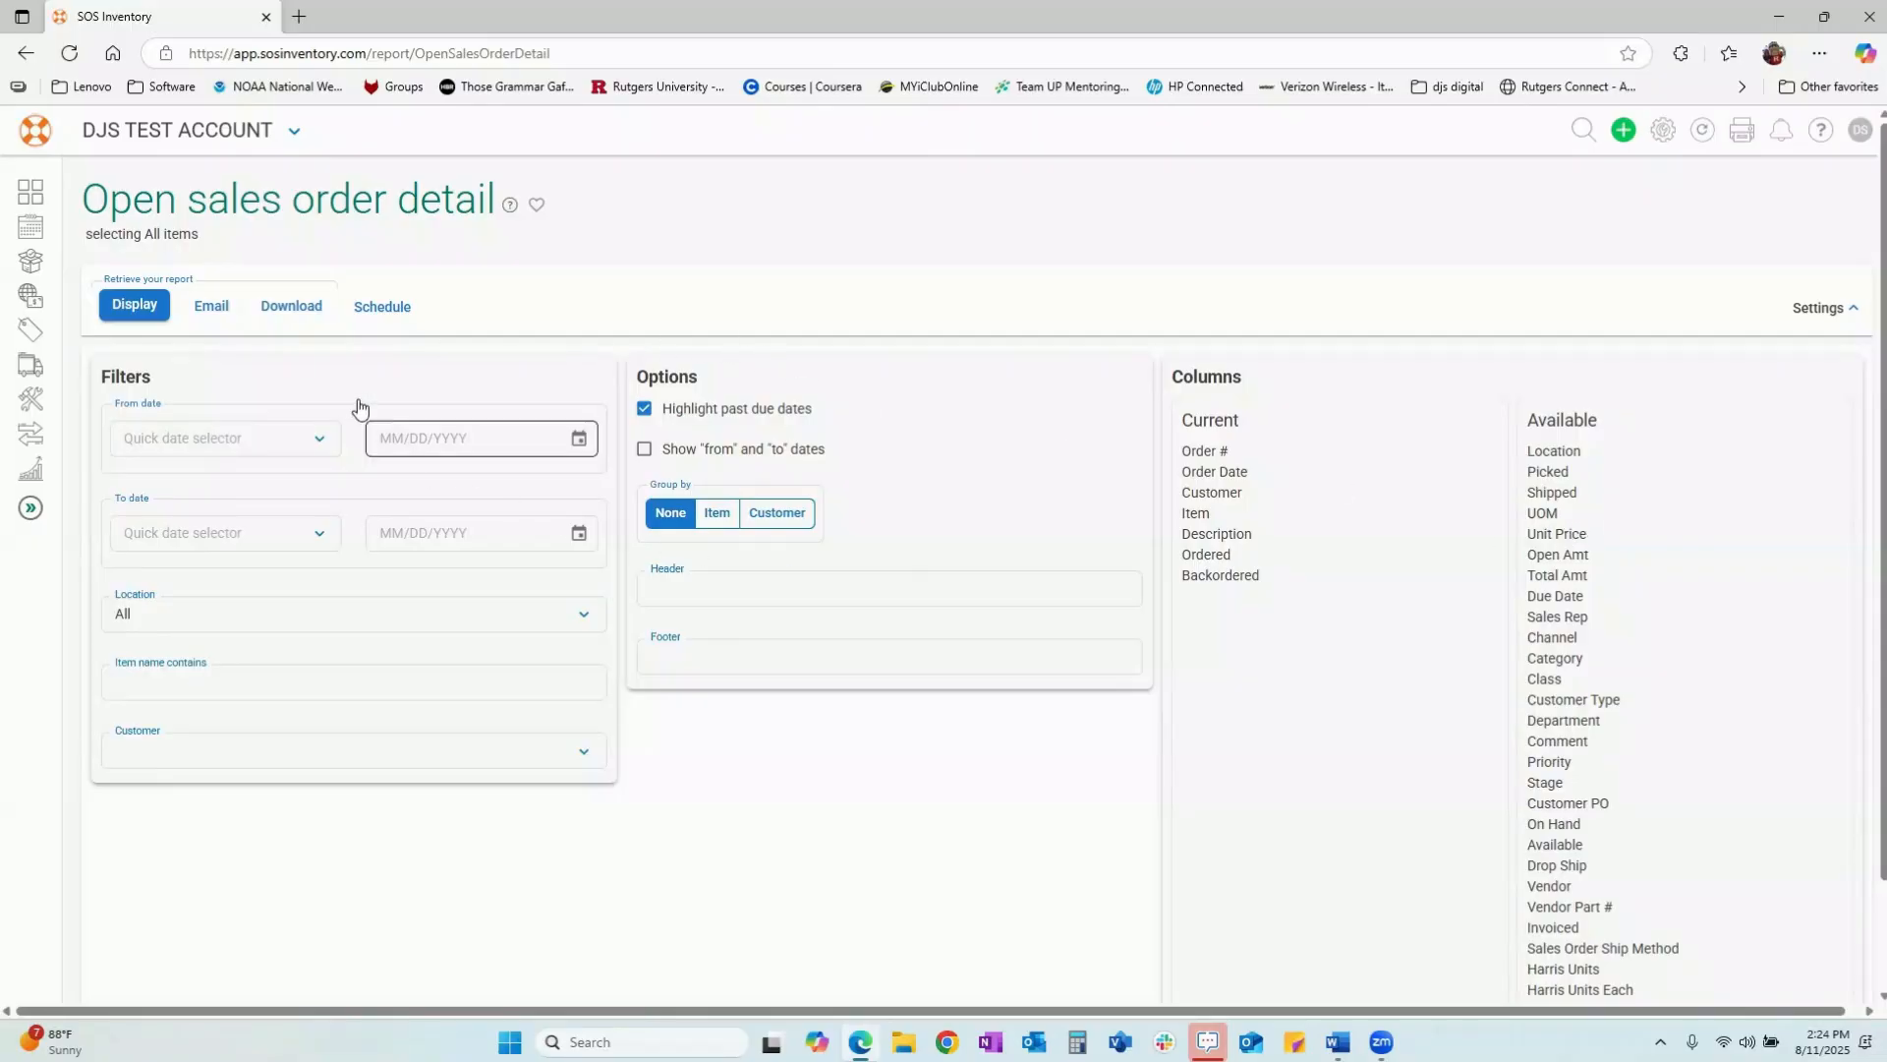
click(165, 311)
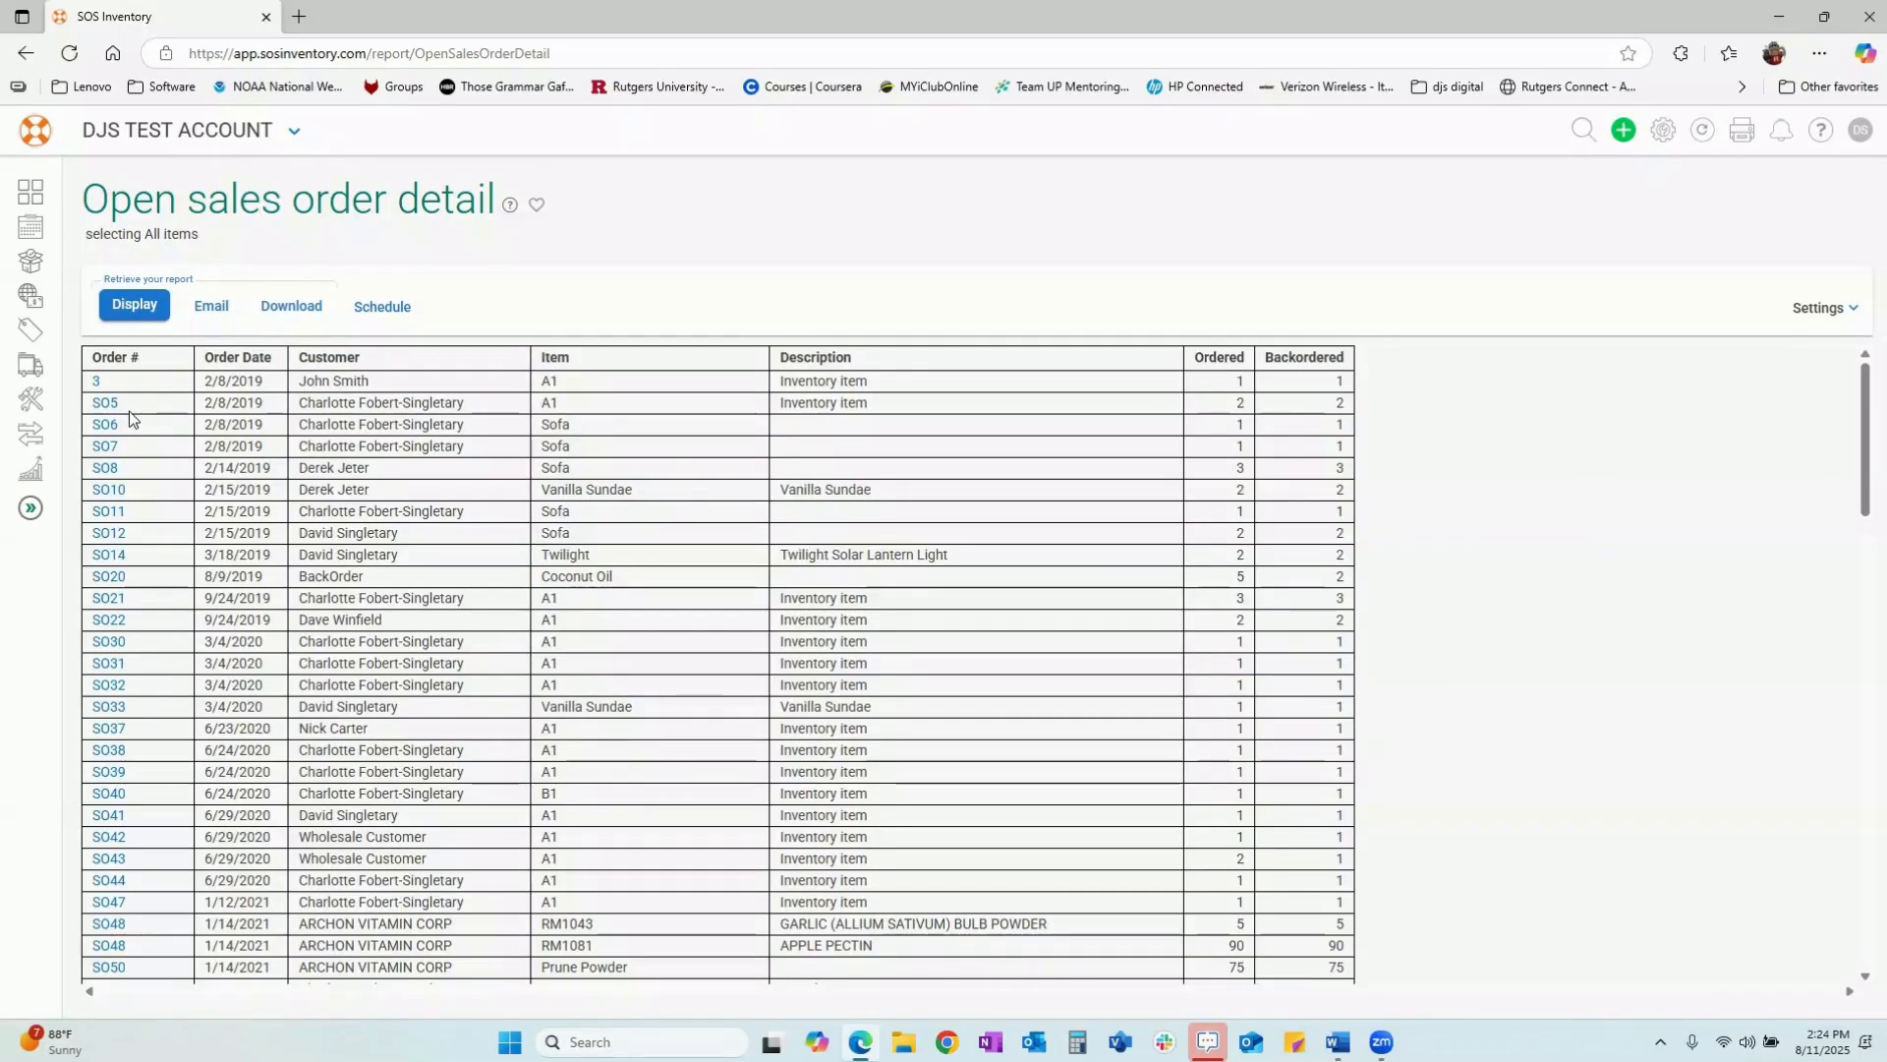
click(104, 404)
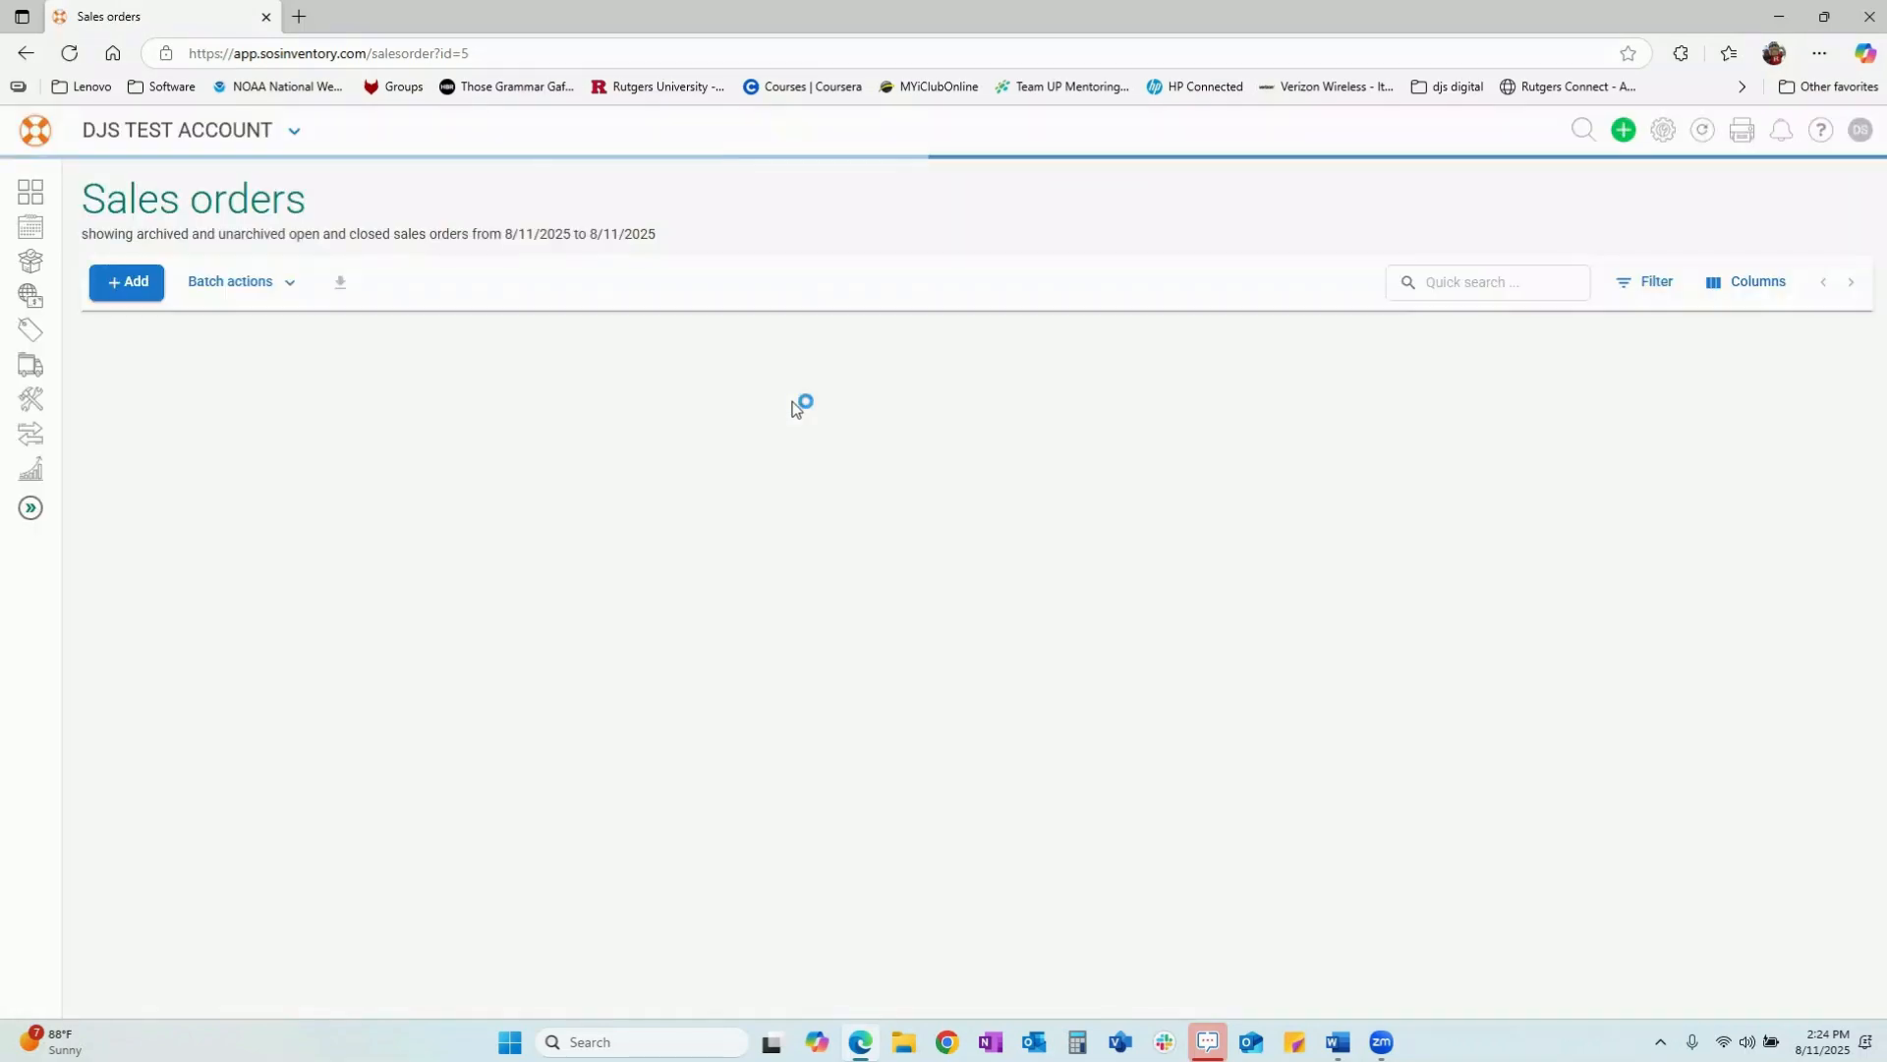
- Open the calendar and update its settings to also include invoices and pick tickets
click(28, 236)
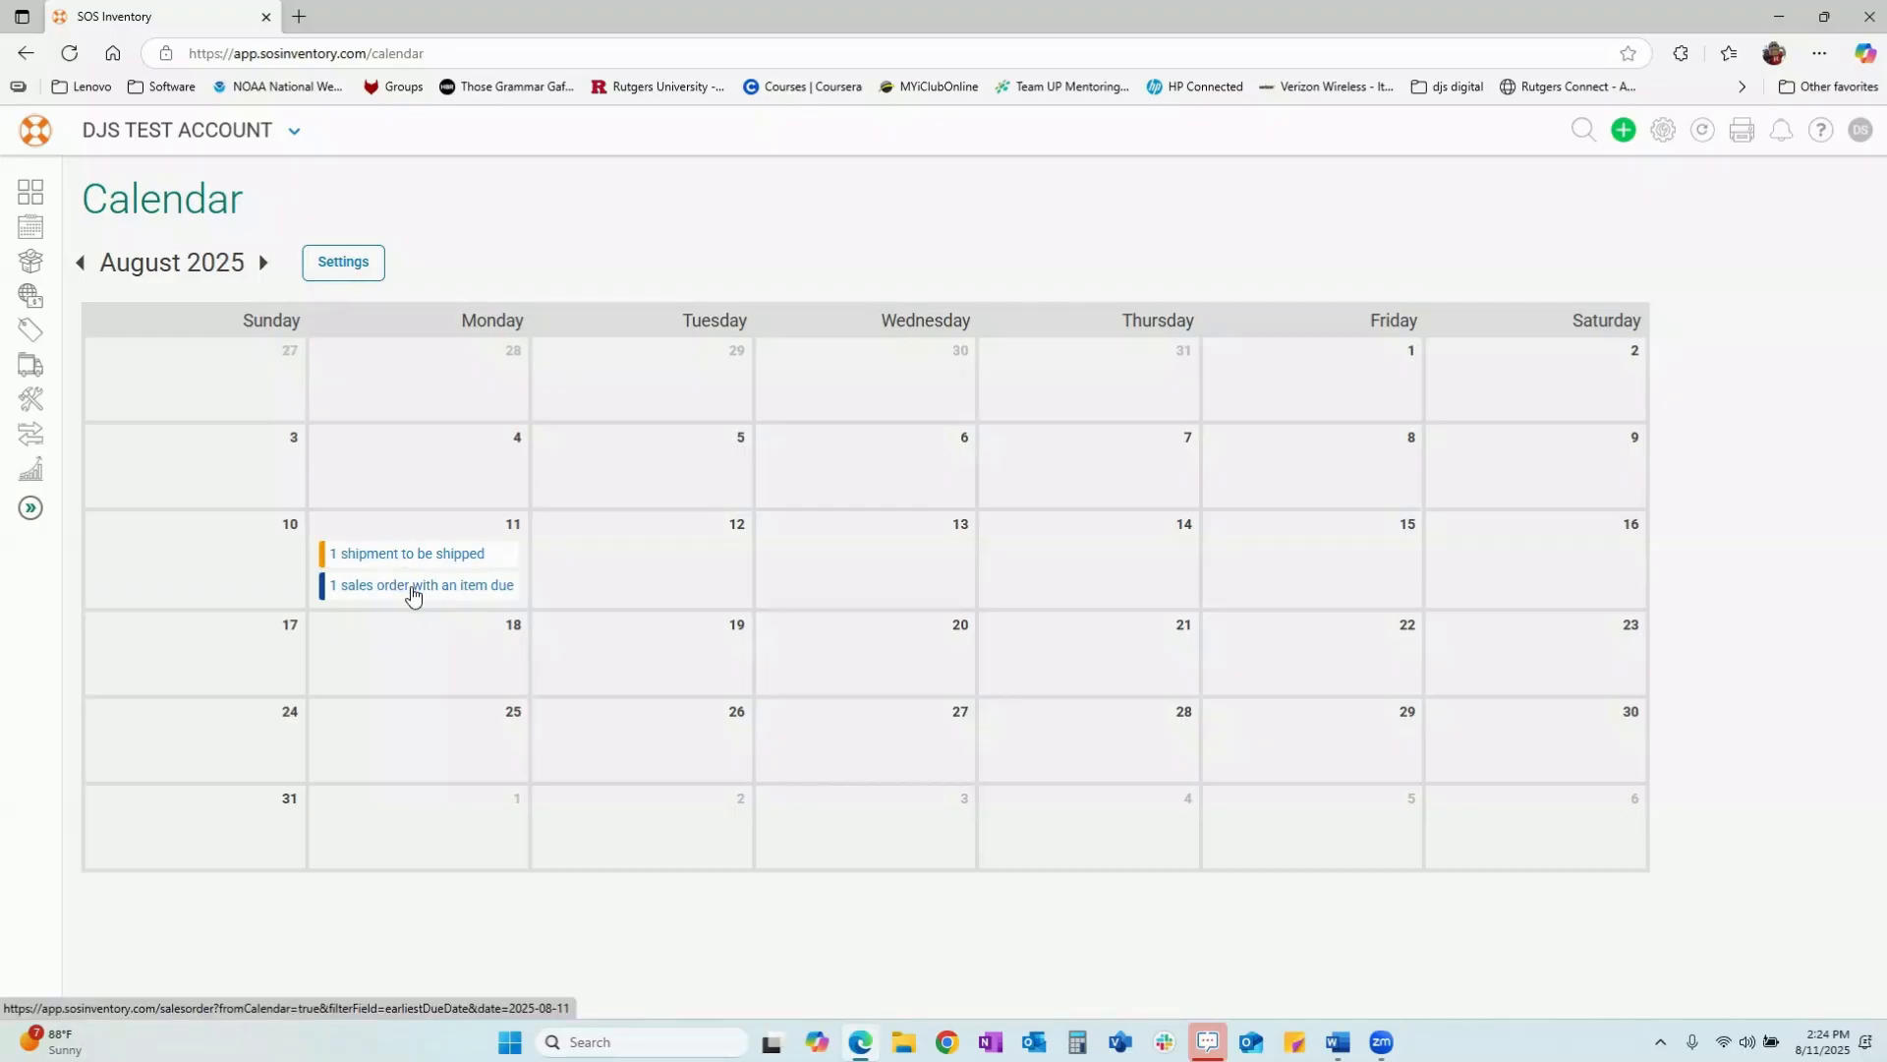
click(335, 269)
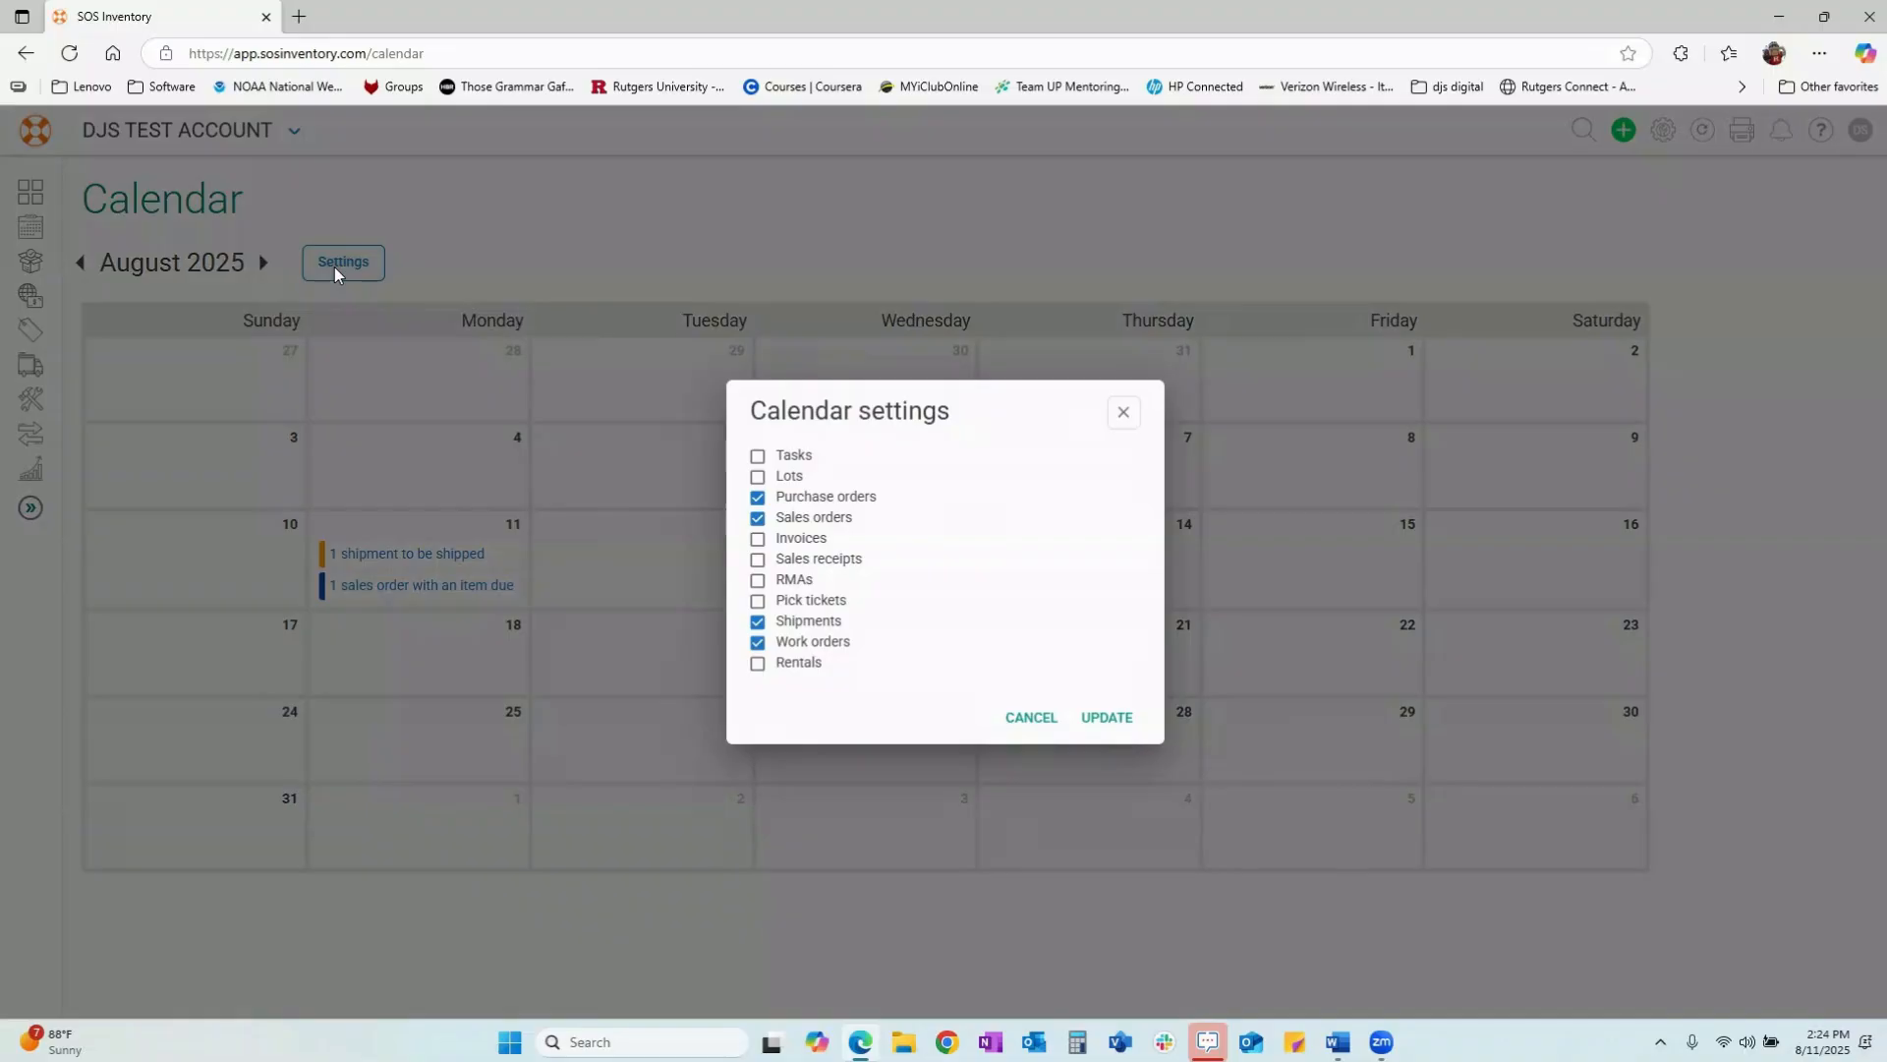
click(758, 541)
click(784, 607)
click(1111, 718)
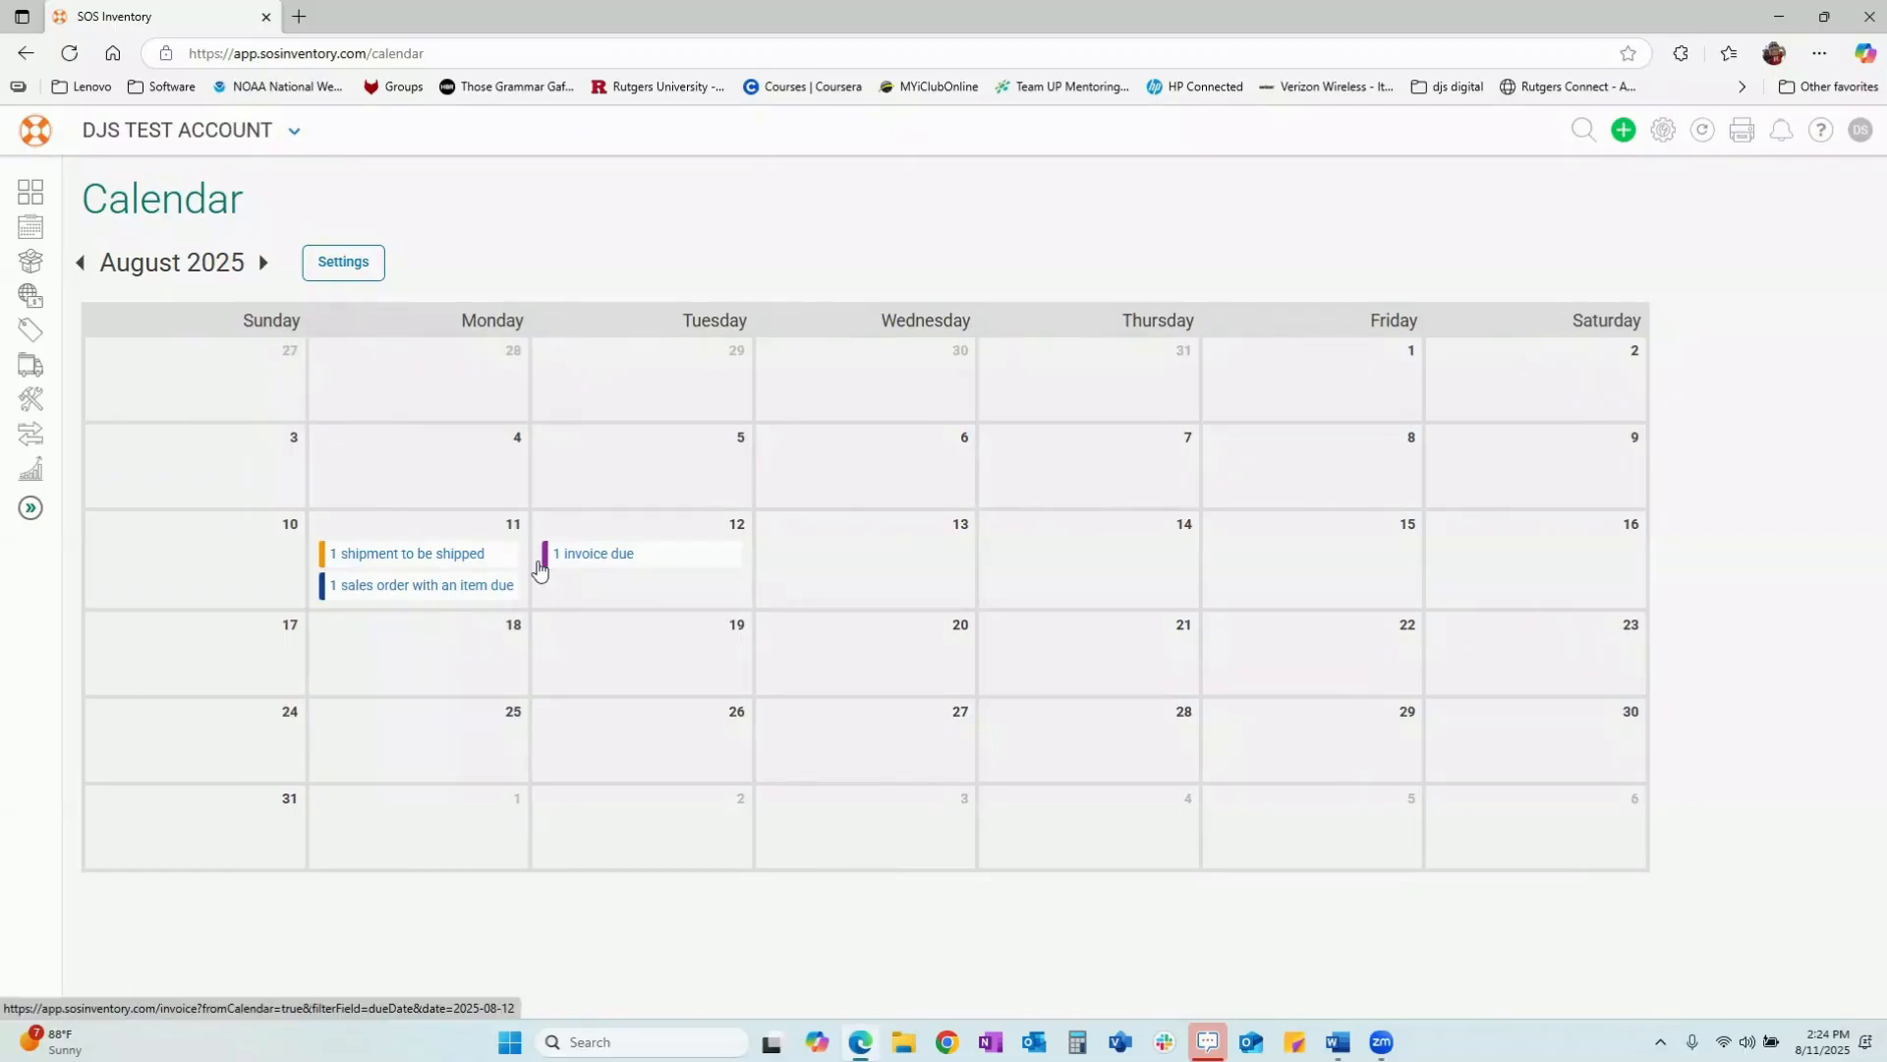
- Browse the purchasing and sales modules, open Payments, inspect a blank payment form and close it without saving
mouse_move(28, 268)
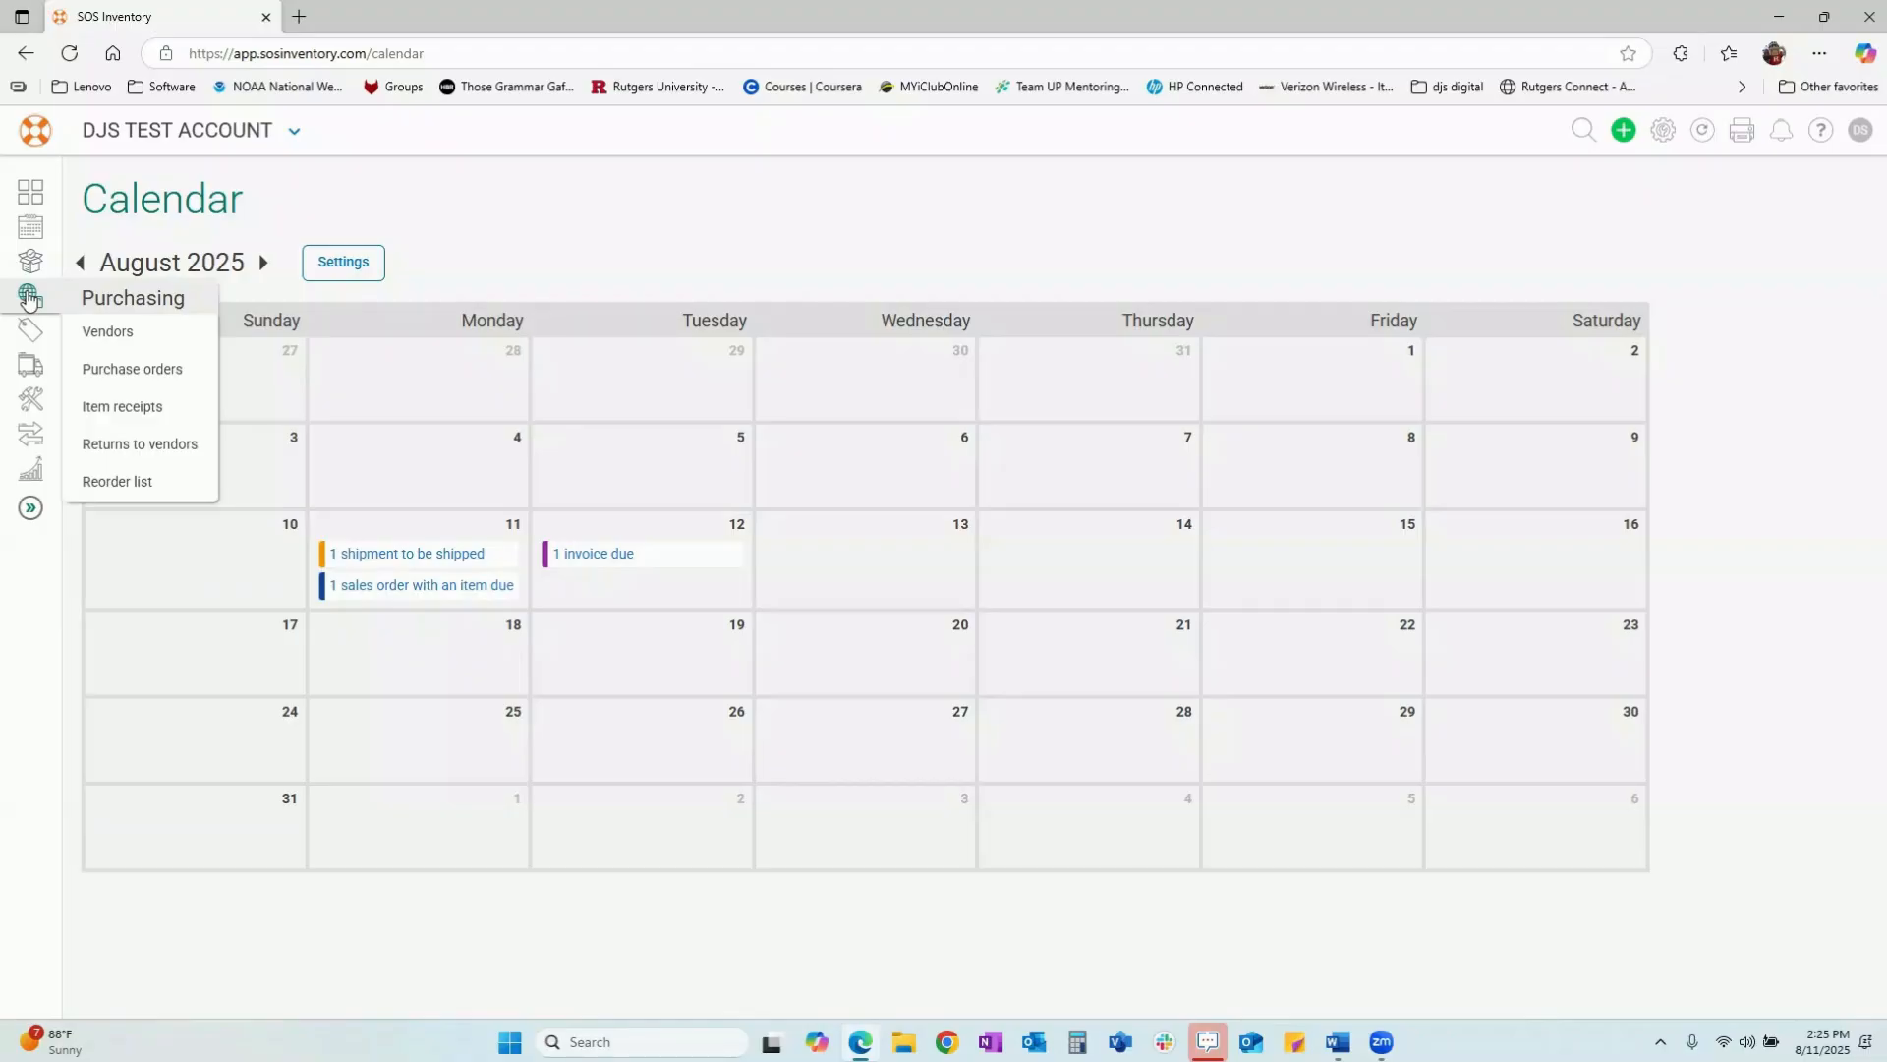
mouse_move(32, 333)
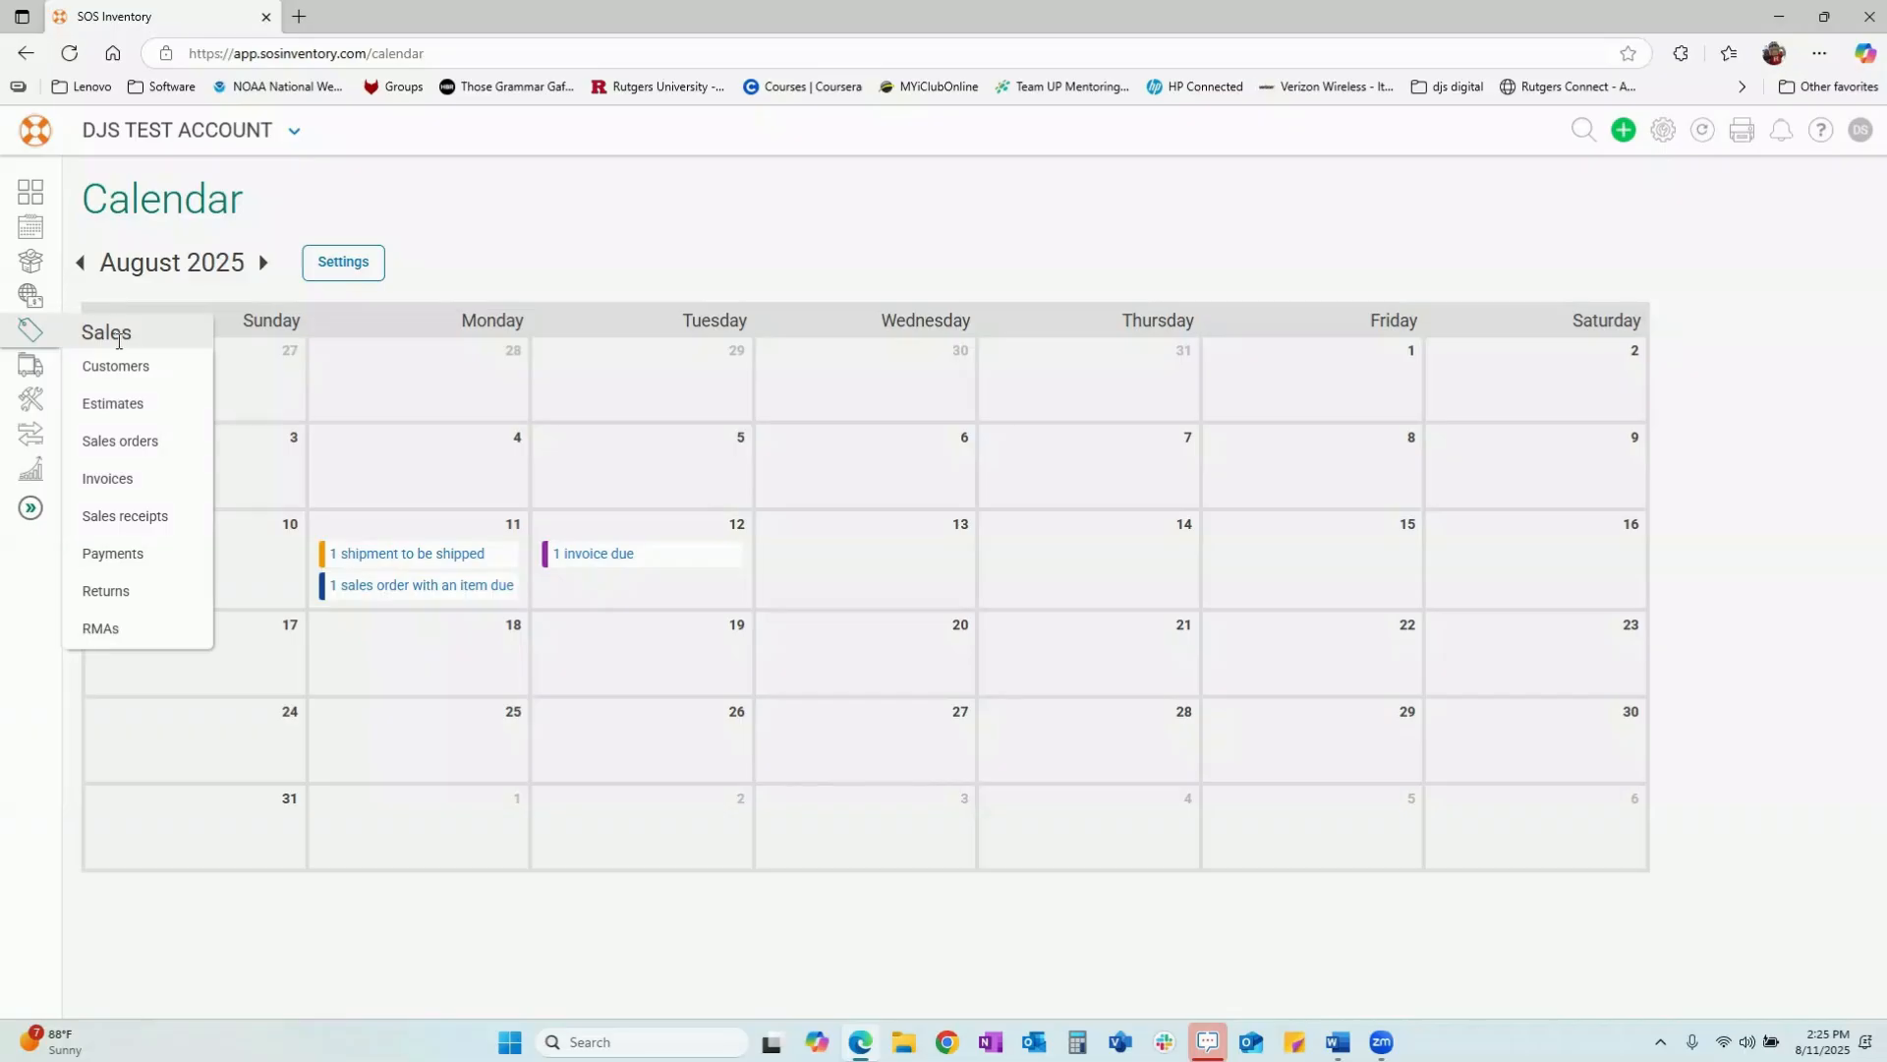
click(131, 556)
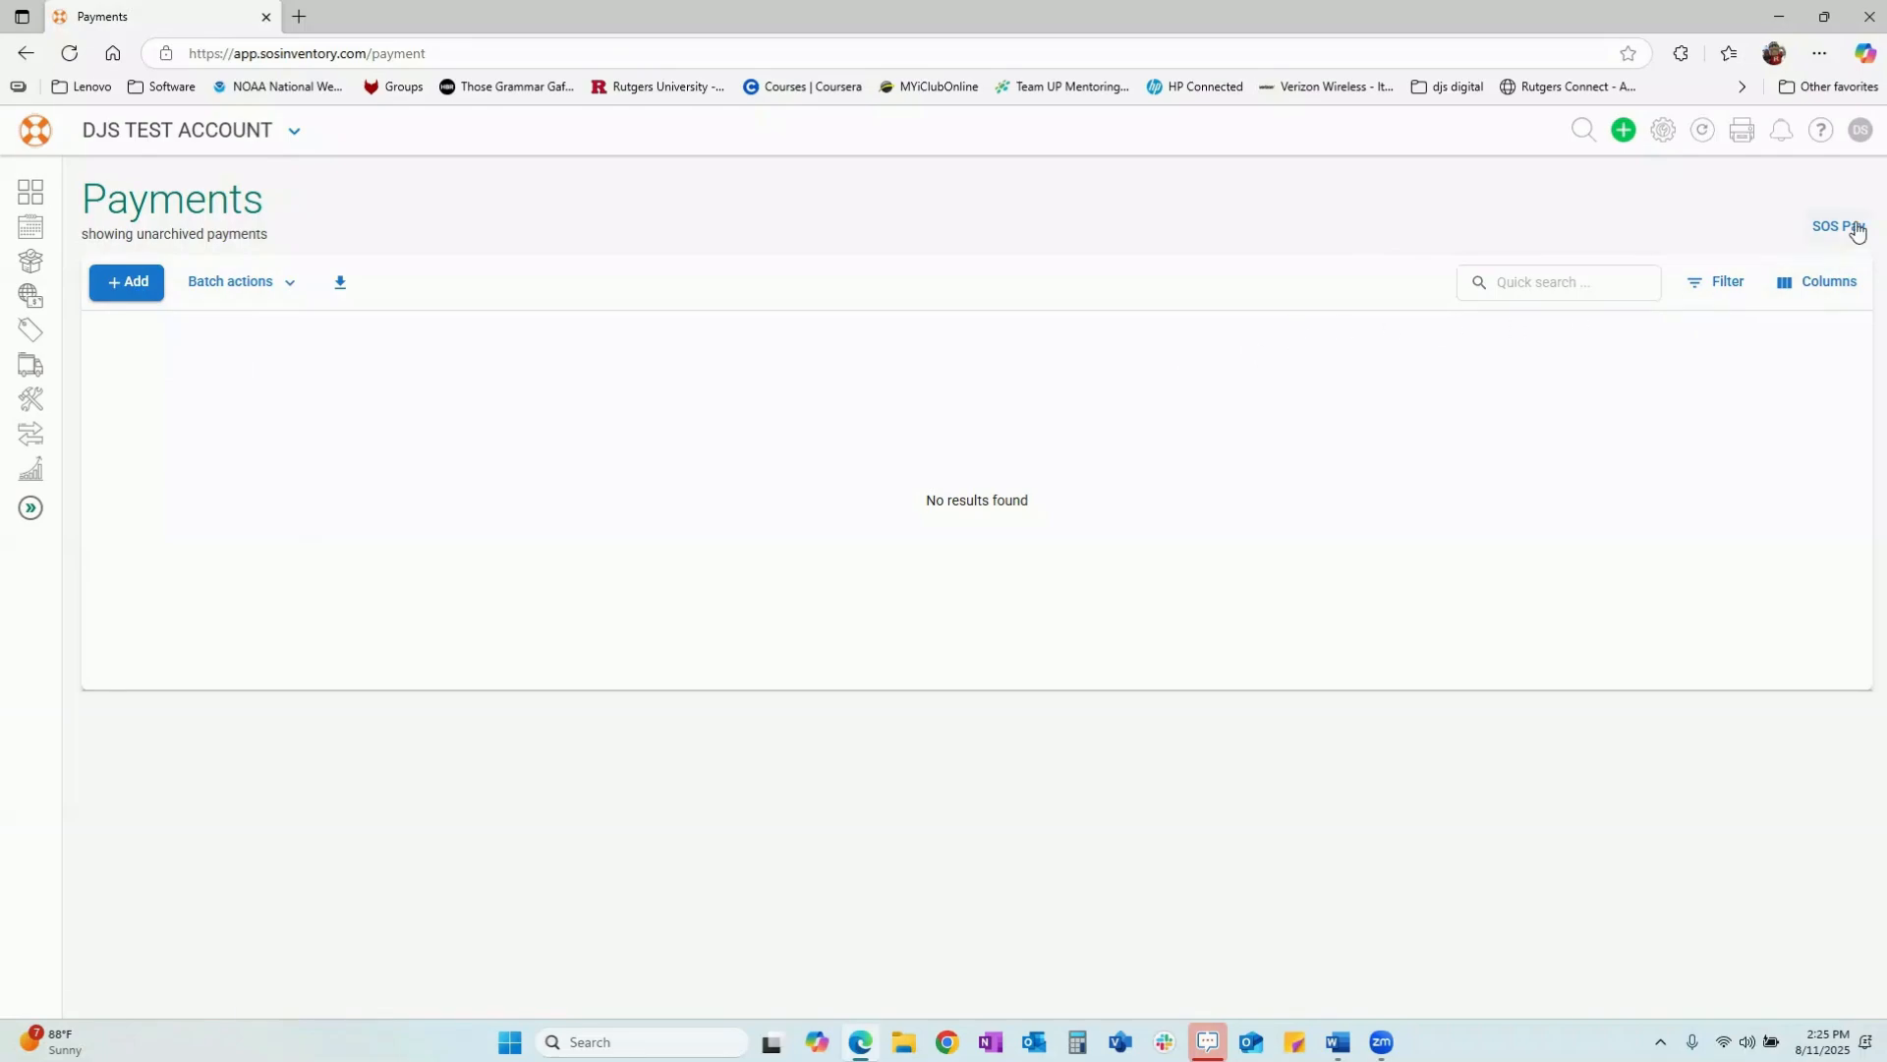
click(138, 286)
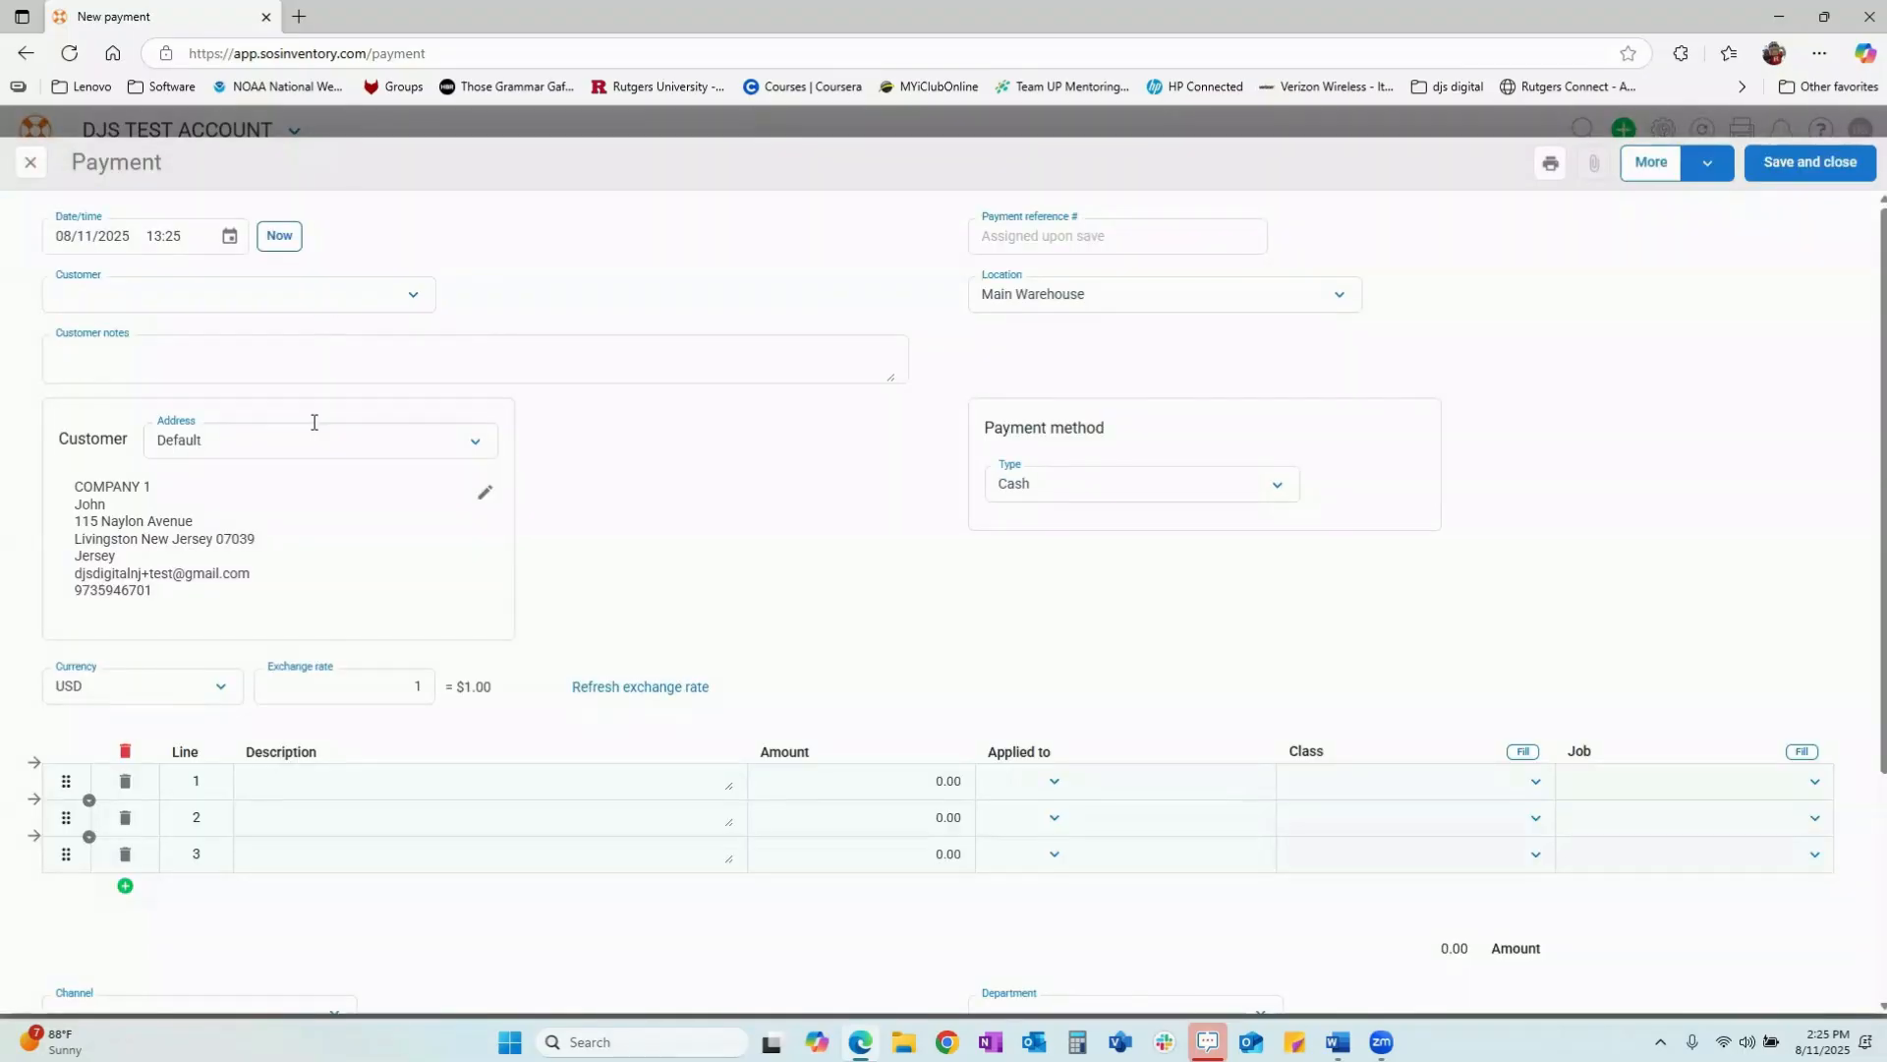
click(32, 169)
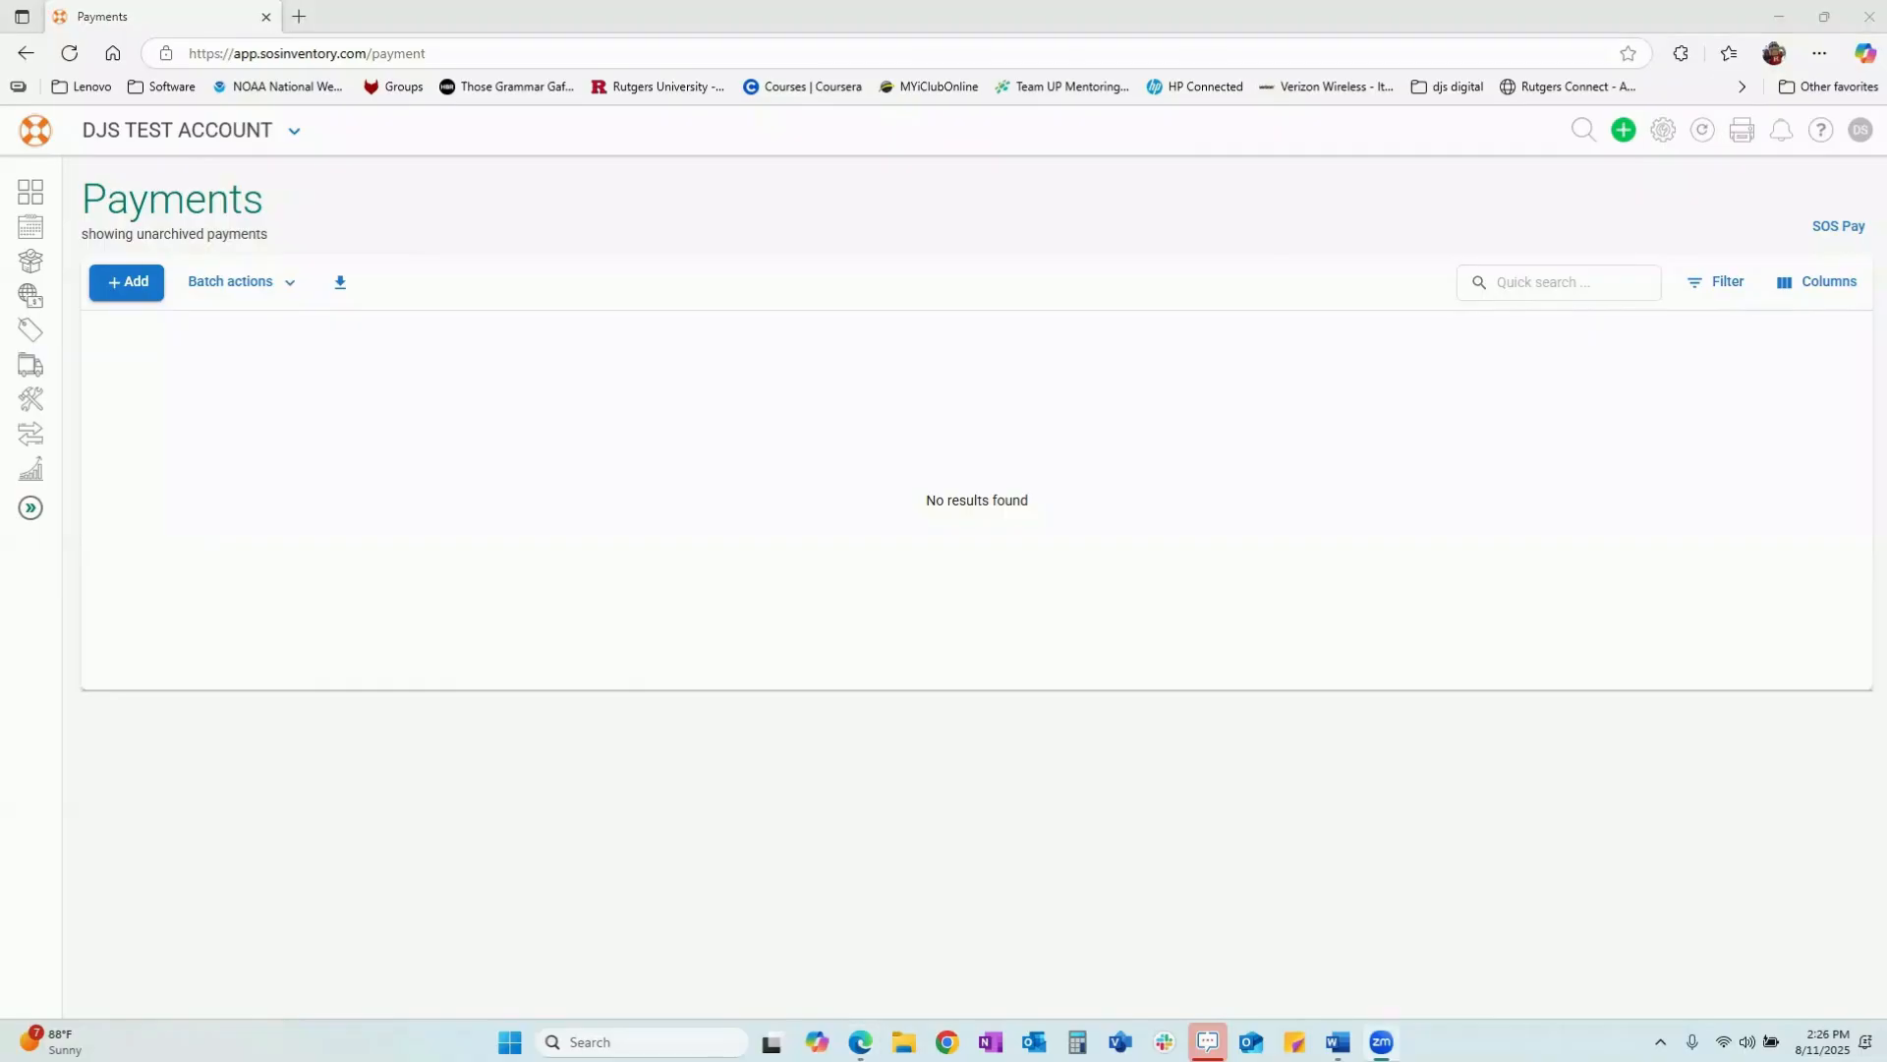
- Open the configuration center and display the available configuration lists
click(1663, 136)
click(1631, 169)
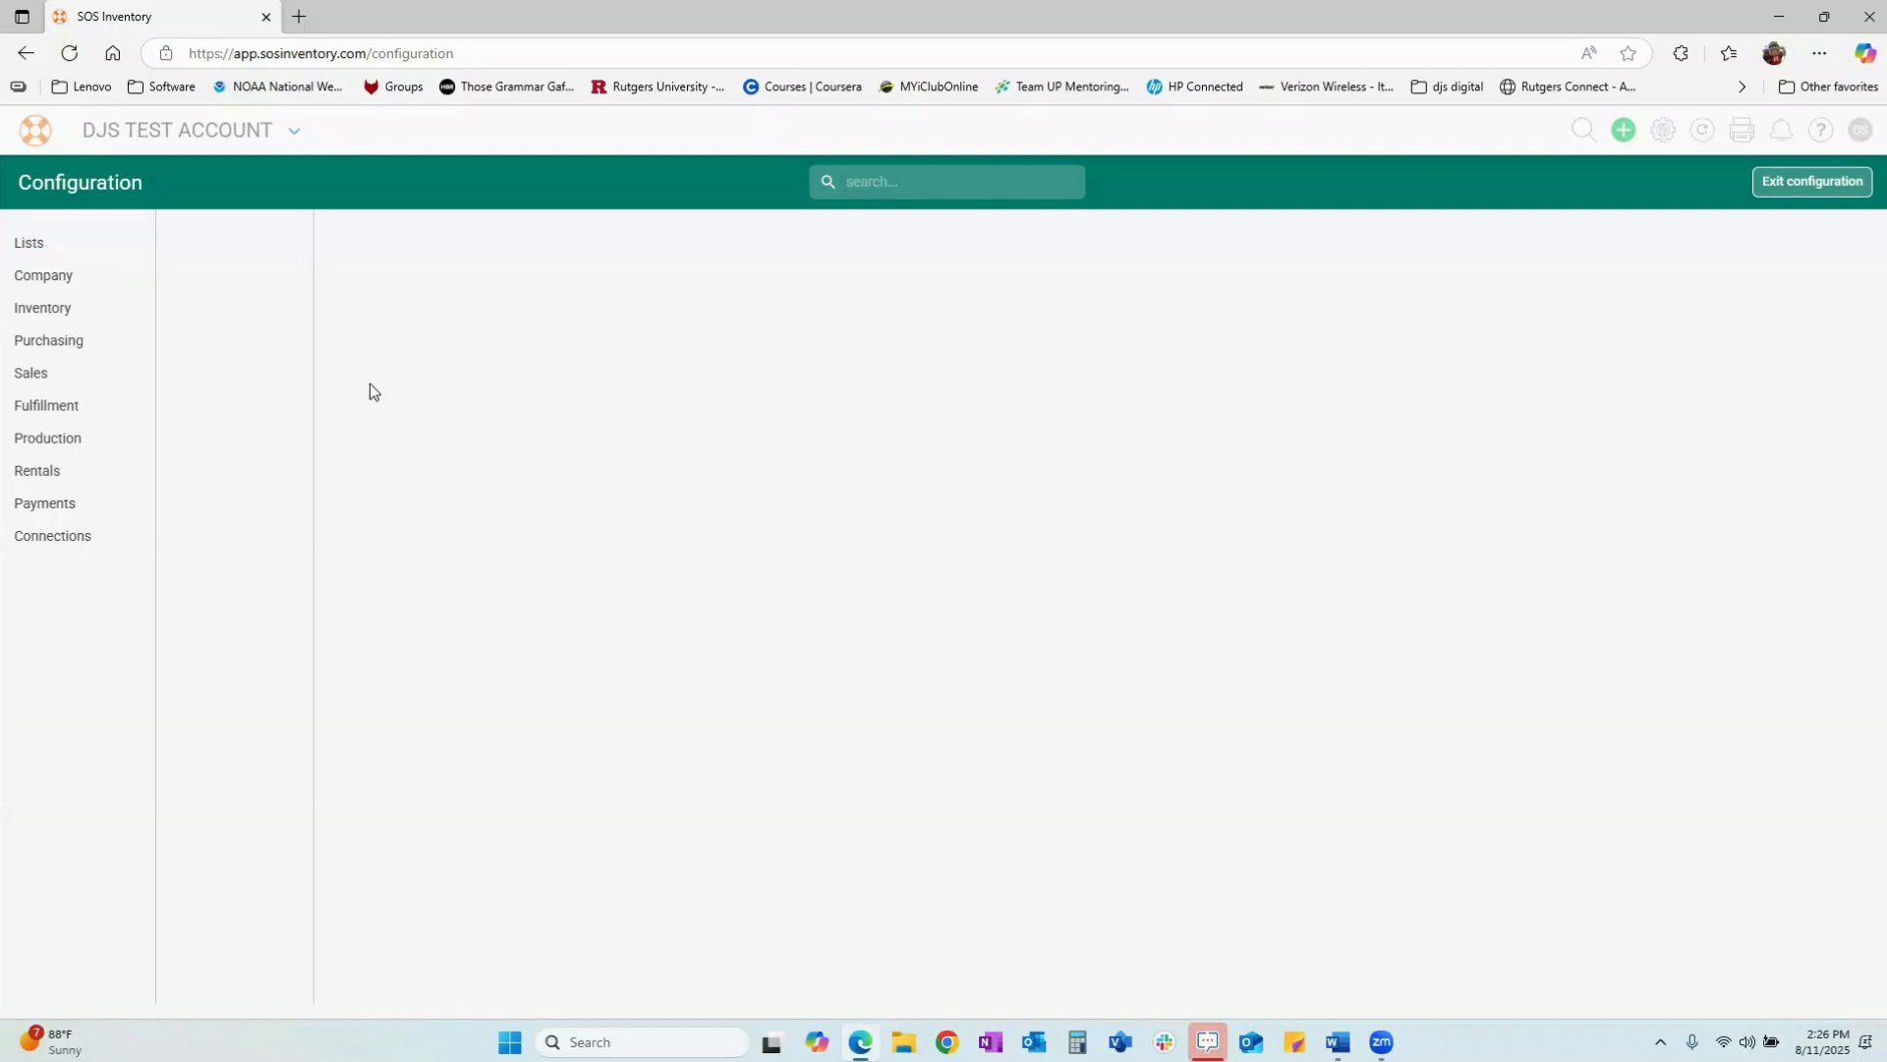
click(60, 254)
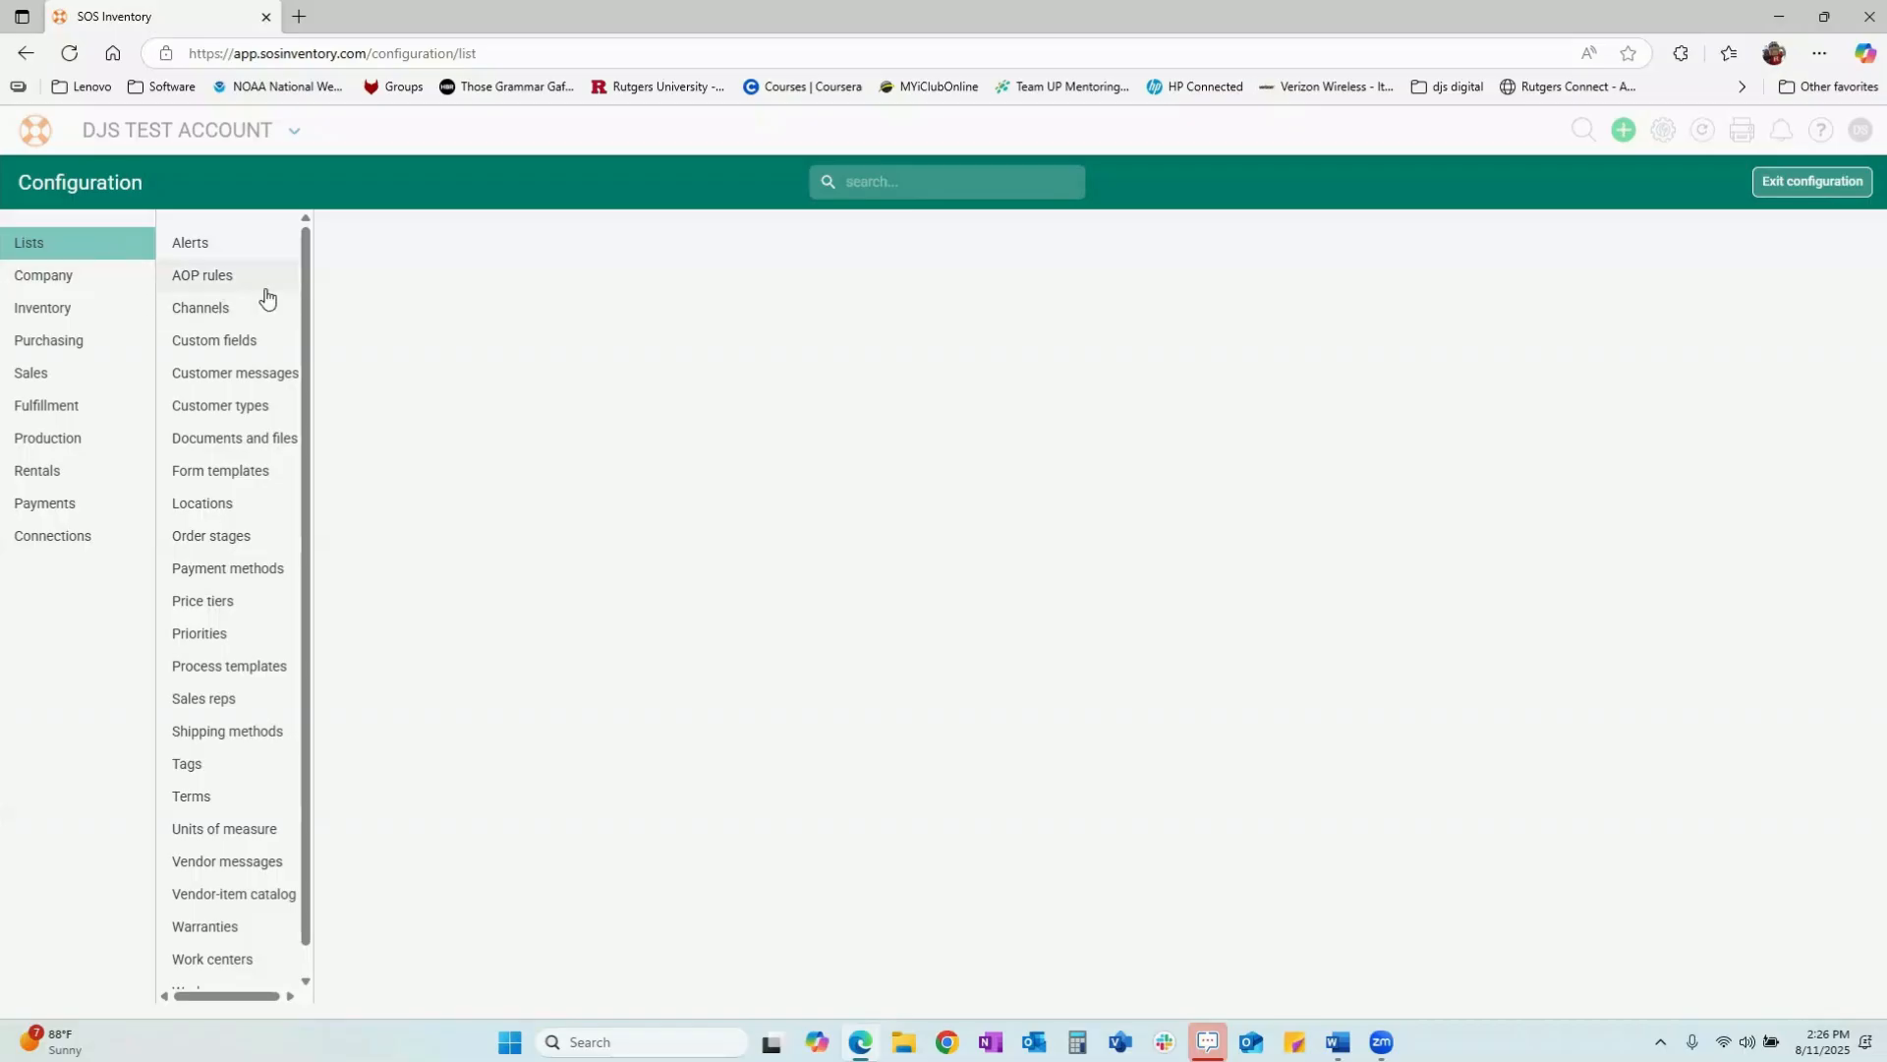
- Search the configuration for "next sales" and open the Locations list from the suggestions
click(888, 183)
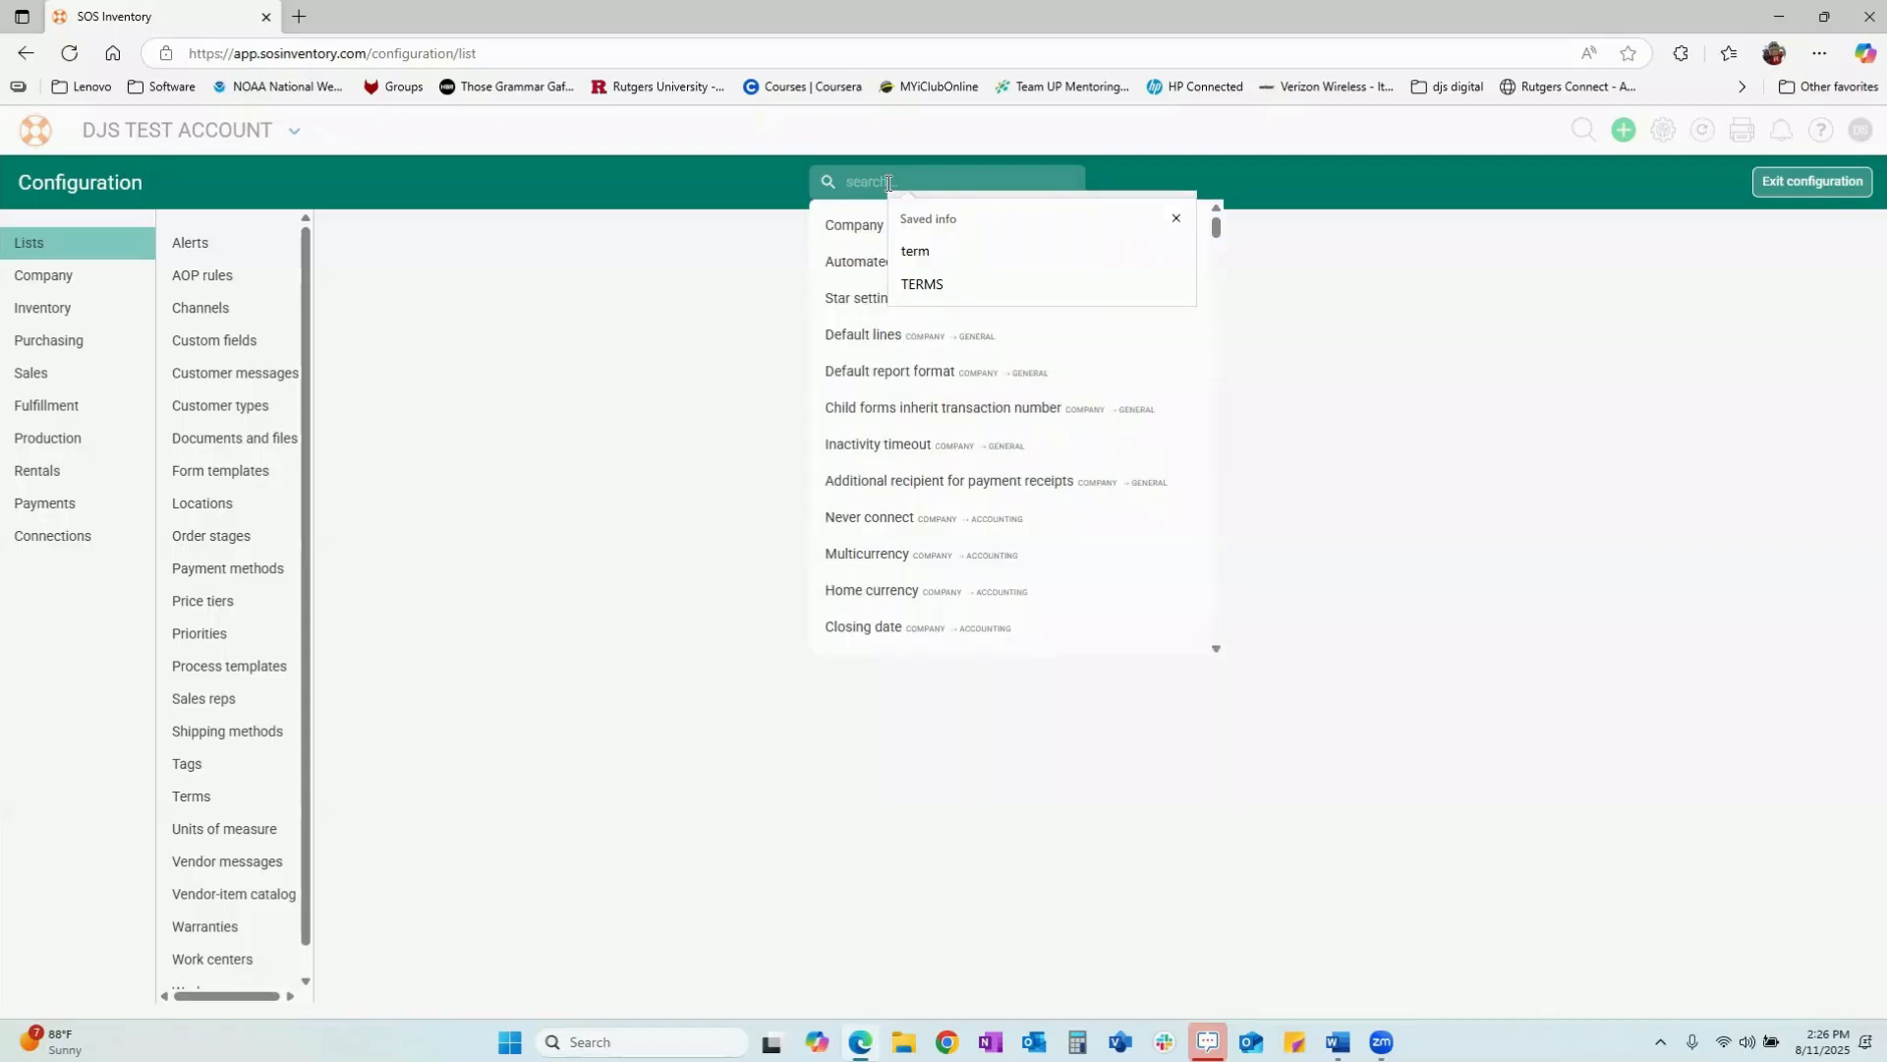
click(1178, 219)
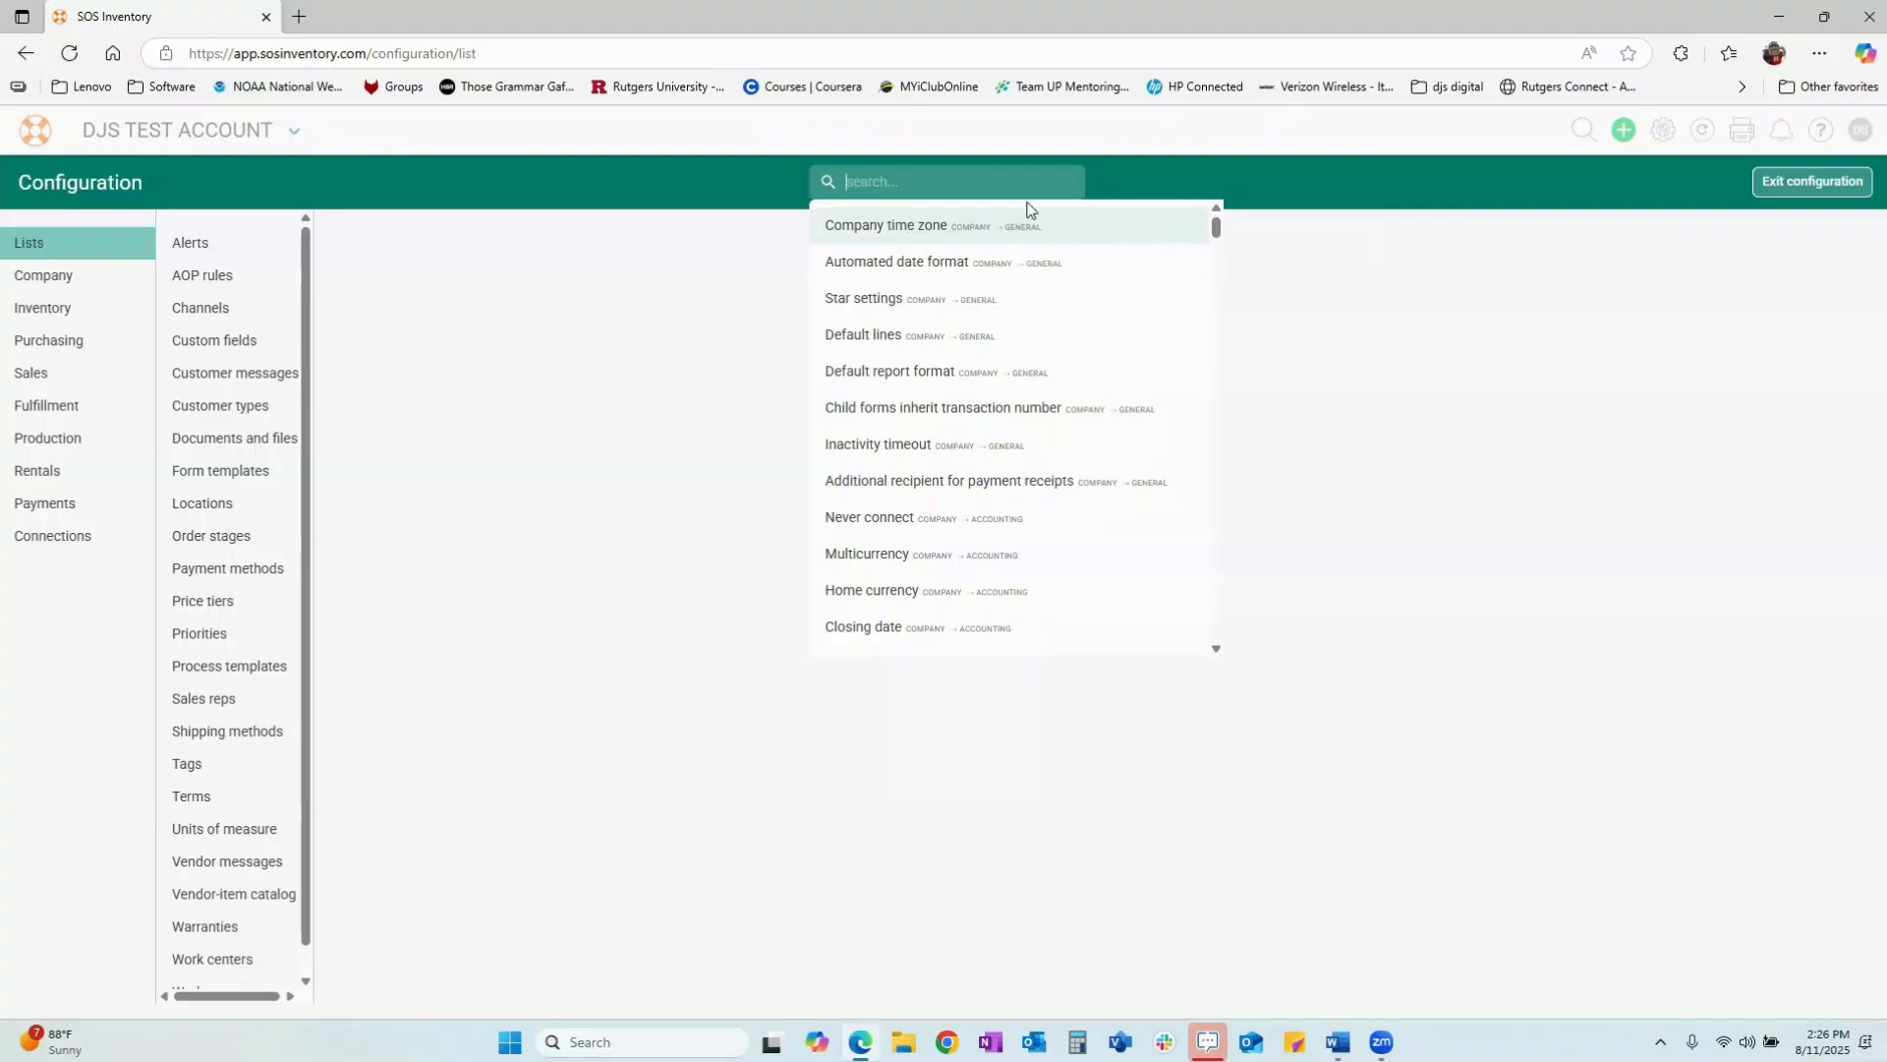
text(ne)
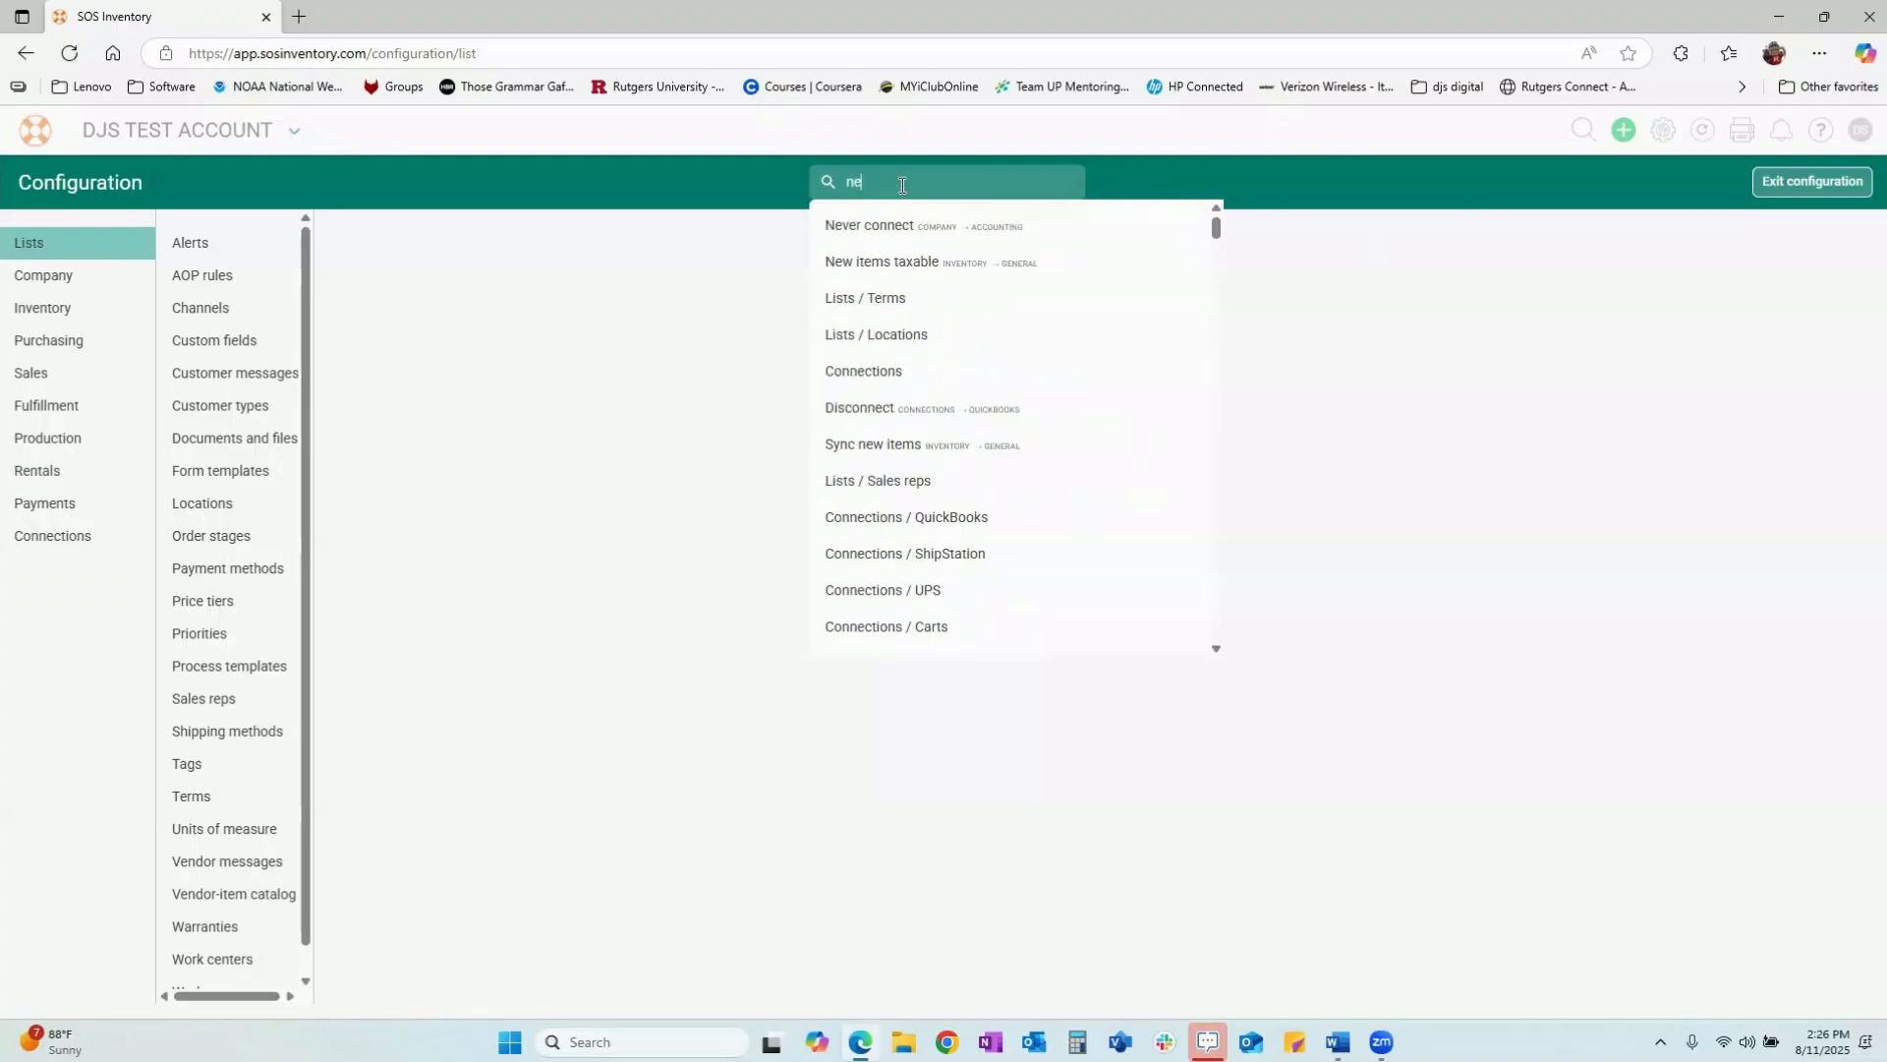
text(xt s)
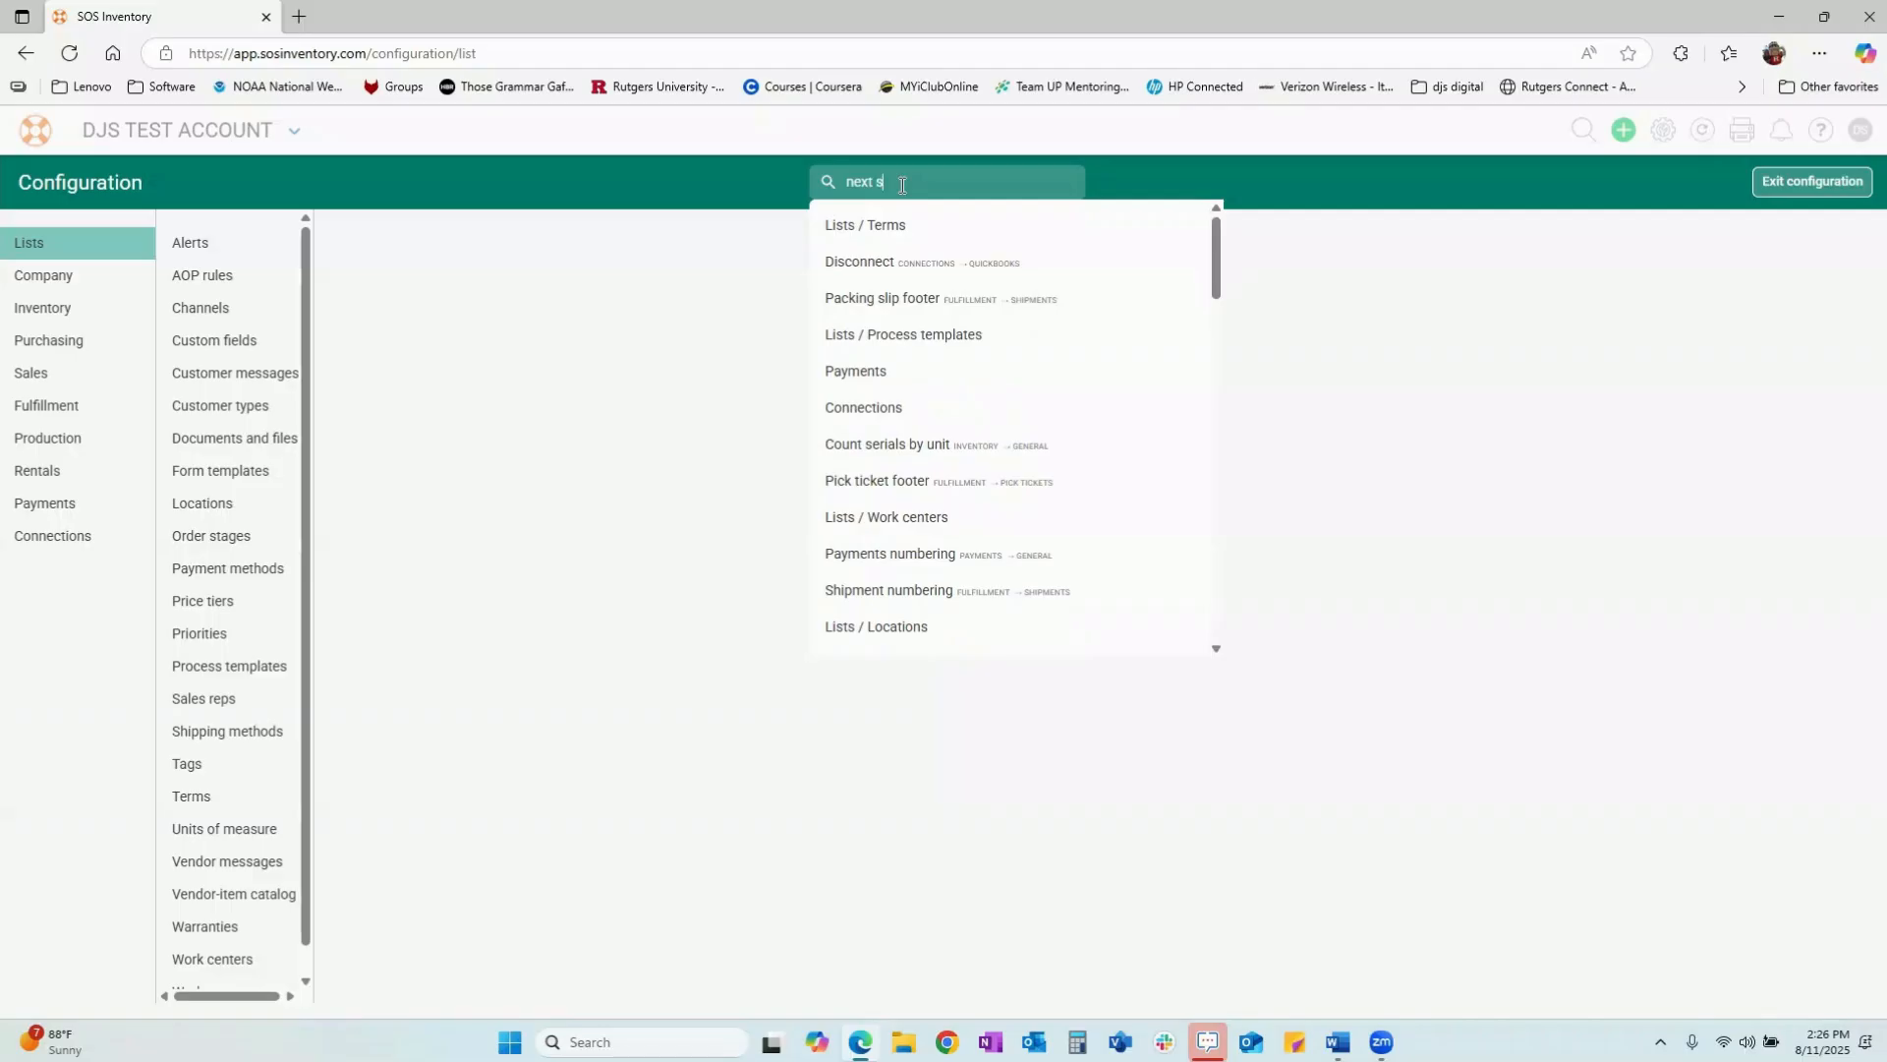
text(ales)
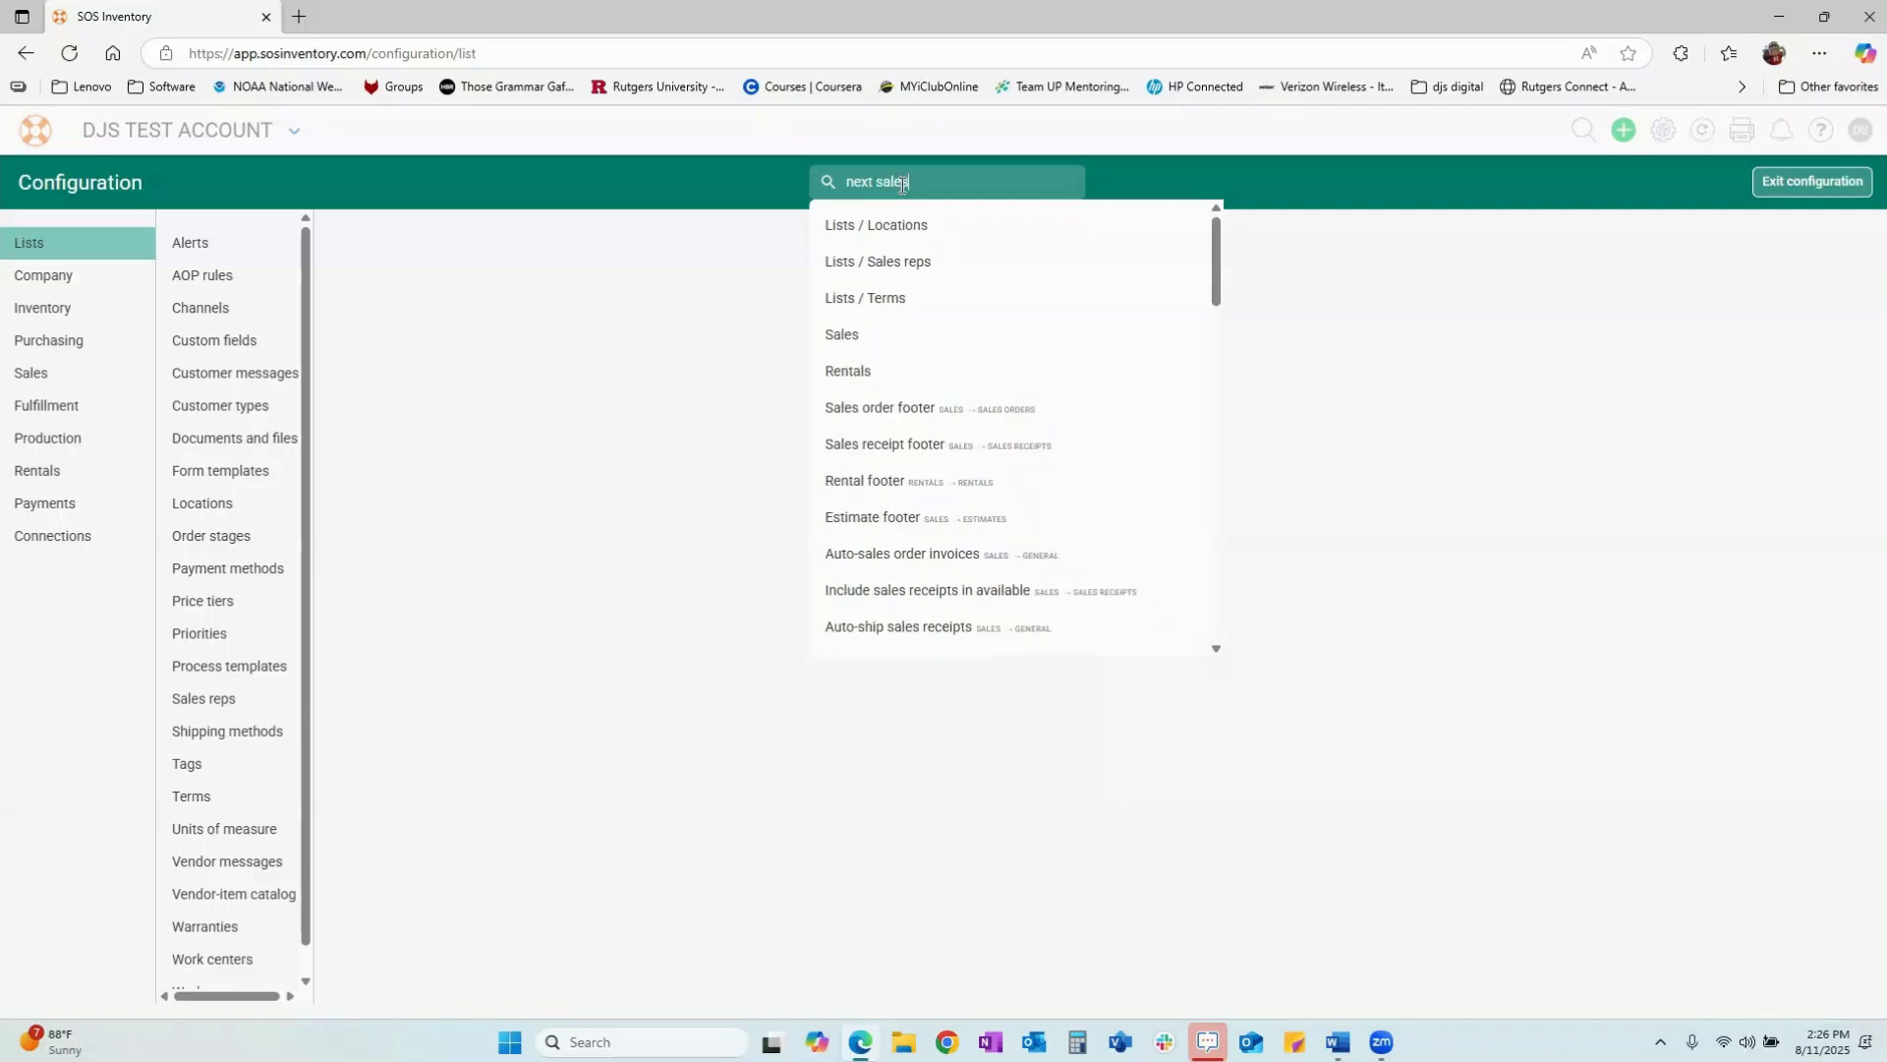
click(852, 234)
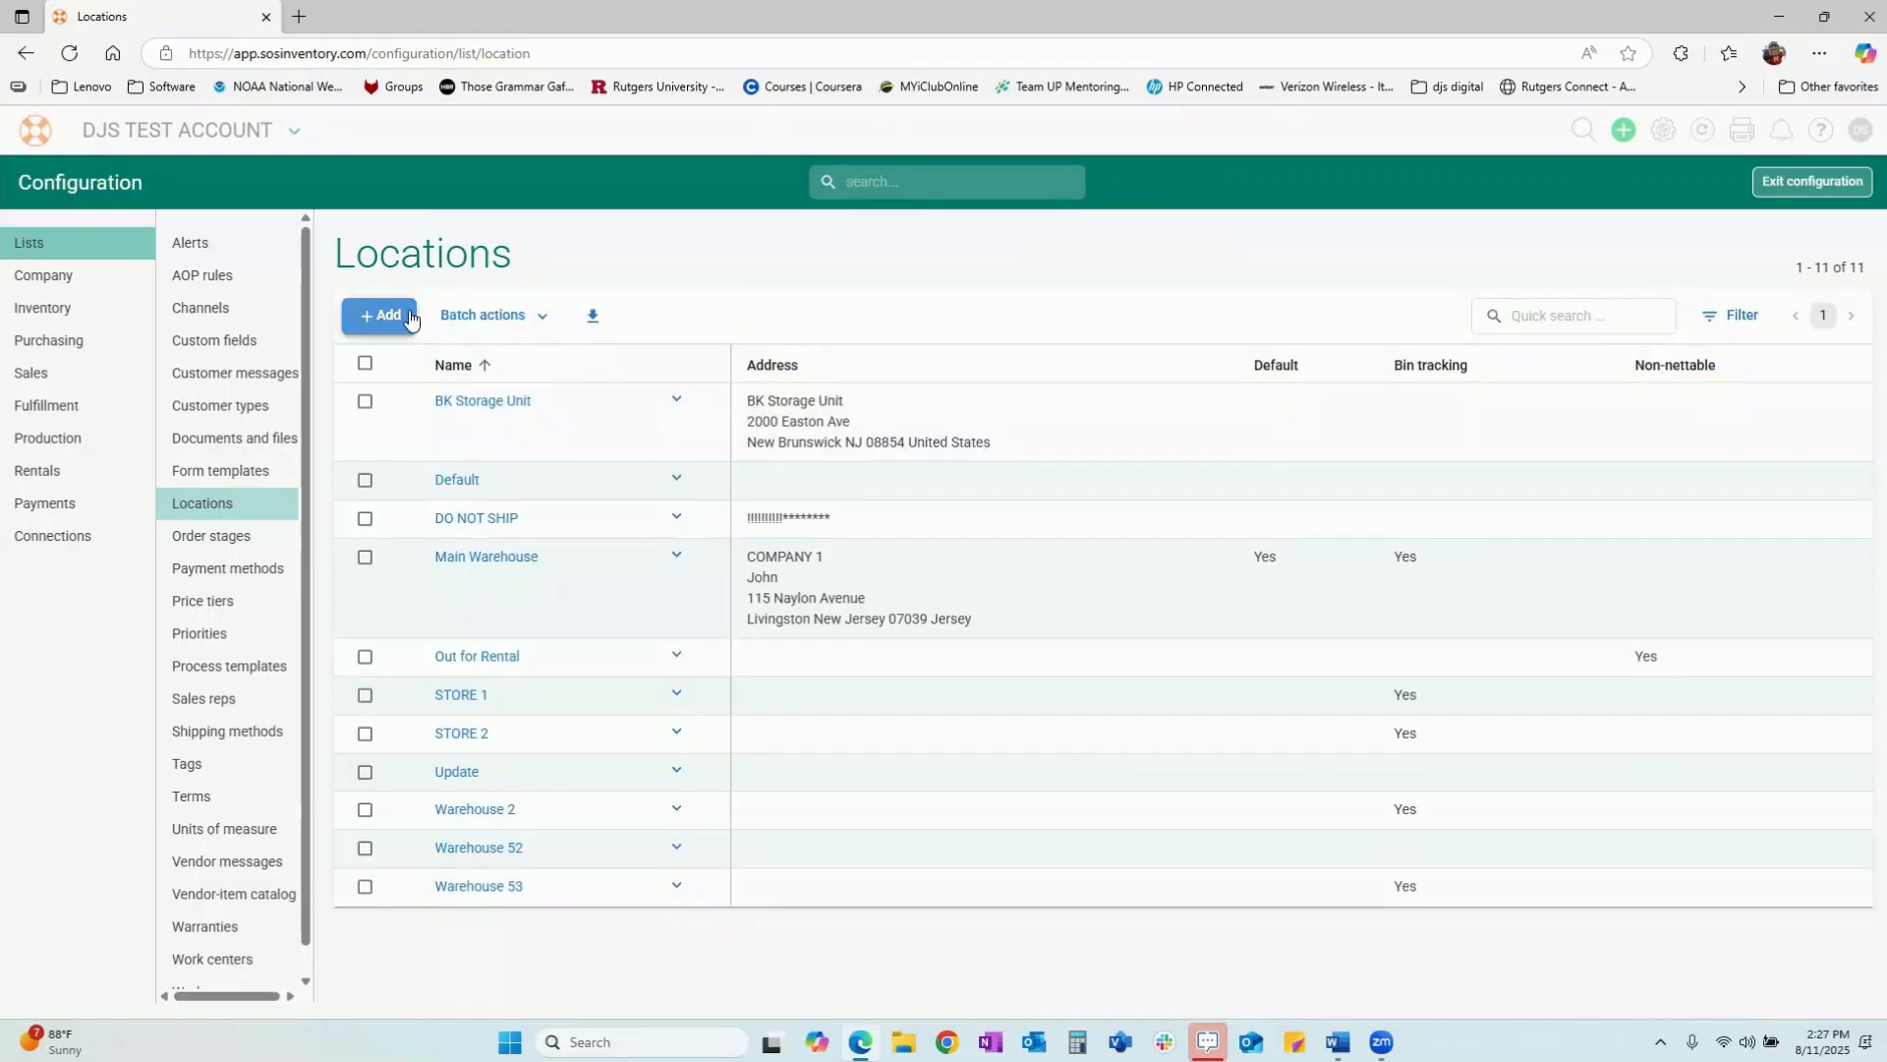
- Find the Inactivity timeout setting by searching for "inac" and save the company's general settings
click(885, 183)
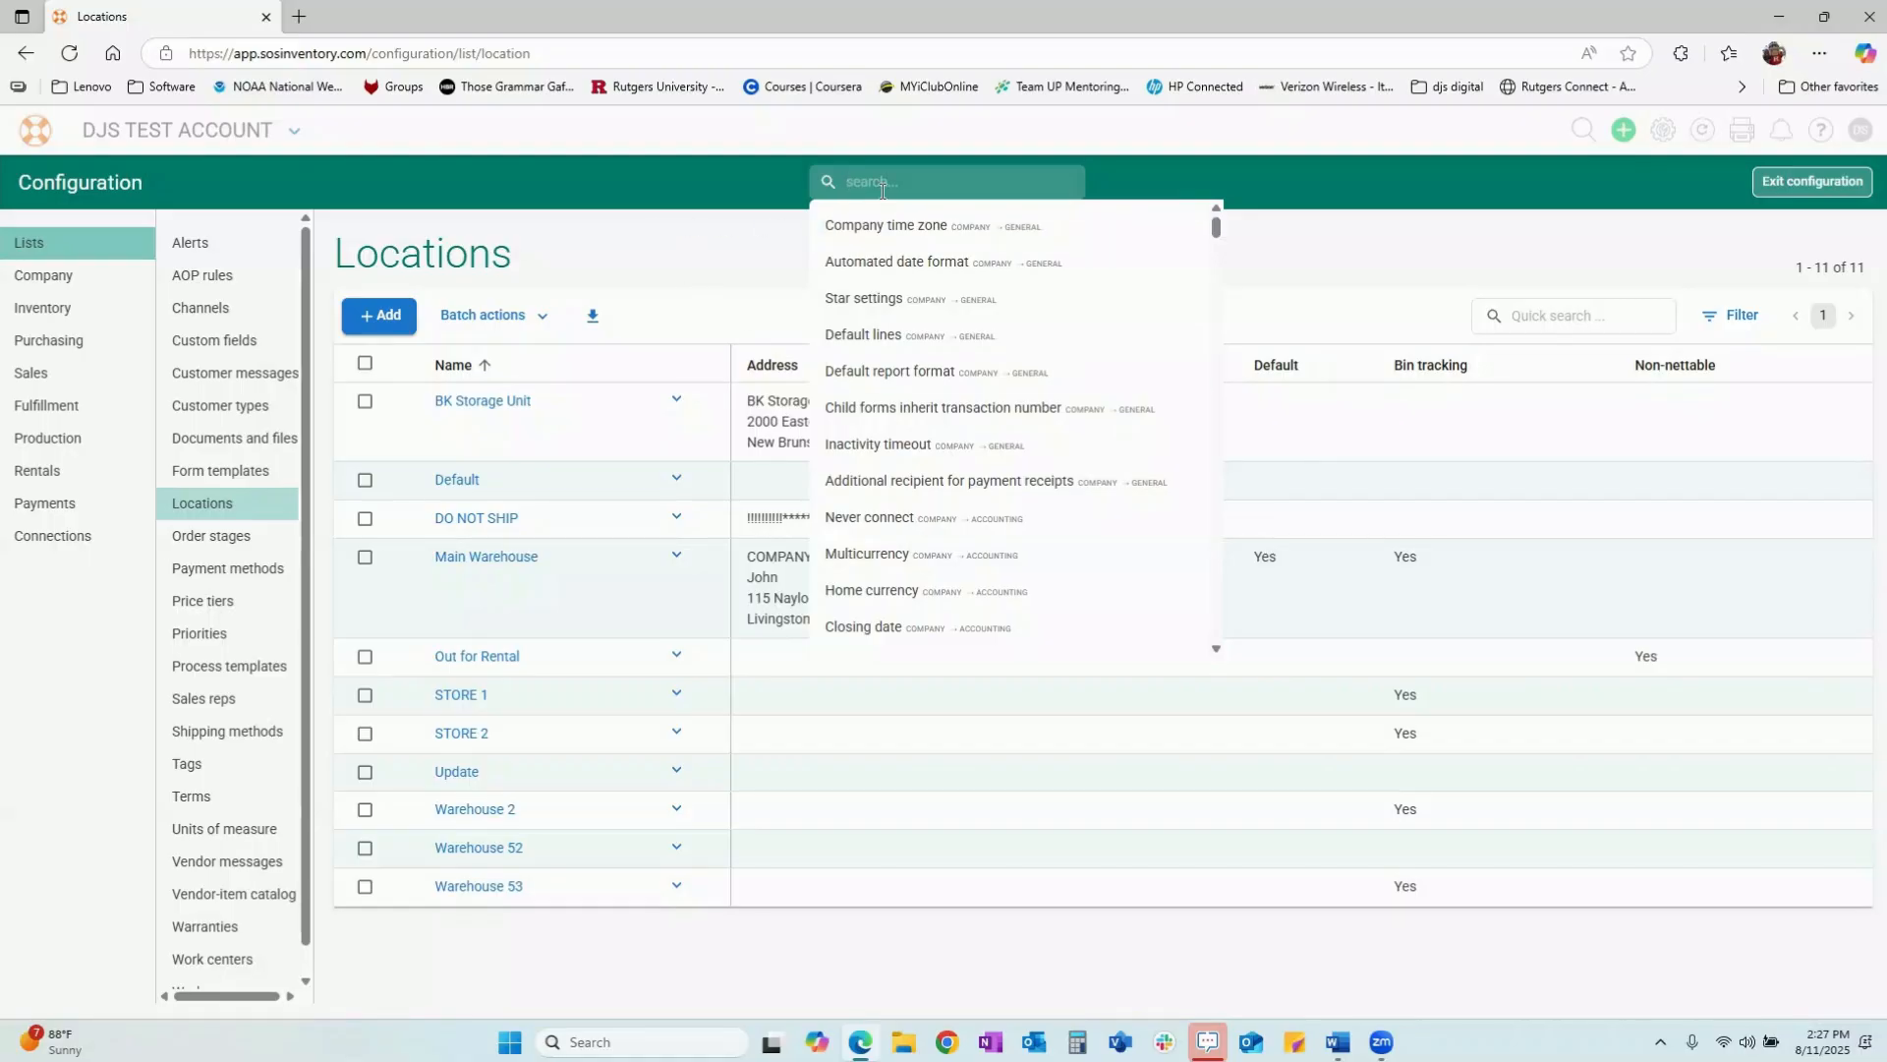
text(inc)
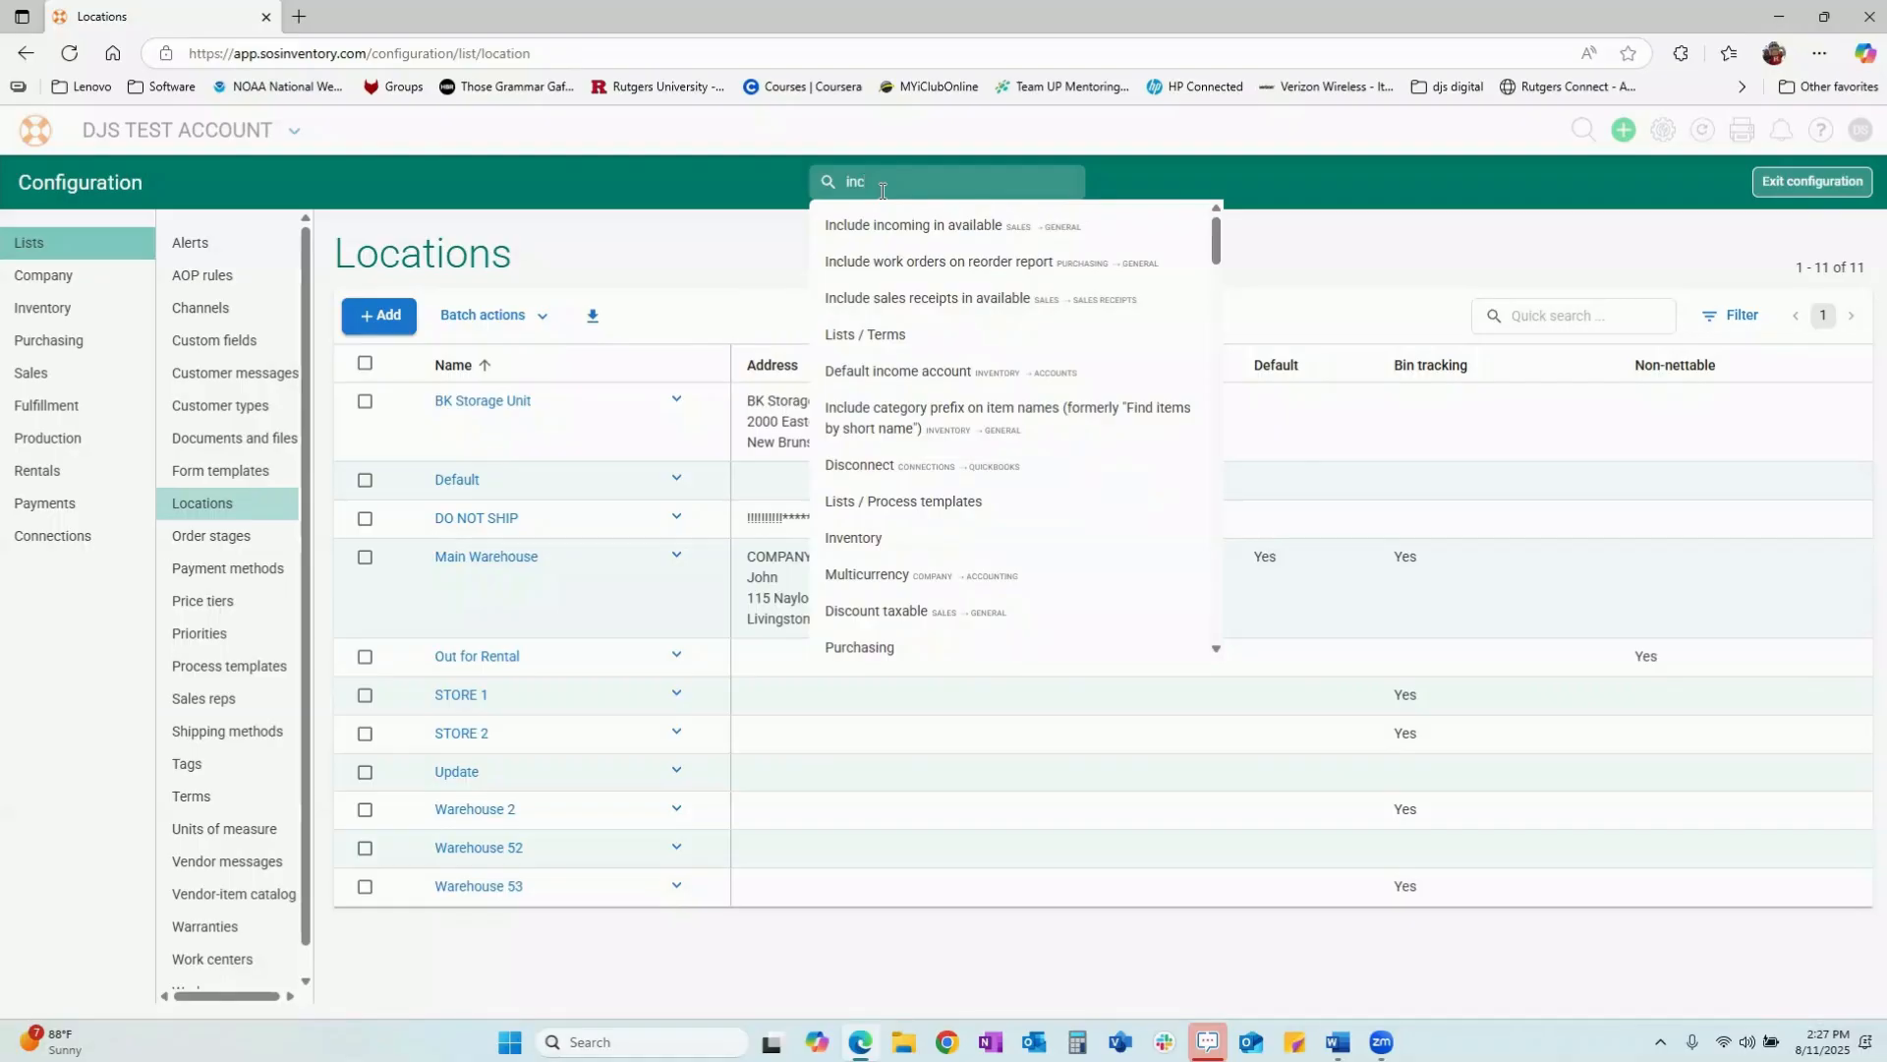
key(BackSpace)
text(ac)
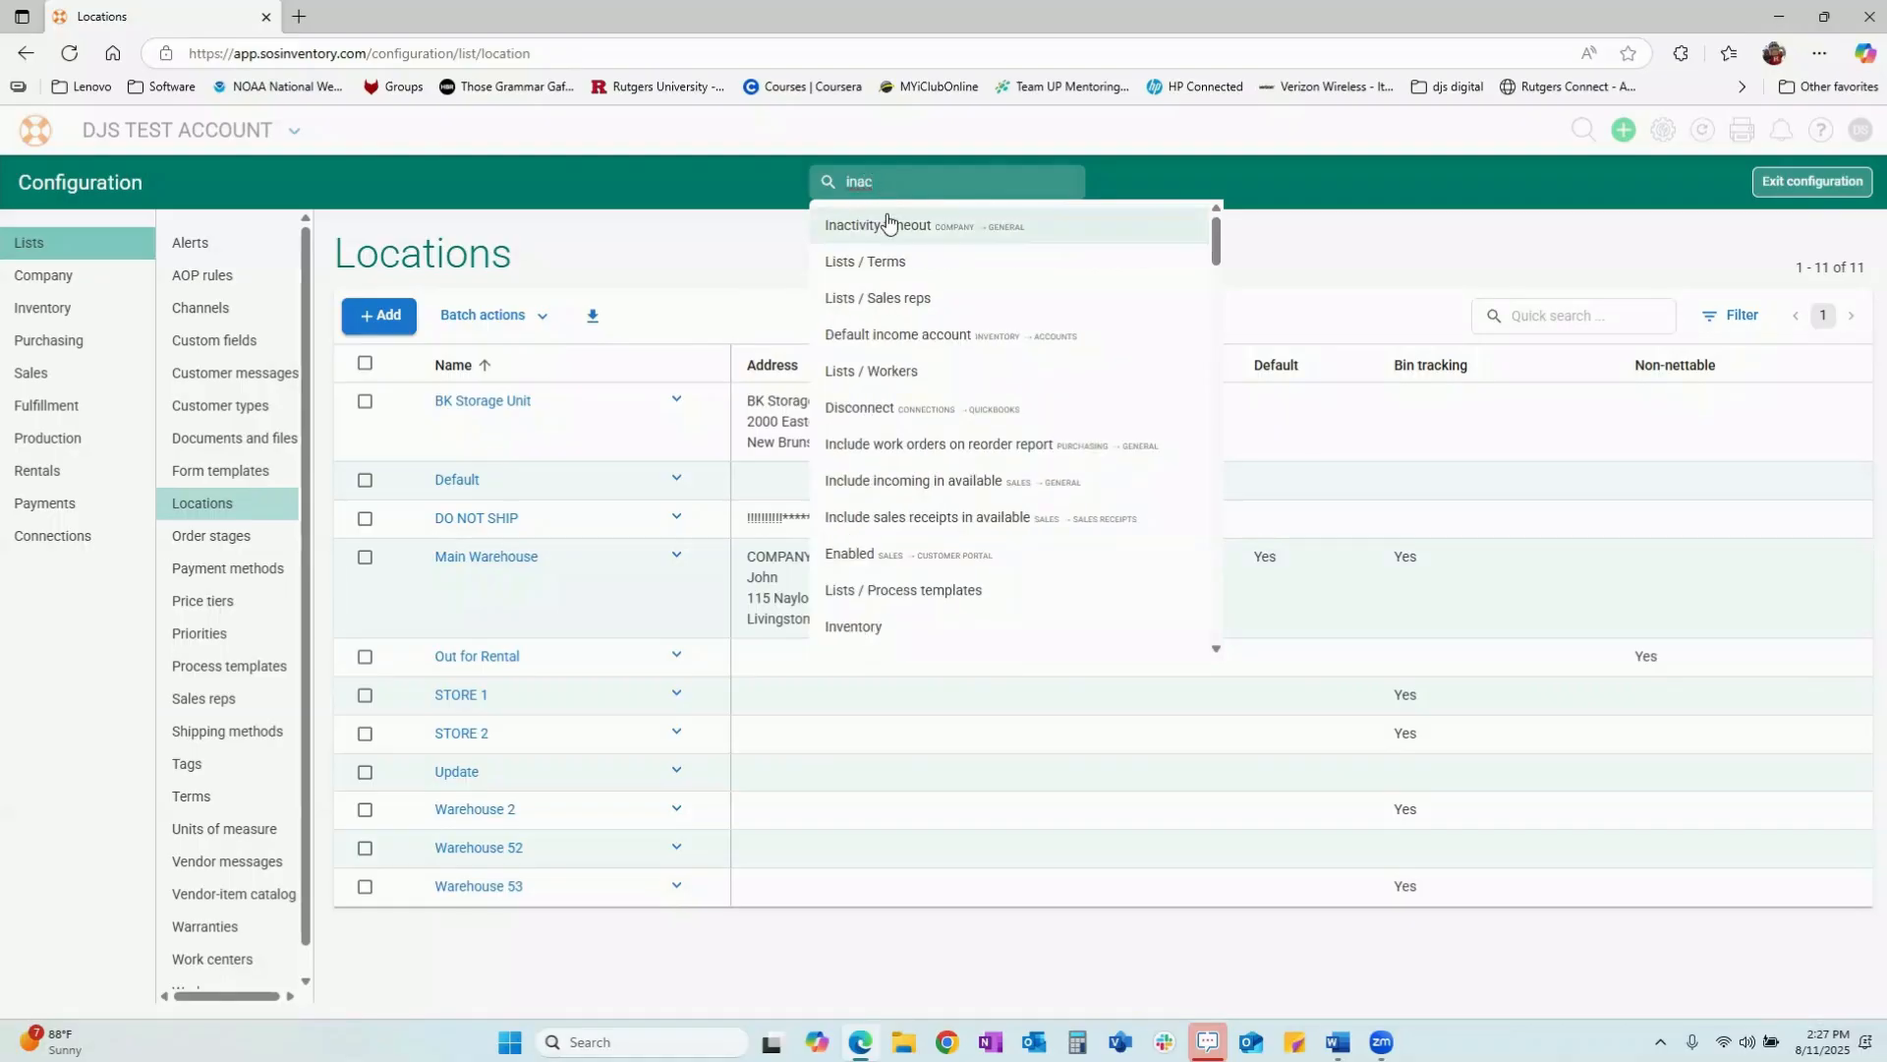
click(885, 222)
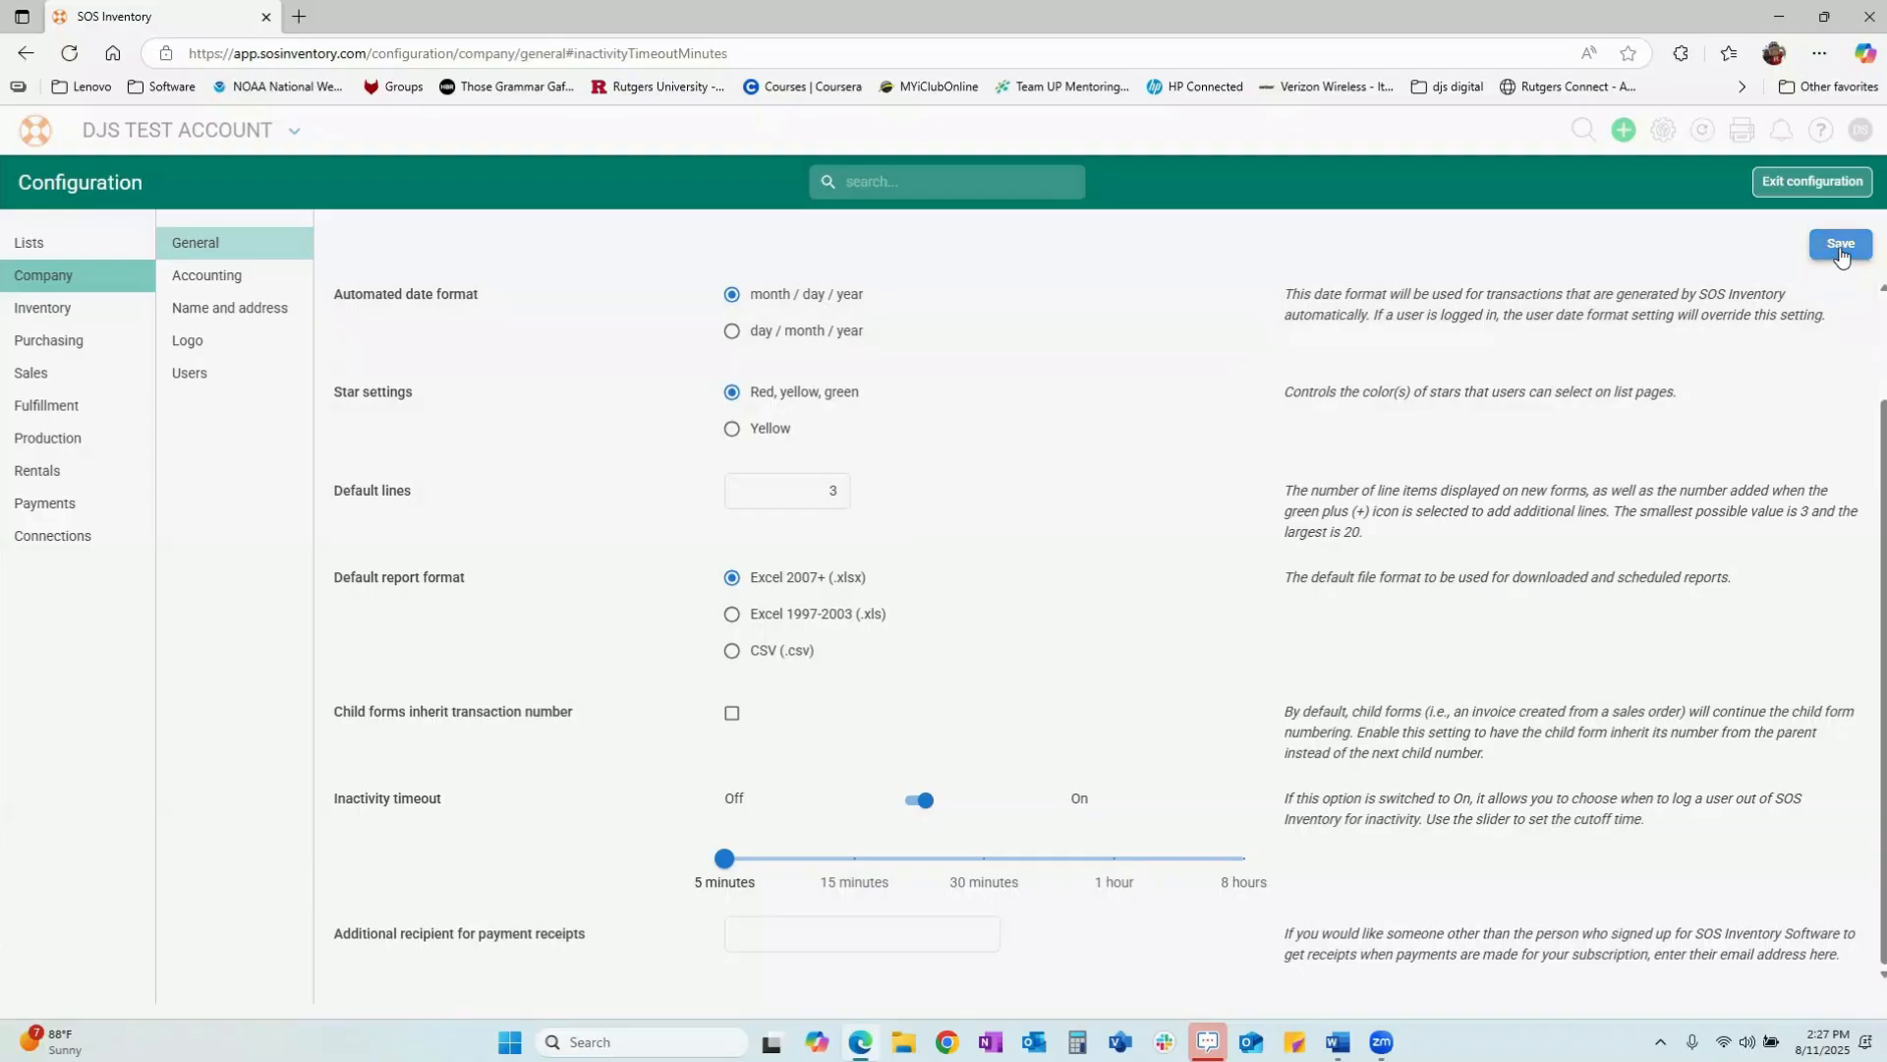
click(1841, 246)
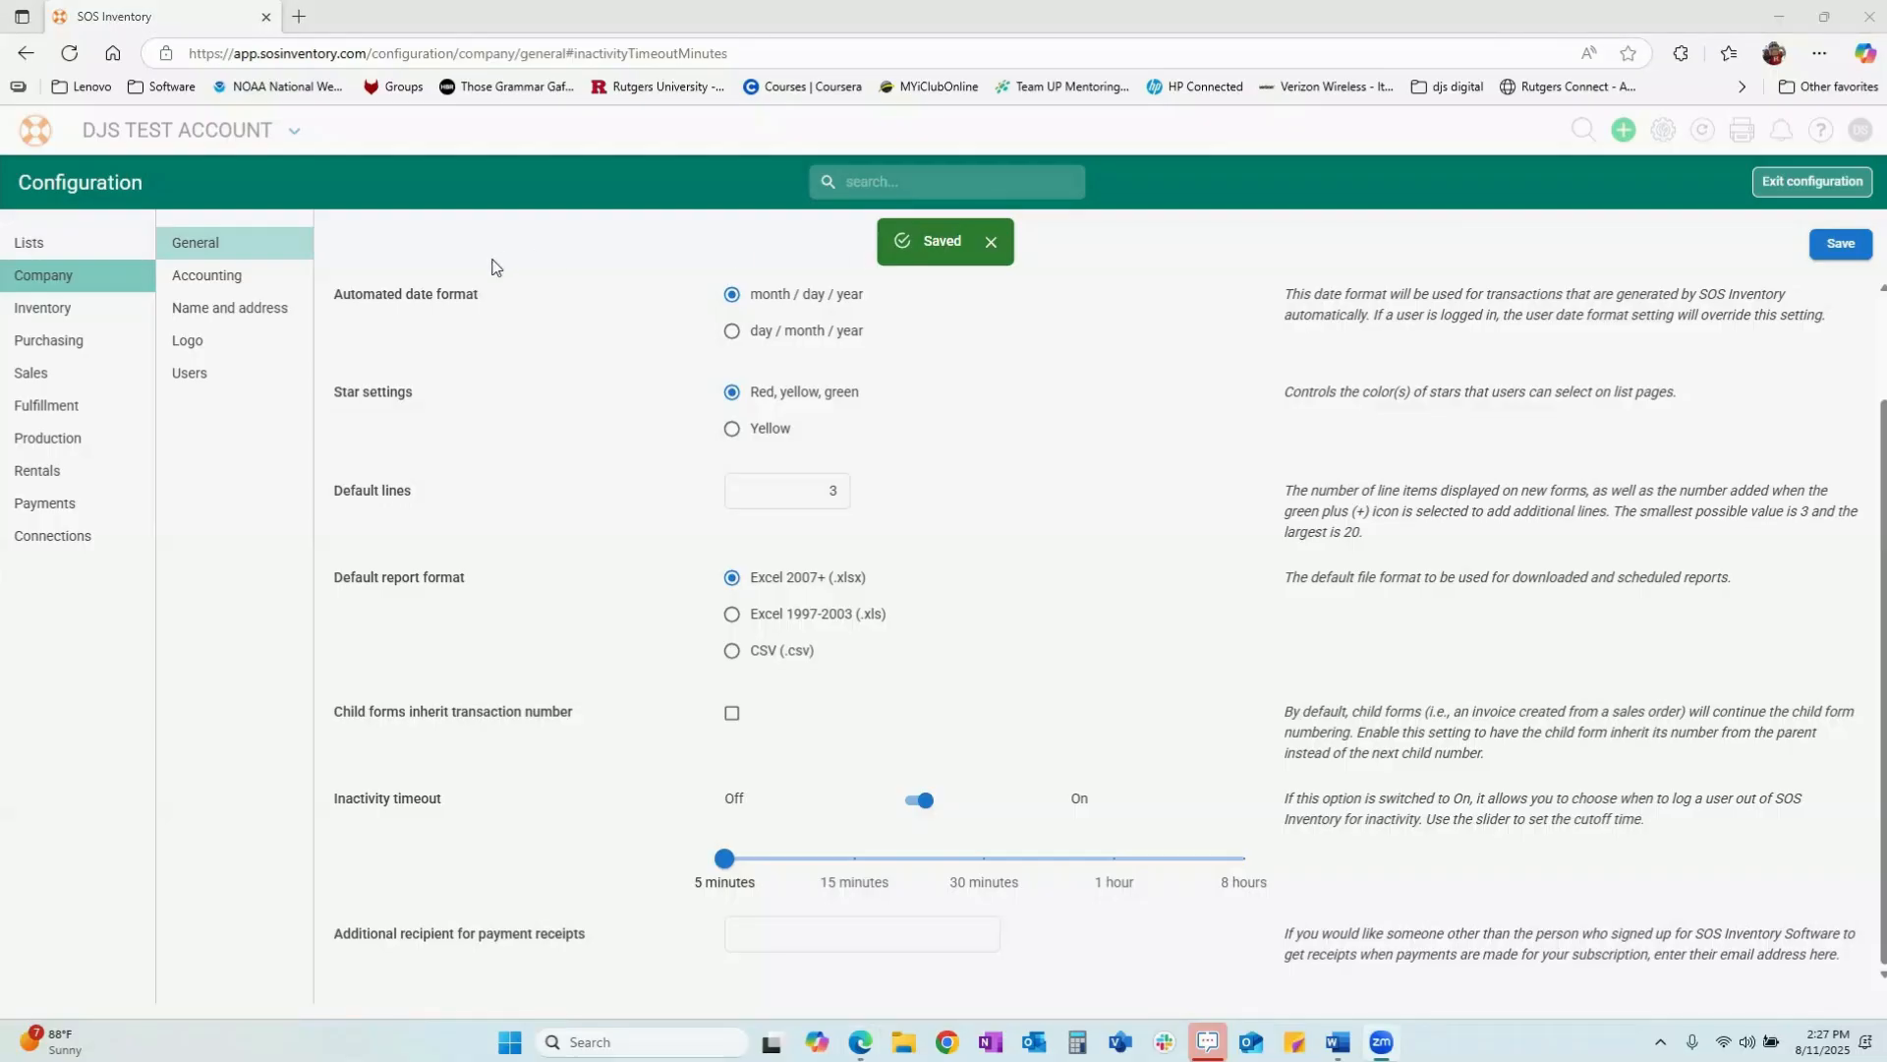
- Open a blank new user form from the company's users list, review its permission options and close it
click(203, 374)
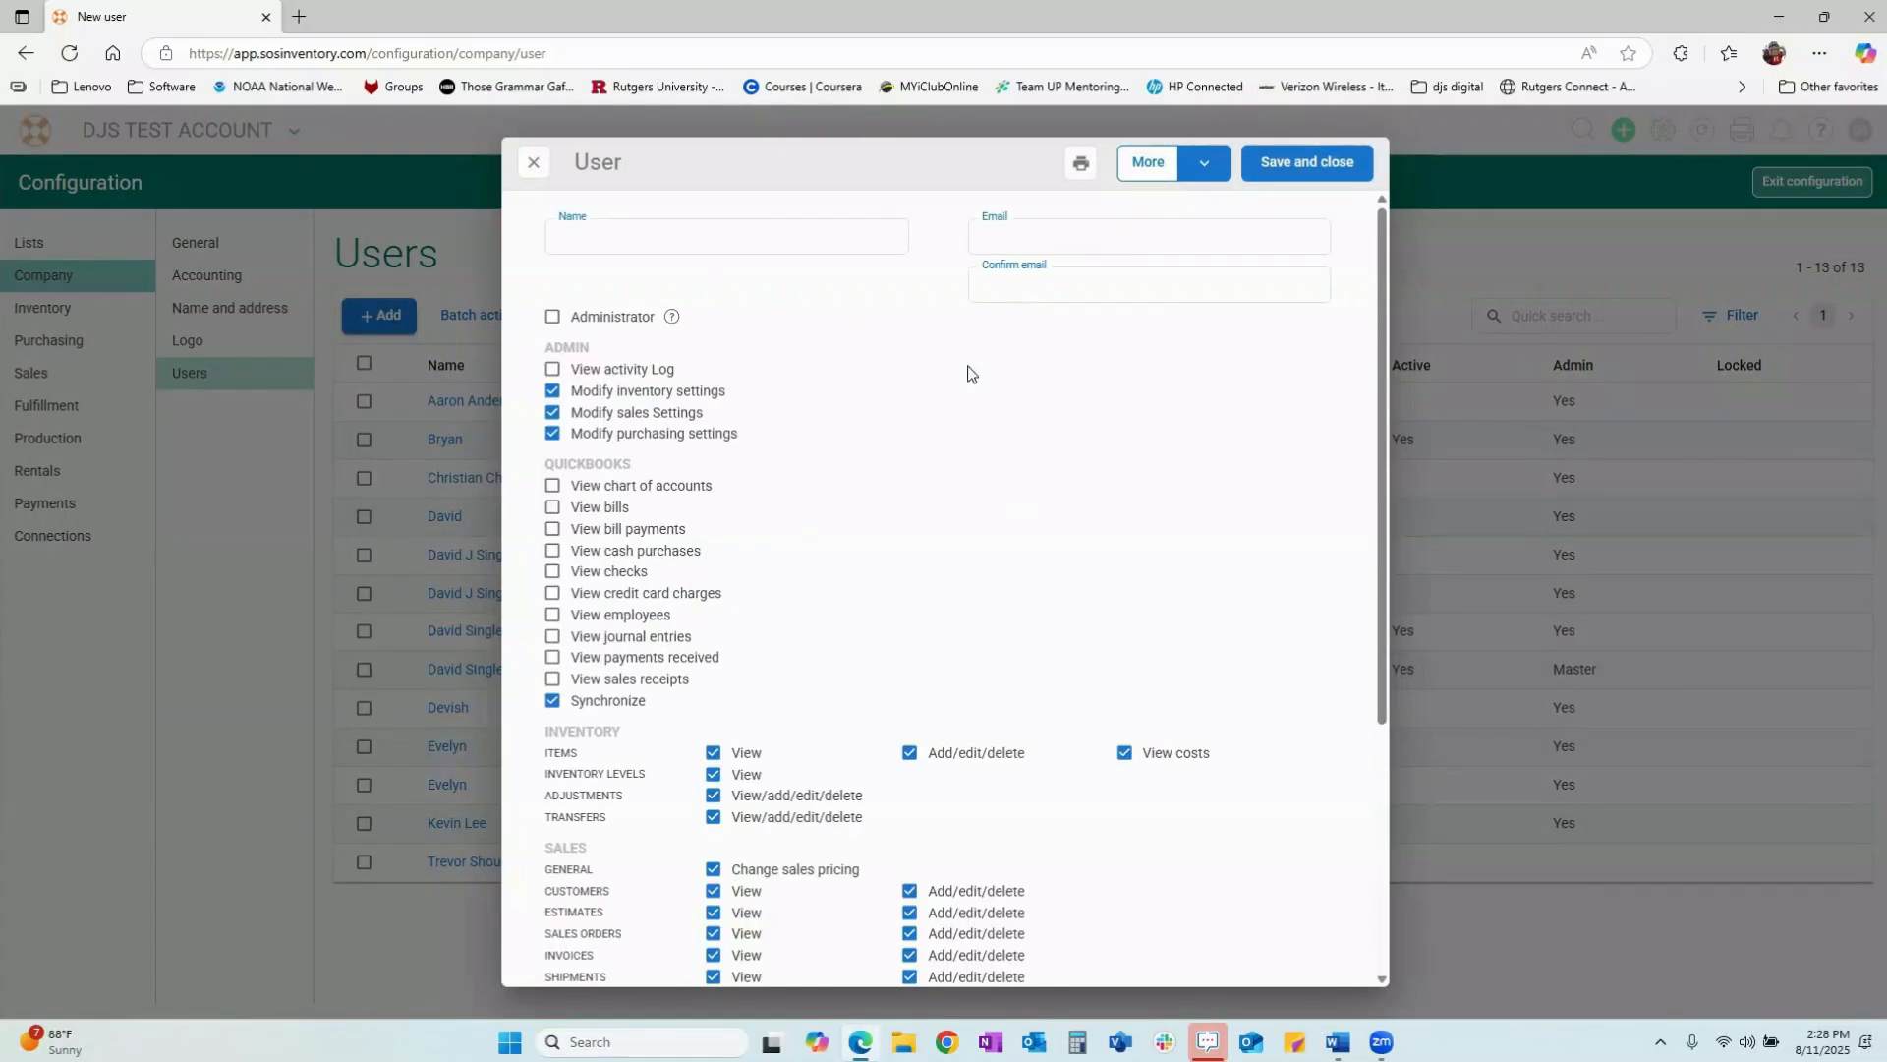
scroll(688, 424, down, 3)
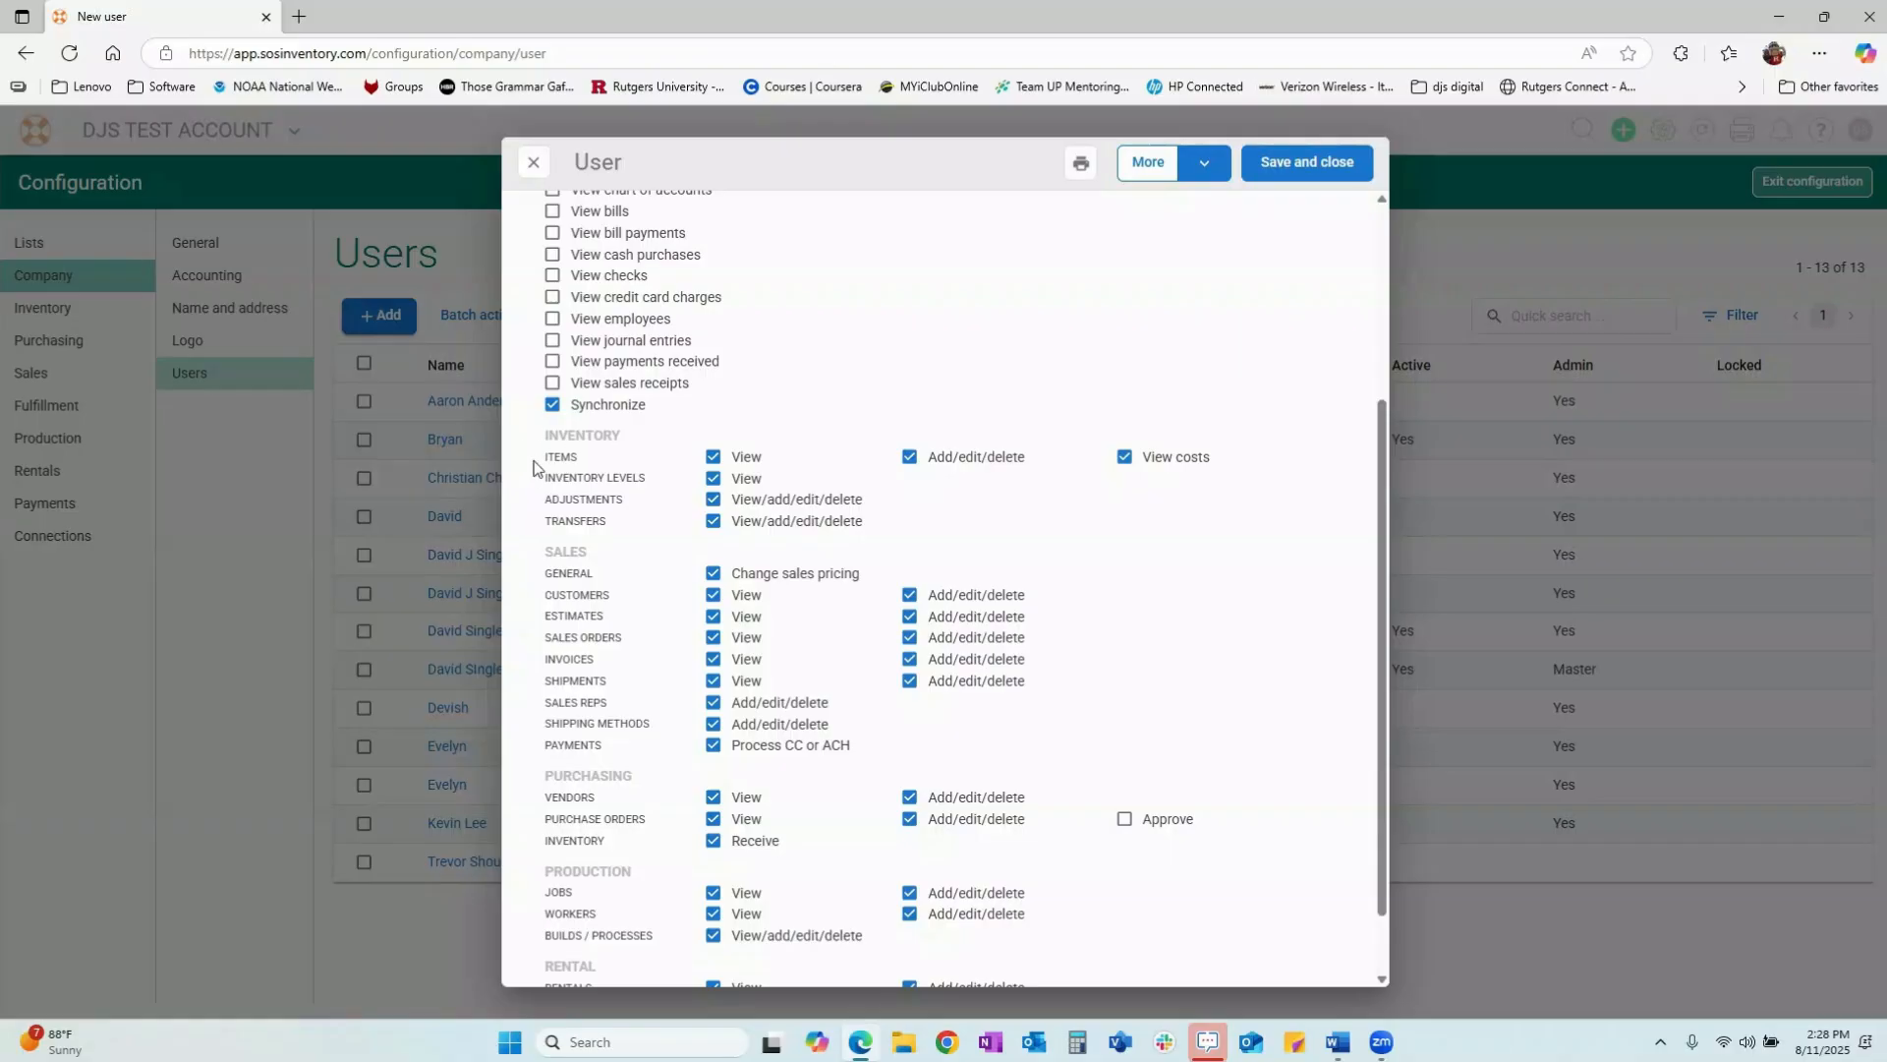
scroll(580, 688, down, 1)
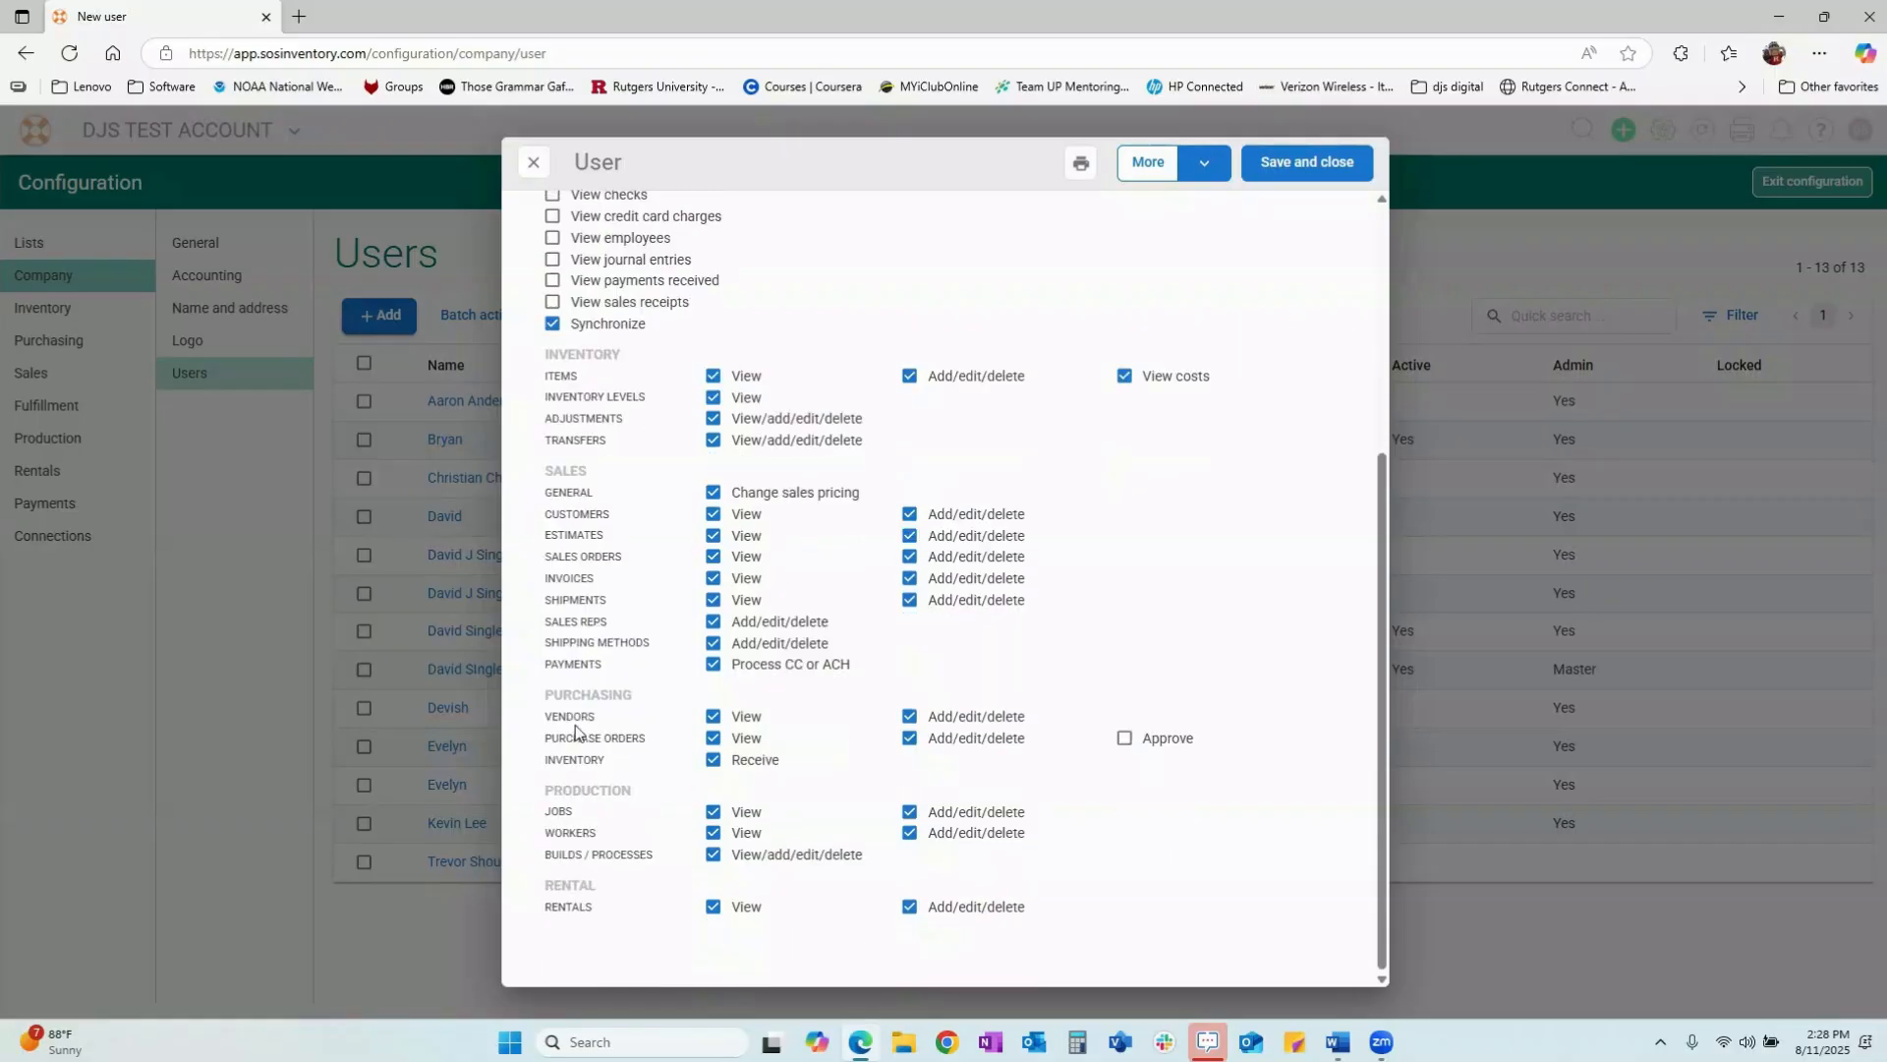
scroll(590, 703, up, 4)
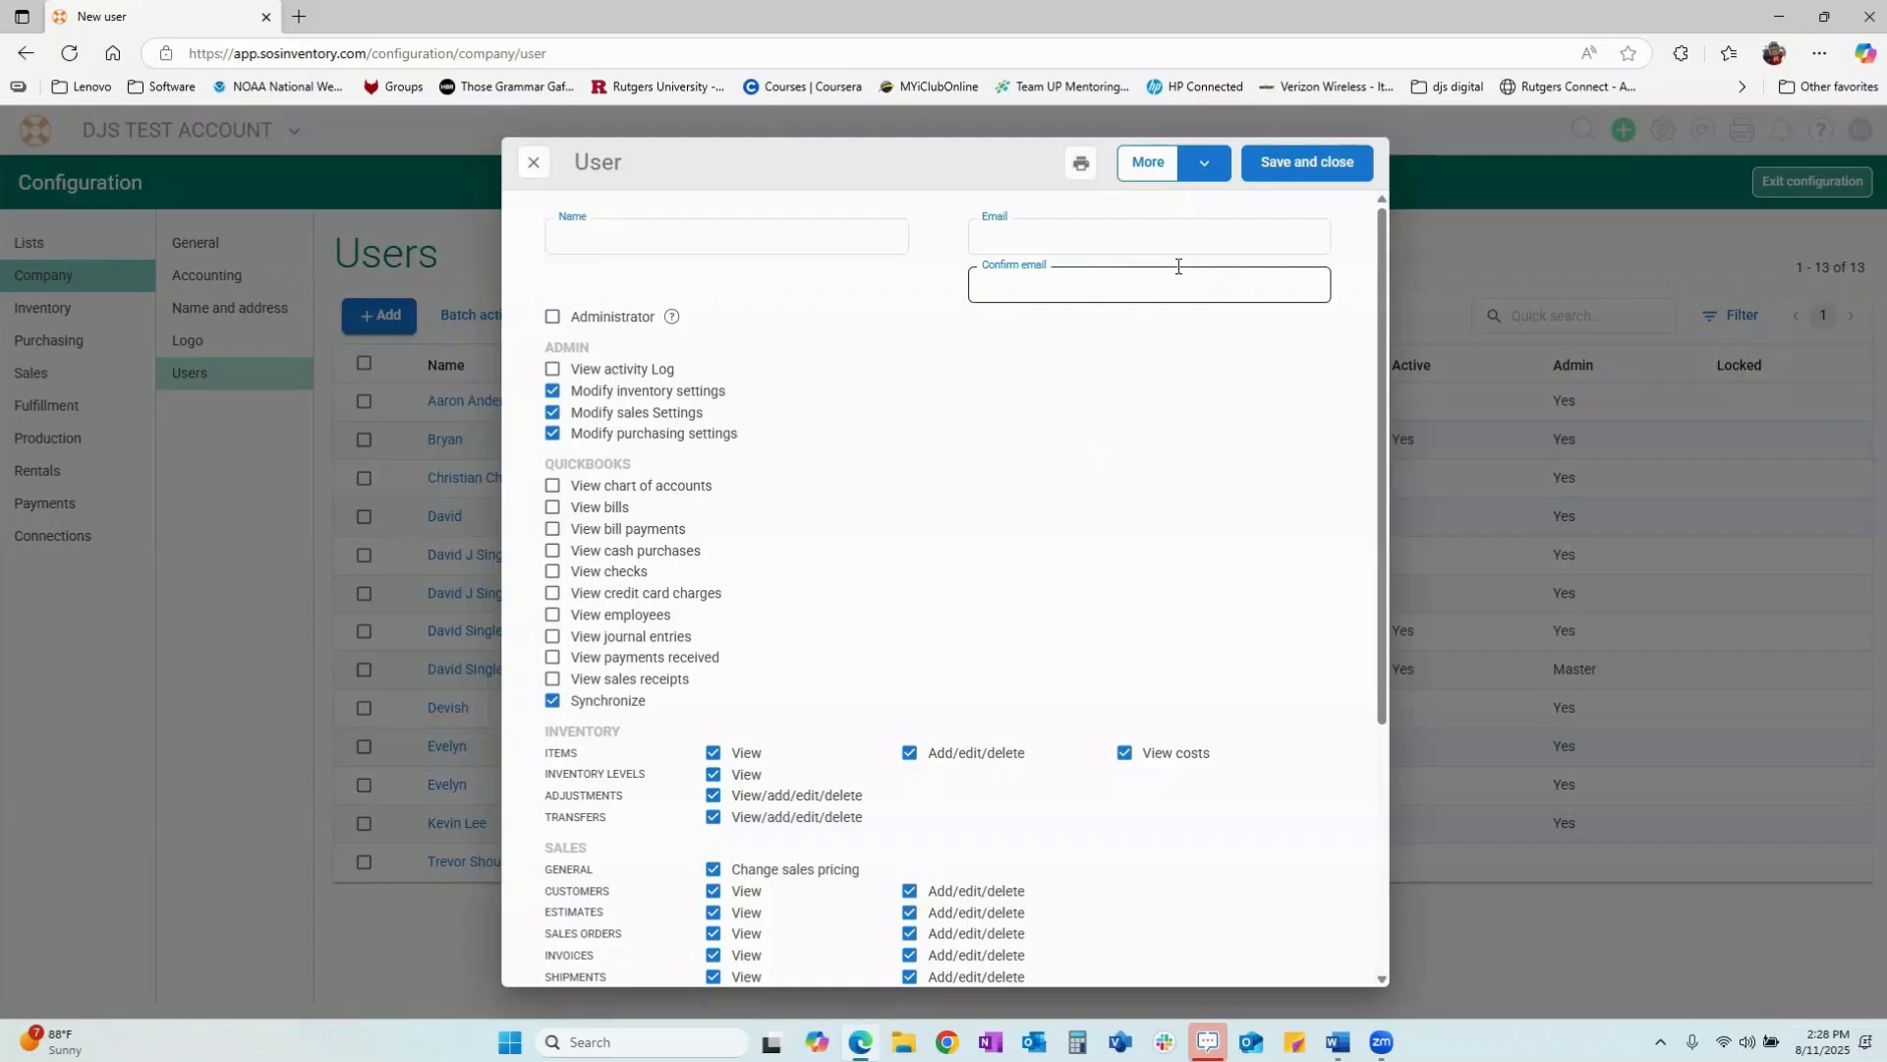
click(1337, 186)
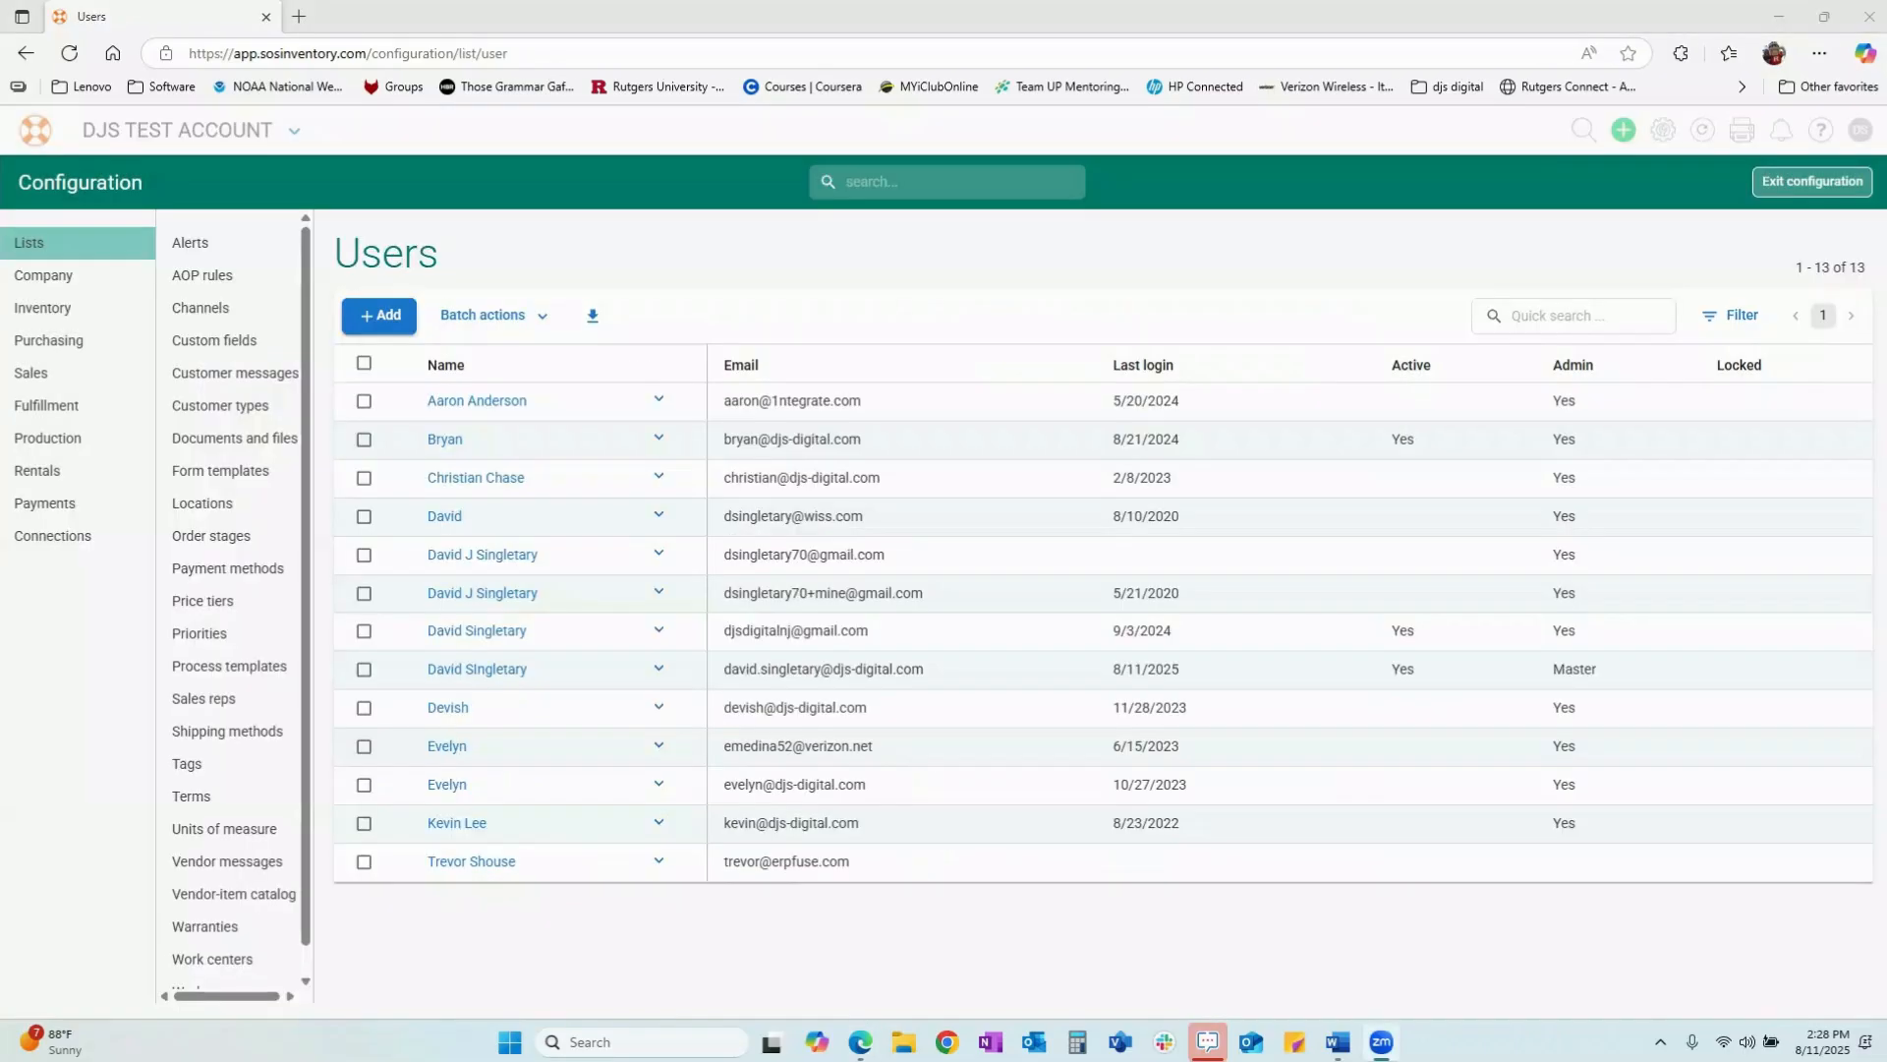
- Exit configuration and display the sales orders list
click(1811, 182)
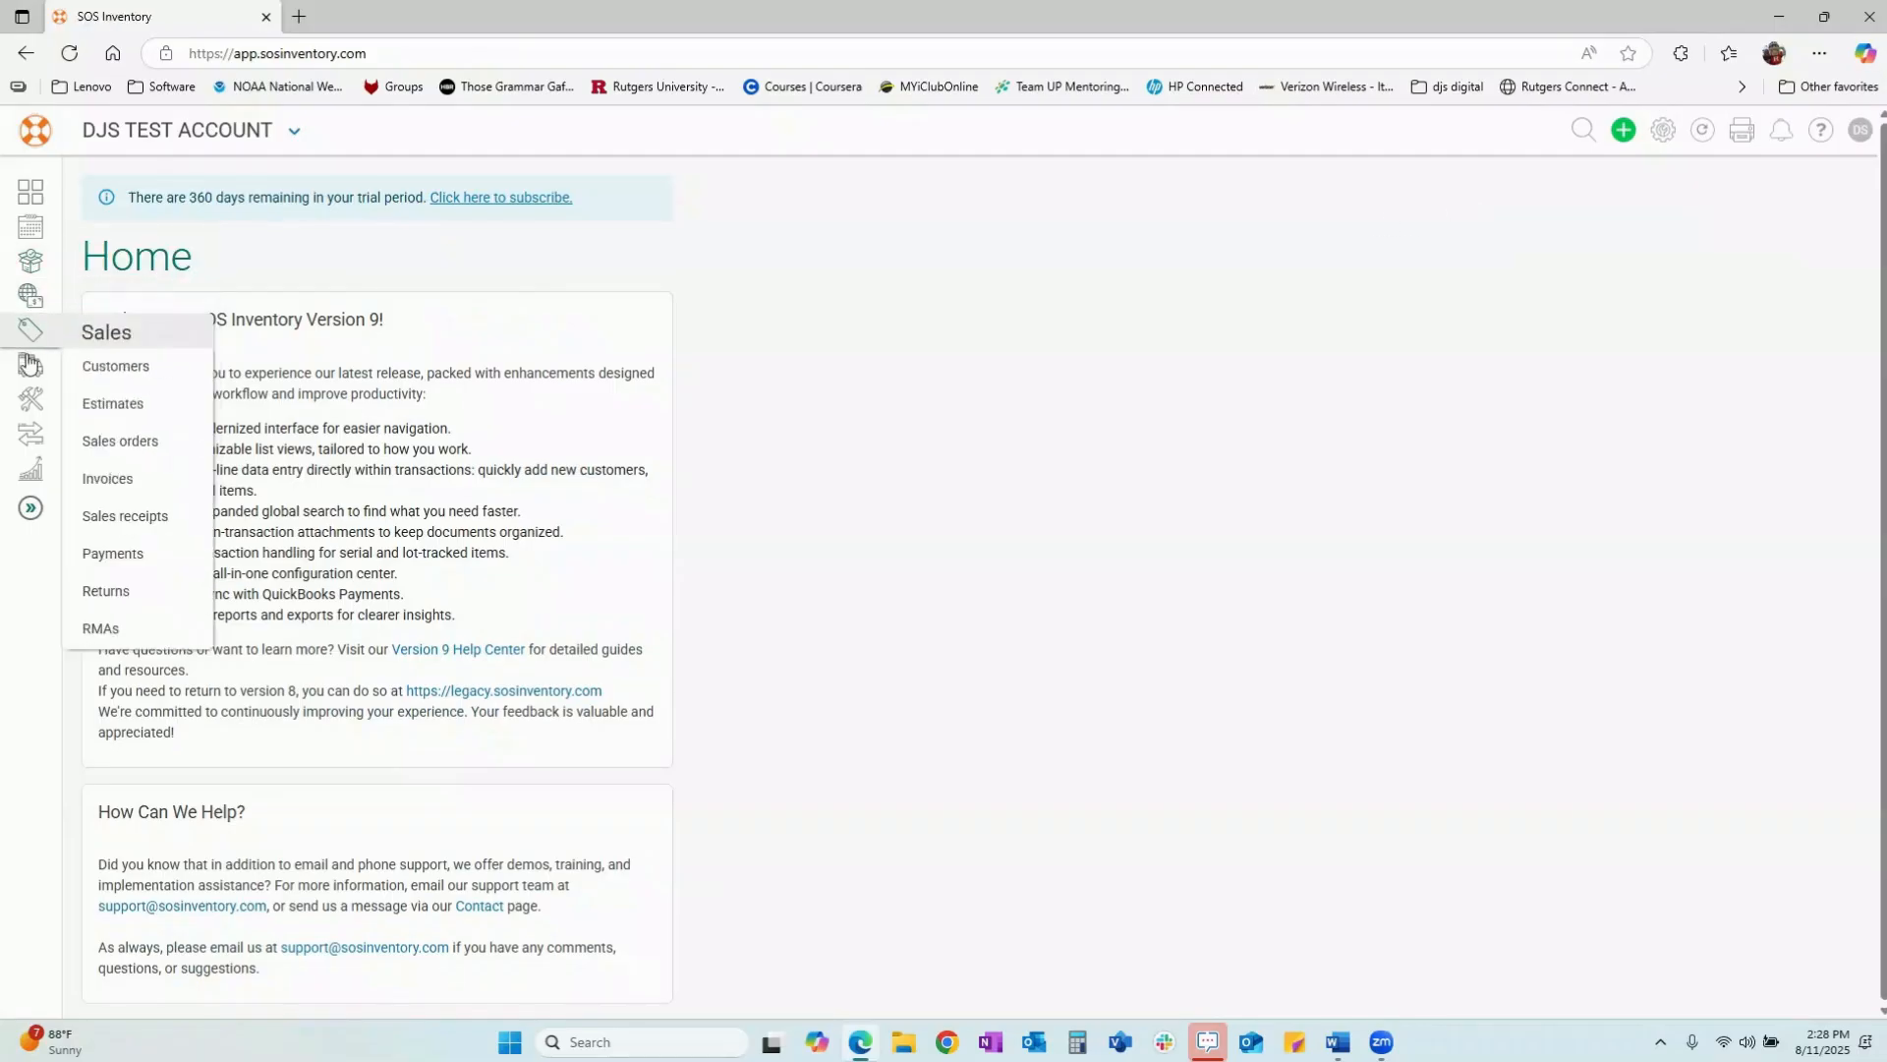
mouse_move(27, 334)
click(124, 442)
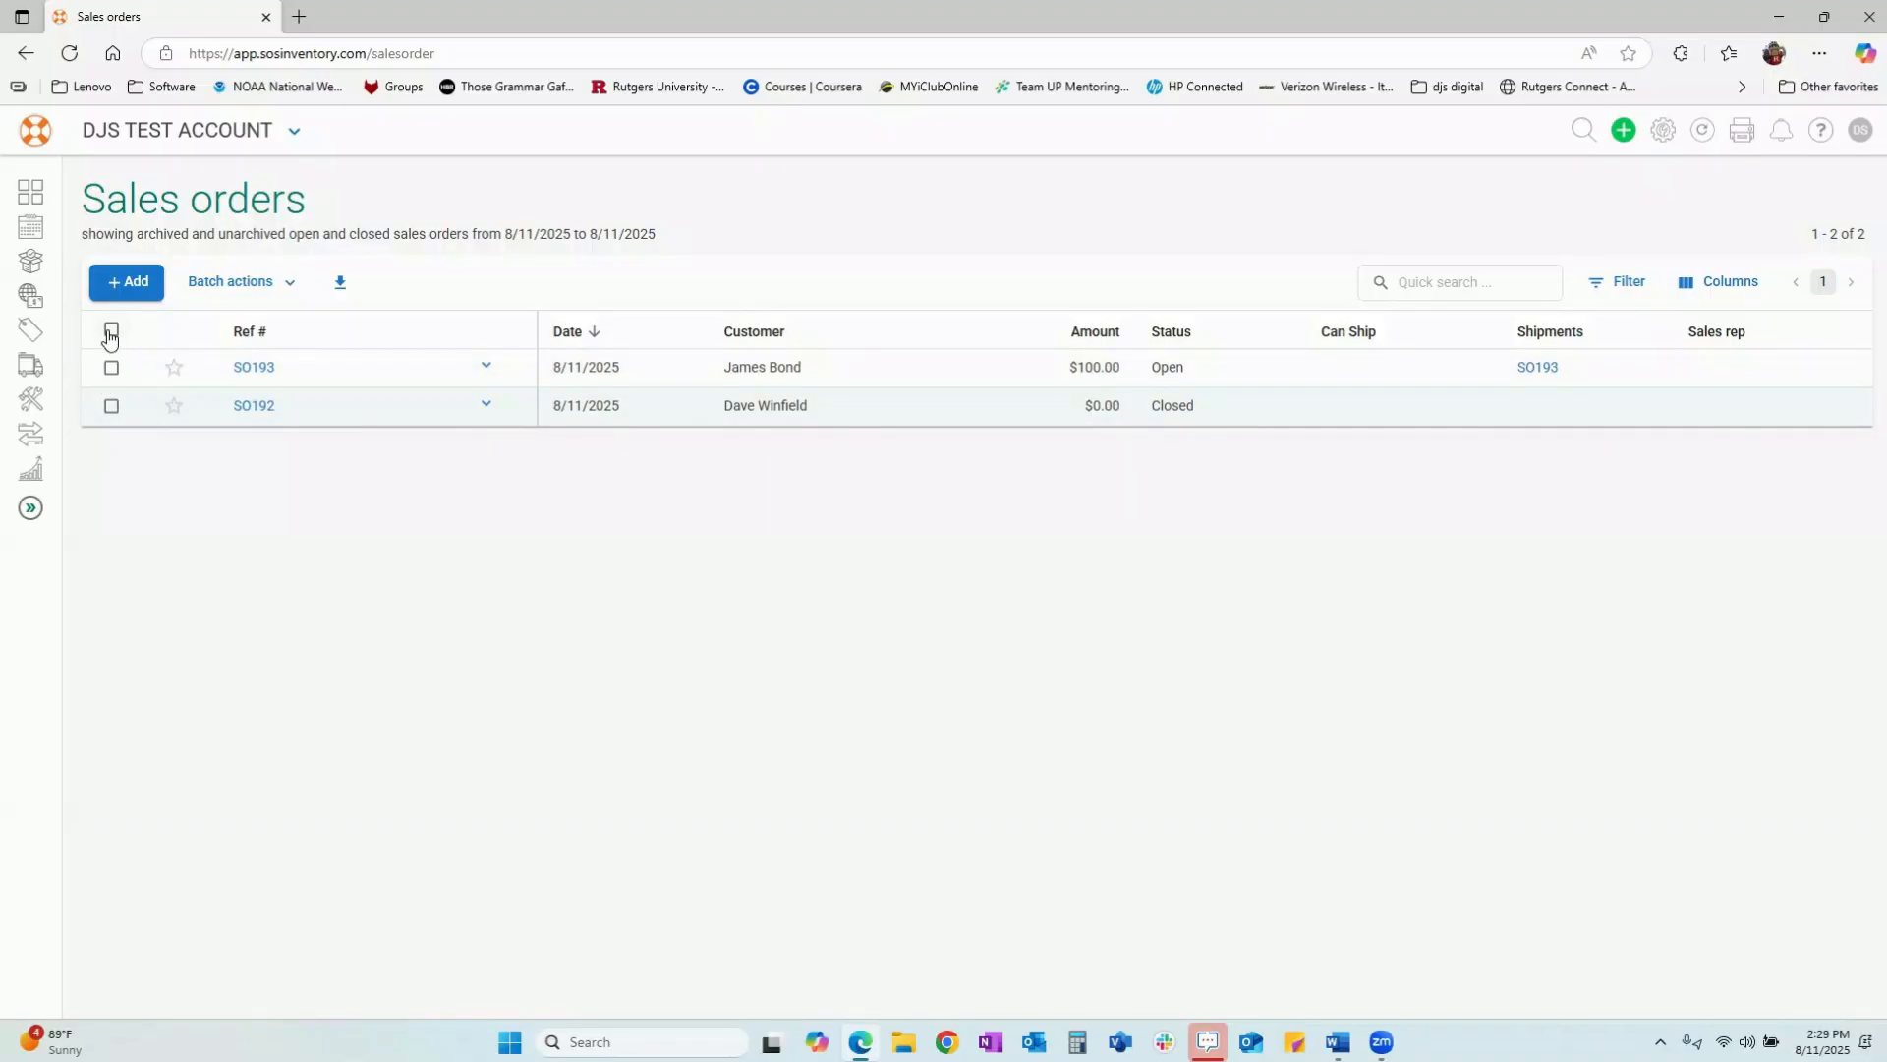
- Select all listed sales orders and view the batch actions available for them
click(111, 367)
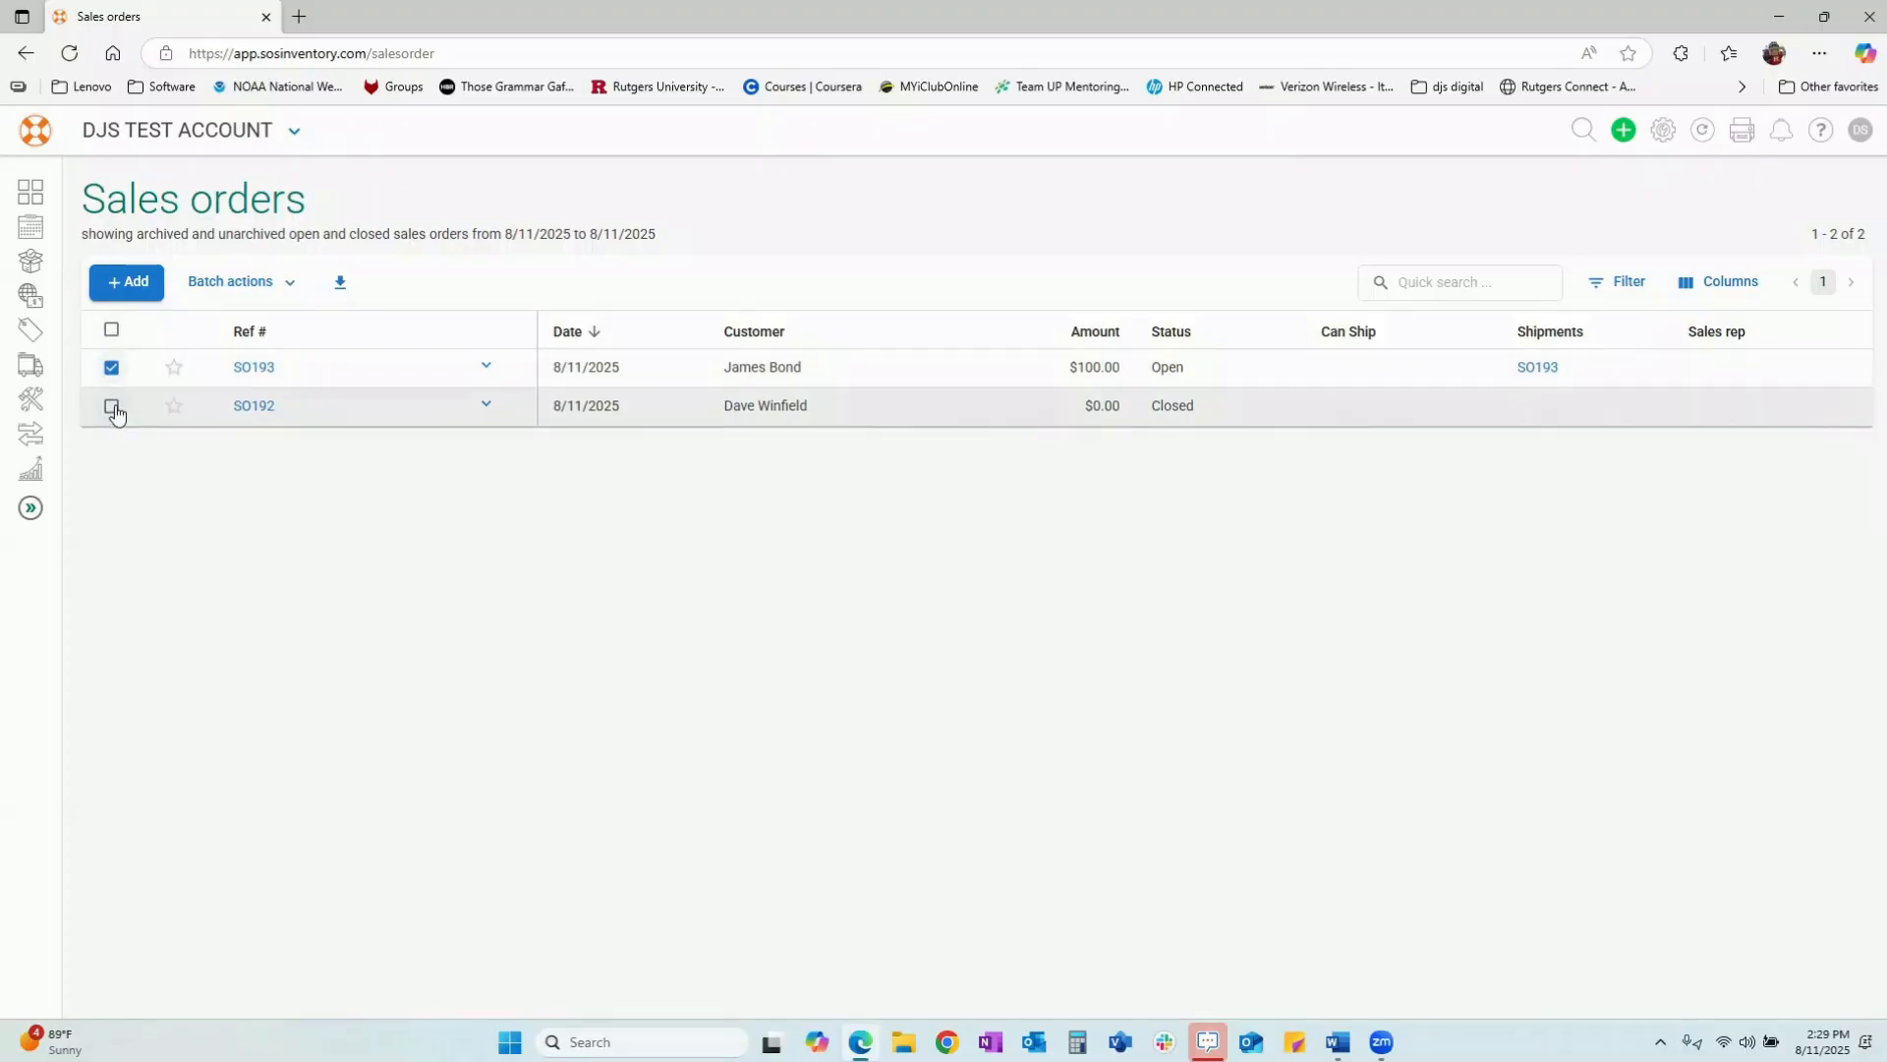
click(112, 330)
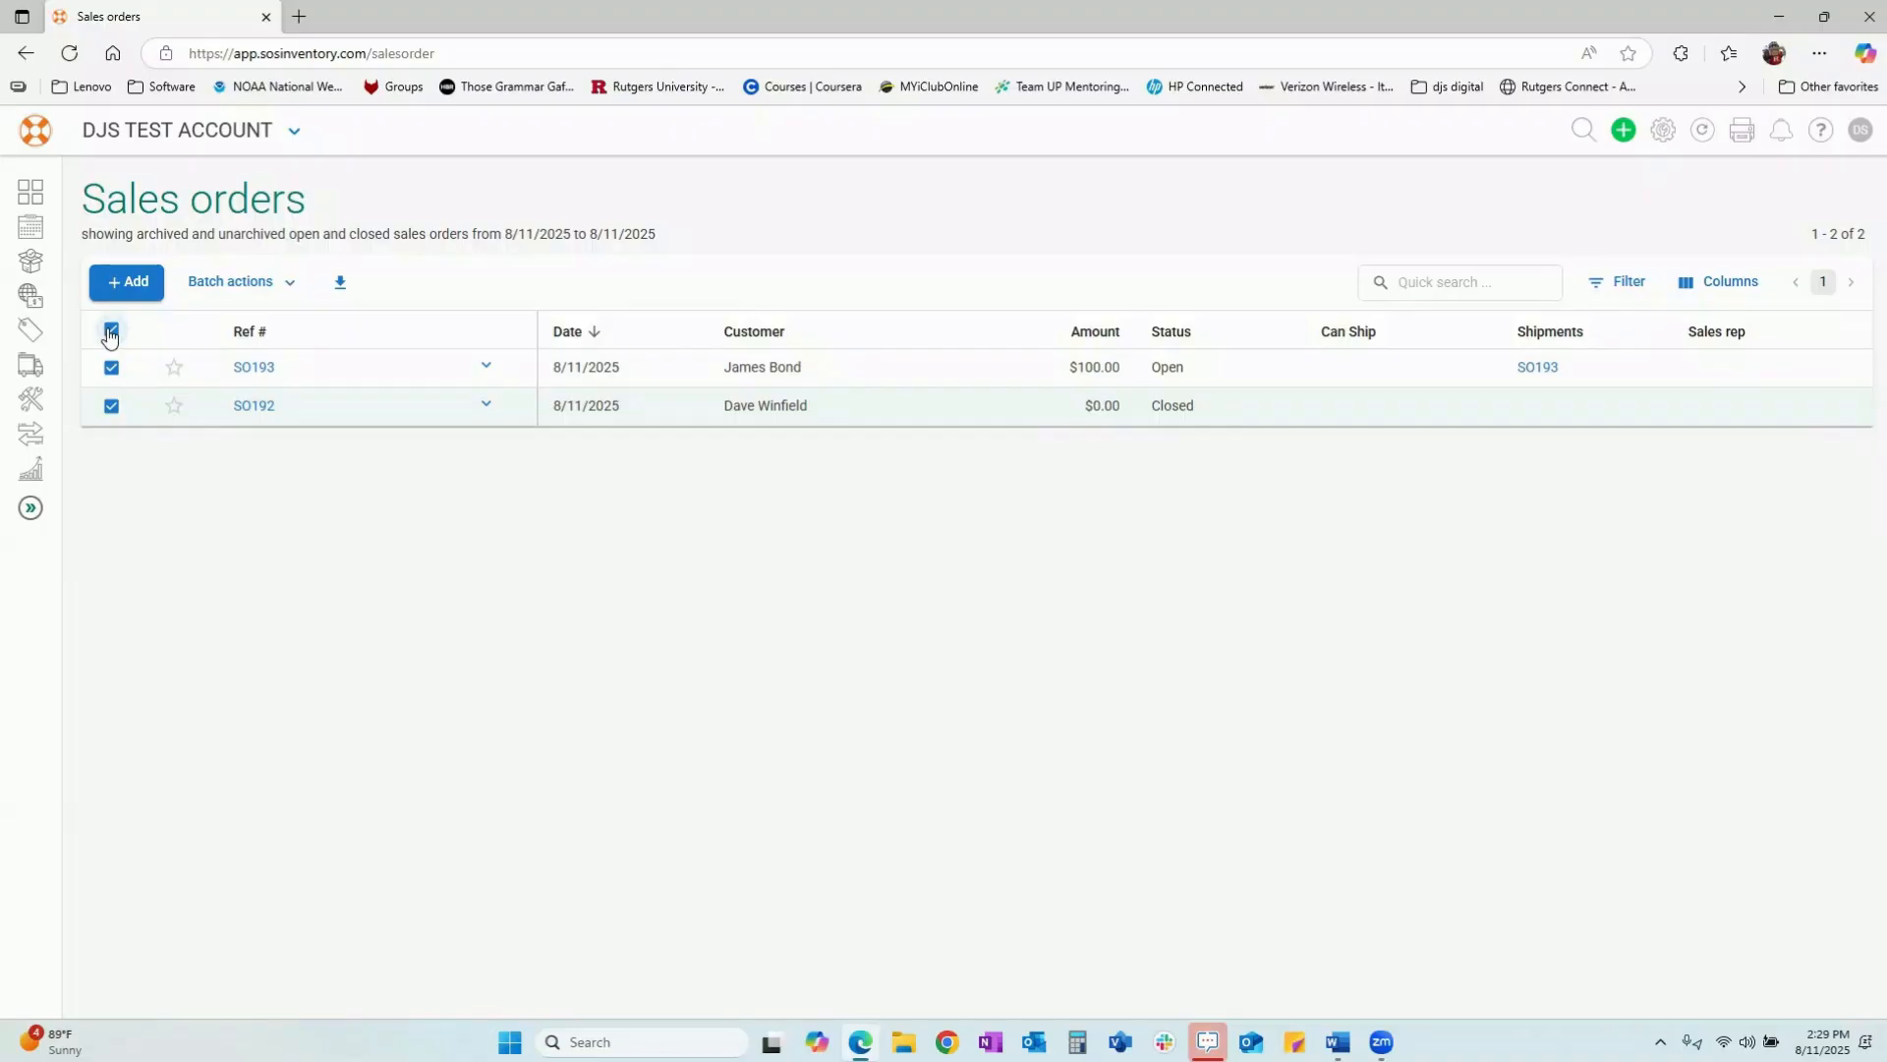
click(288, 286)
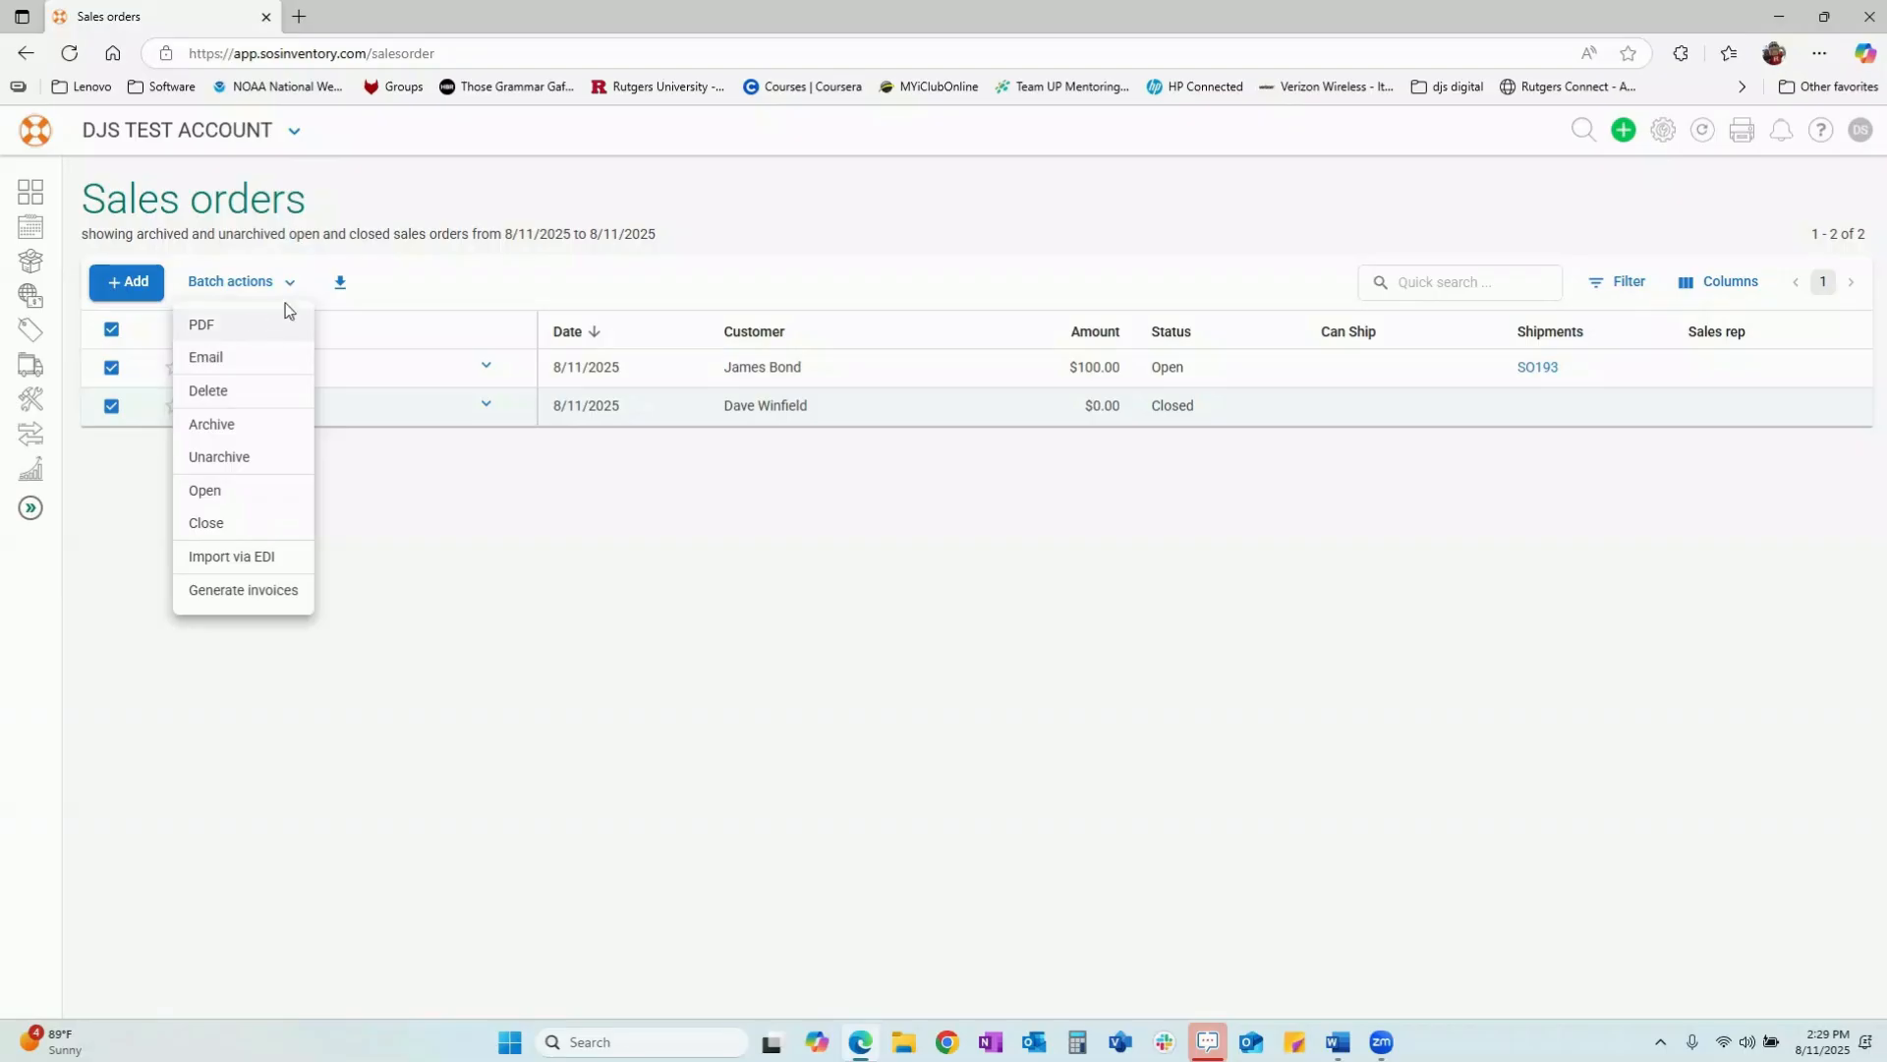
click(380, 273)
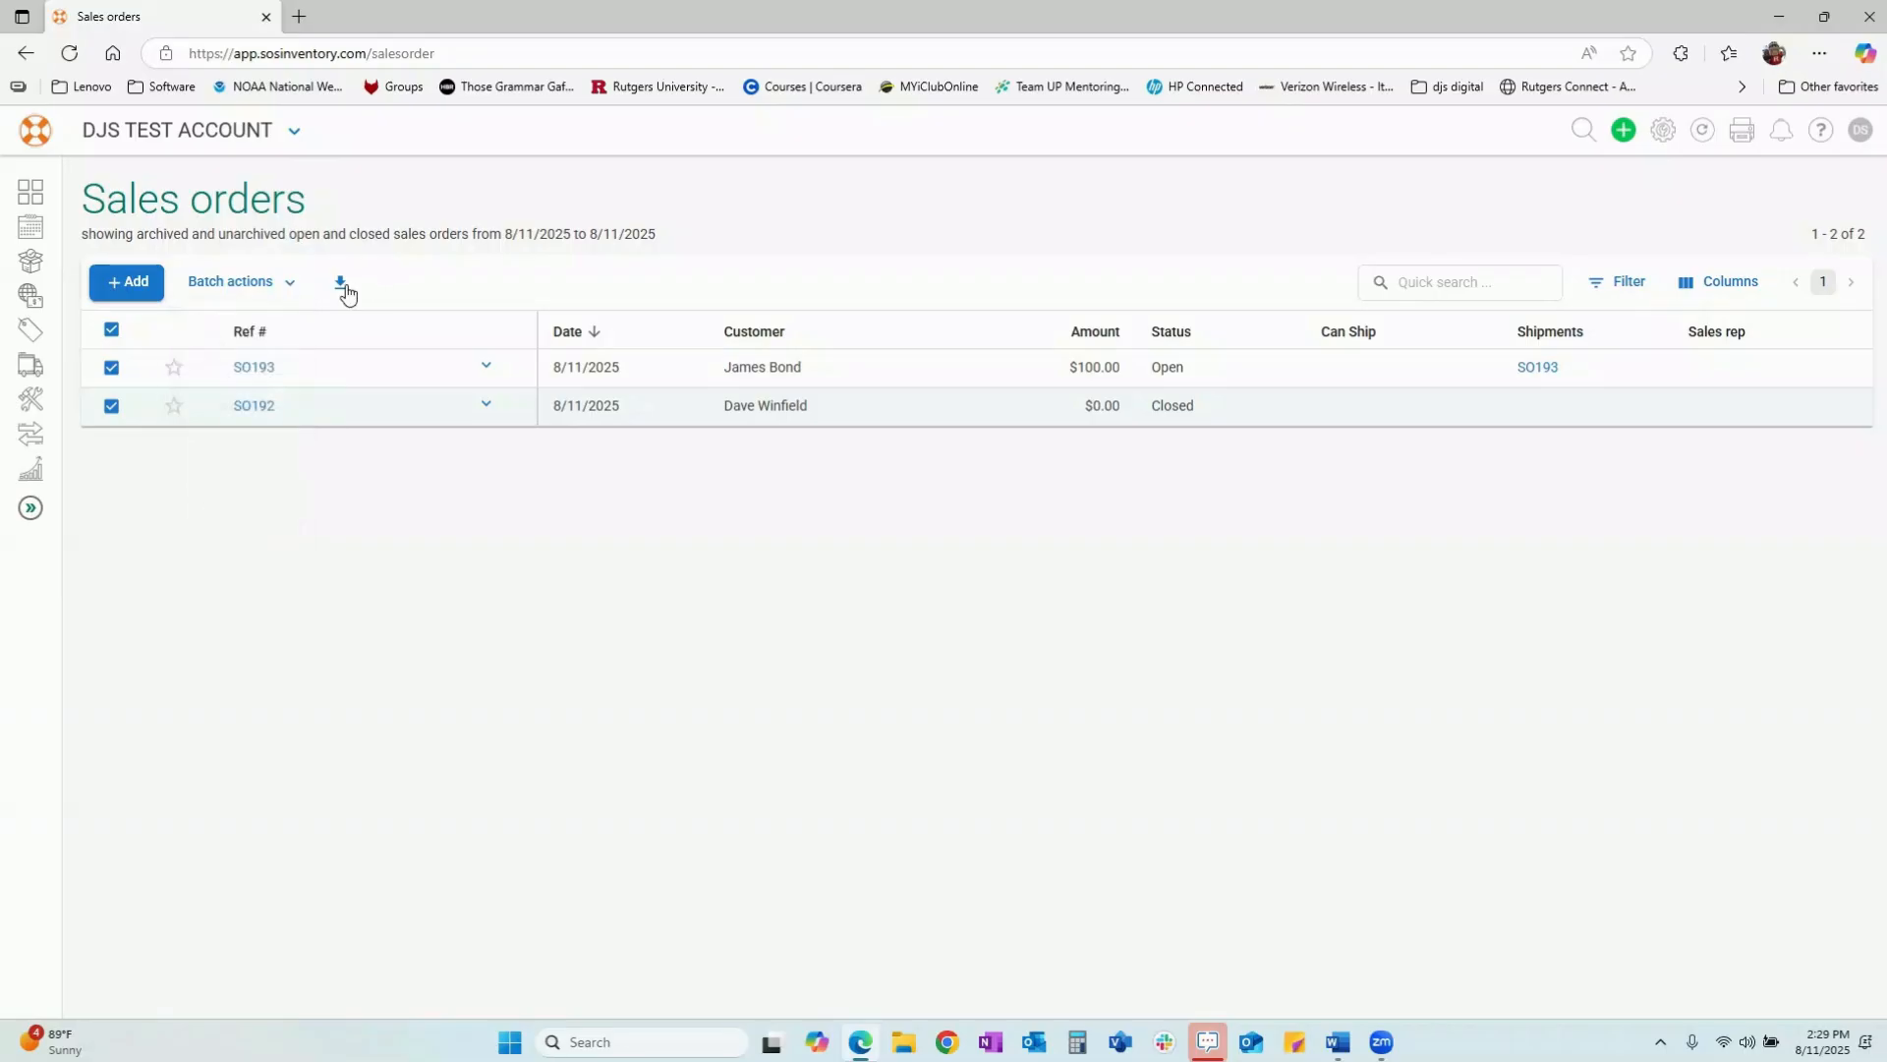
- Download the displayed sales orders list with no orders selected, and reselect all orders
click(111, 329)
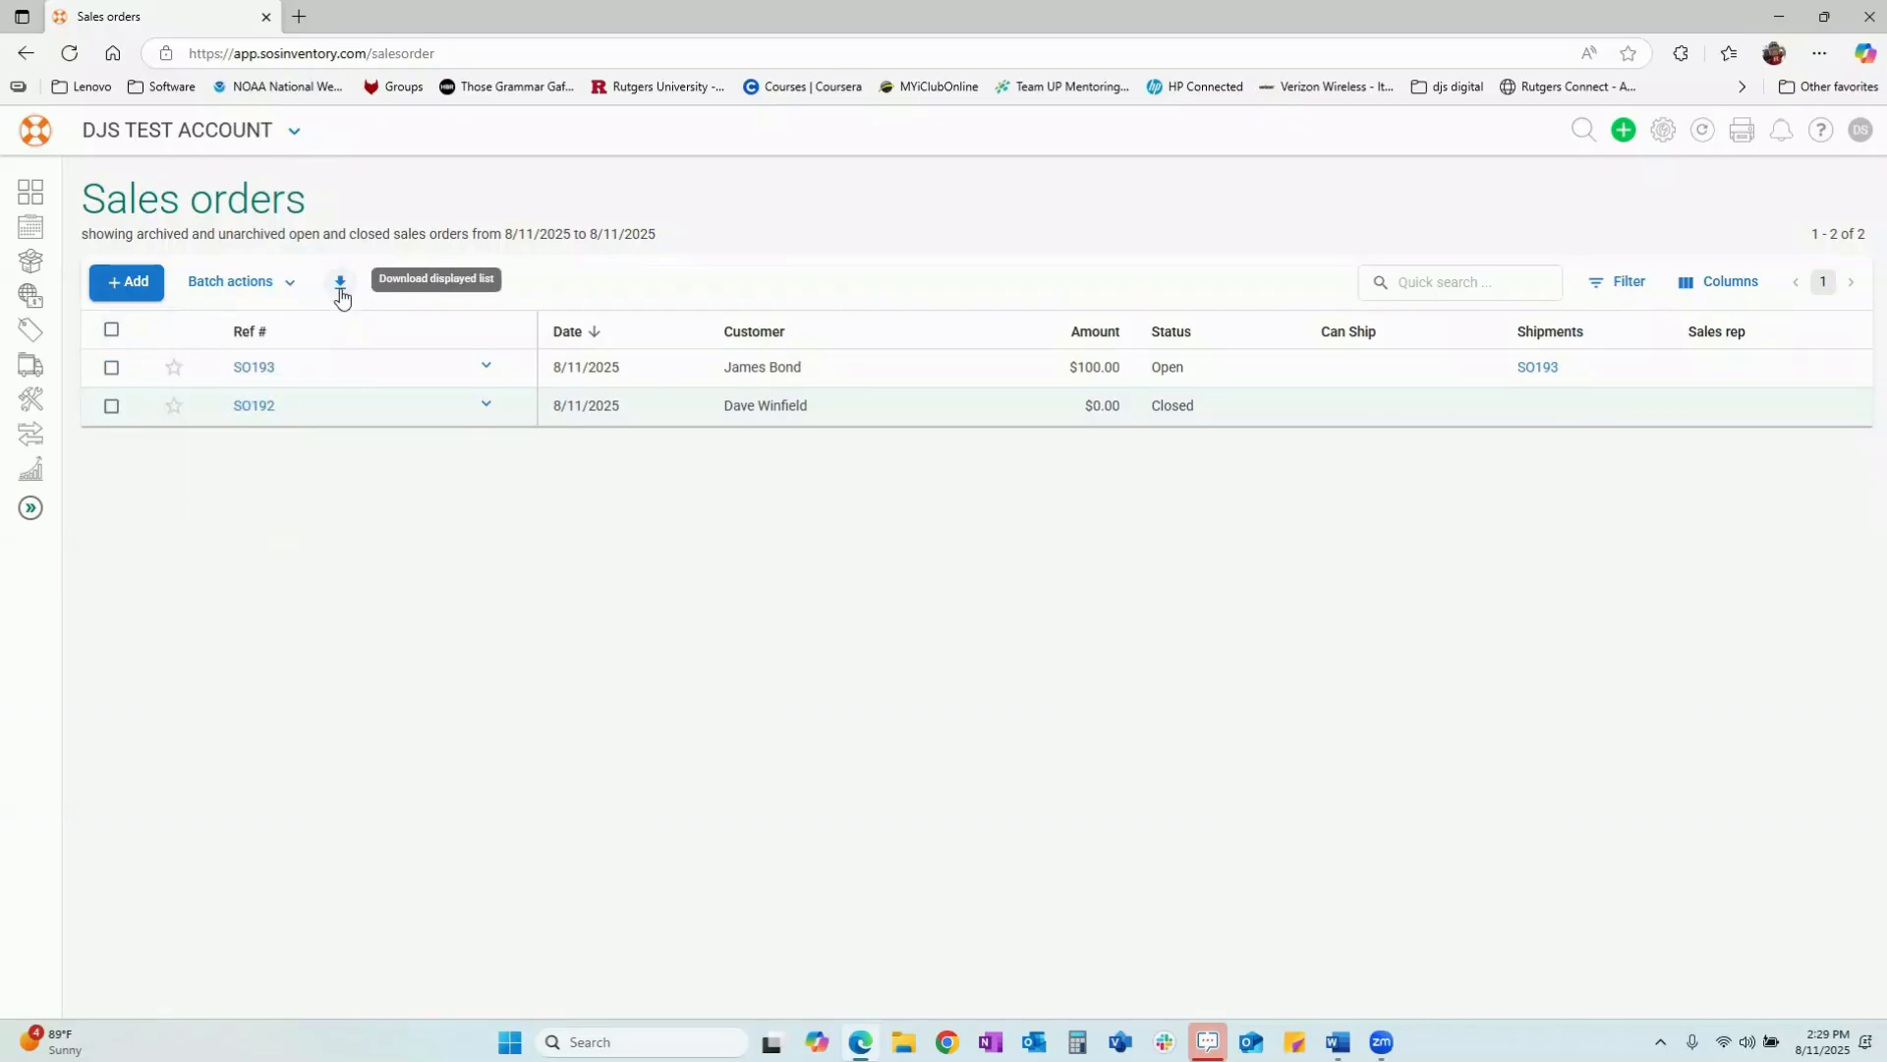
click(340, 285)
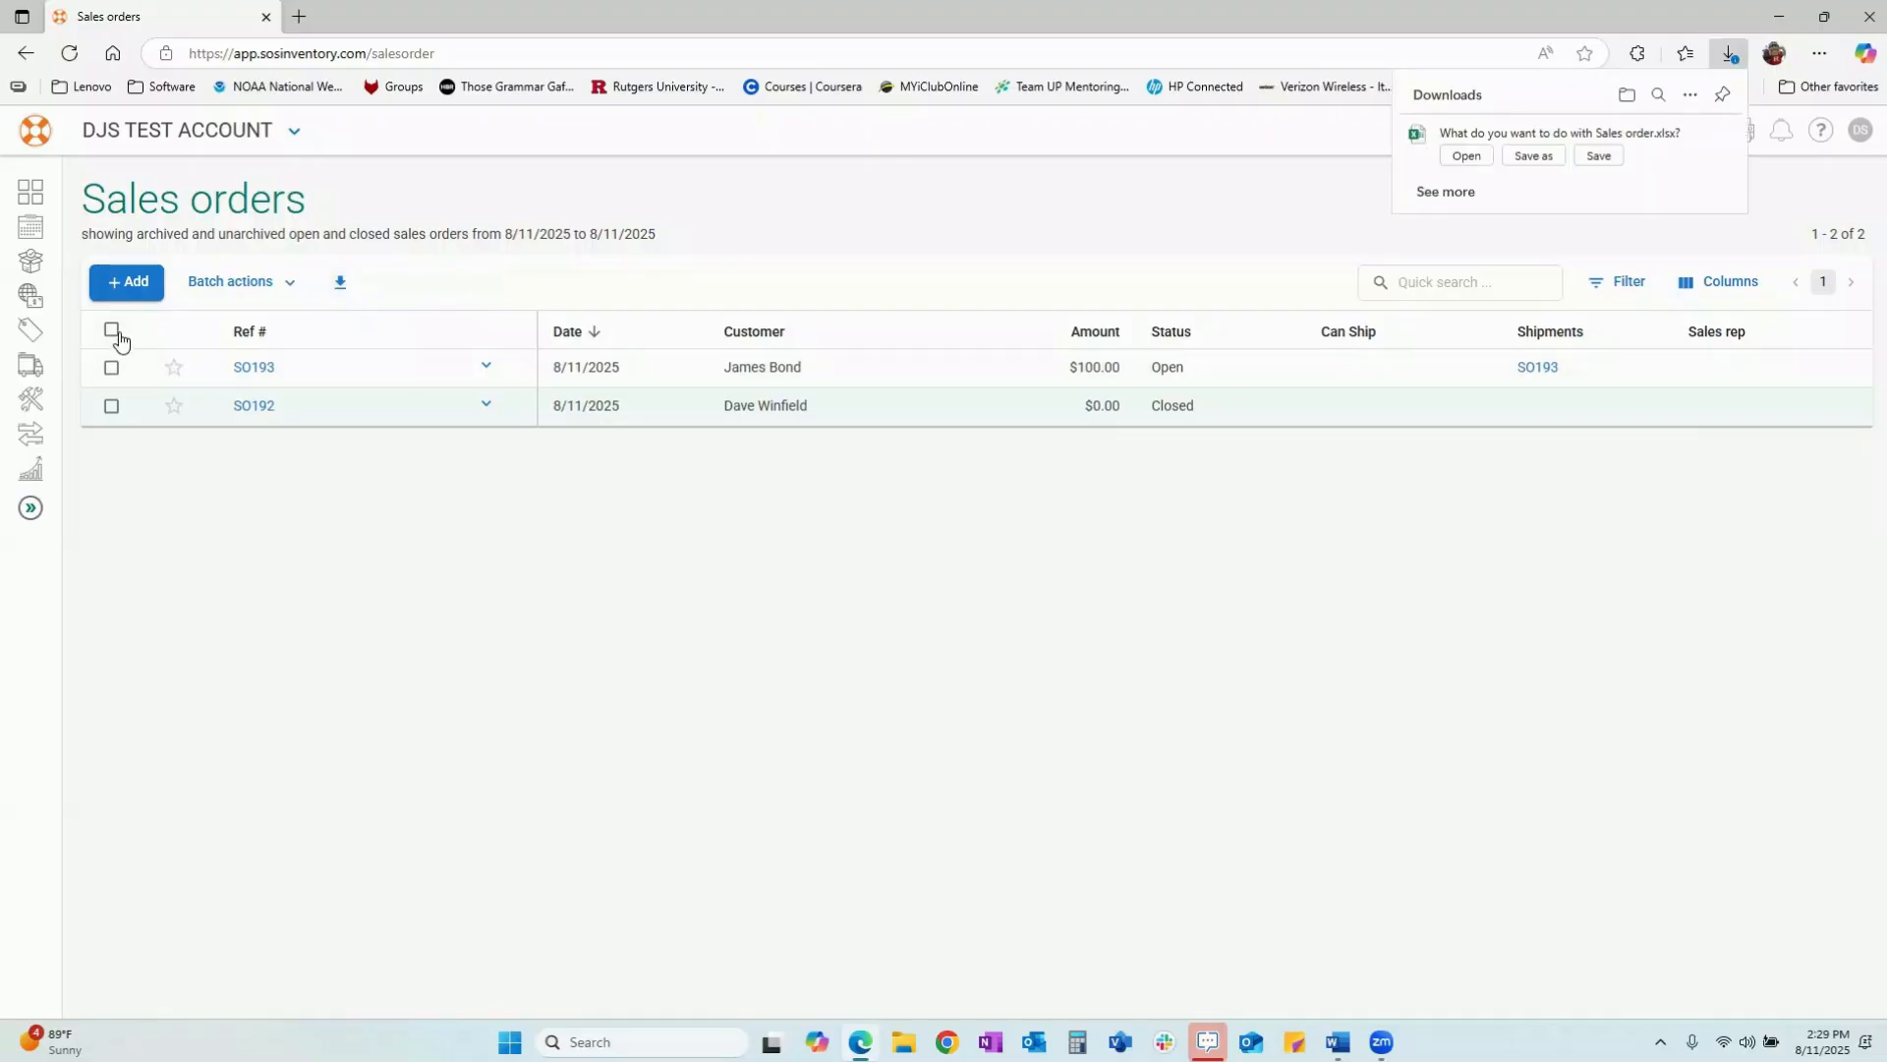
click(111, 329)
click(337, 286)
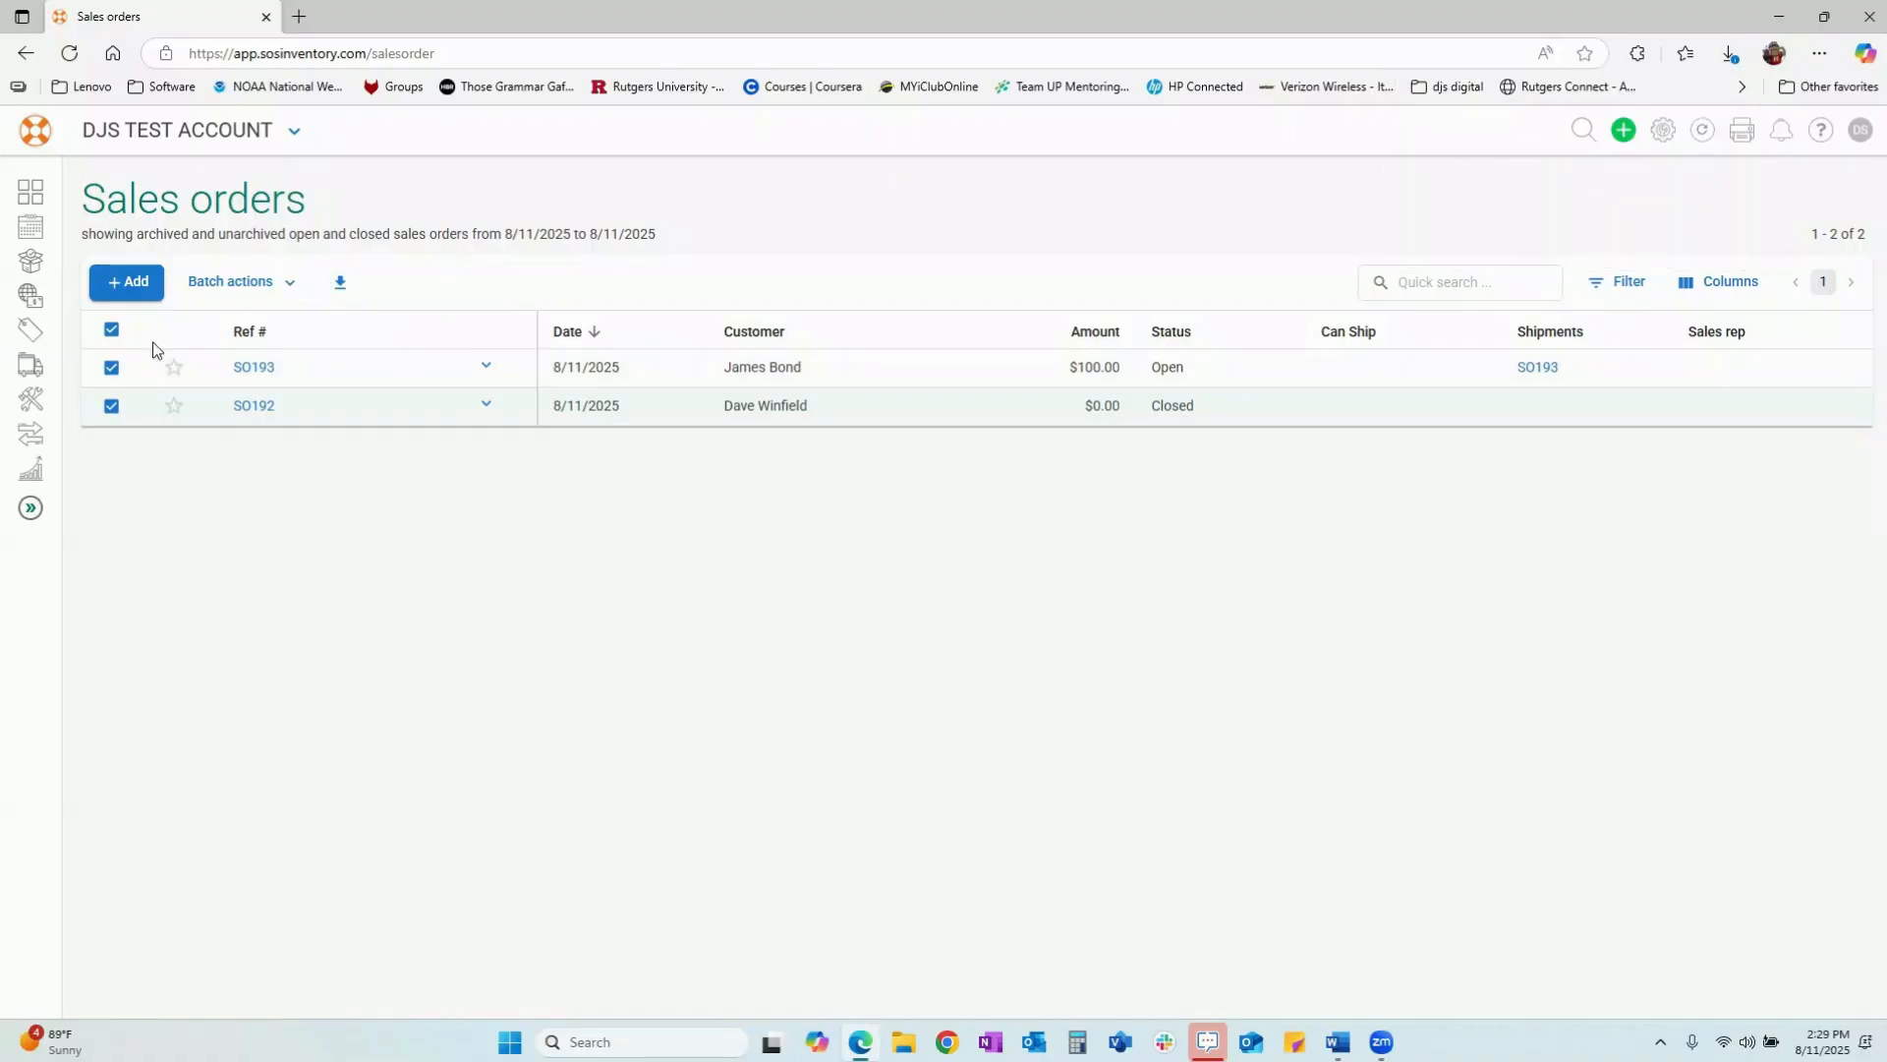
- Deselect all sales orders and filter the list to today's date with the quick date selector
click(111, 329)
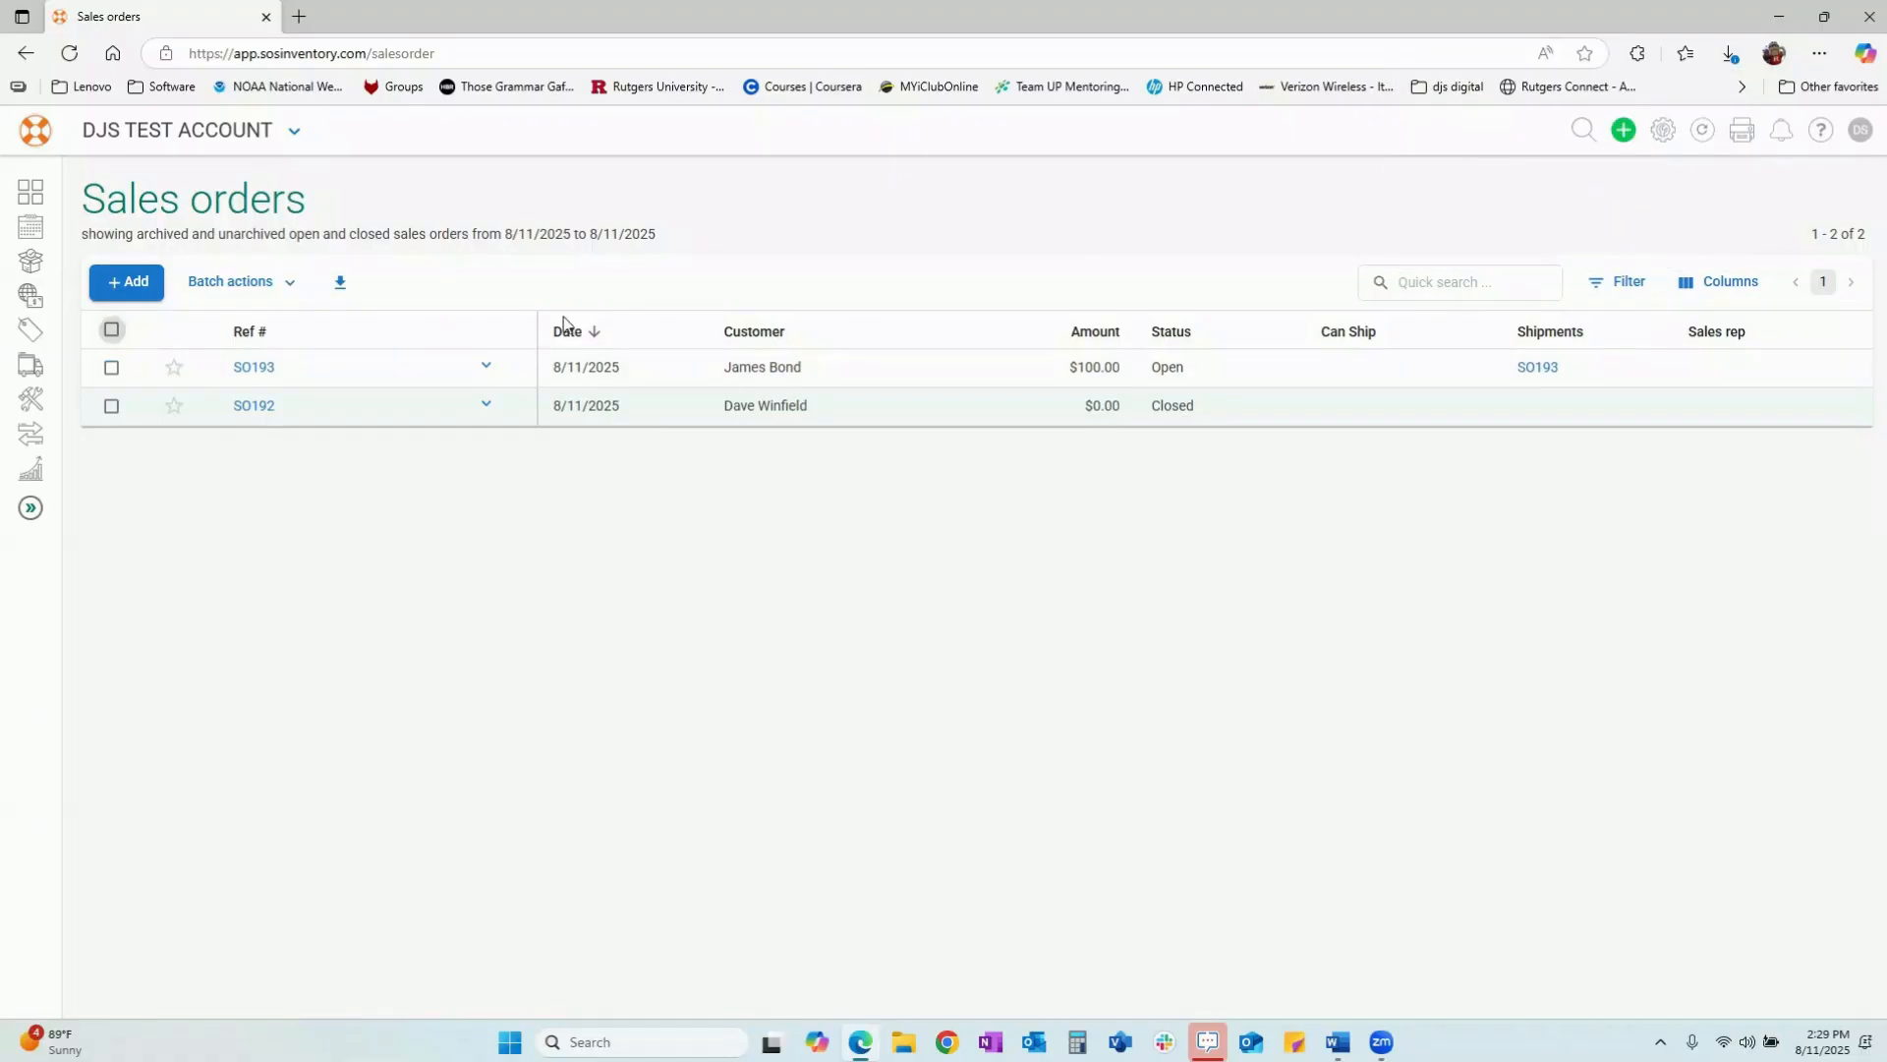
click(1617, 283)
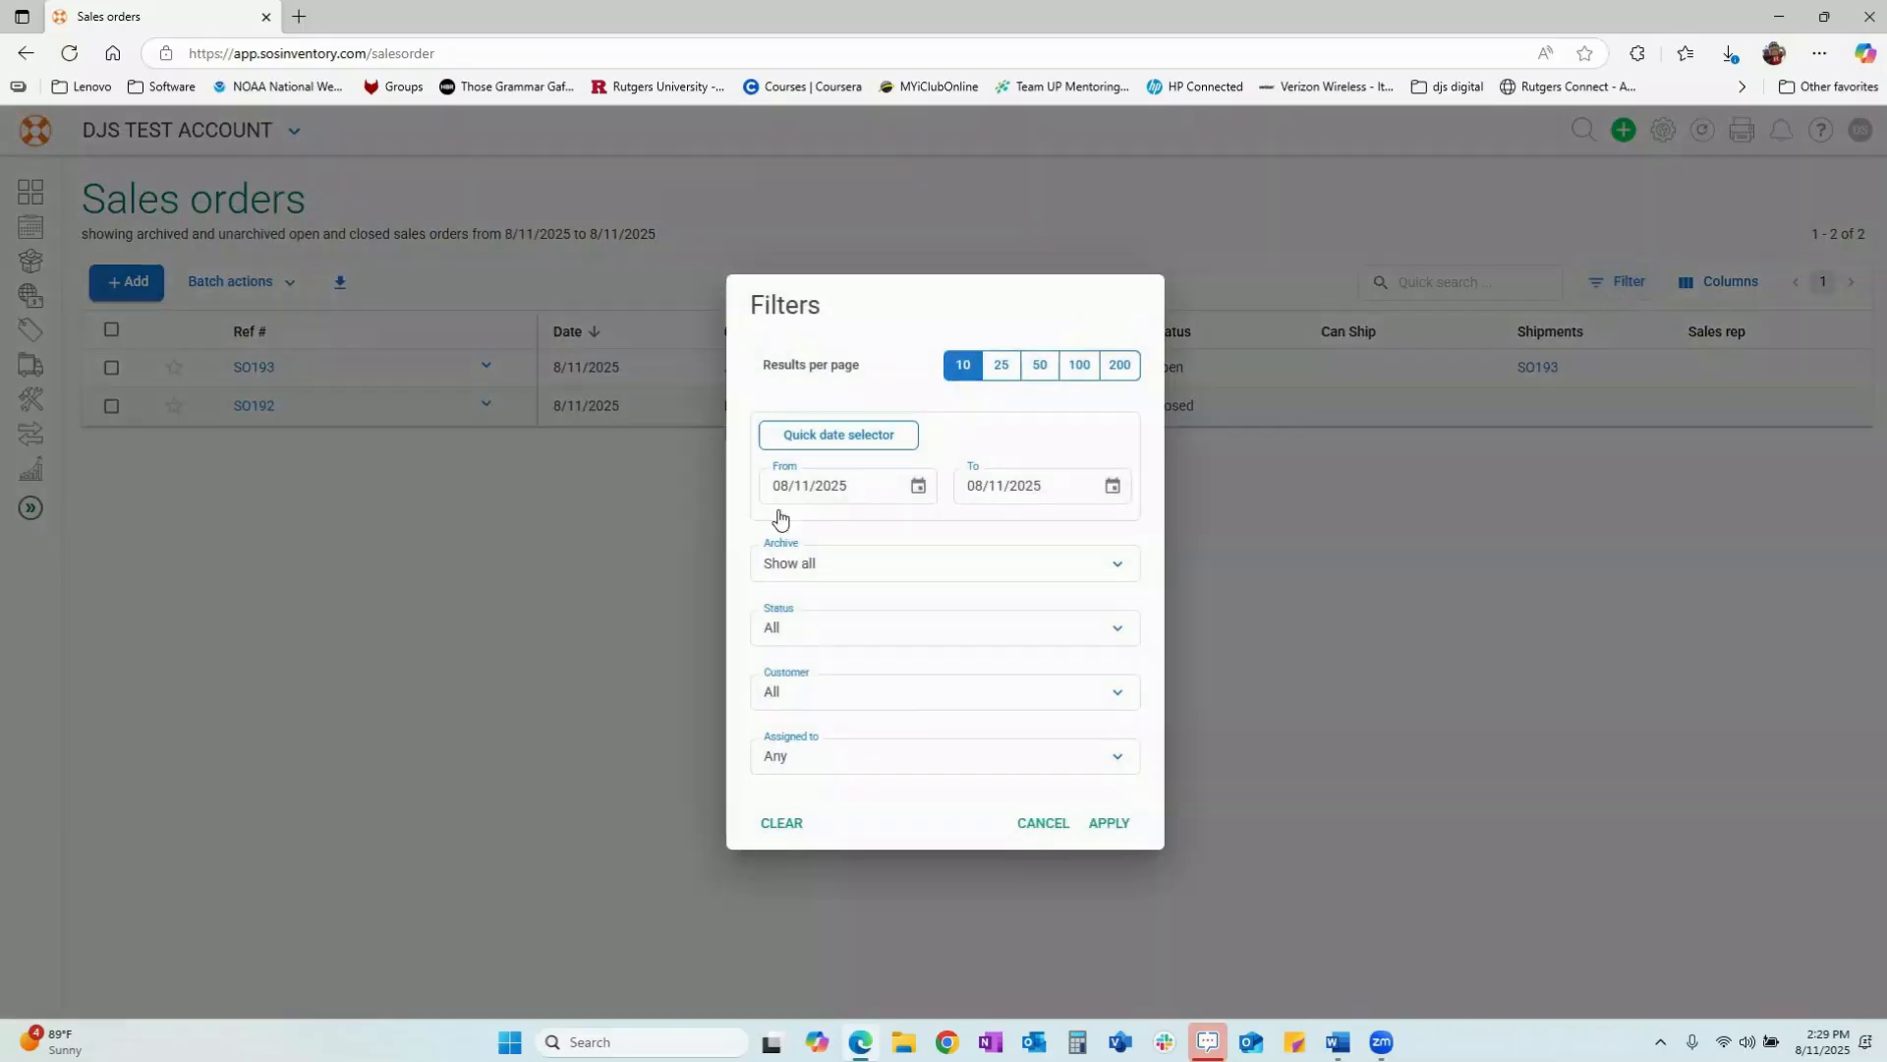
click(897, 490)
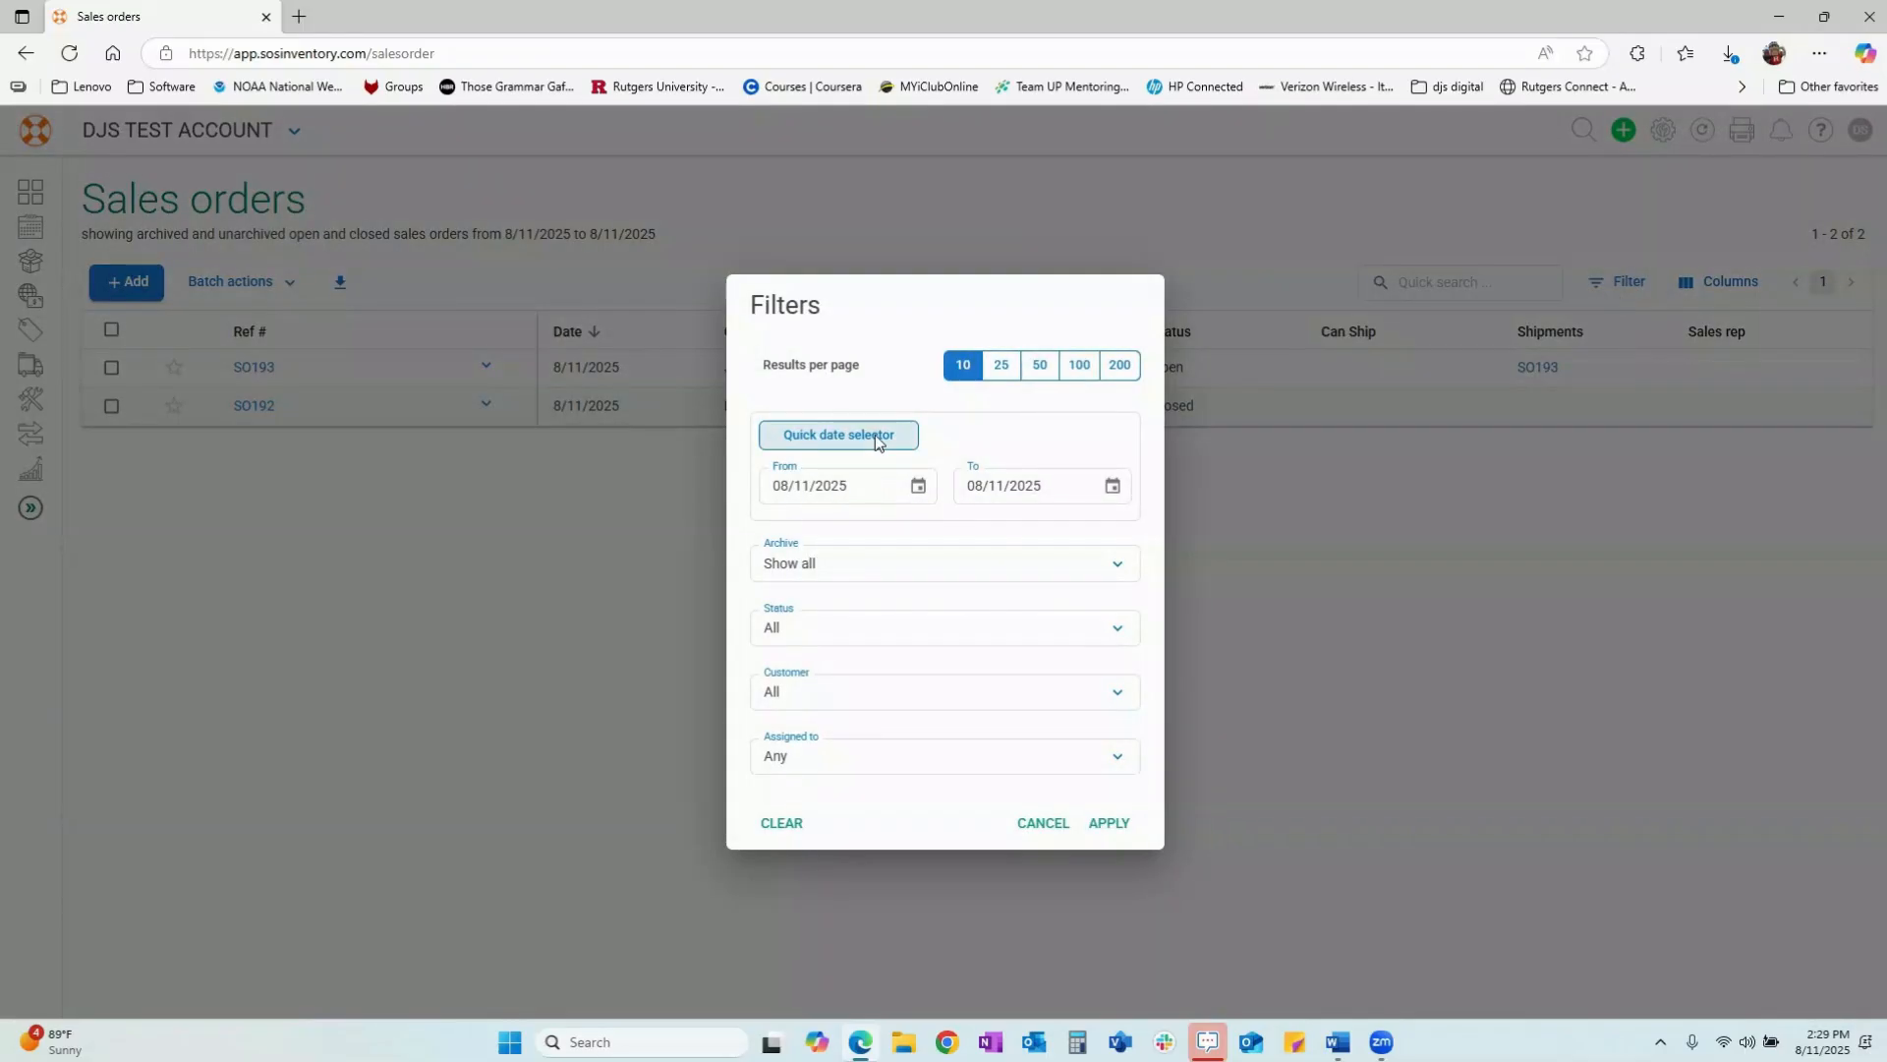
click(878, 439)
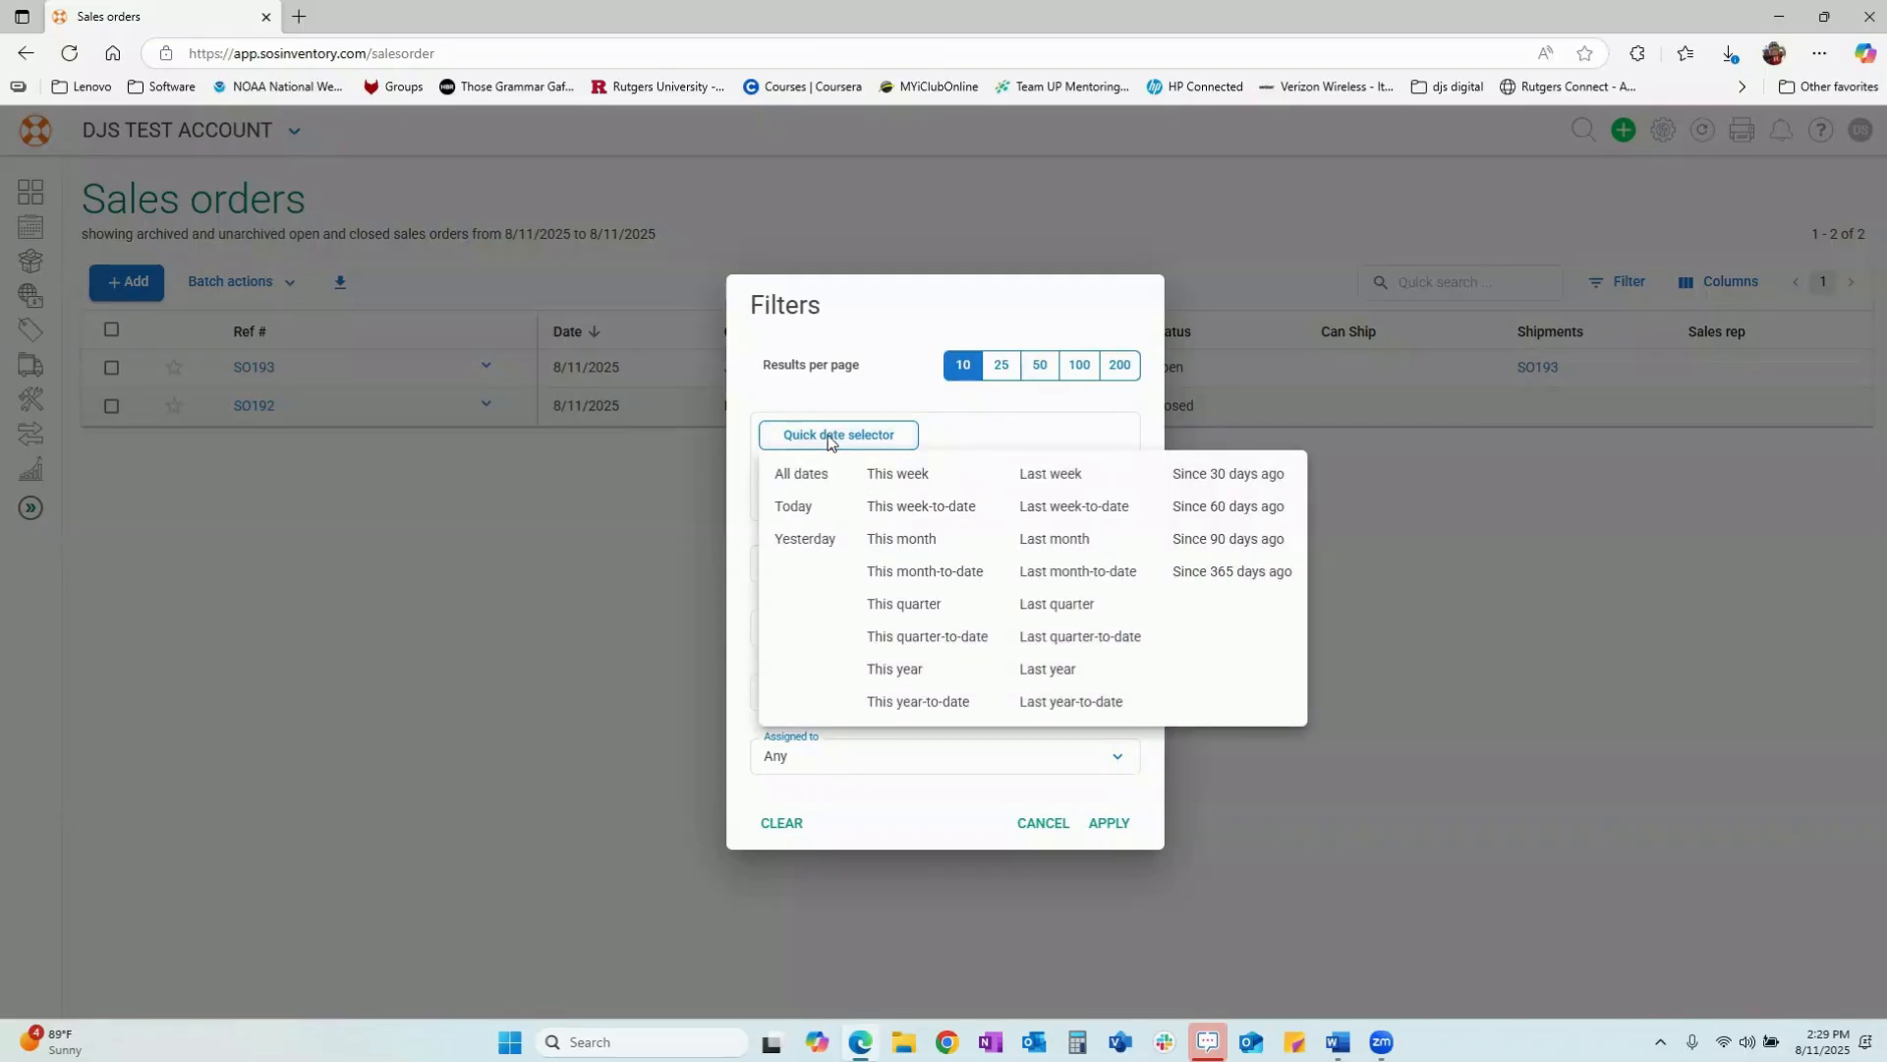
click(793, 506)
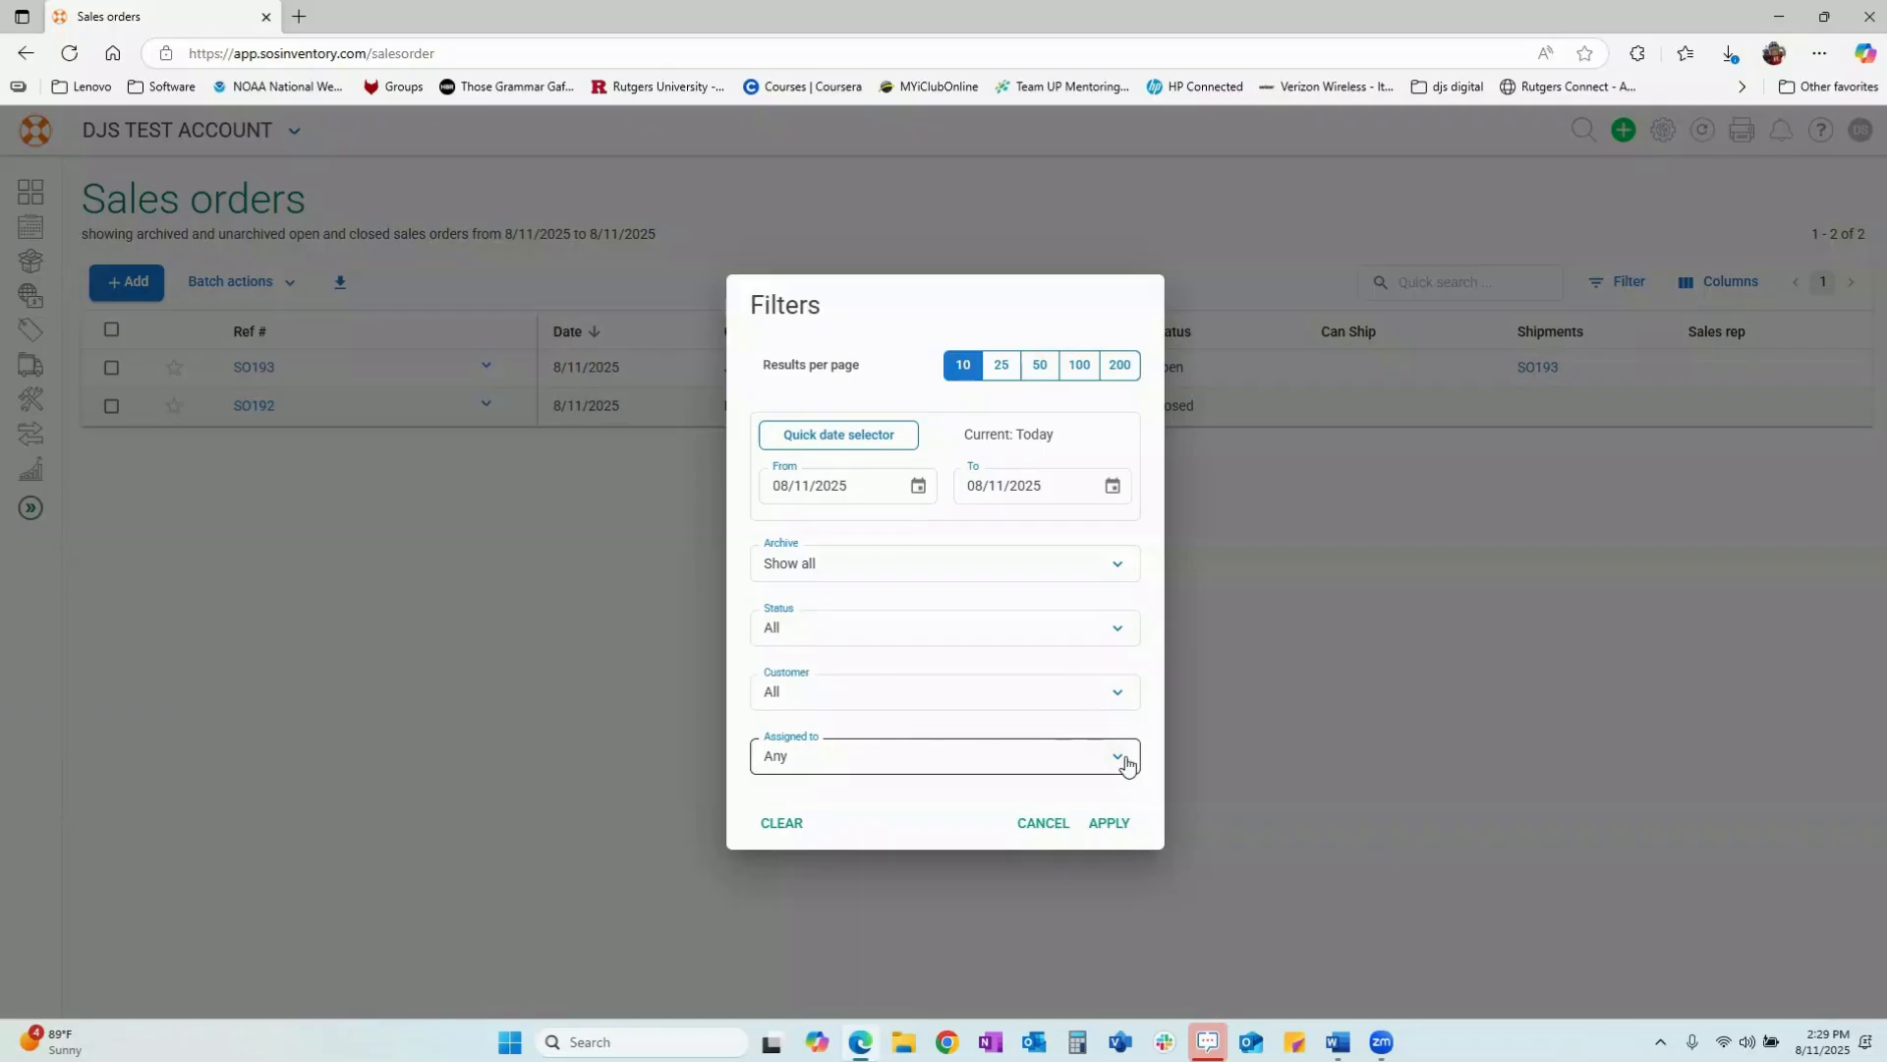
click(1109, 824)
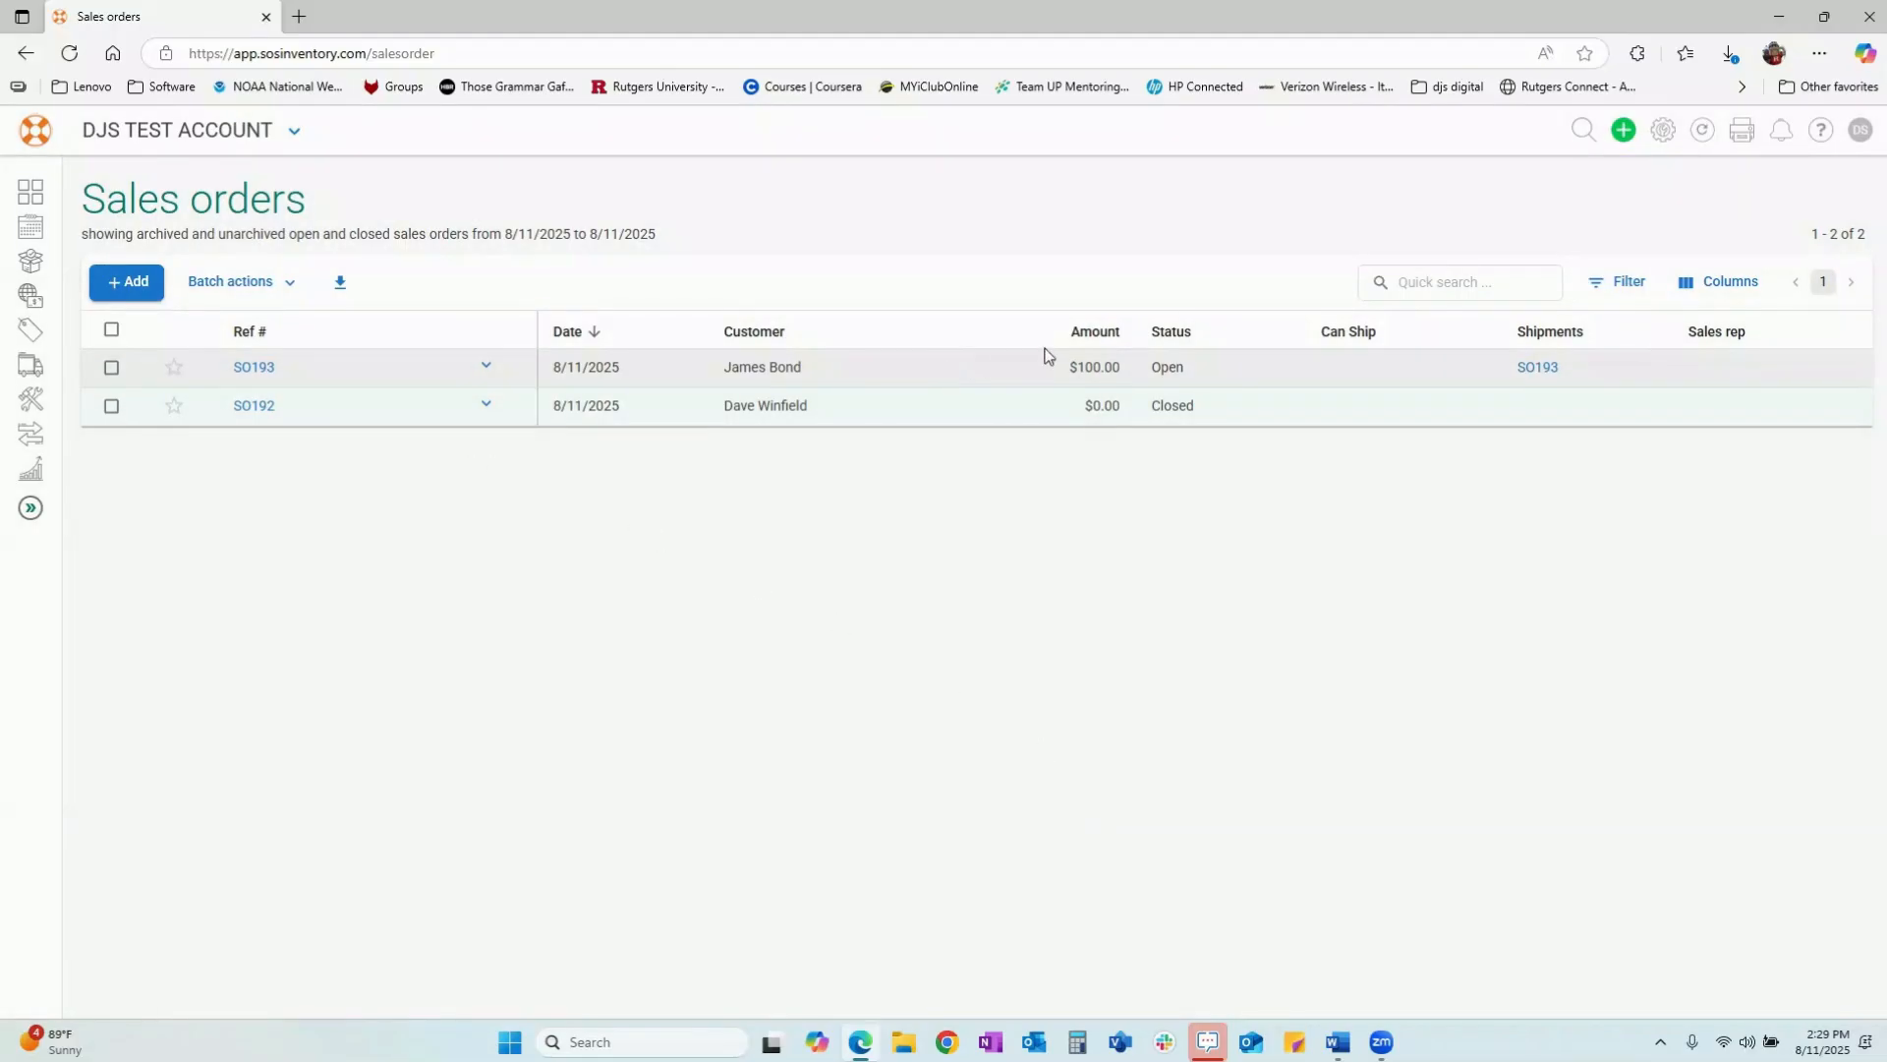
- Add the Invoices column after Sales rep in the sales orders list
click(1707, 287)
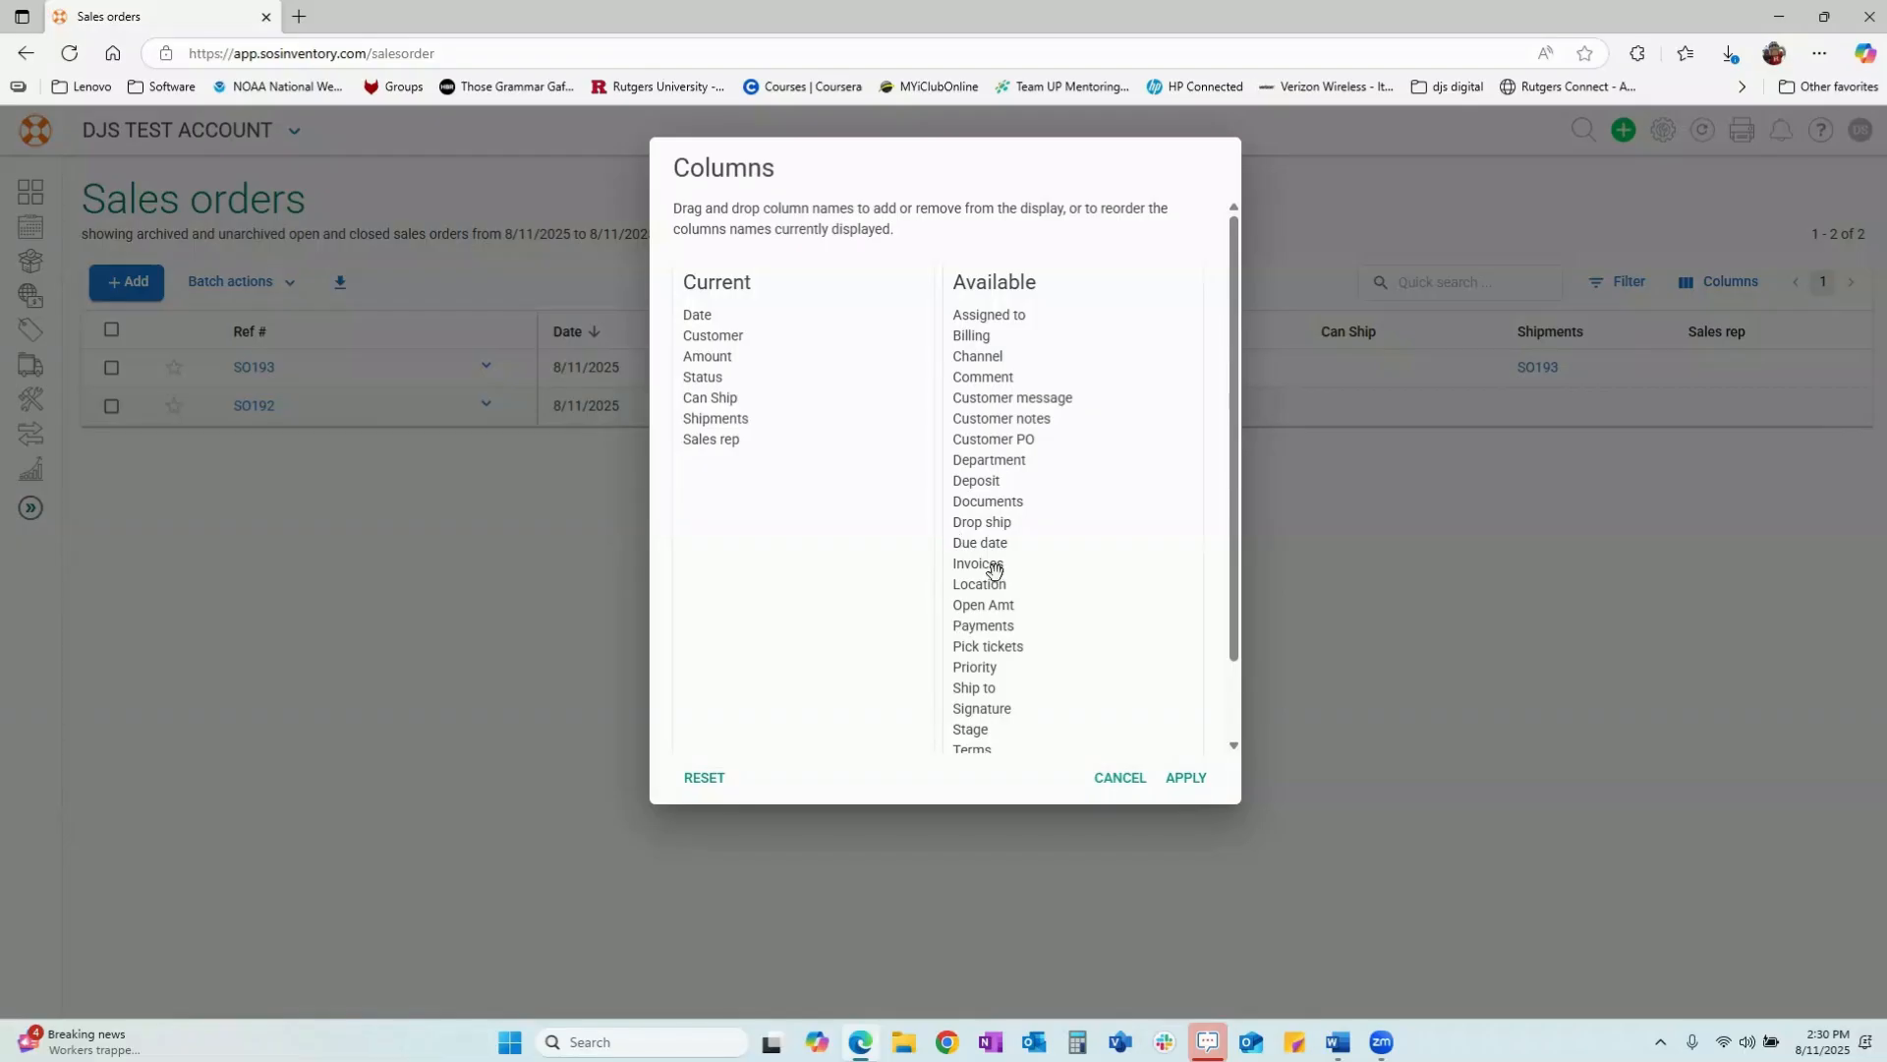
drag(993, 566, 710, 479)
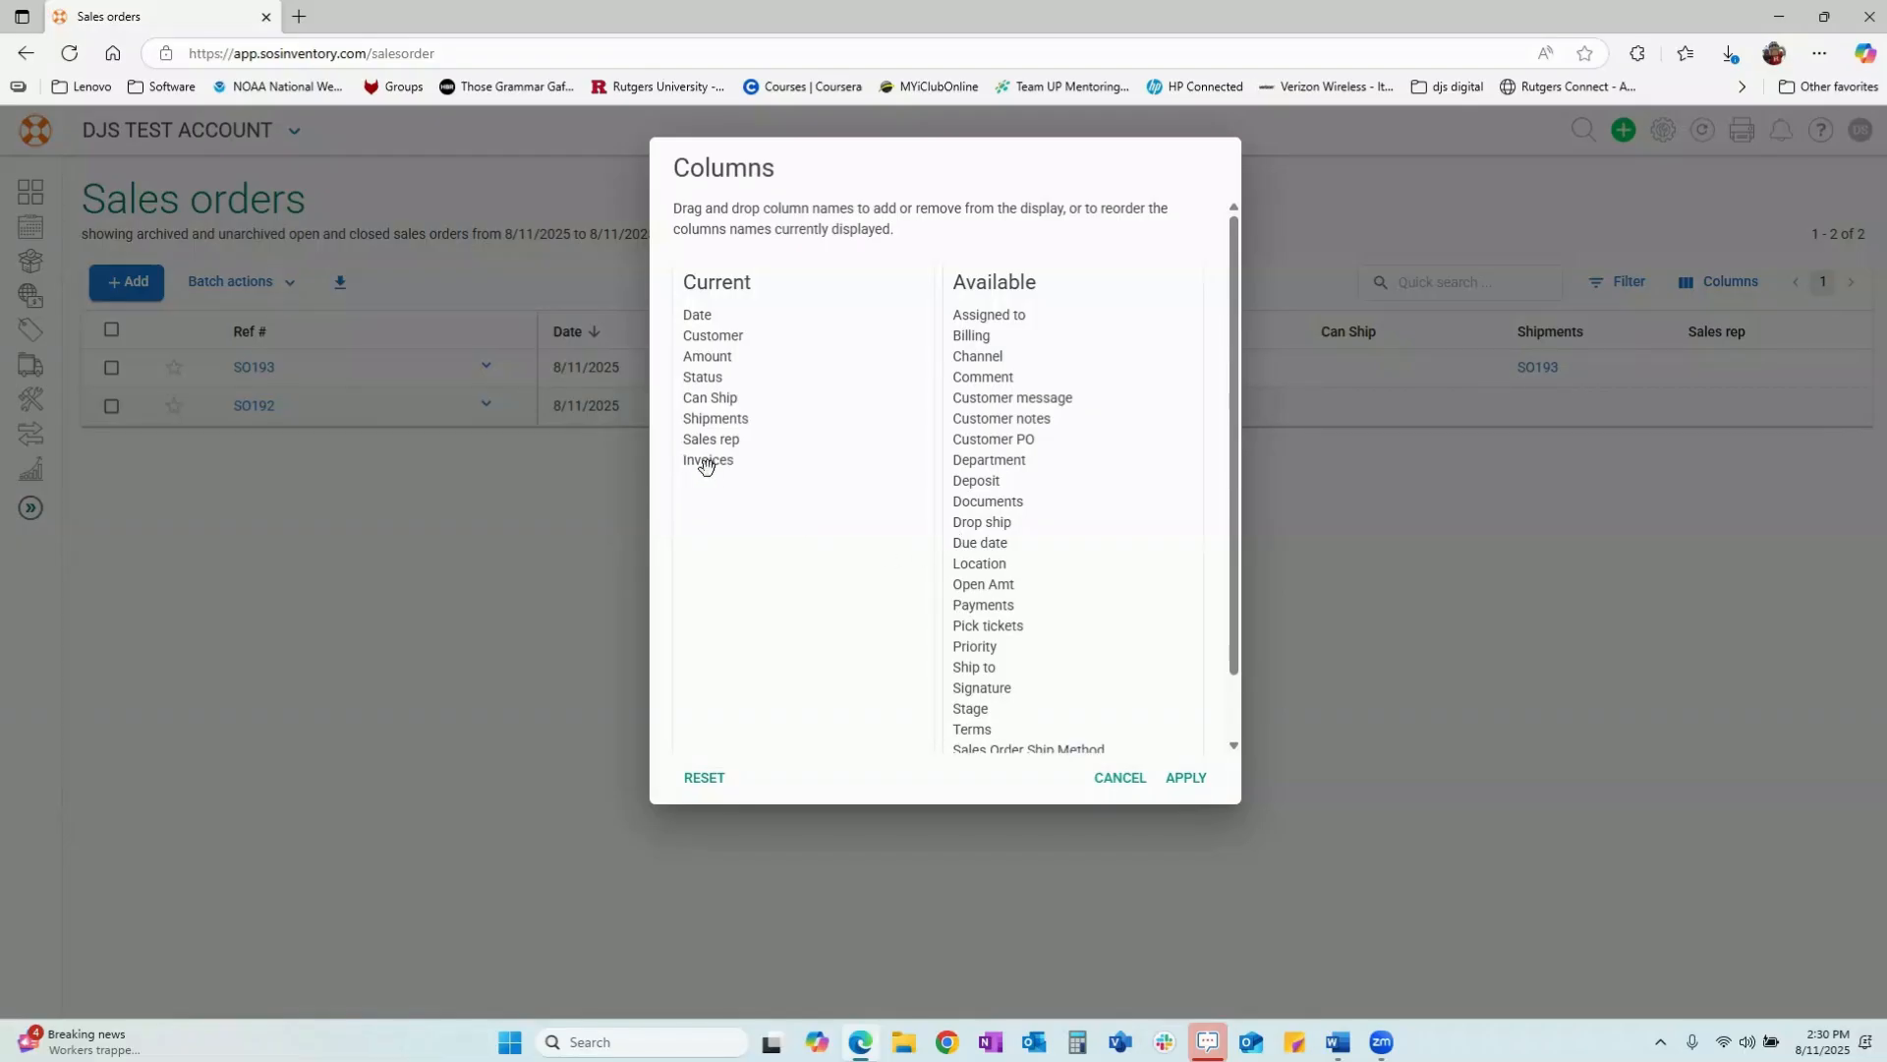
click(1187, 778)
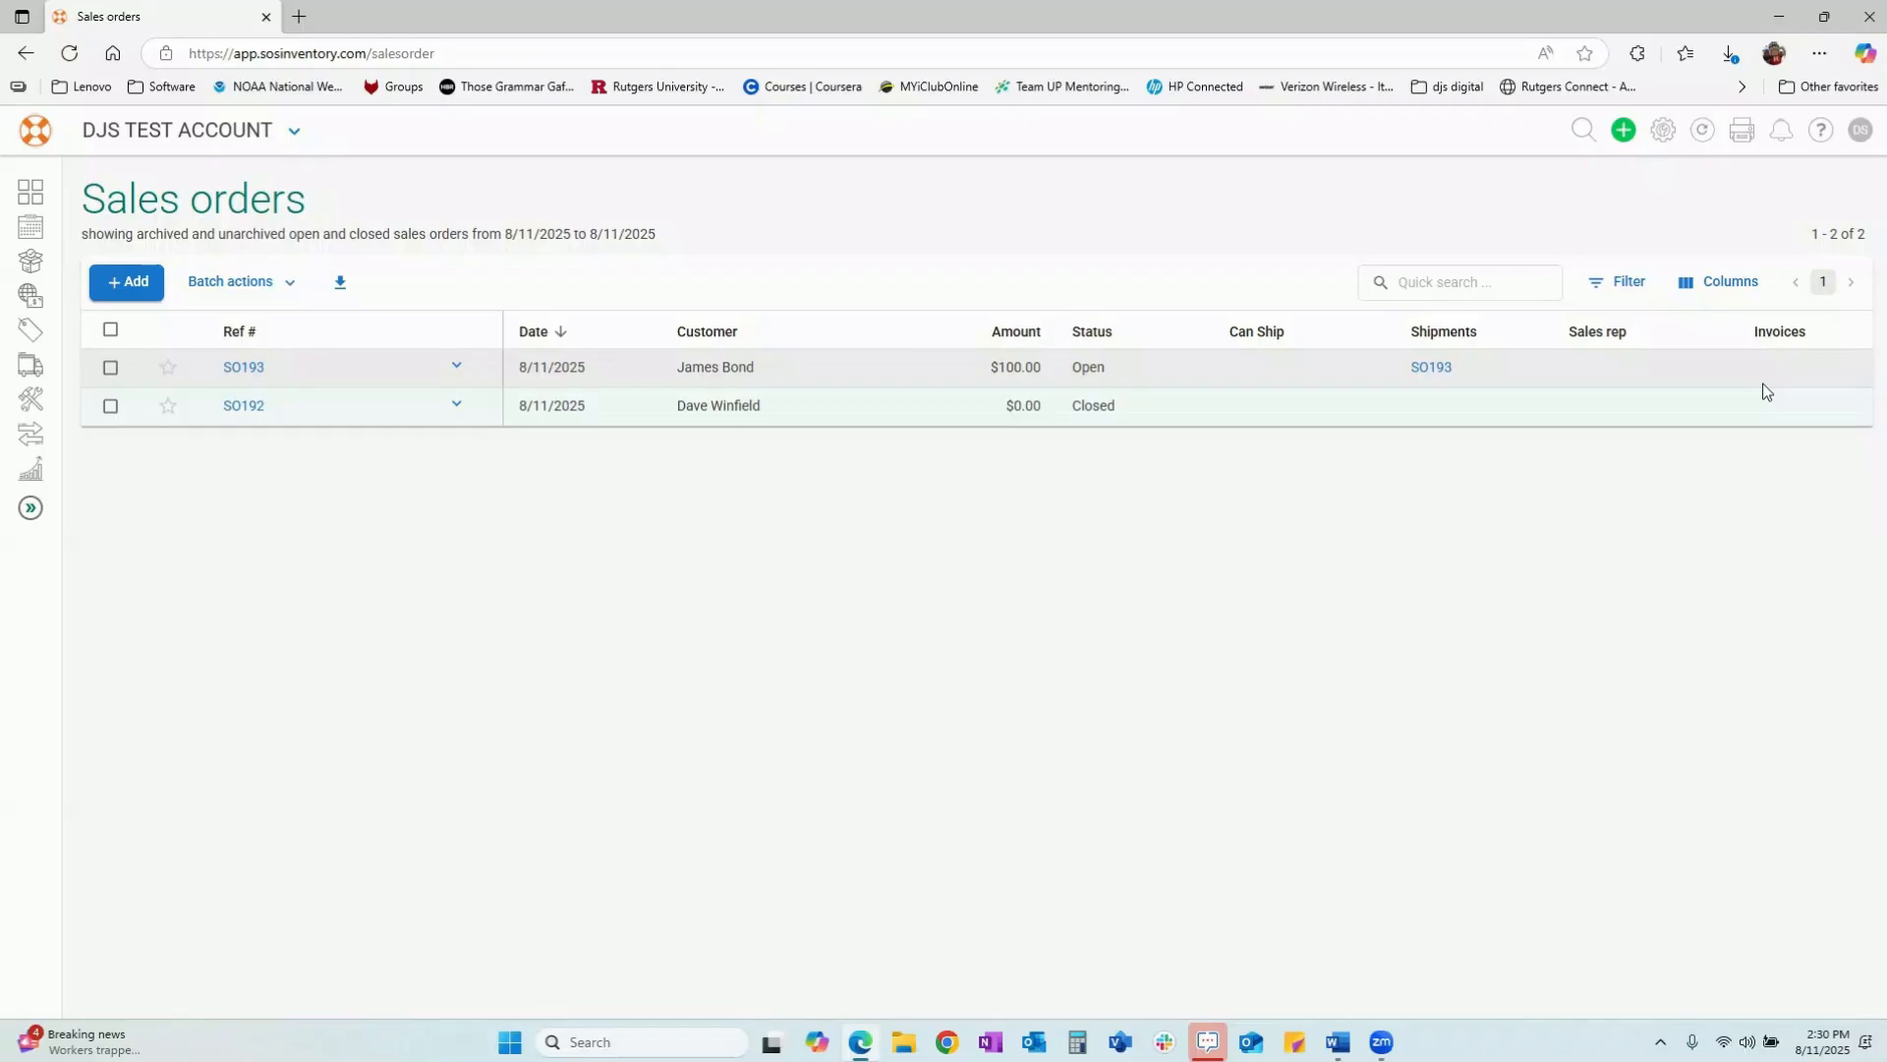
- Filter the sales orders list to show all dates
click(1627, 285)
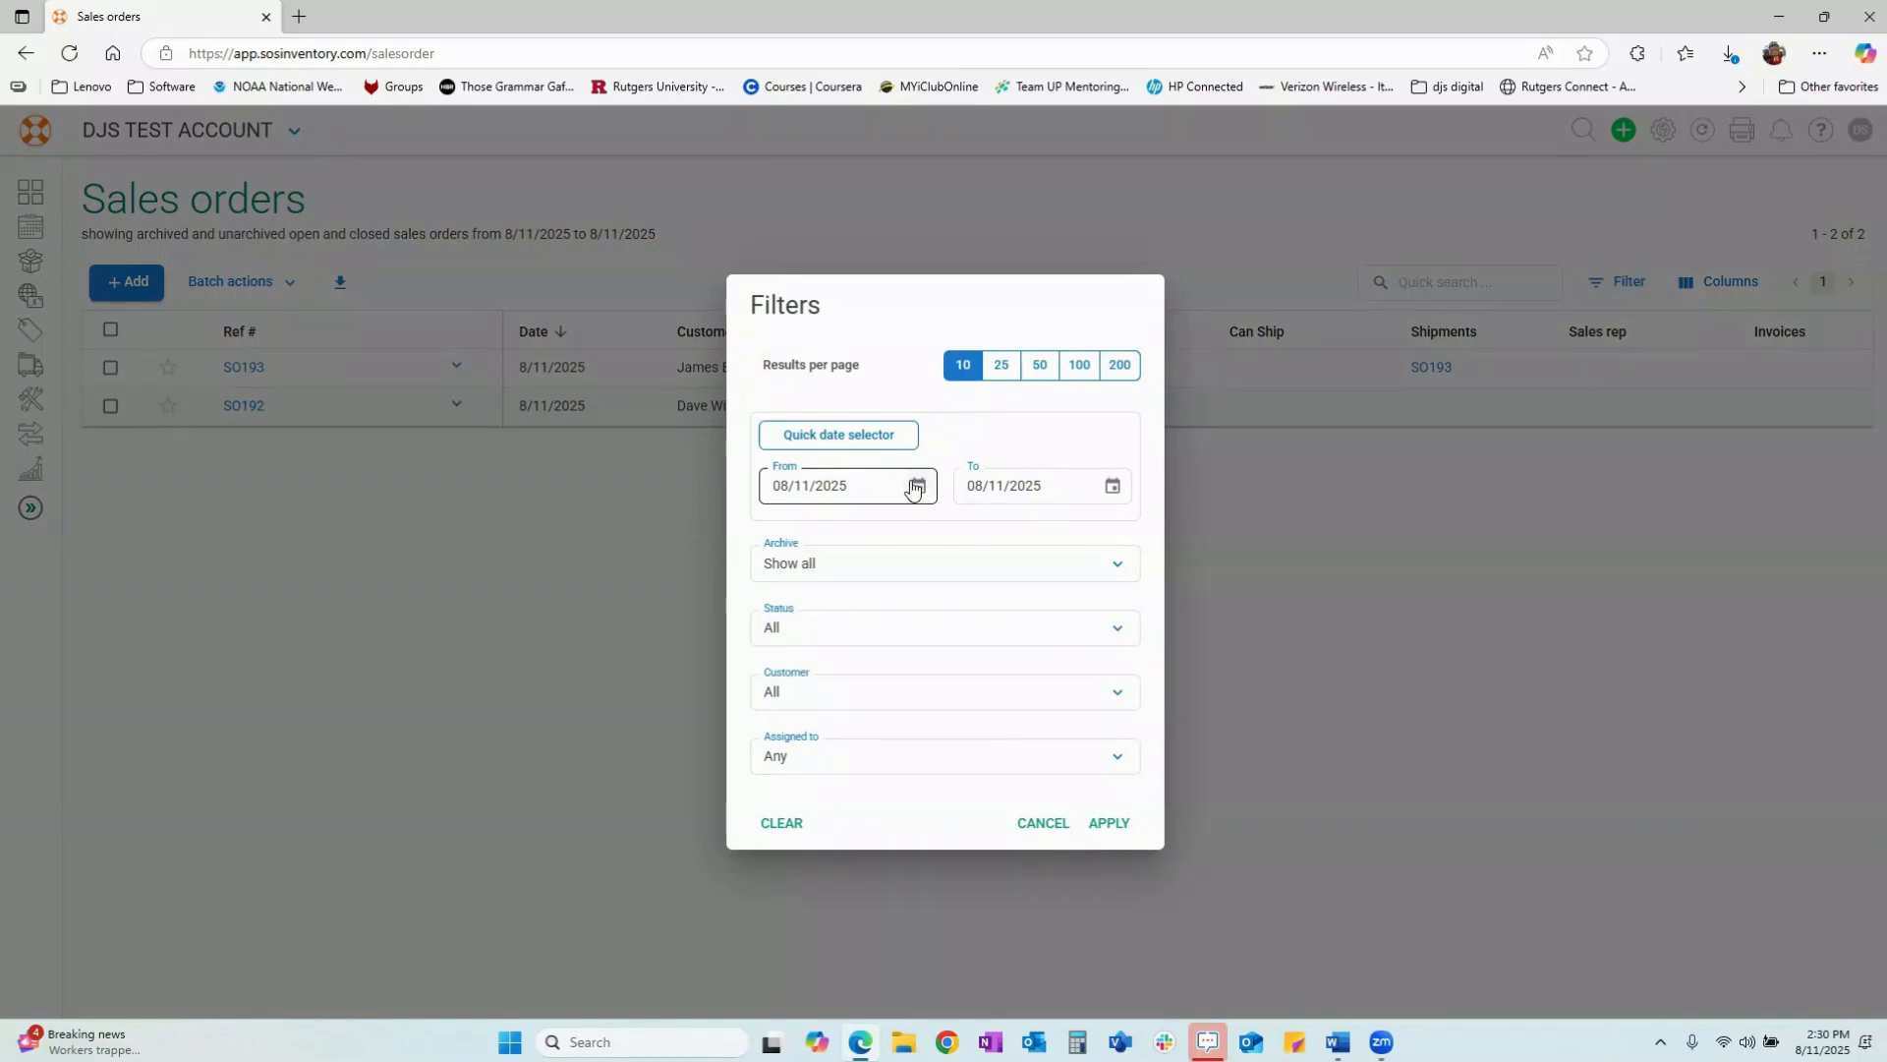
click(873, 441)
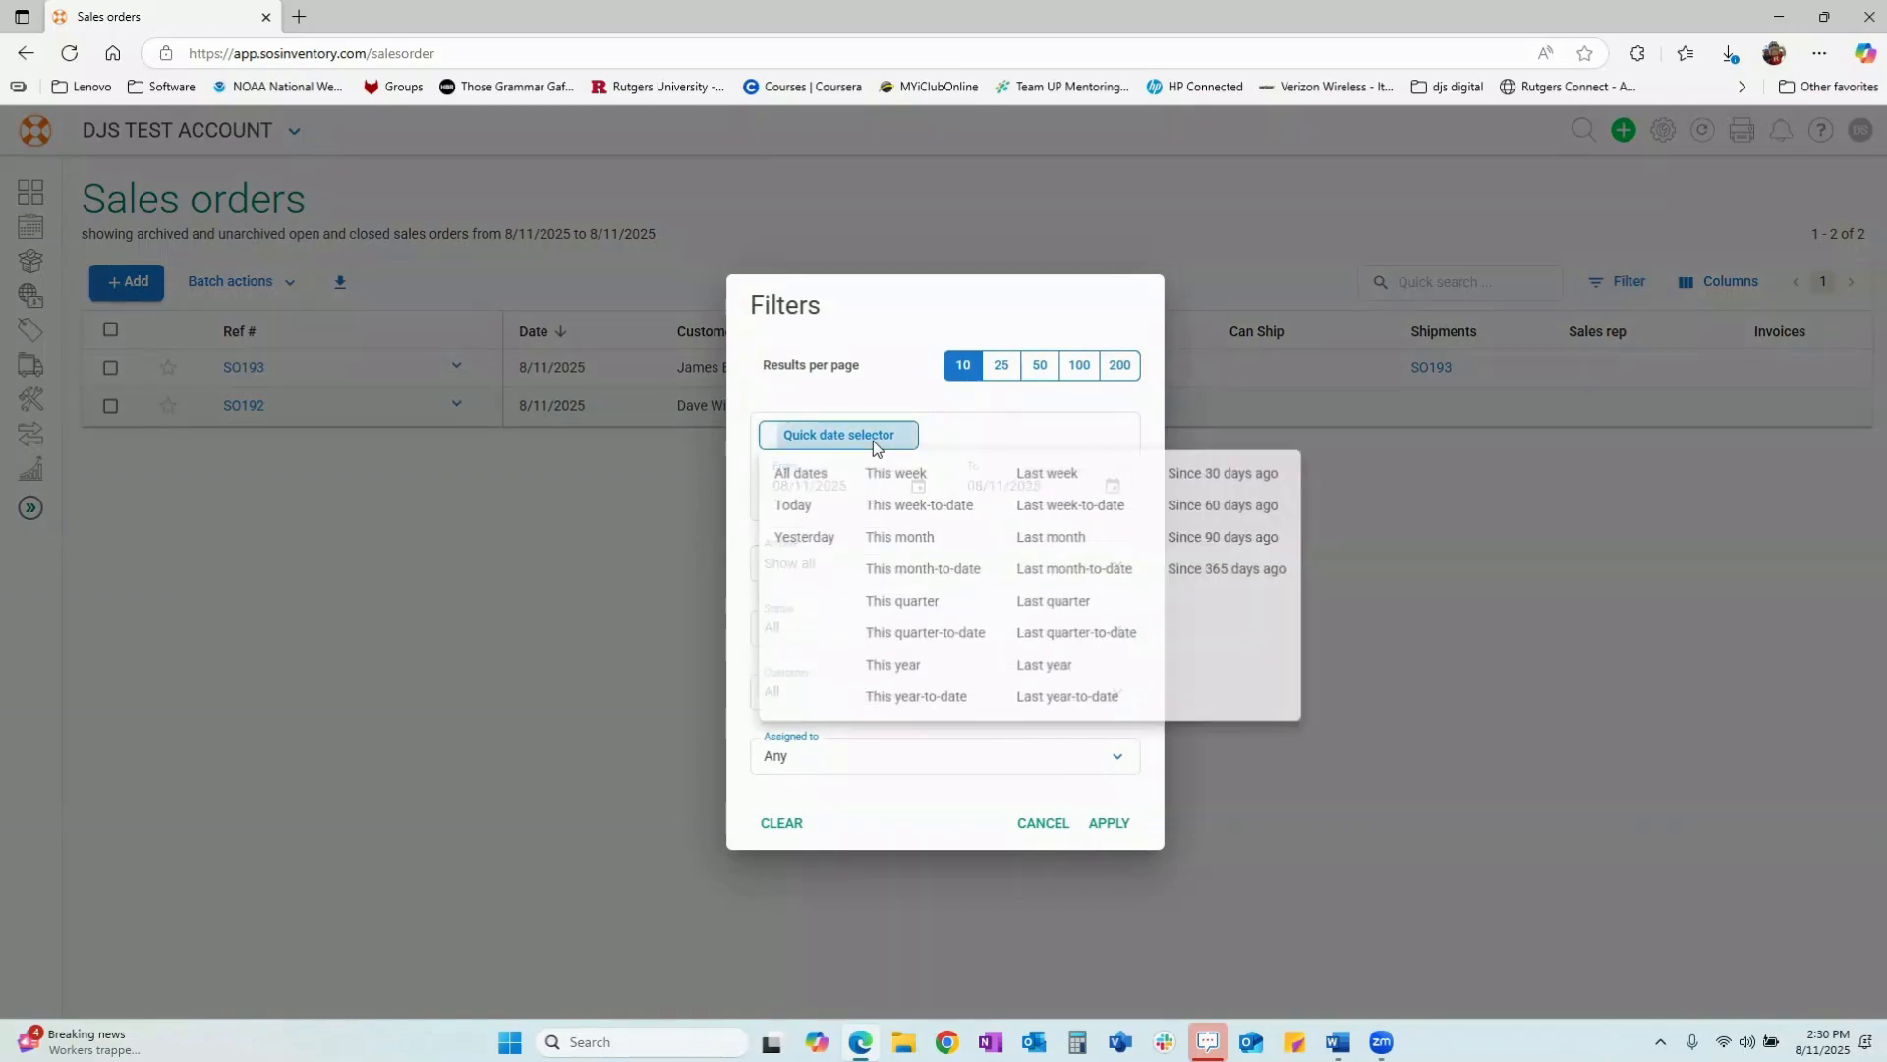
click(794, 474)
click(1111, 825)
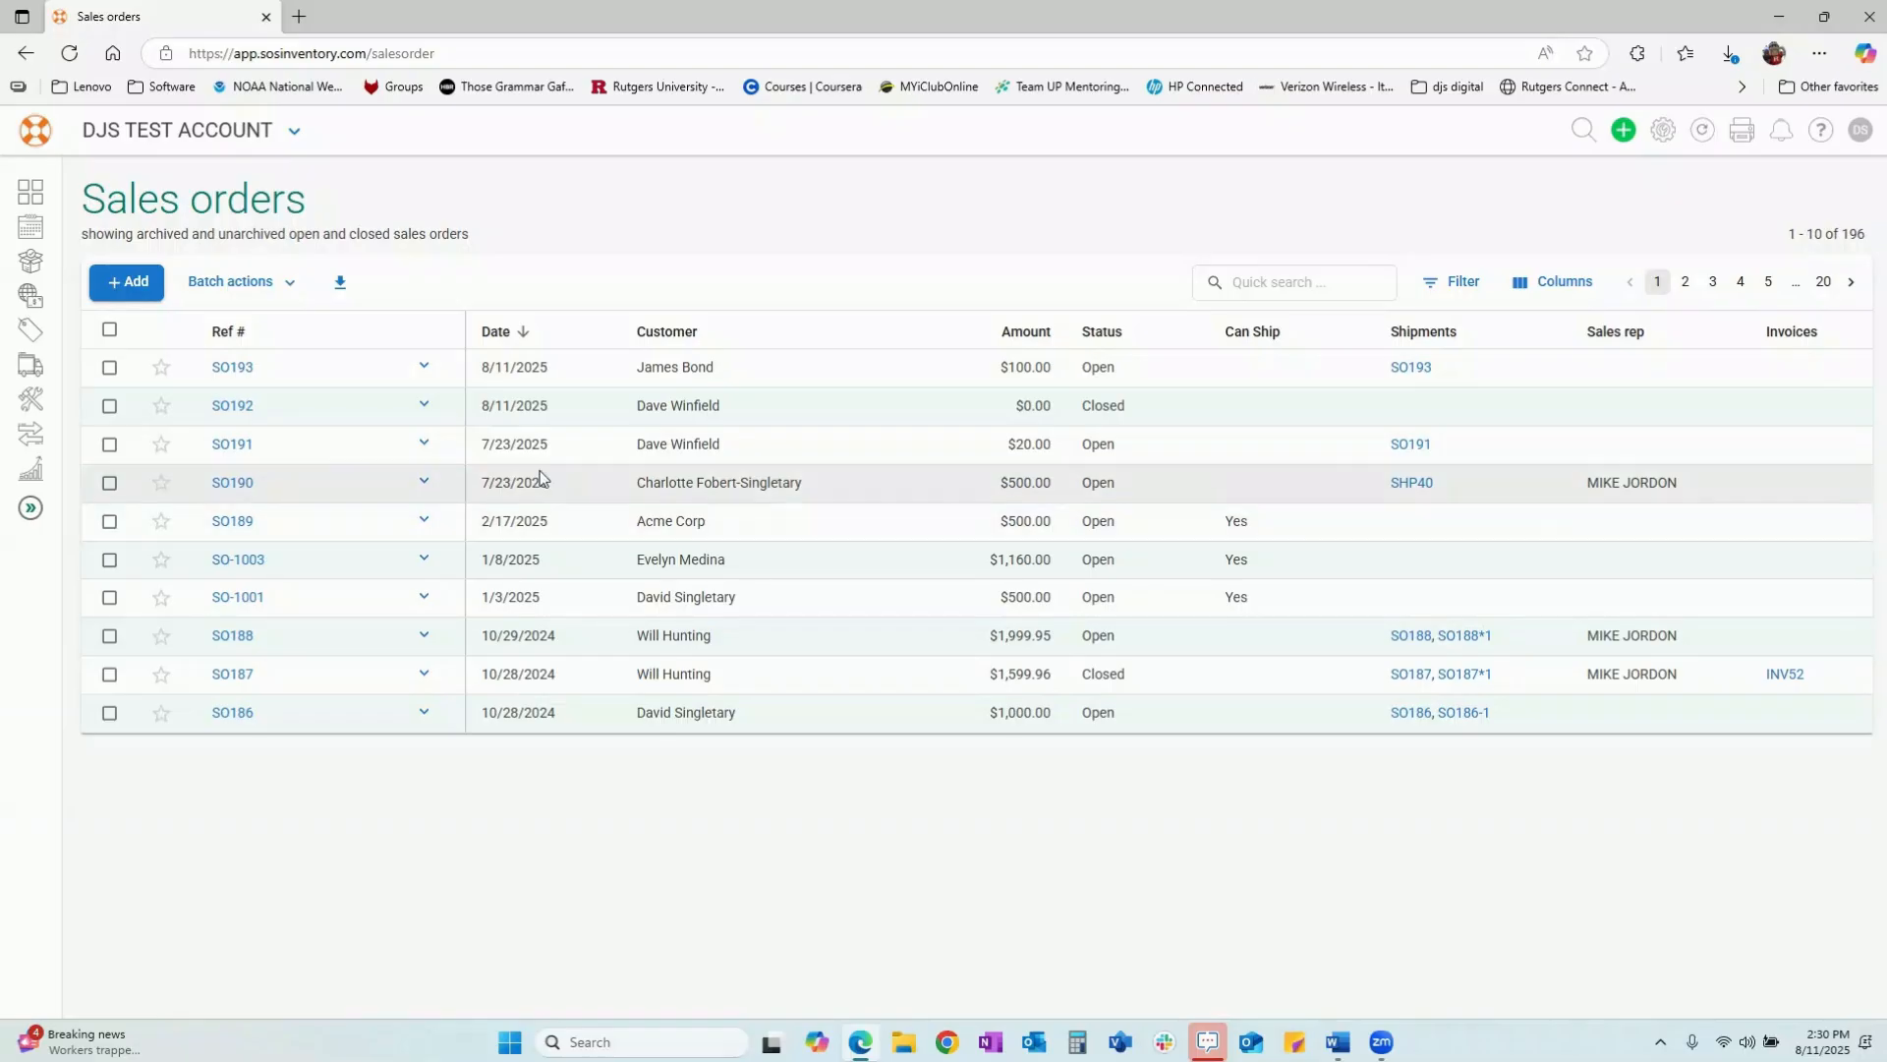
- Open the first sales order in the list and set its date and time to now
click(236, 380)
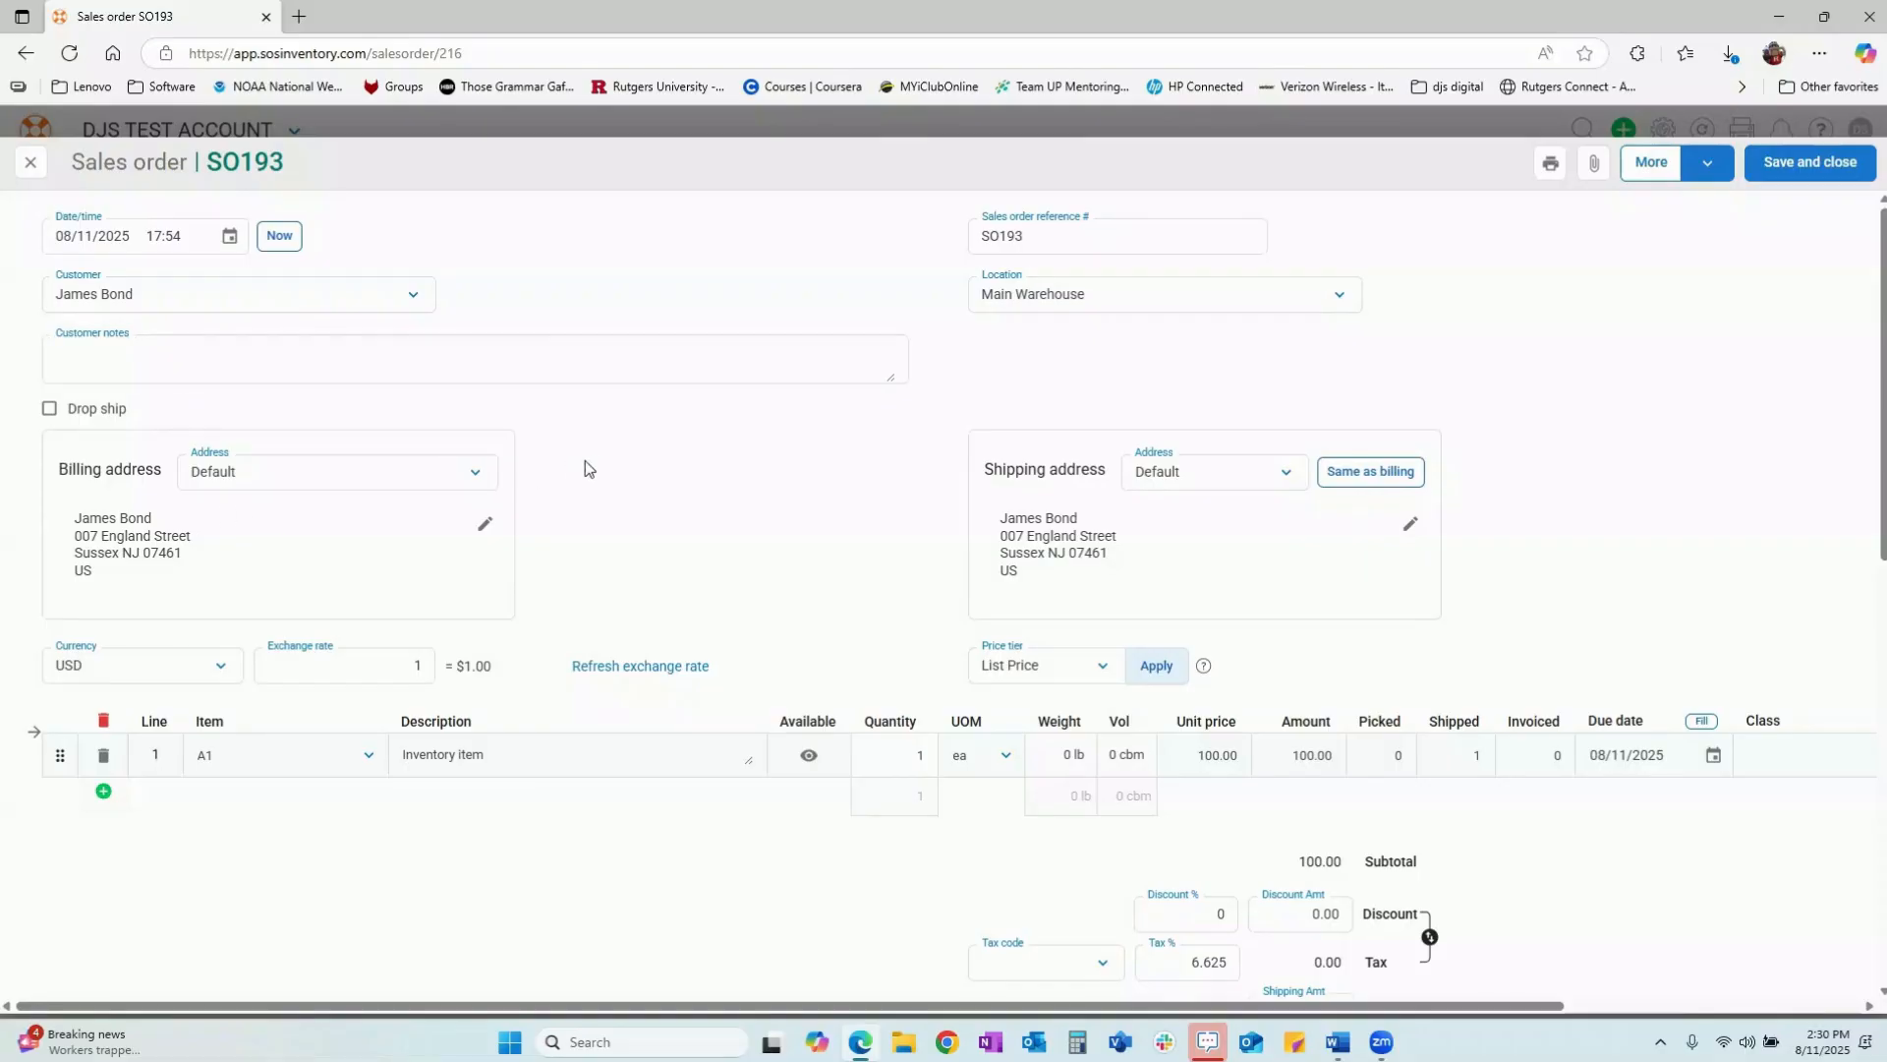
scroll(690, 437, down, 4)
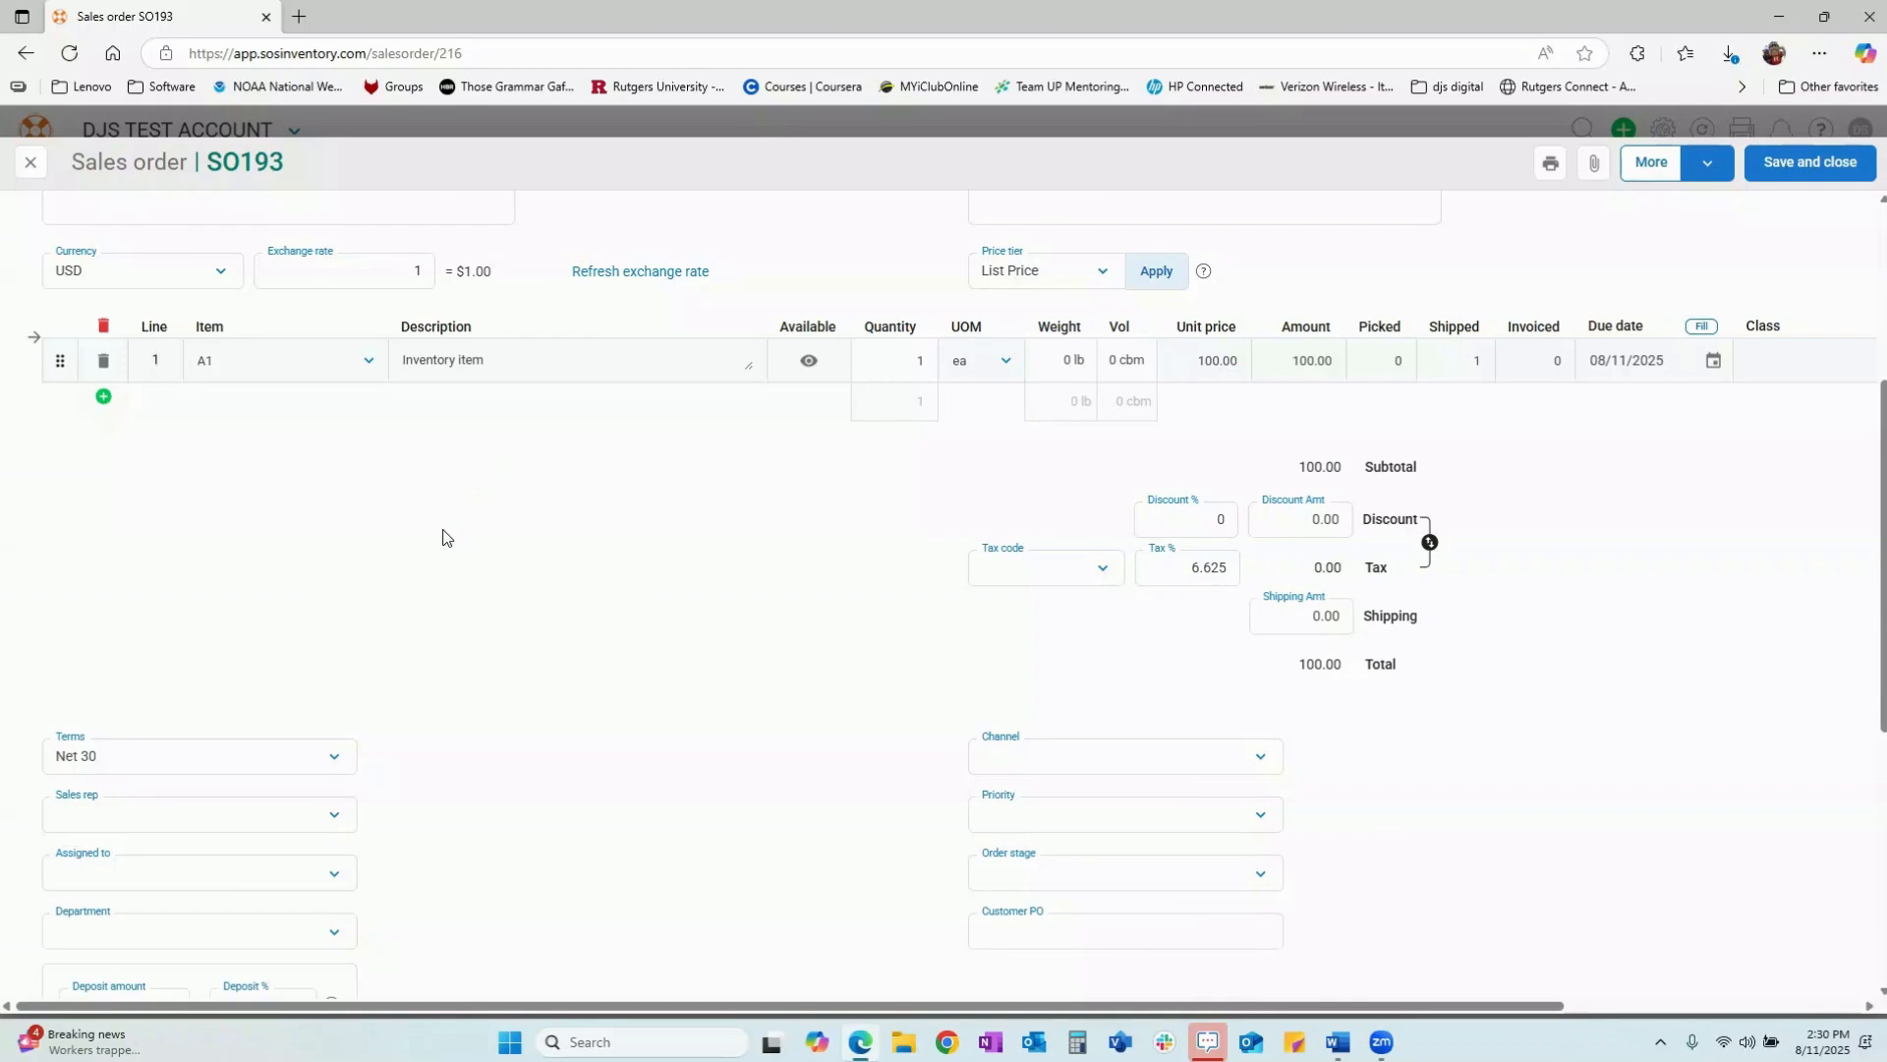
scroll(449, 536, up, 4)
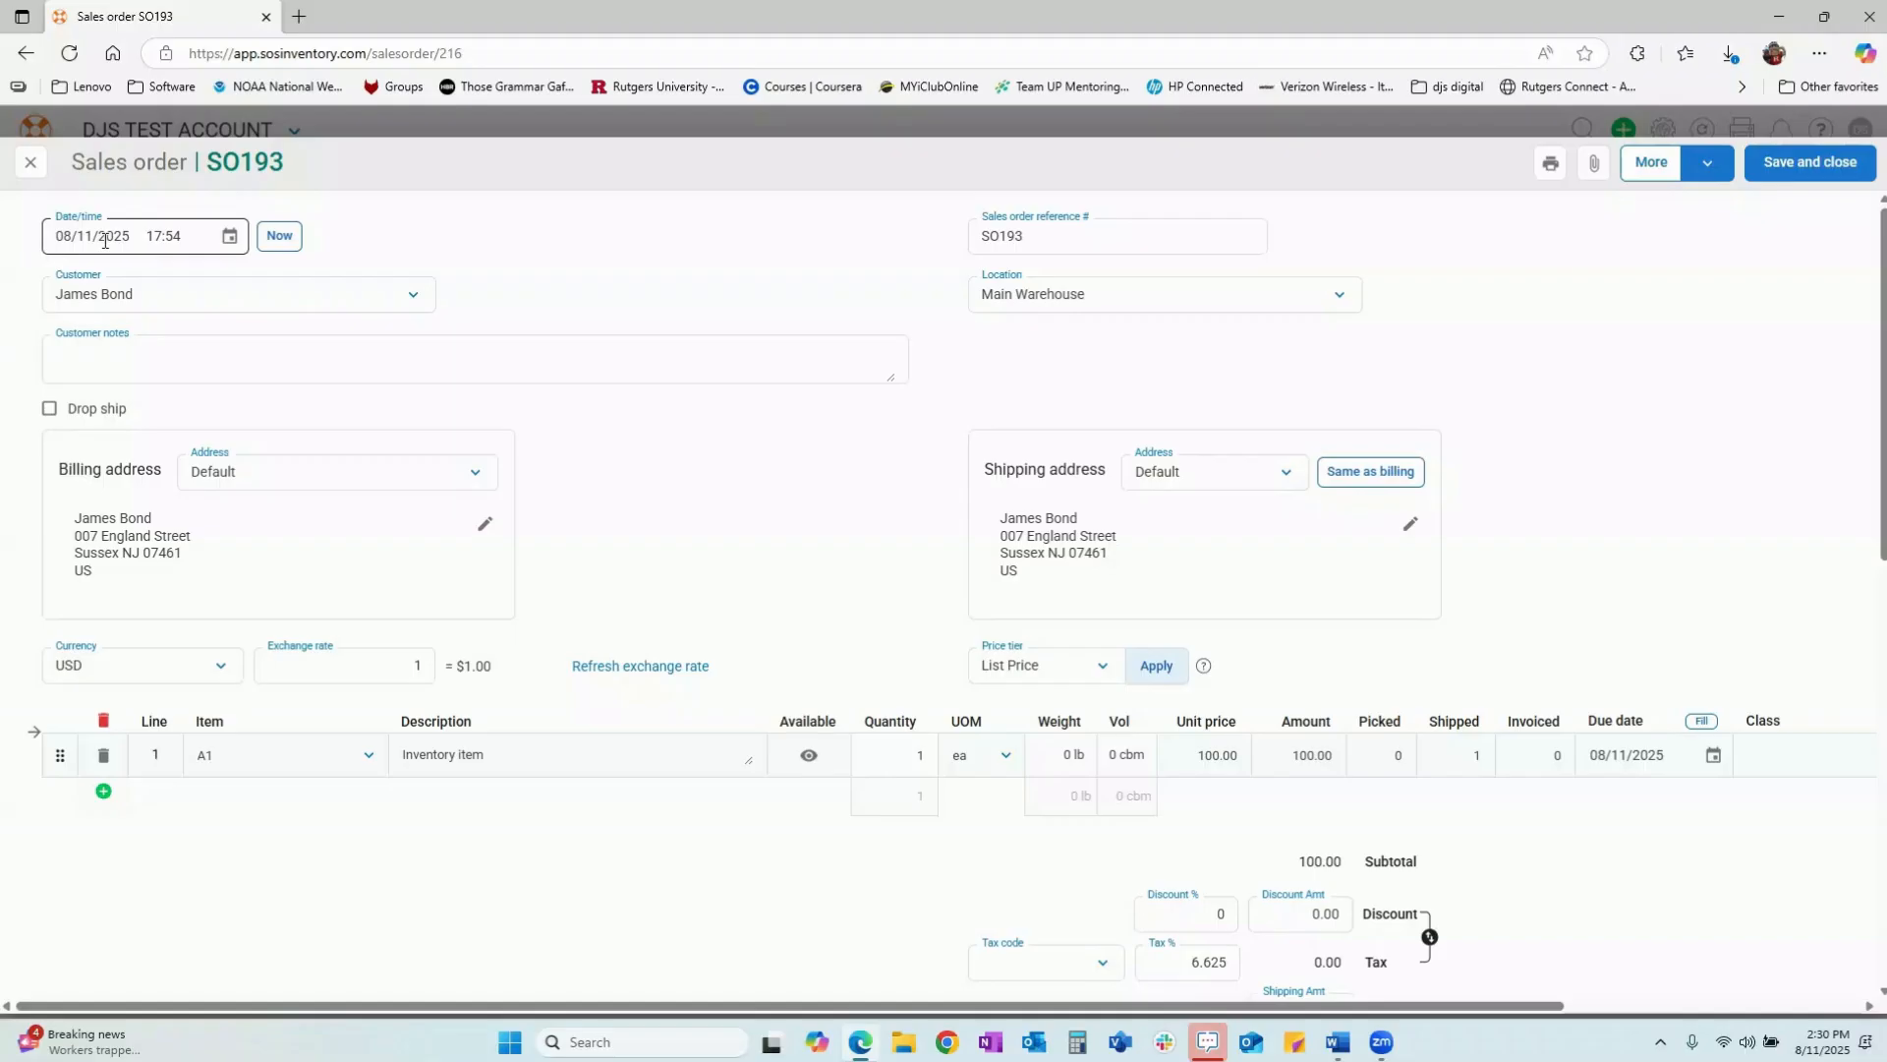
click(280, 241)
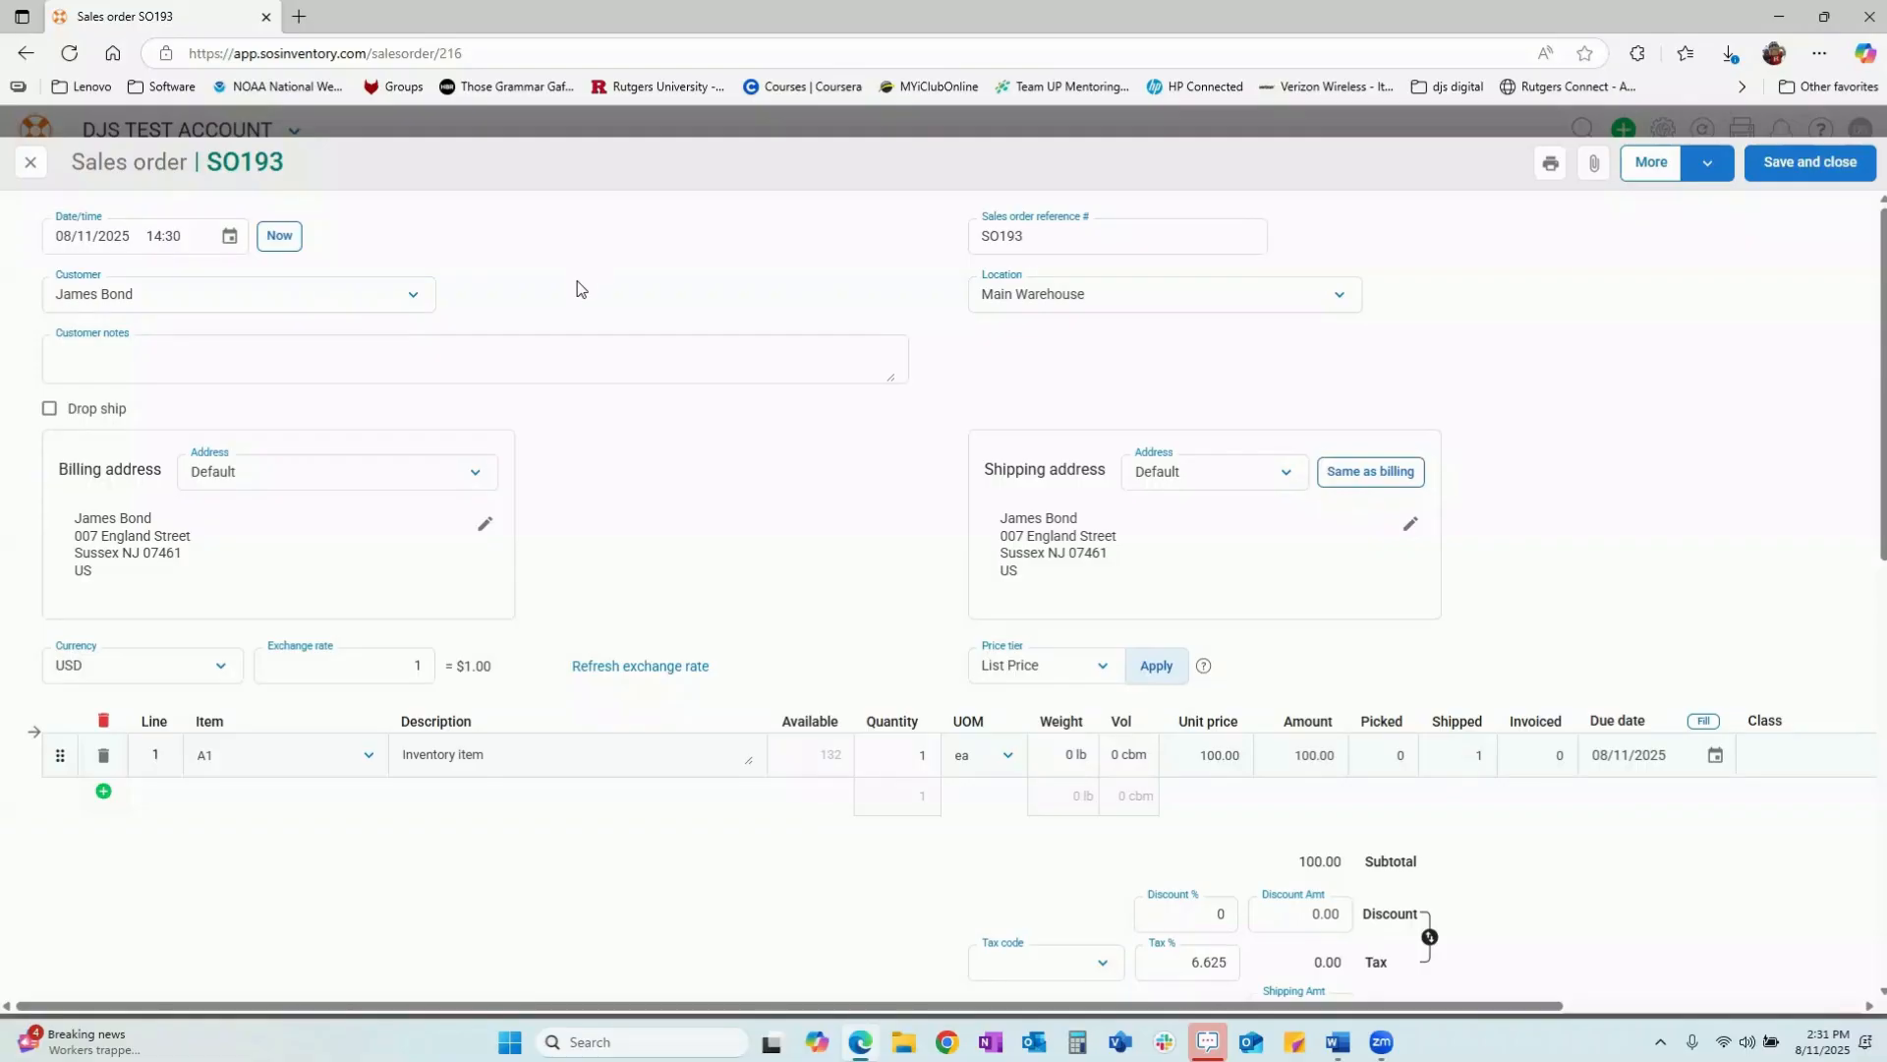
- Review the order's line items, totals, terms, messages and custom field, and save and close the order
scroll(492, 455, down, 4)
scroll(344, 511, up, 2)
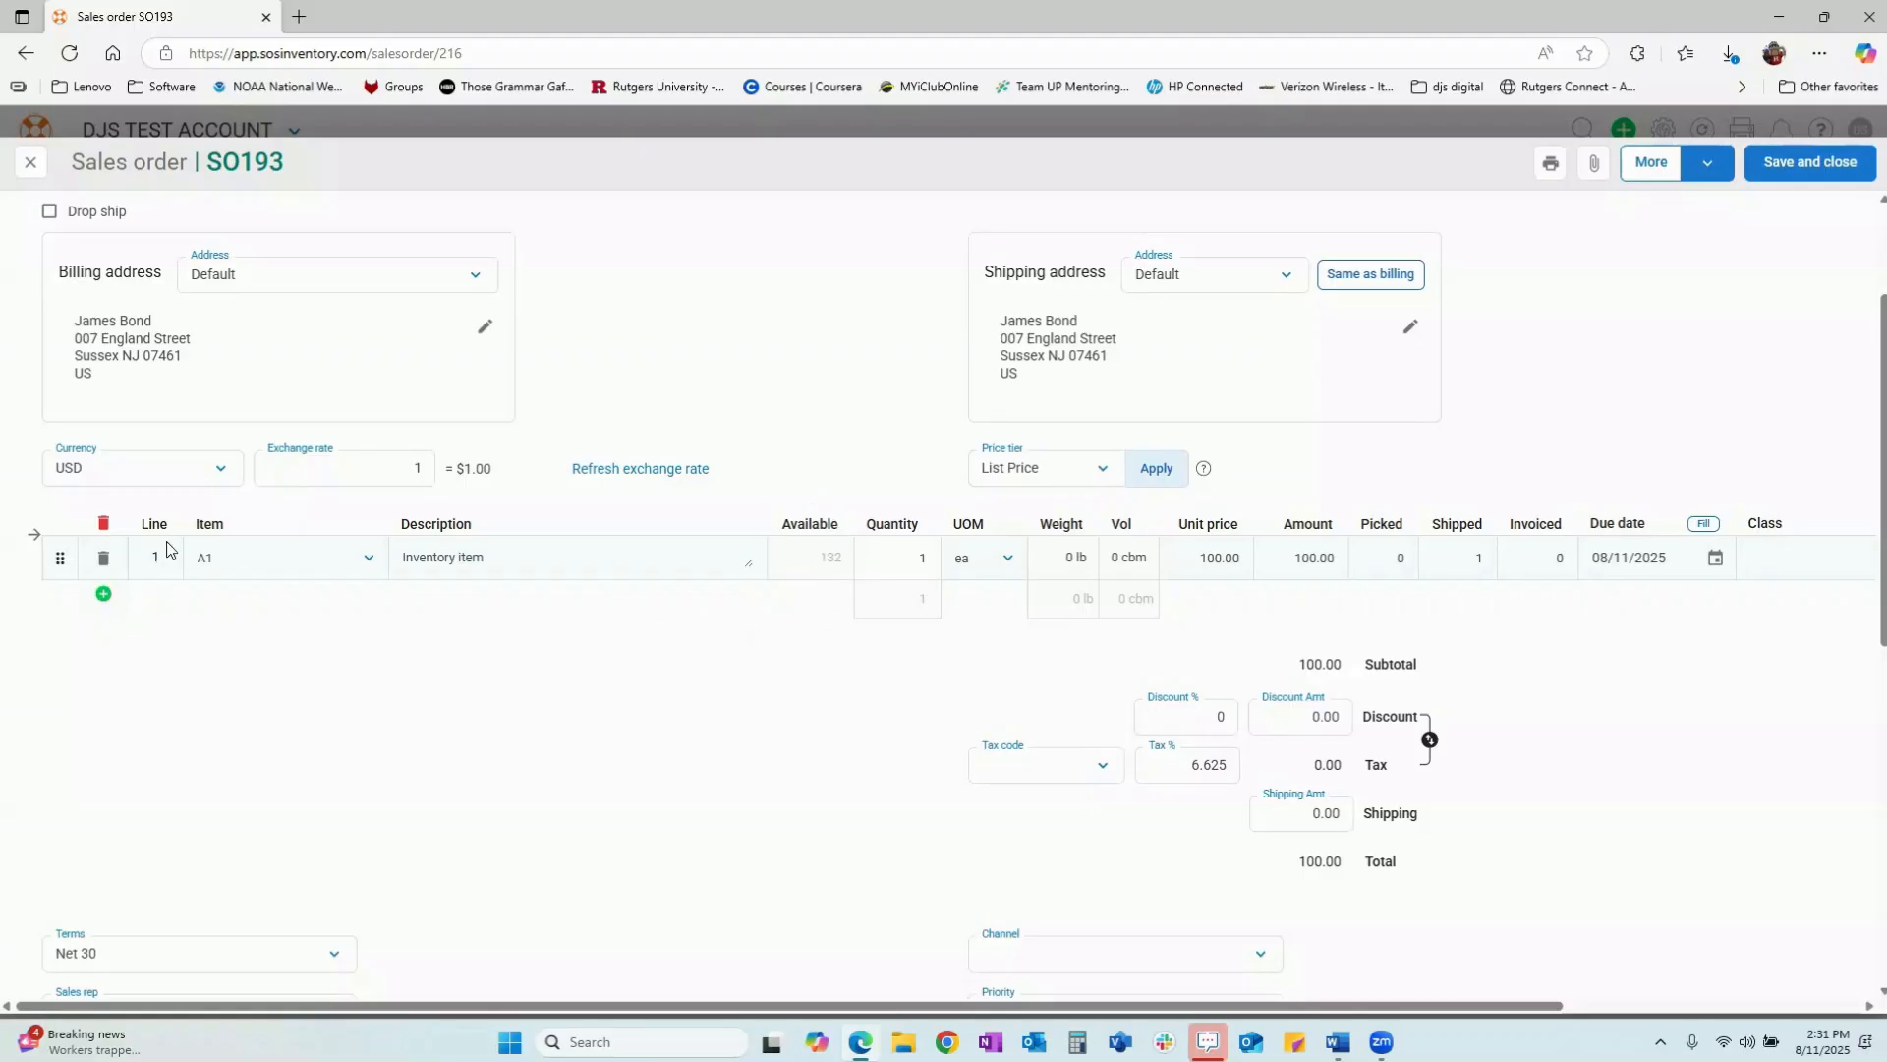
scroll(459, 737, down, 4)
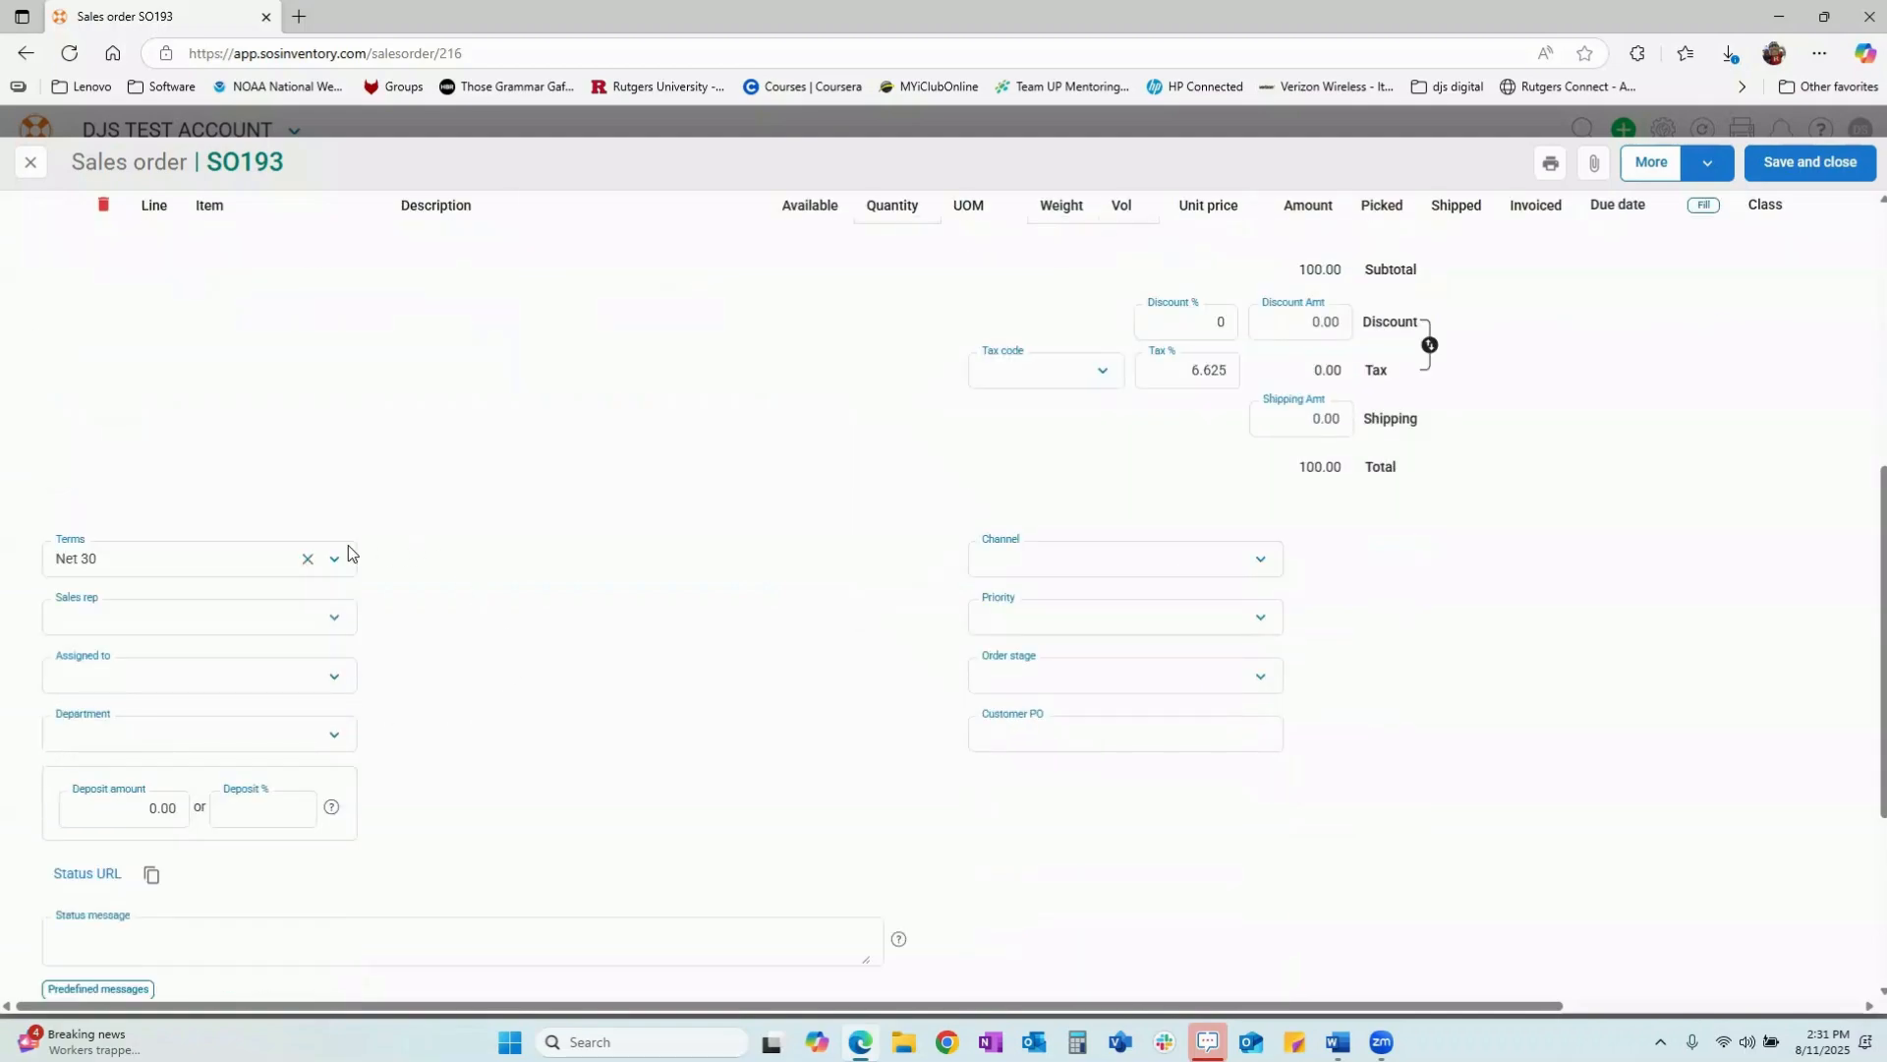
scroll(457, 601, down, 2)
scroll(456, 601, down, 2)
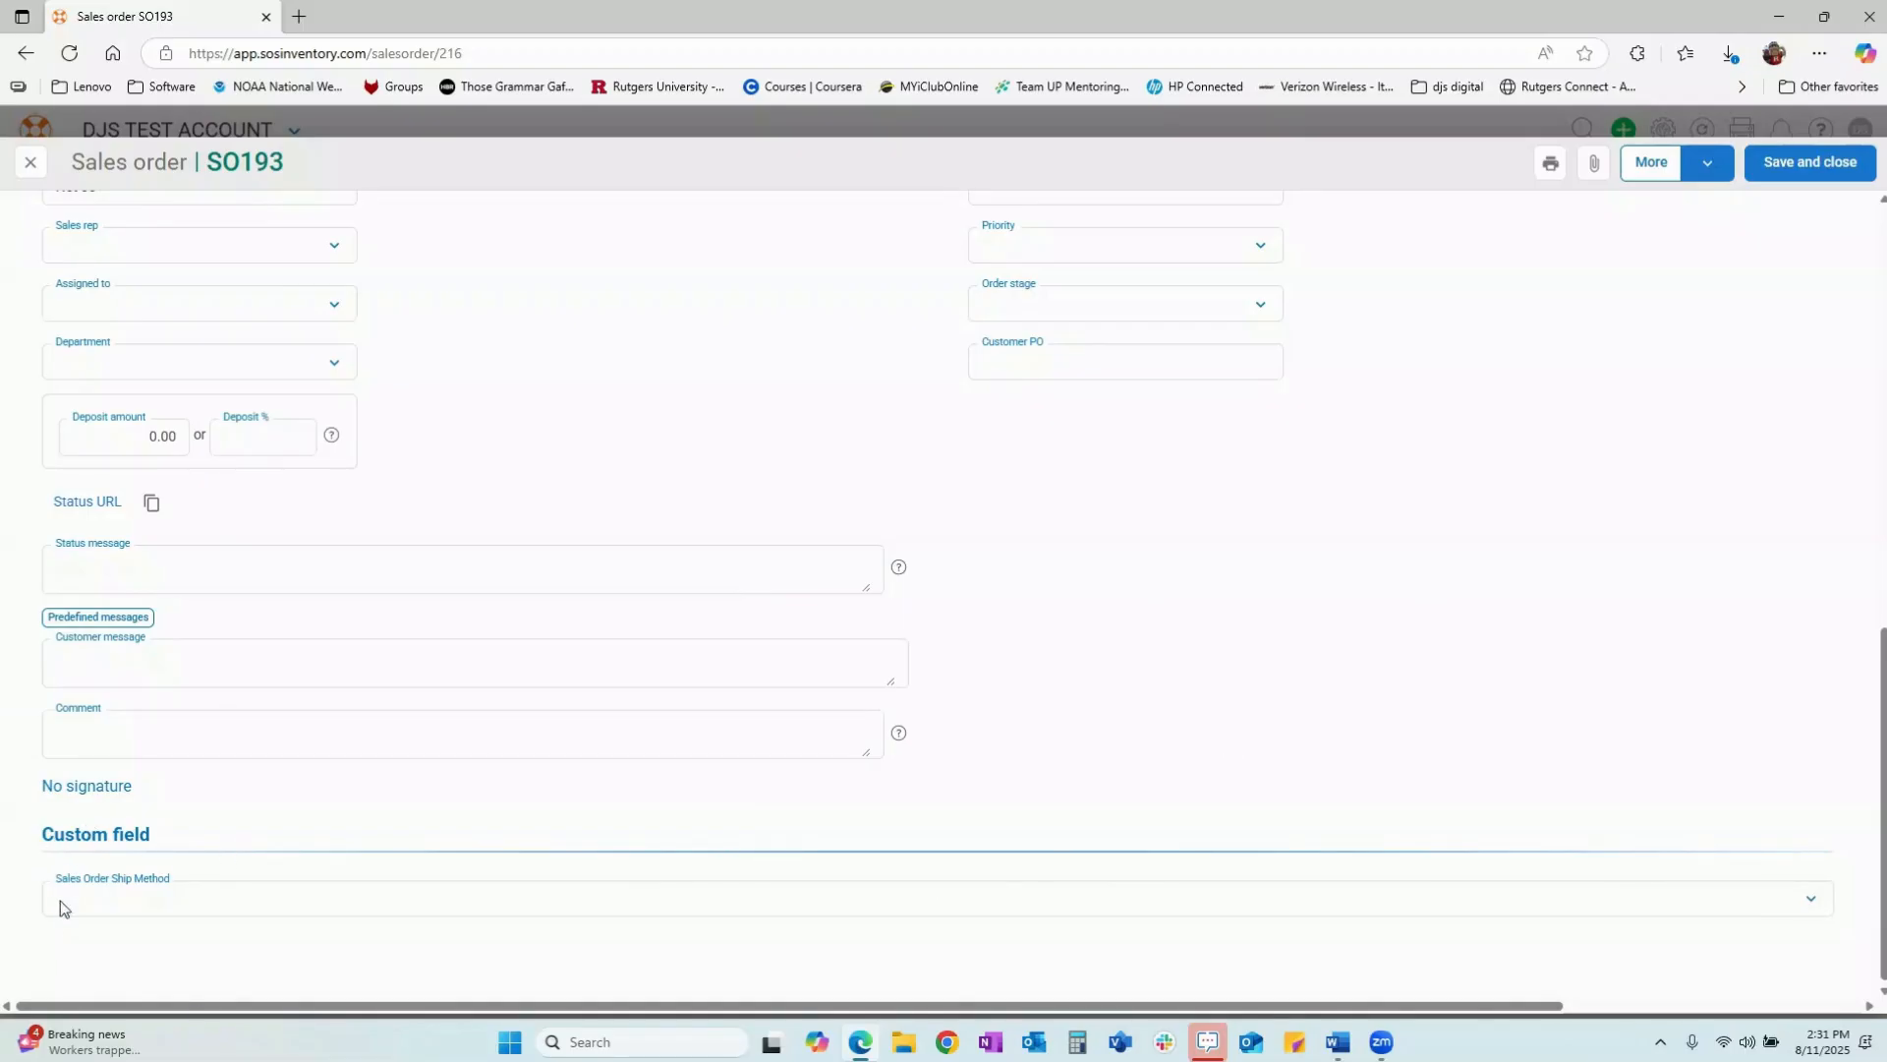
scroll(148, 853, up, 5)
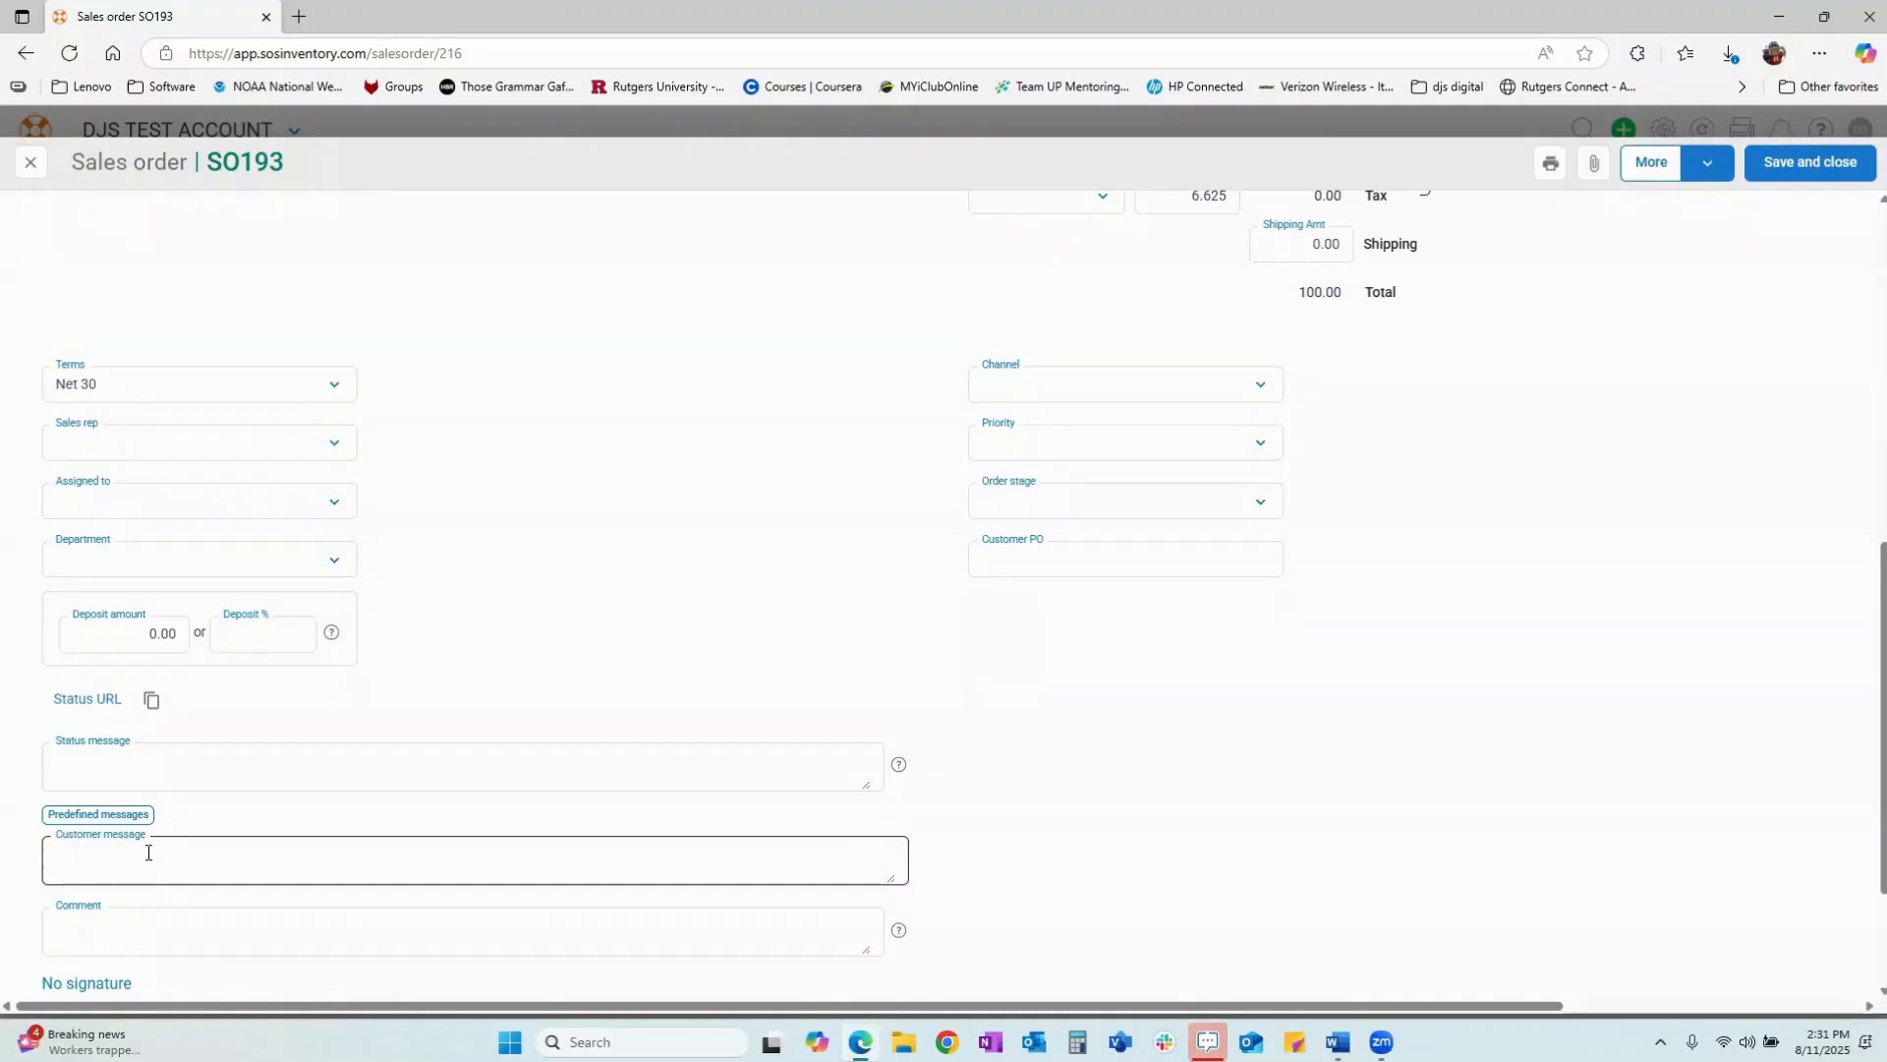
scroll(164, 849, up, 2)
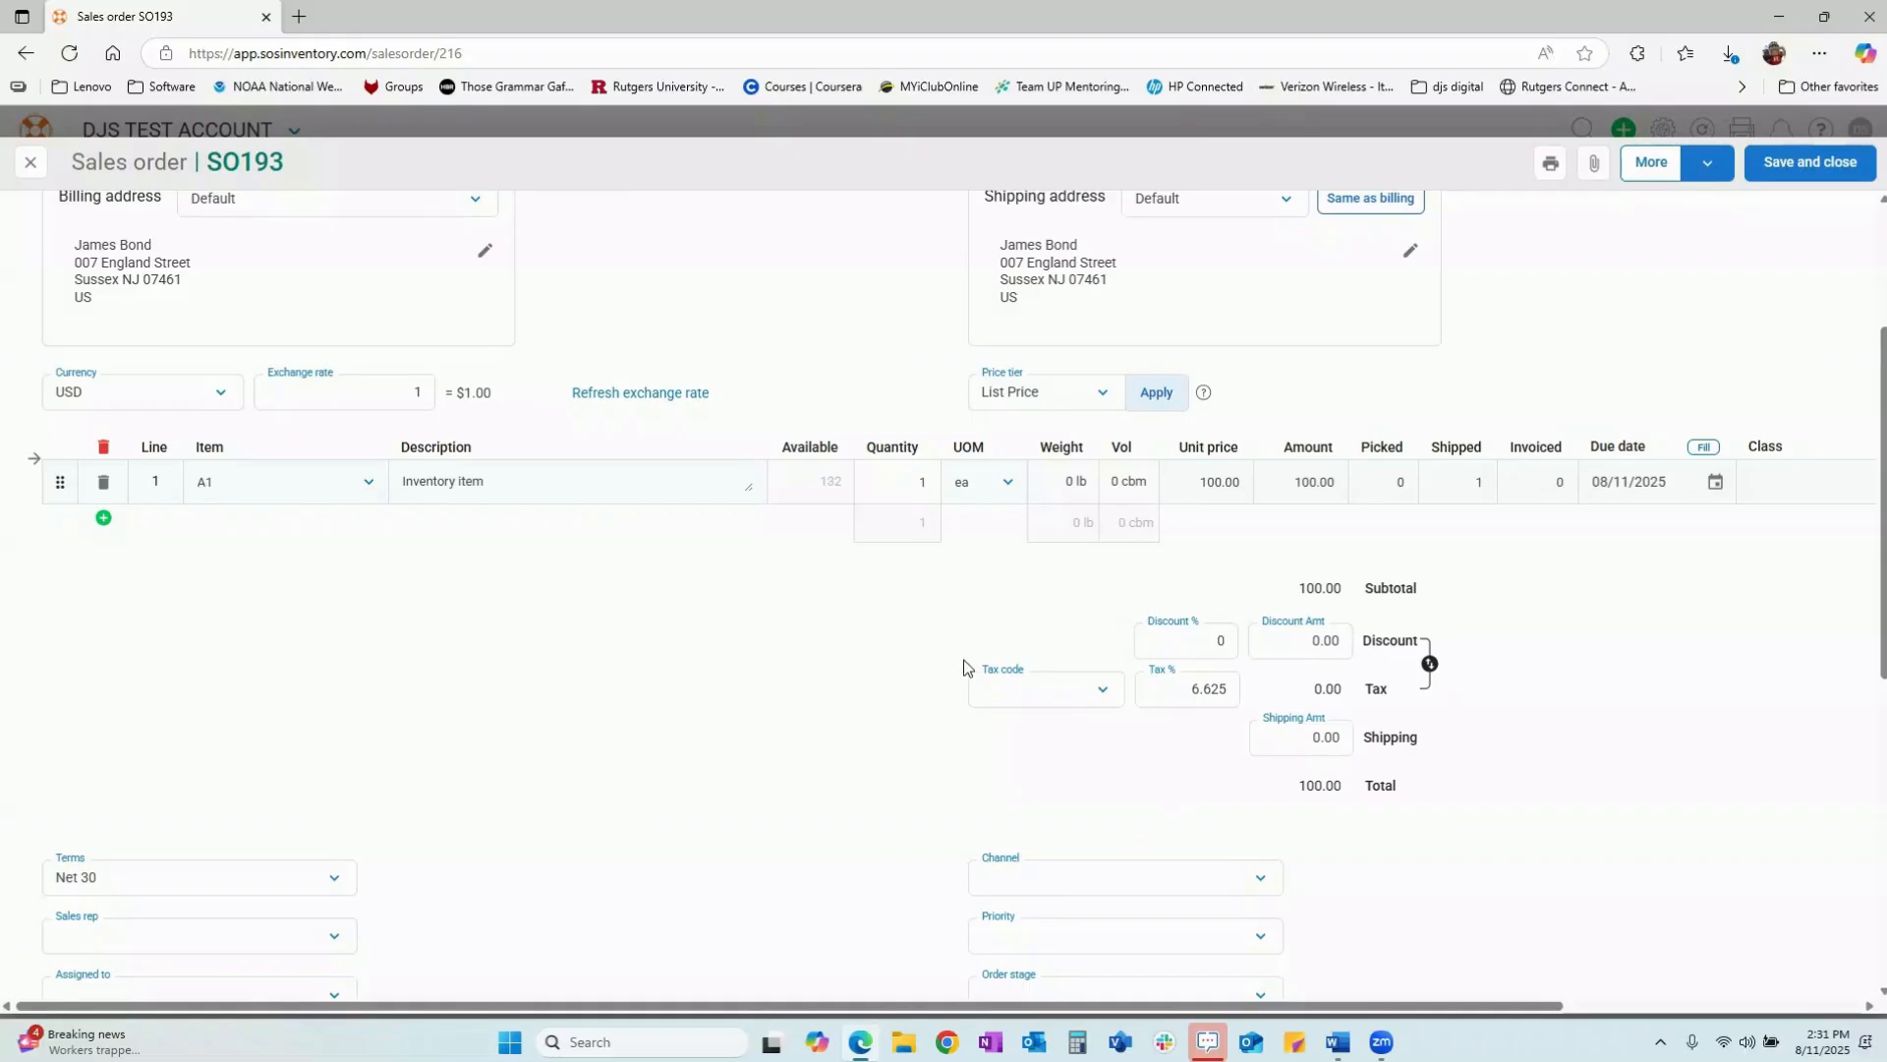
scroll(1540, 648, up, 3)
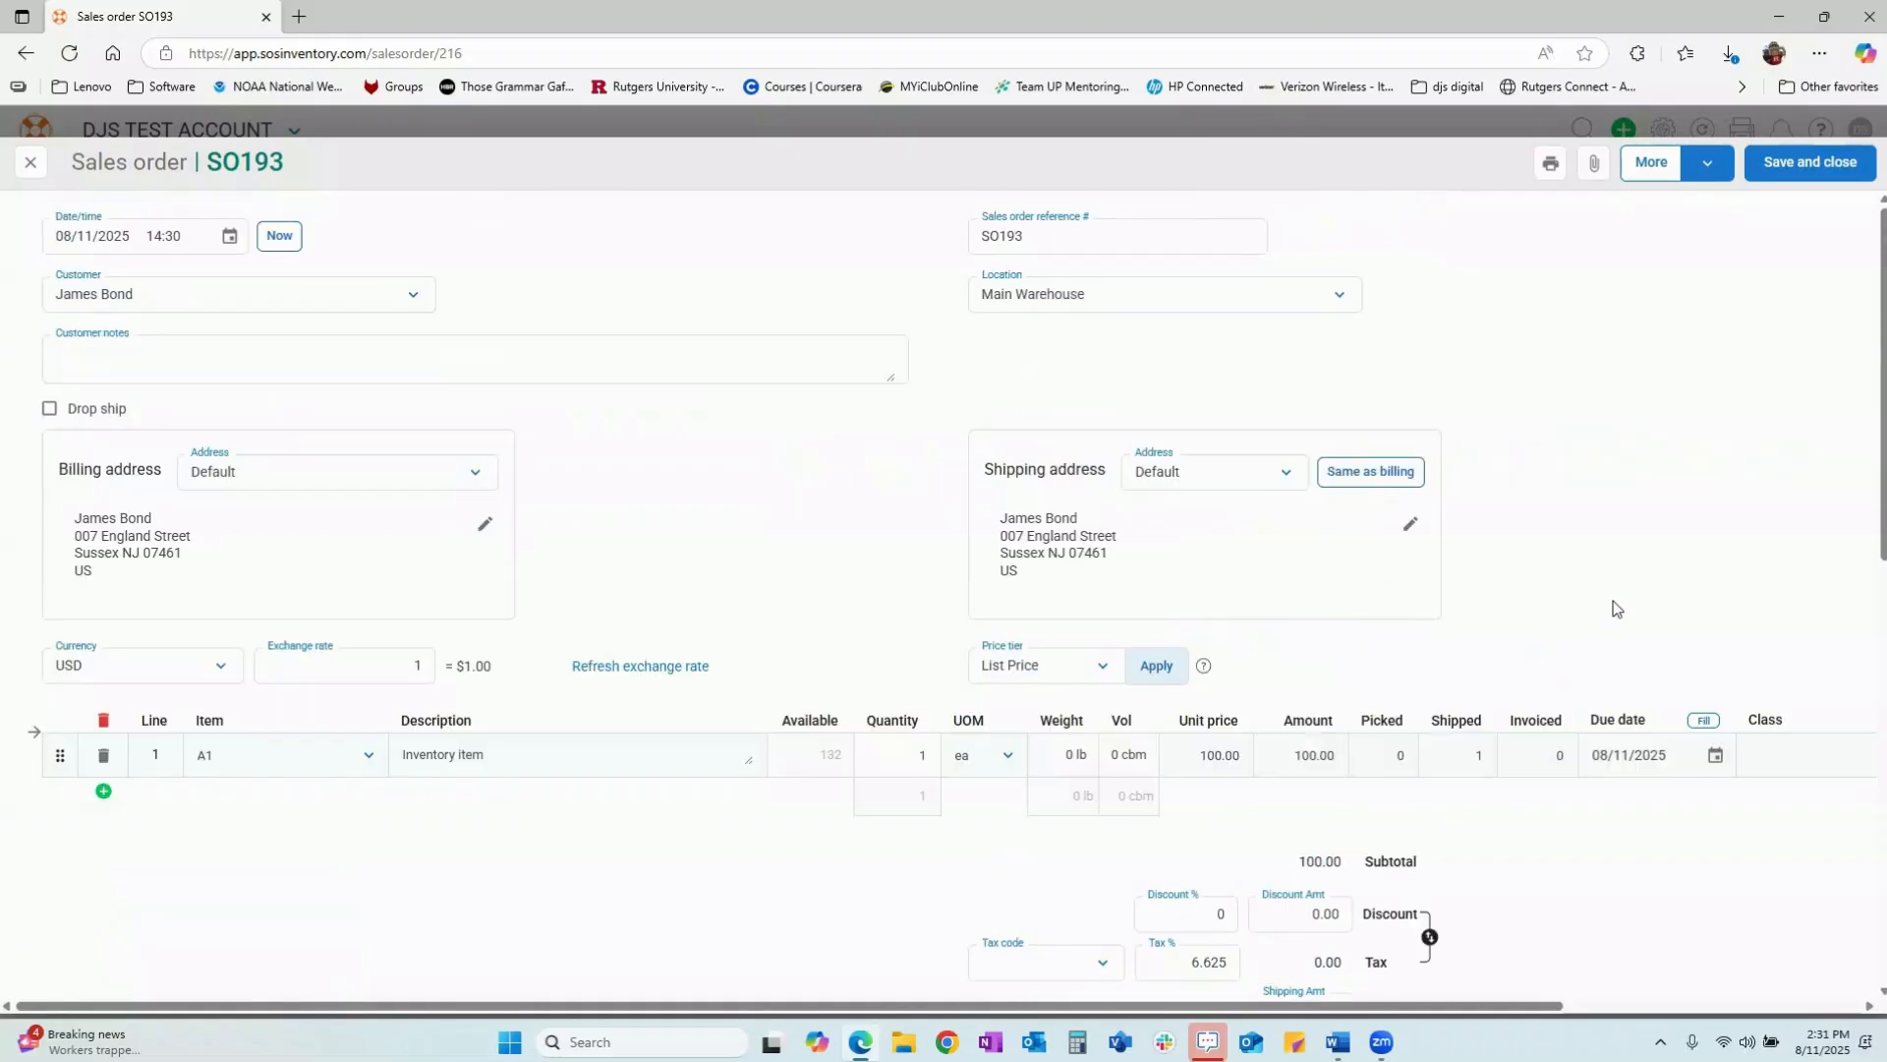
click(1800, 182)
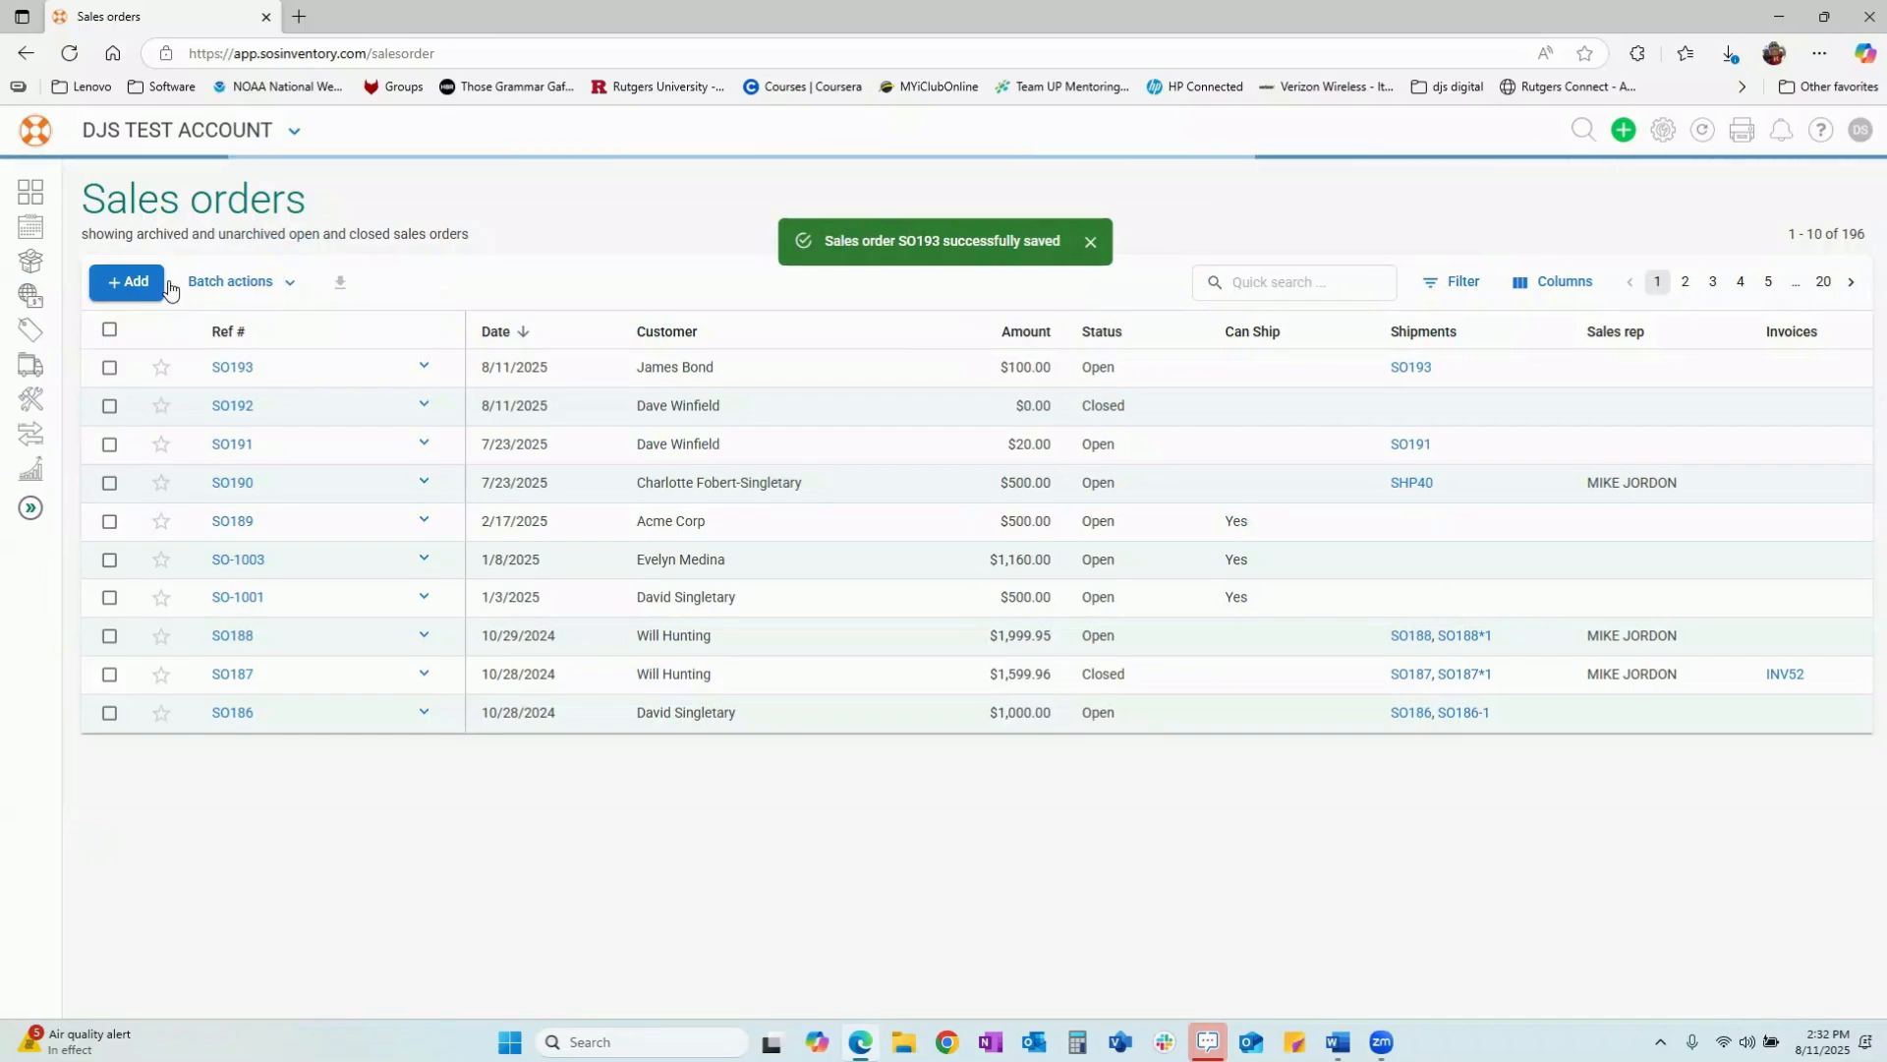
click(137, 286)
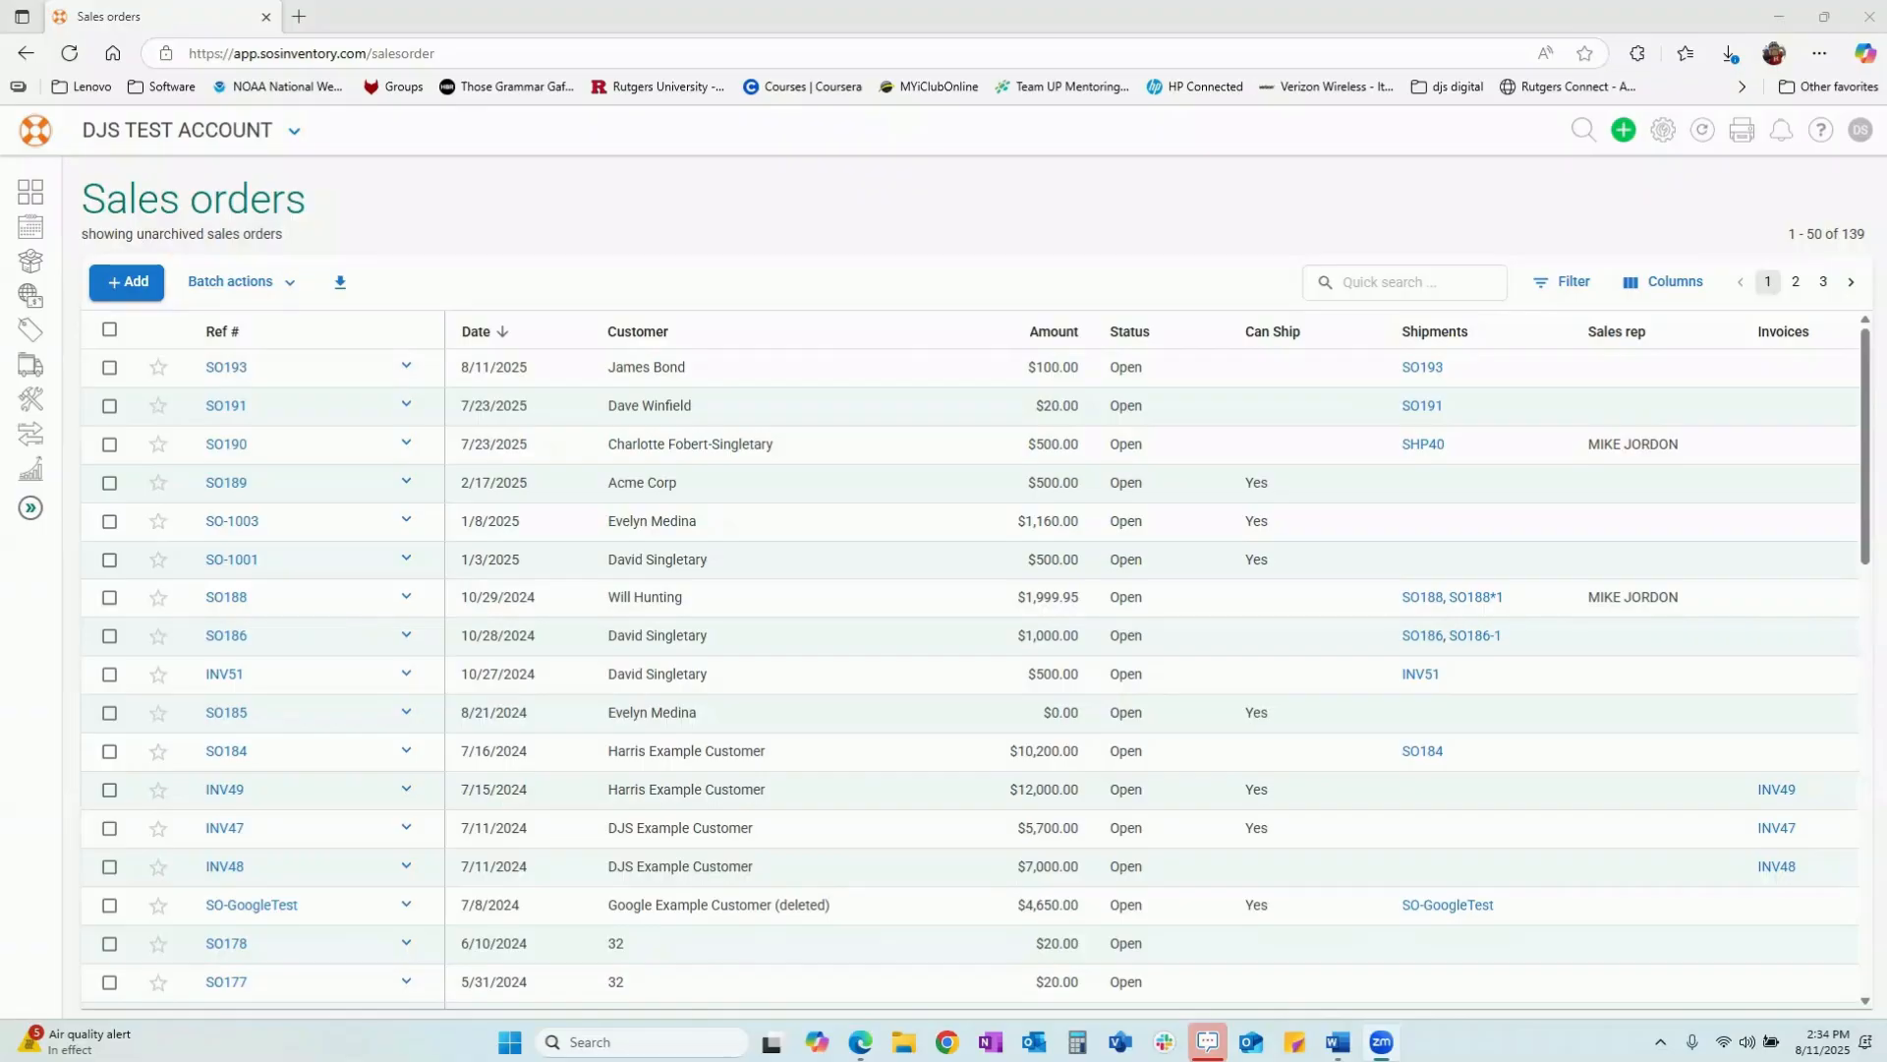
- Find a specific sales order by its reference number with quick search and open it
click(1377, 282)
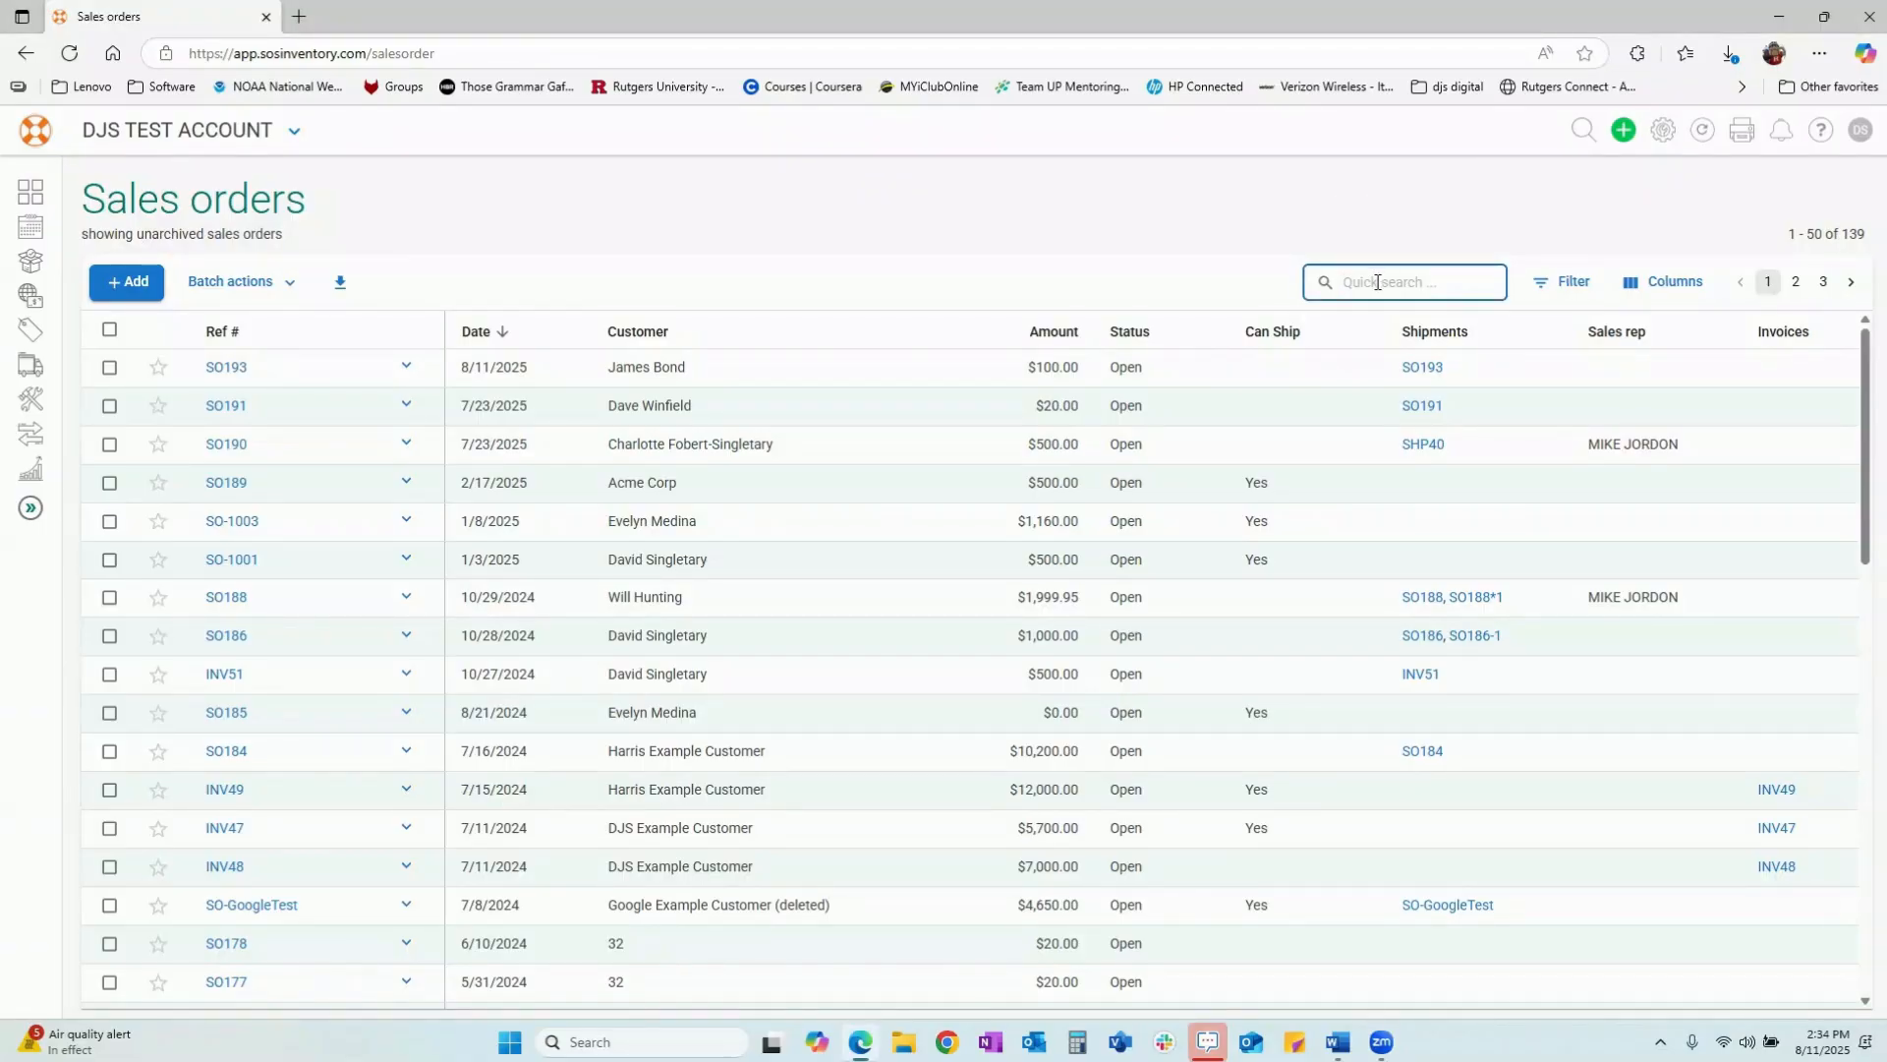
text(so)
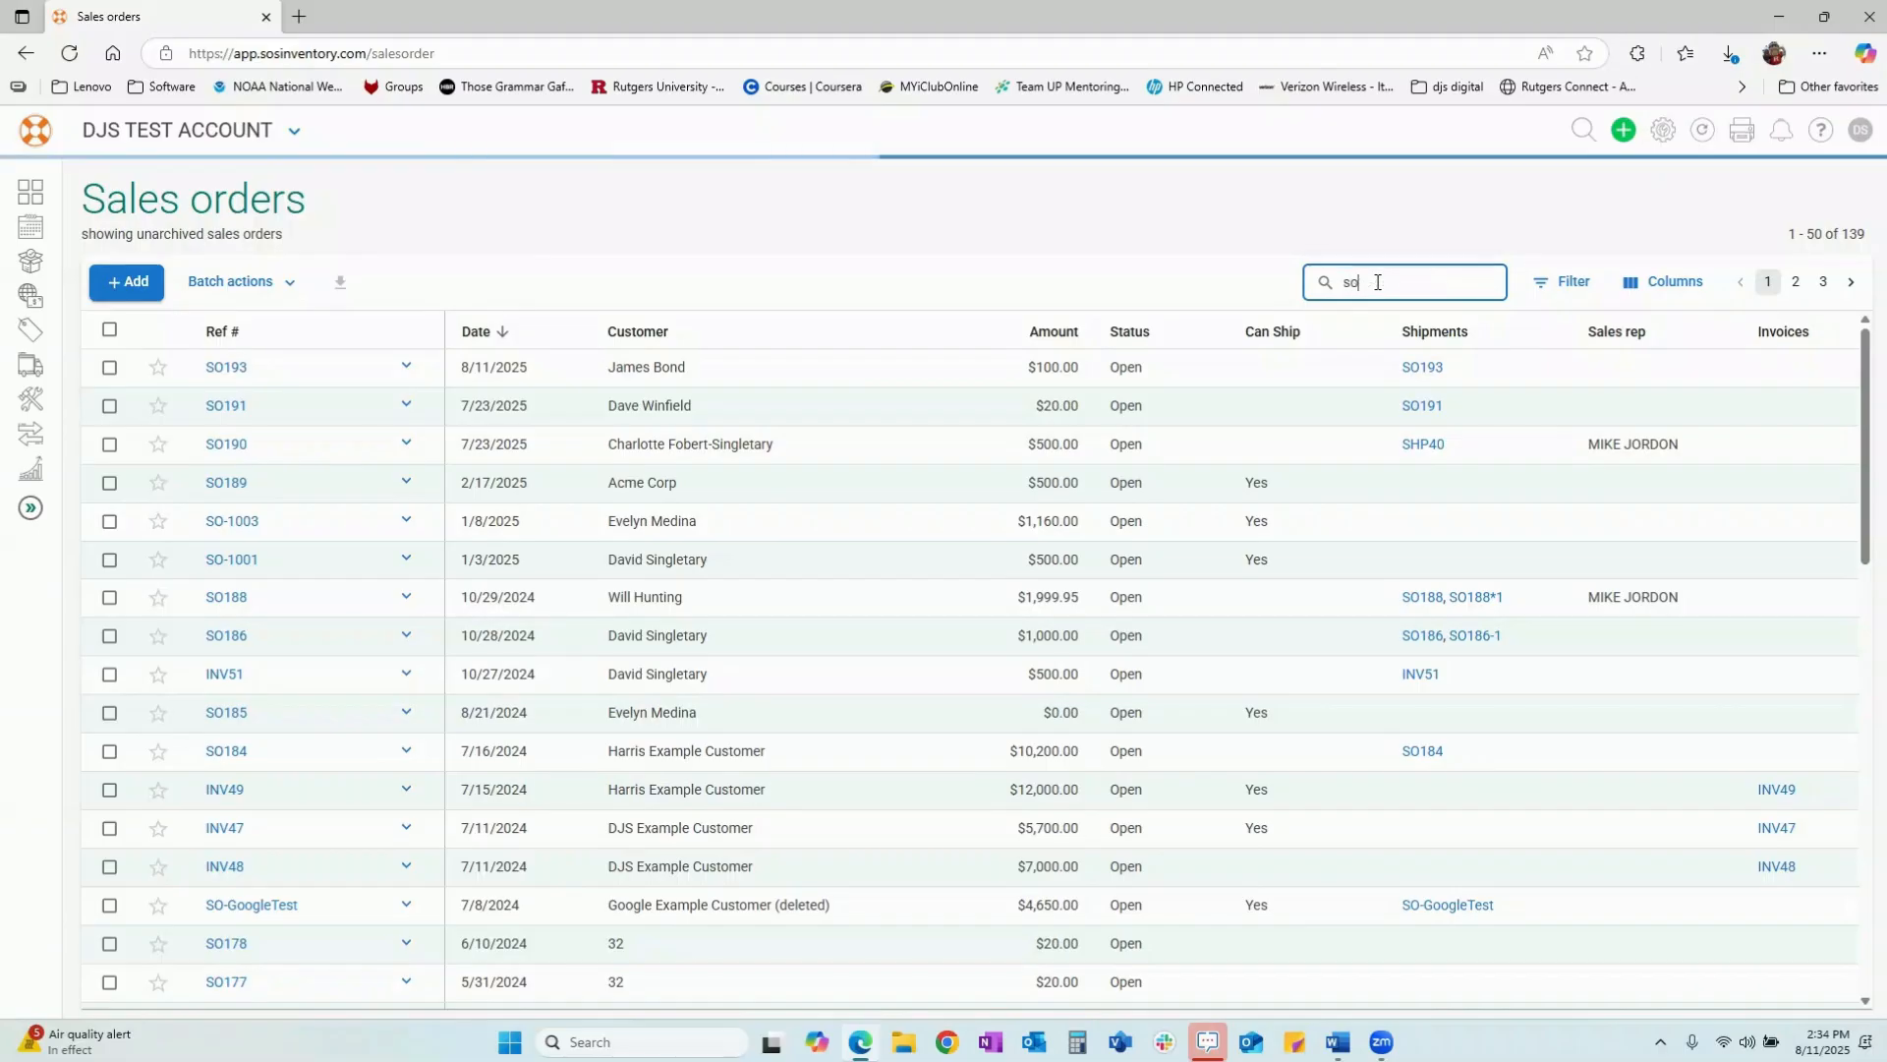
text(16)
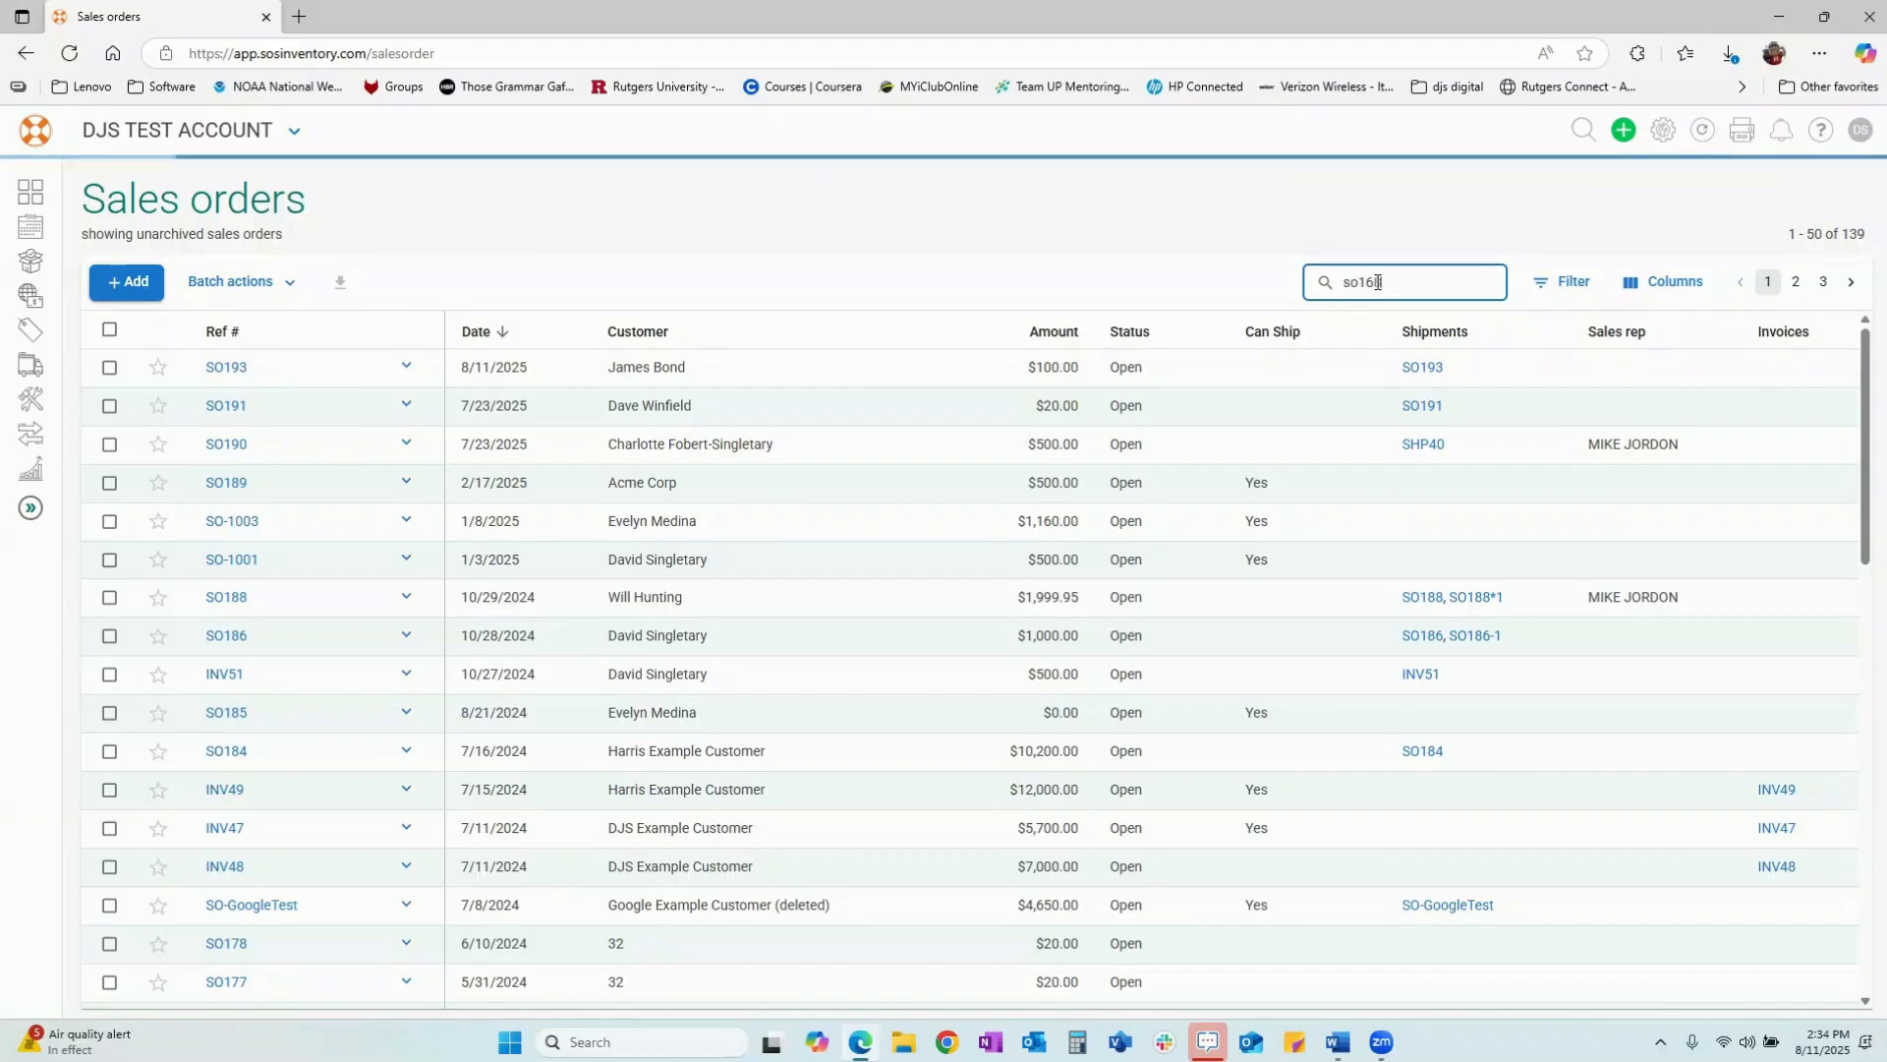
text(8)
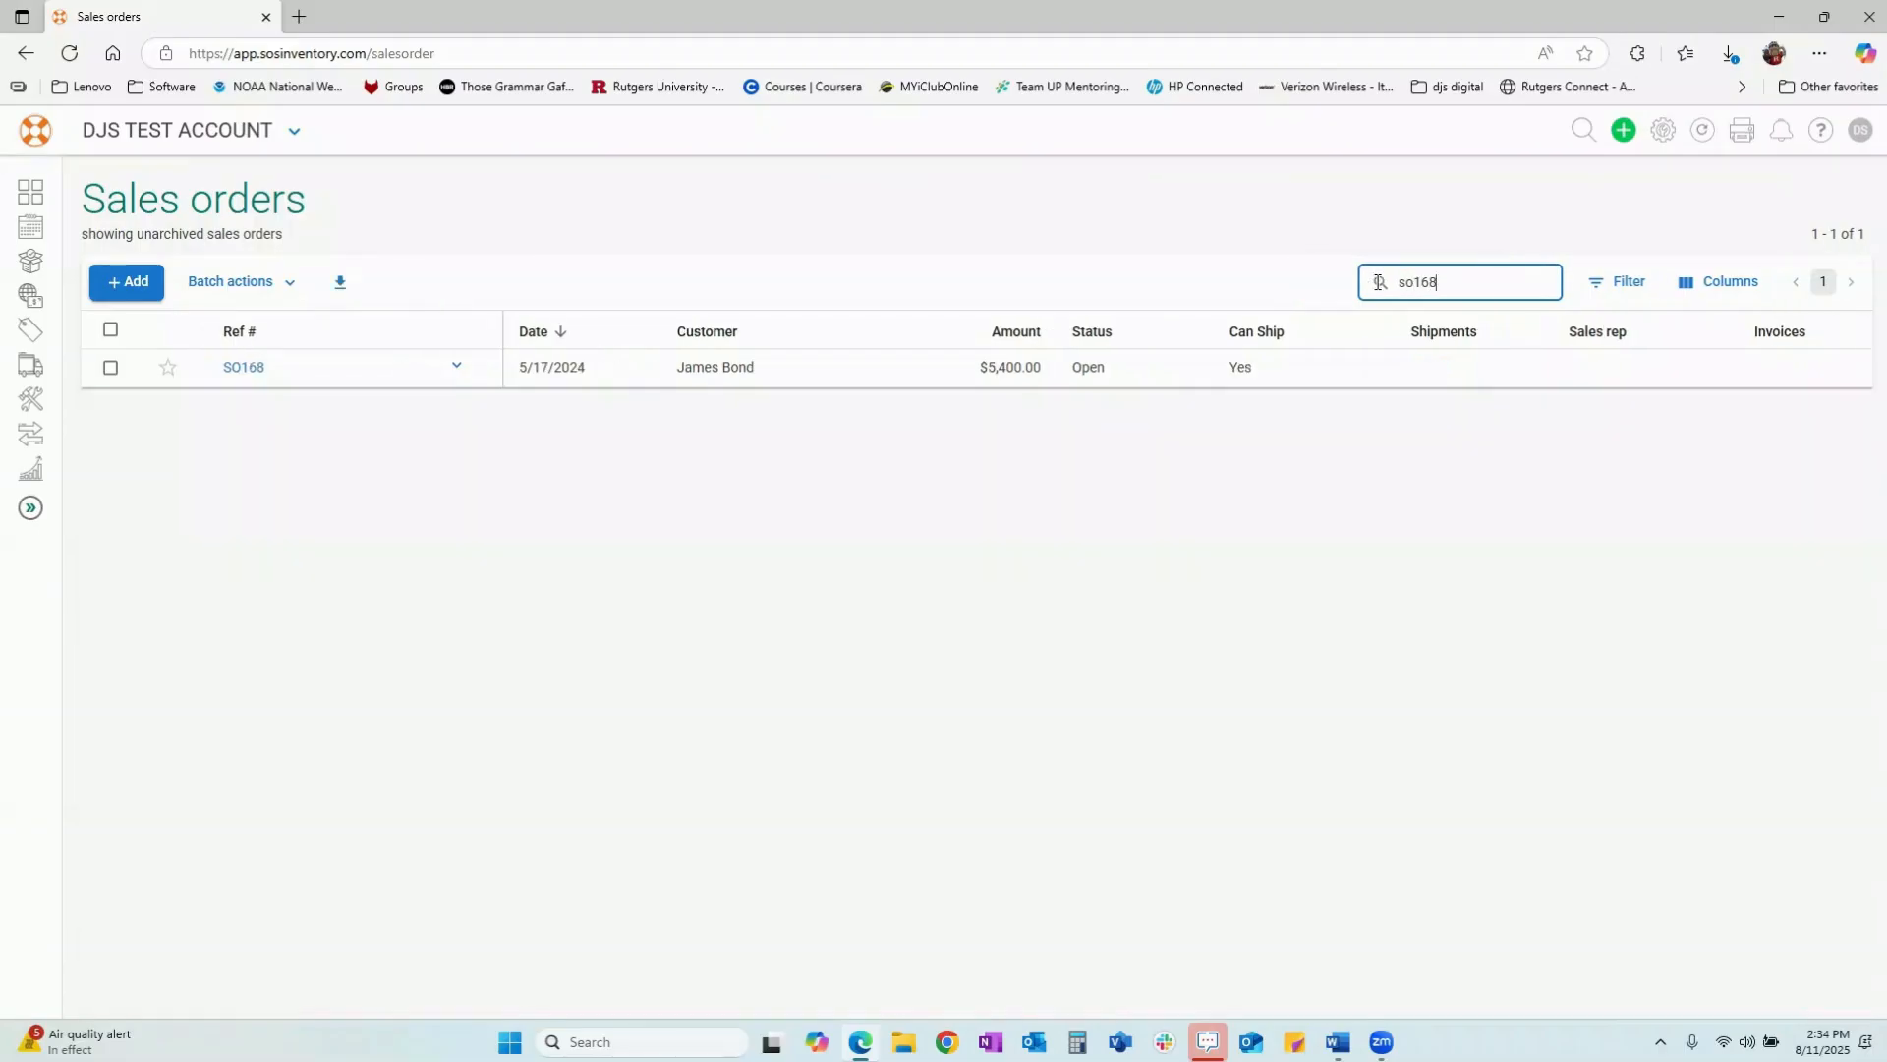
click(242, 368)
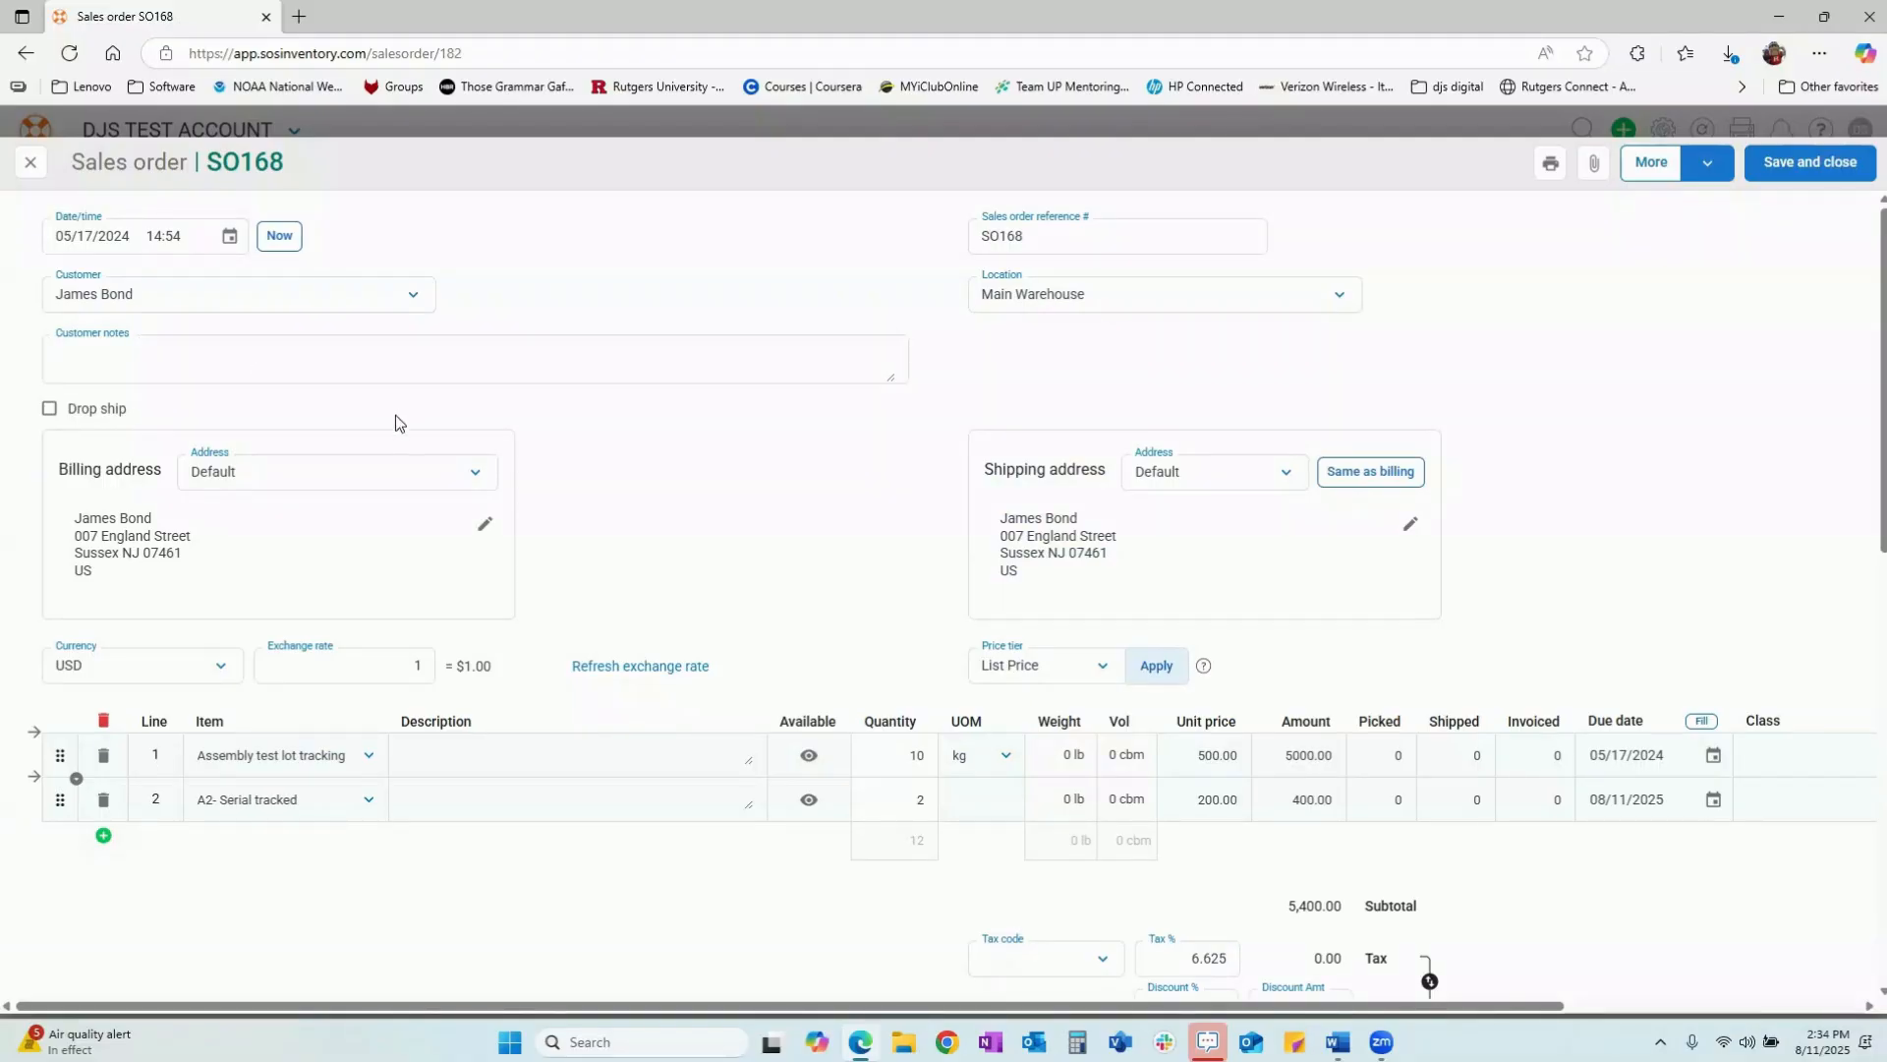
- Examine the price tiers available for the open sales order without choosing a different one
scroll(396, 415, down, 2)
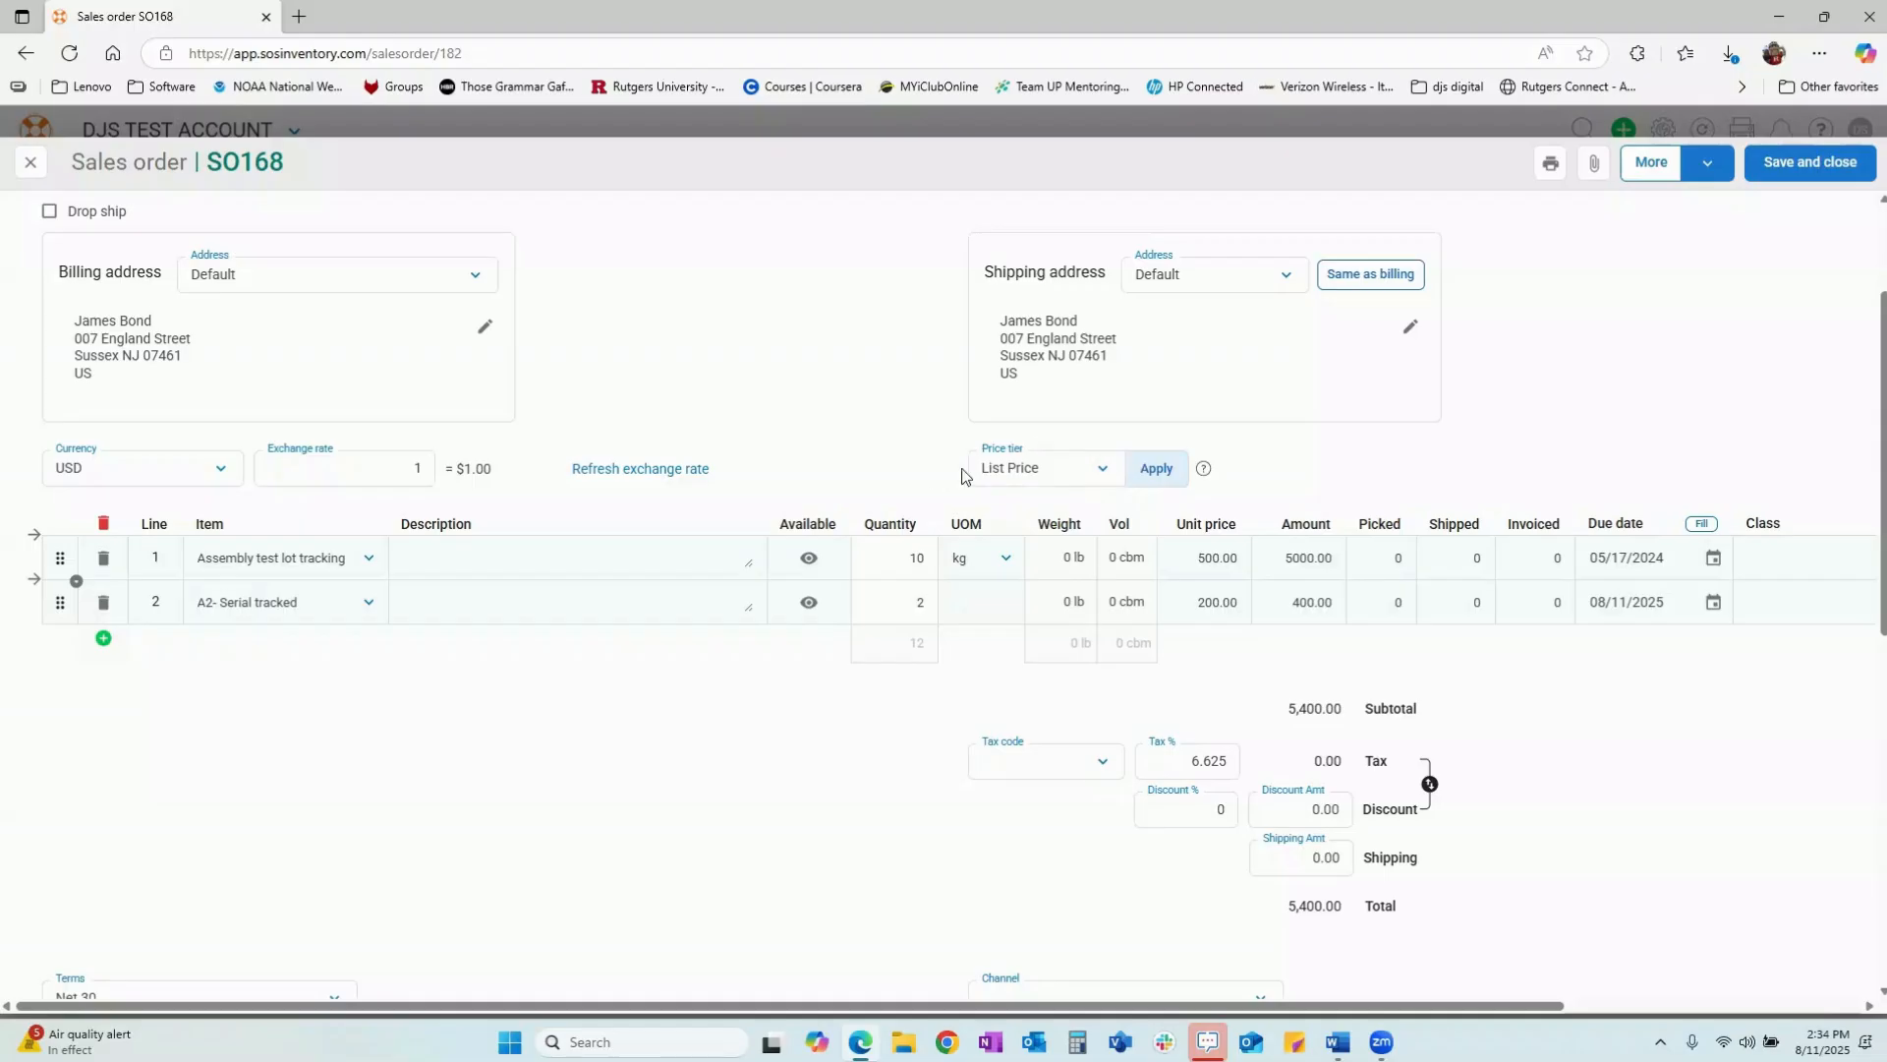
click(1105, 474)
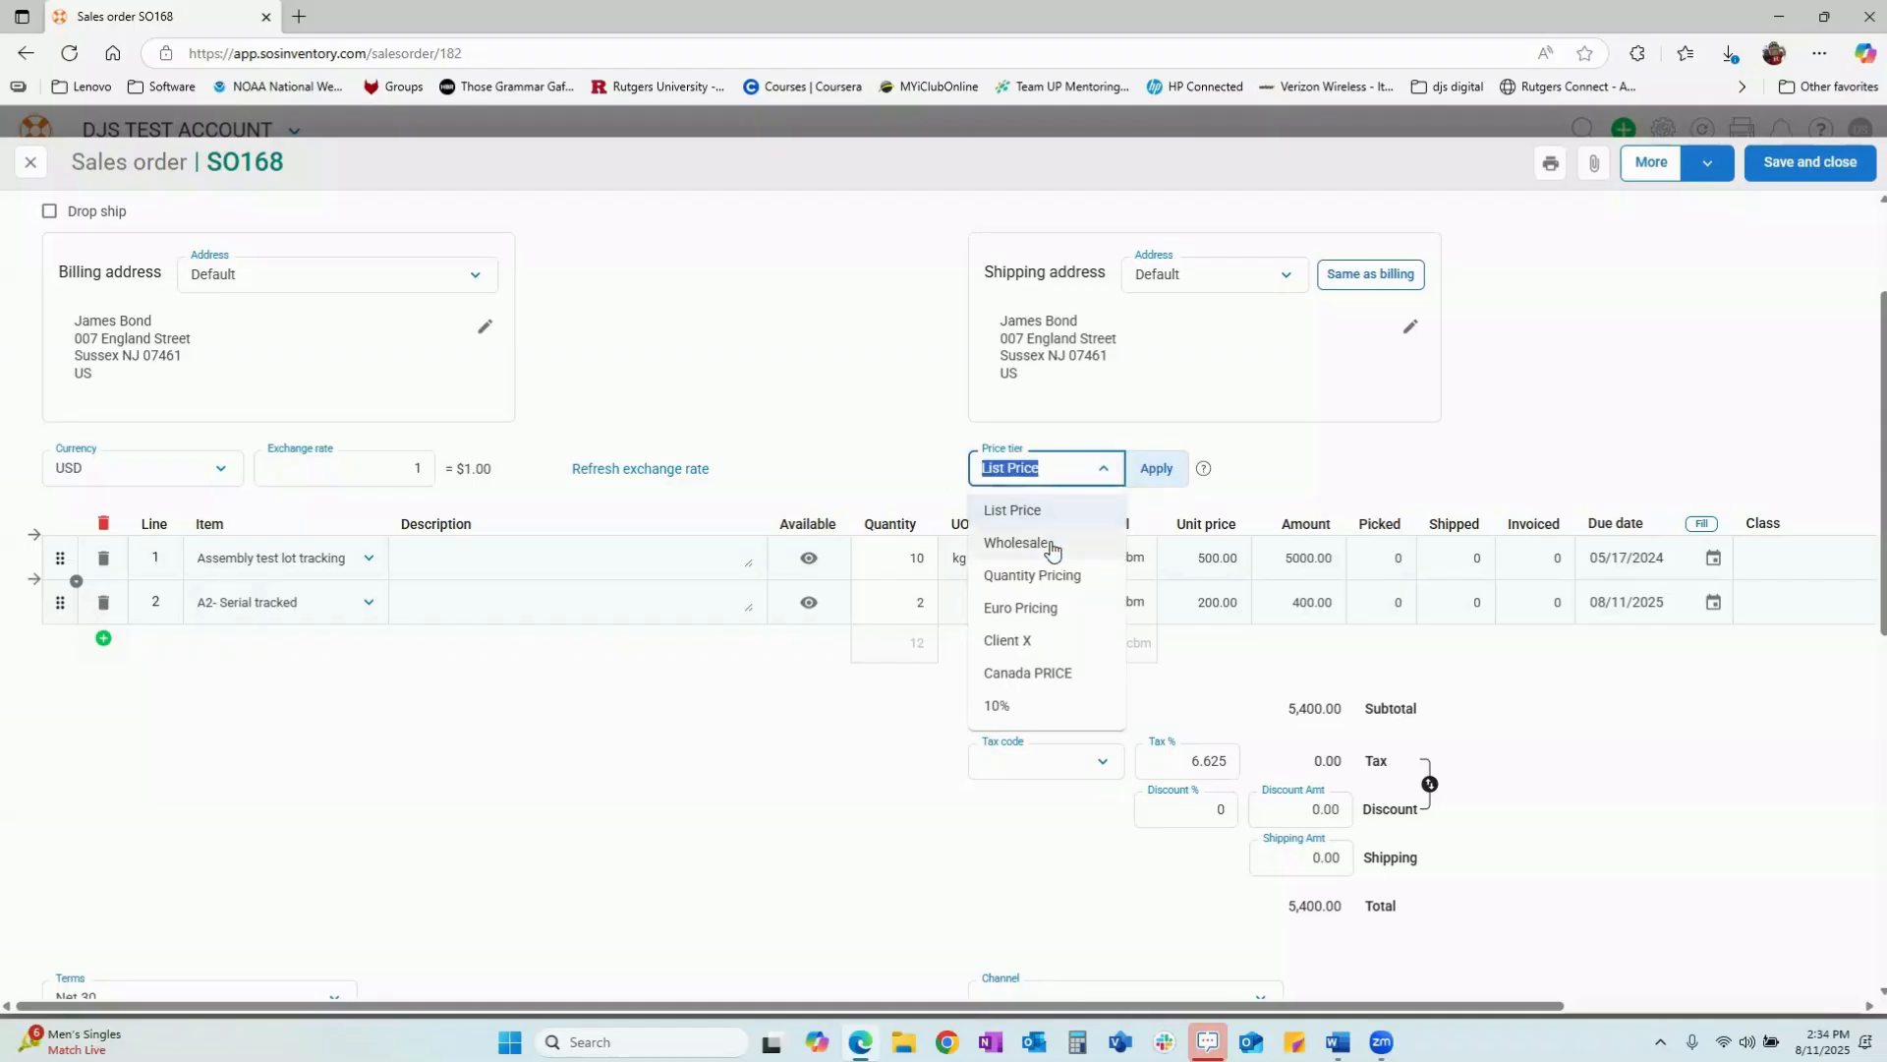
click(1431, 458)
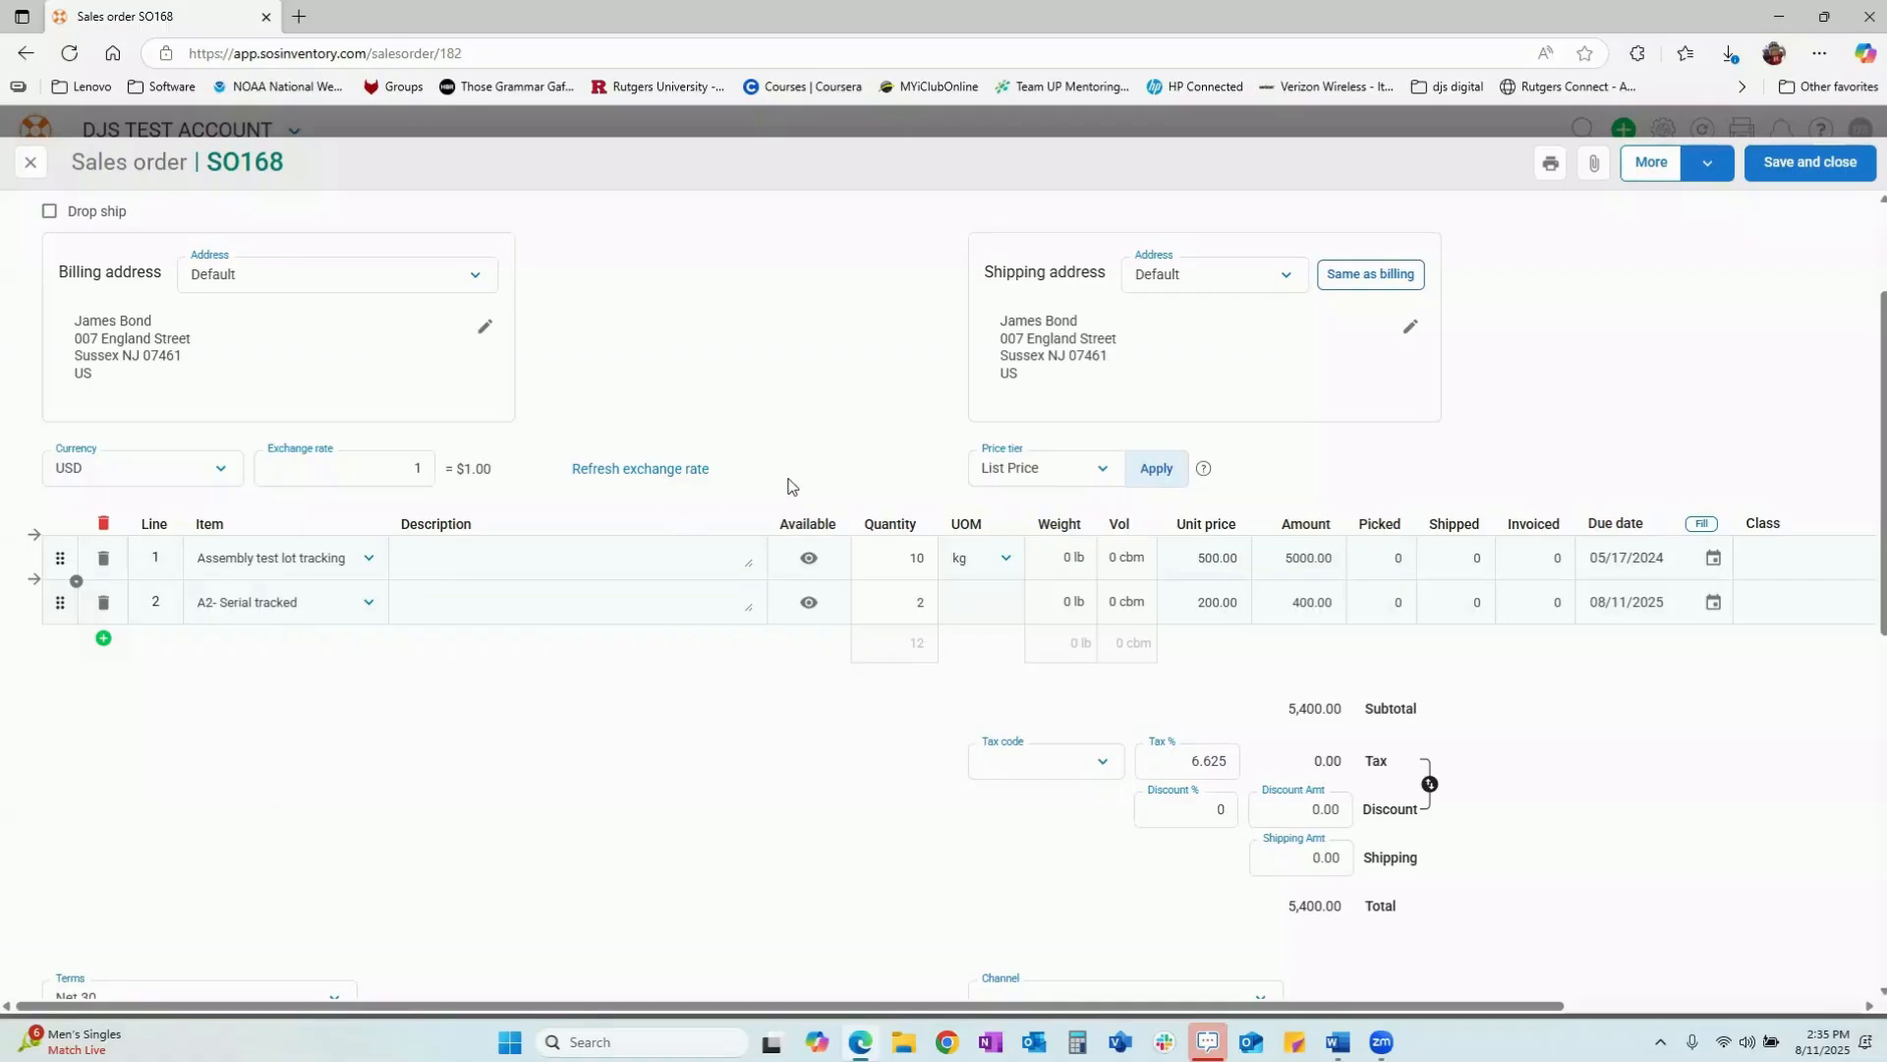
click(1114, 474)
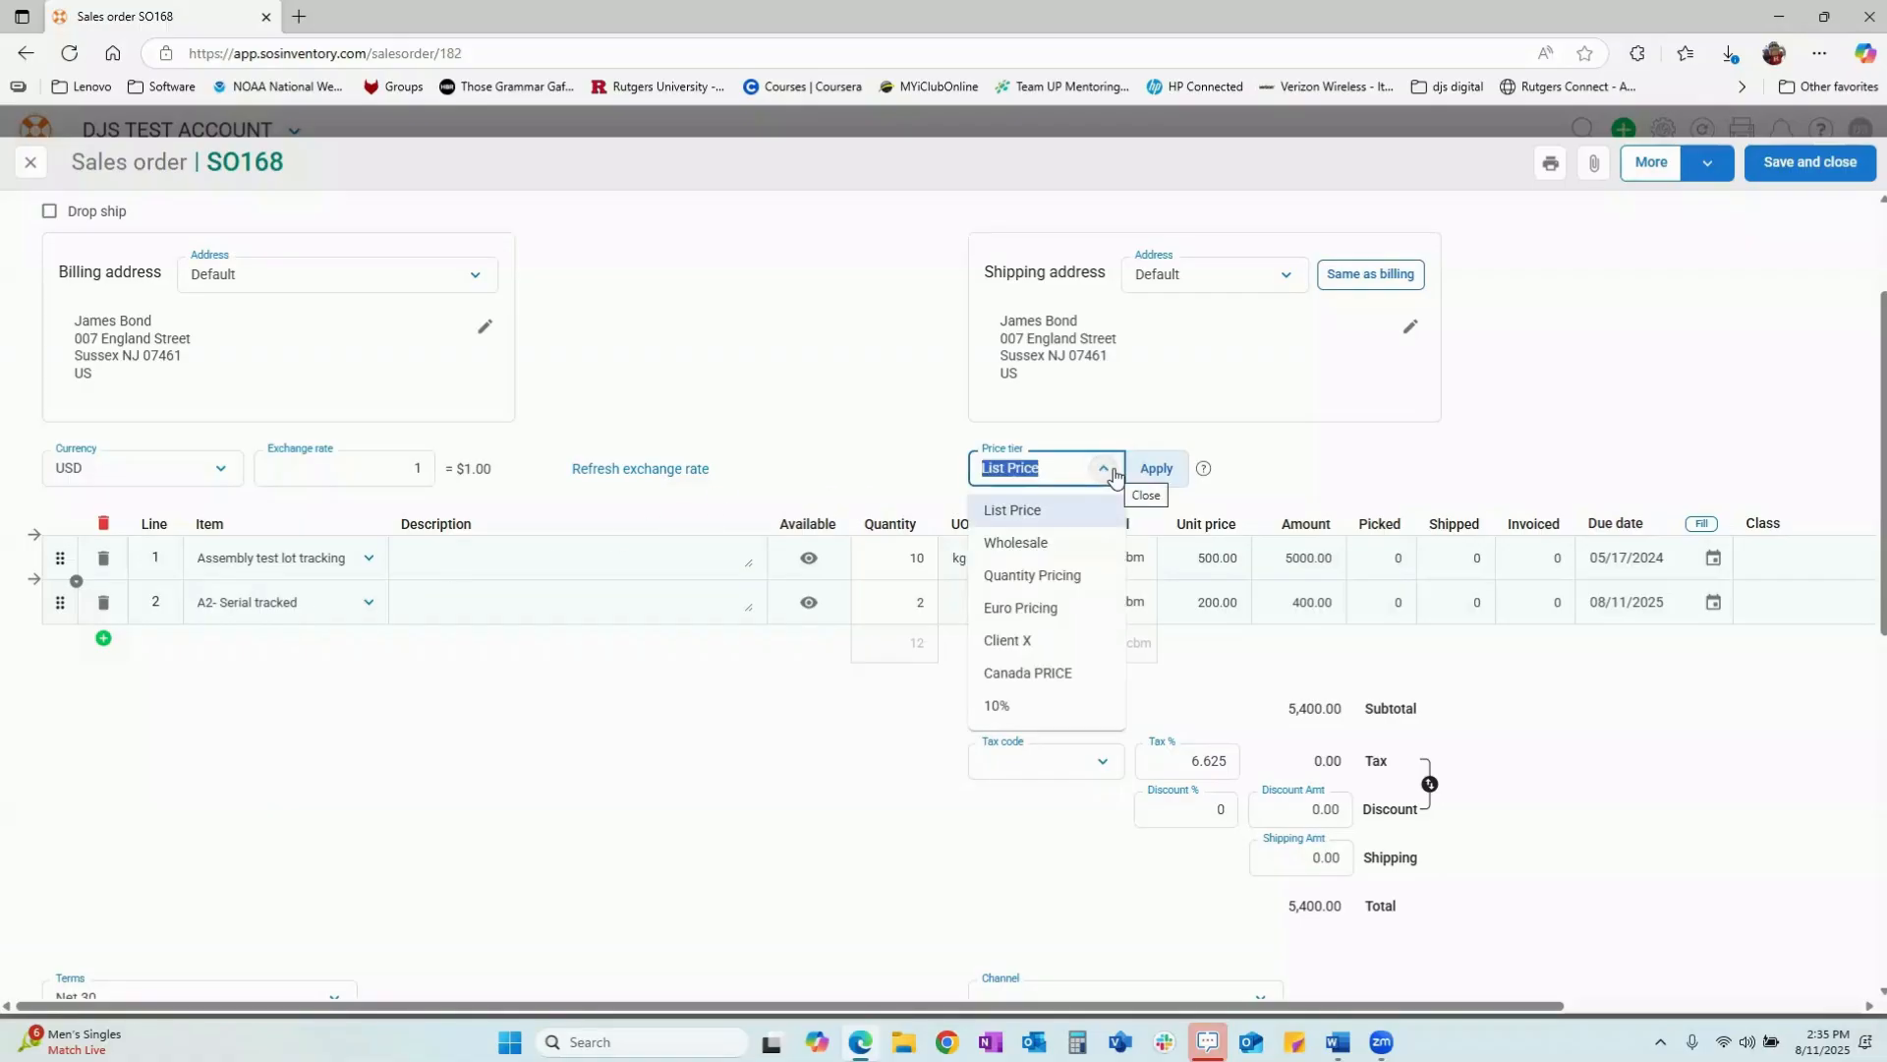
click(1343, 486)
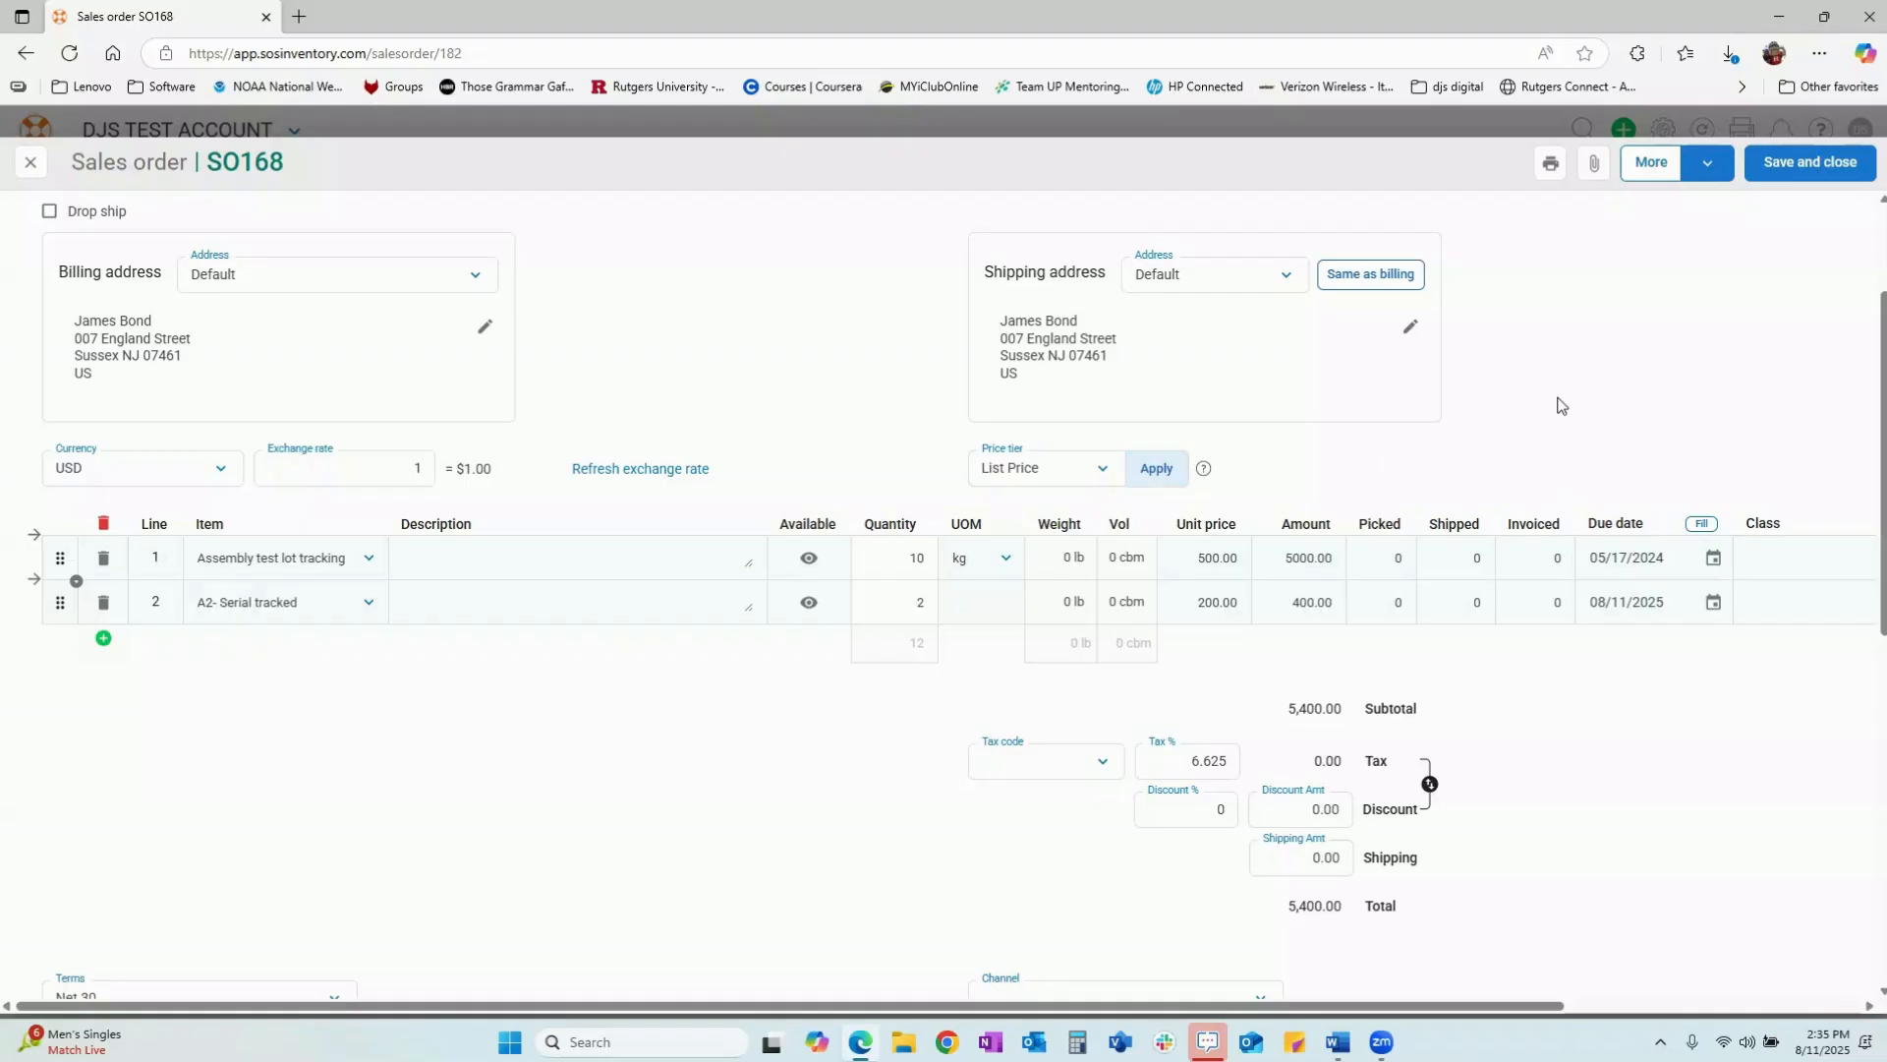
- Try to attach print.pdf to the open sales order as a shared document with the description "customer request"
click(1594, 168)
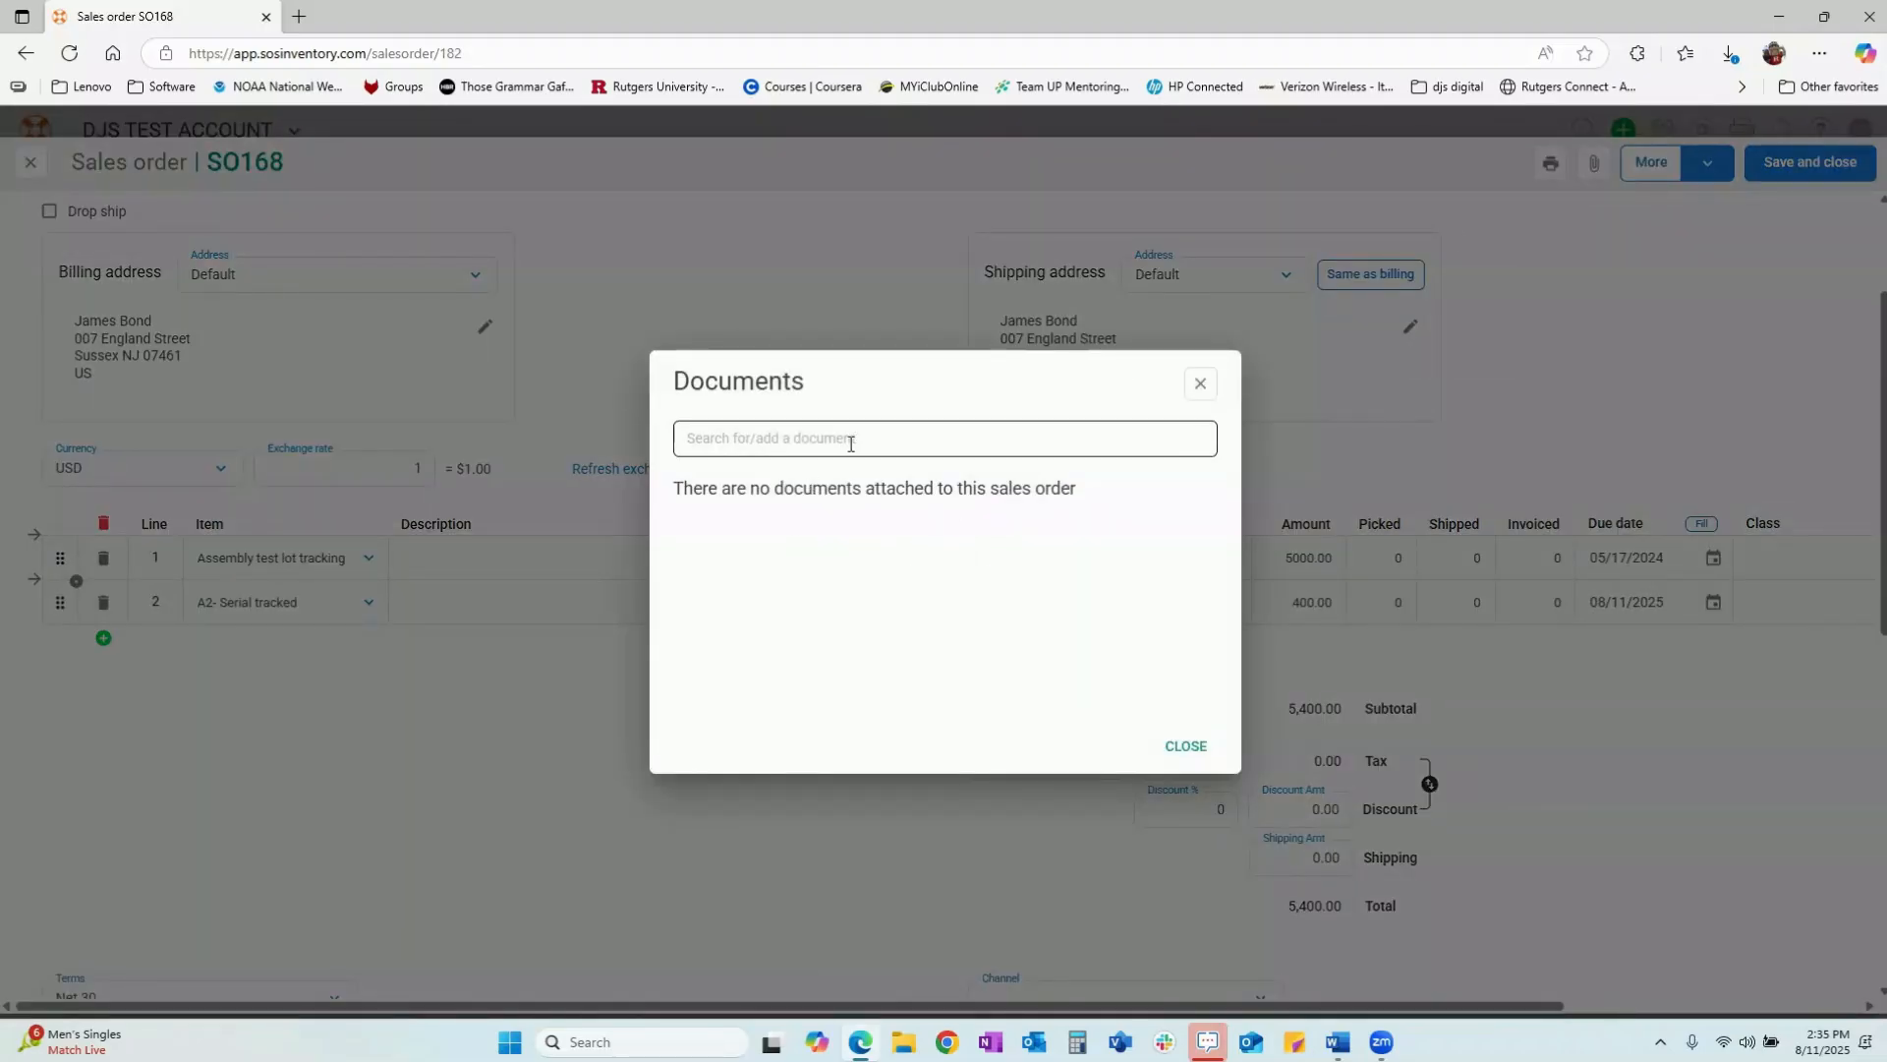
click(853, 442)
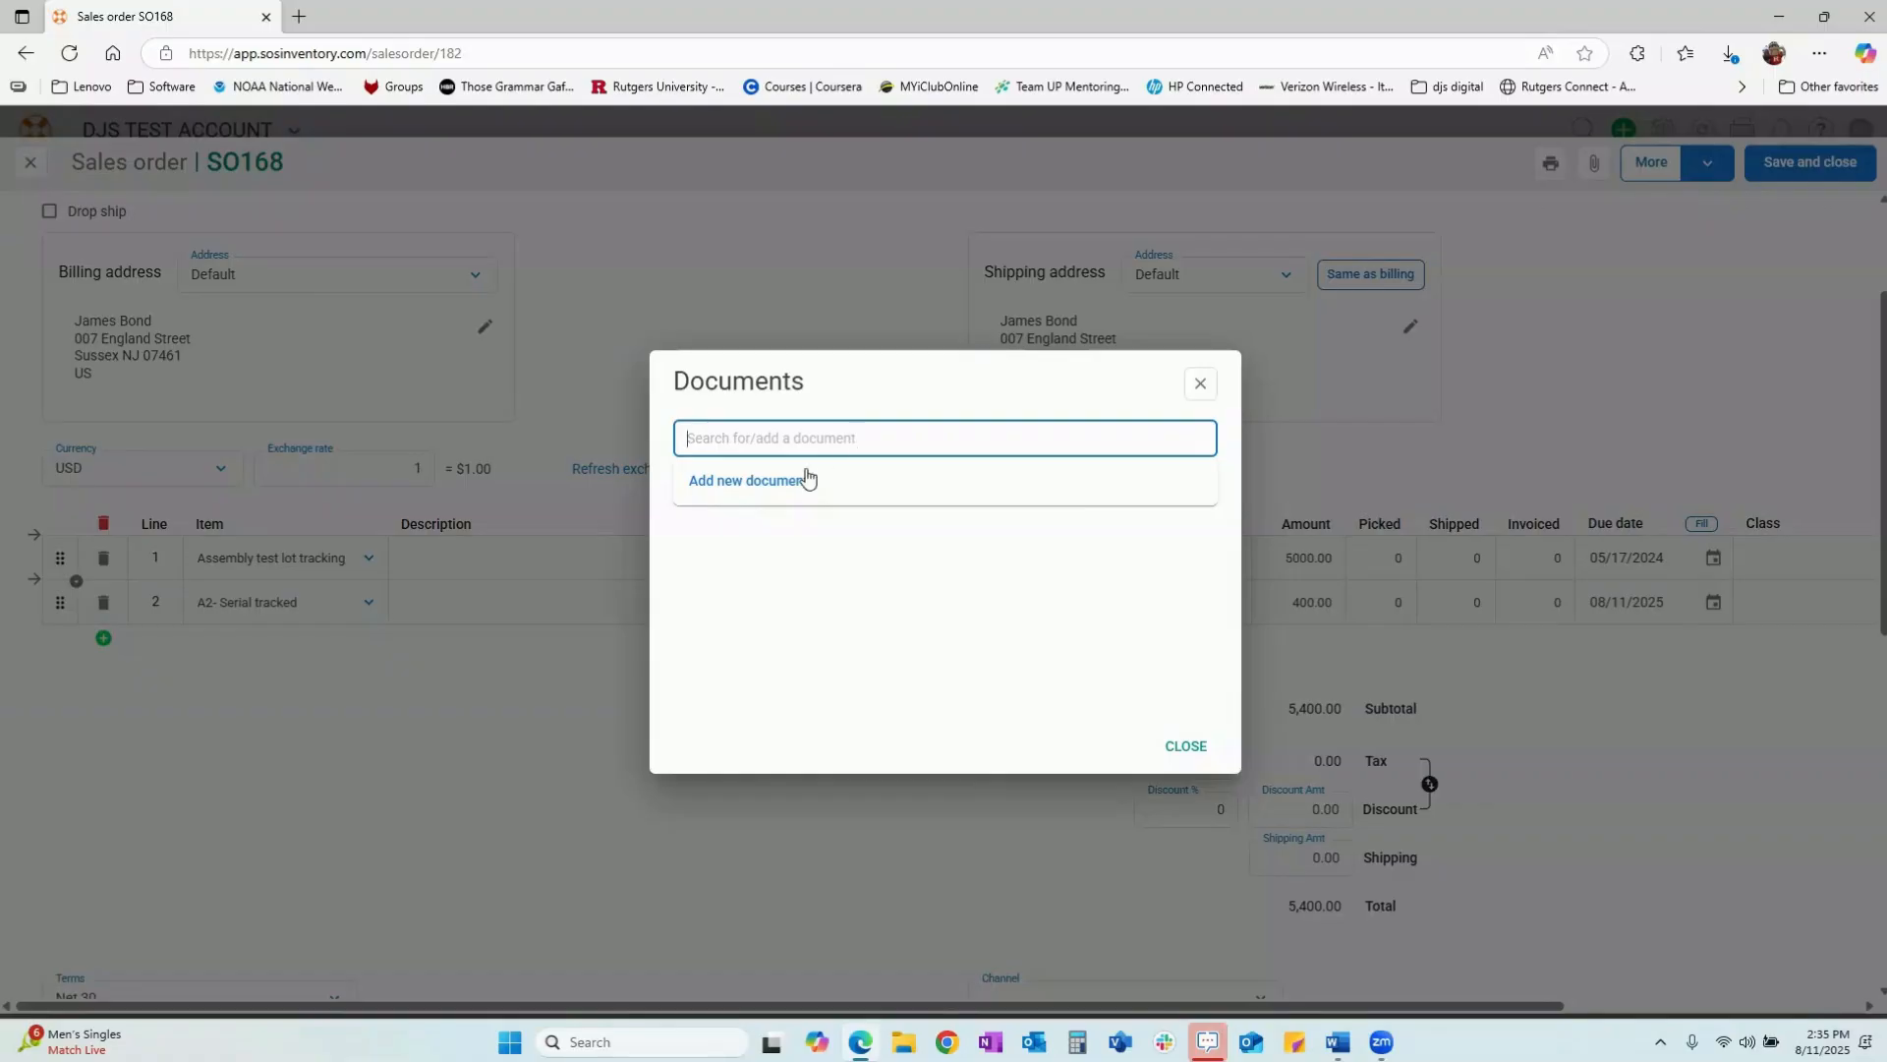
click(778, 490)
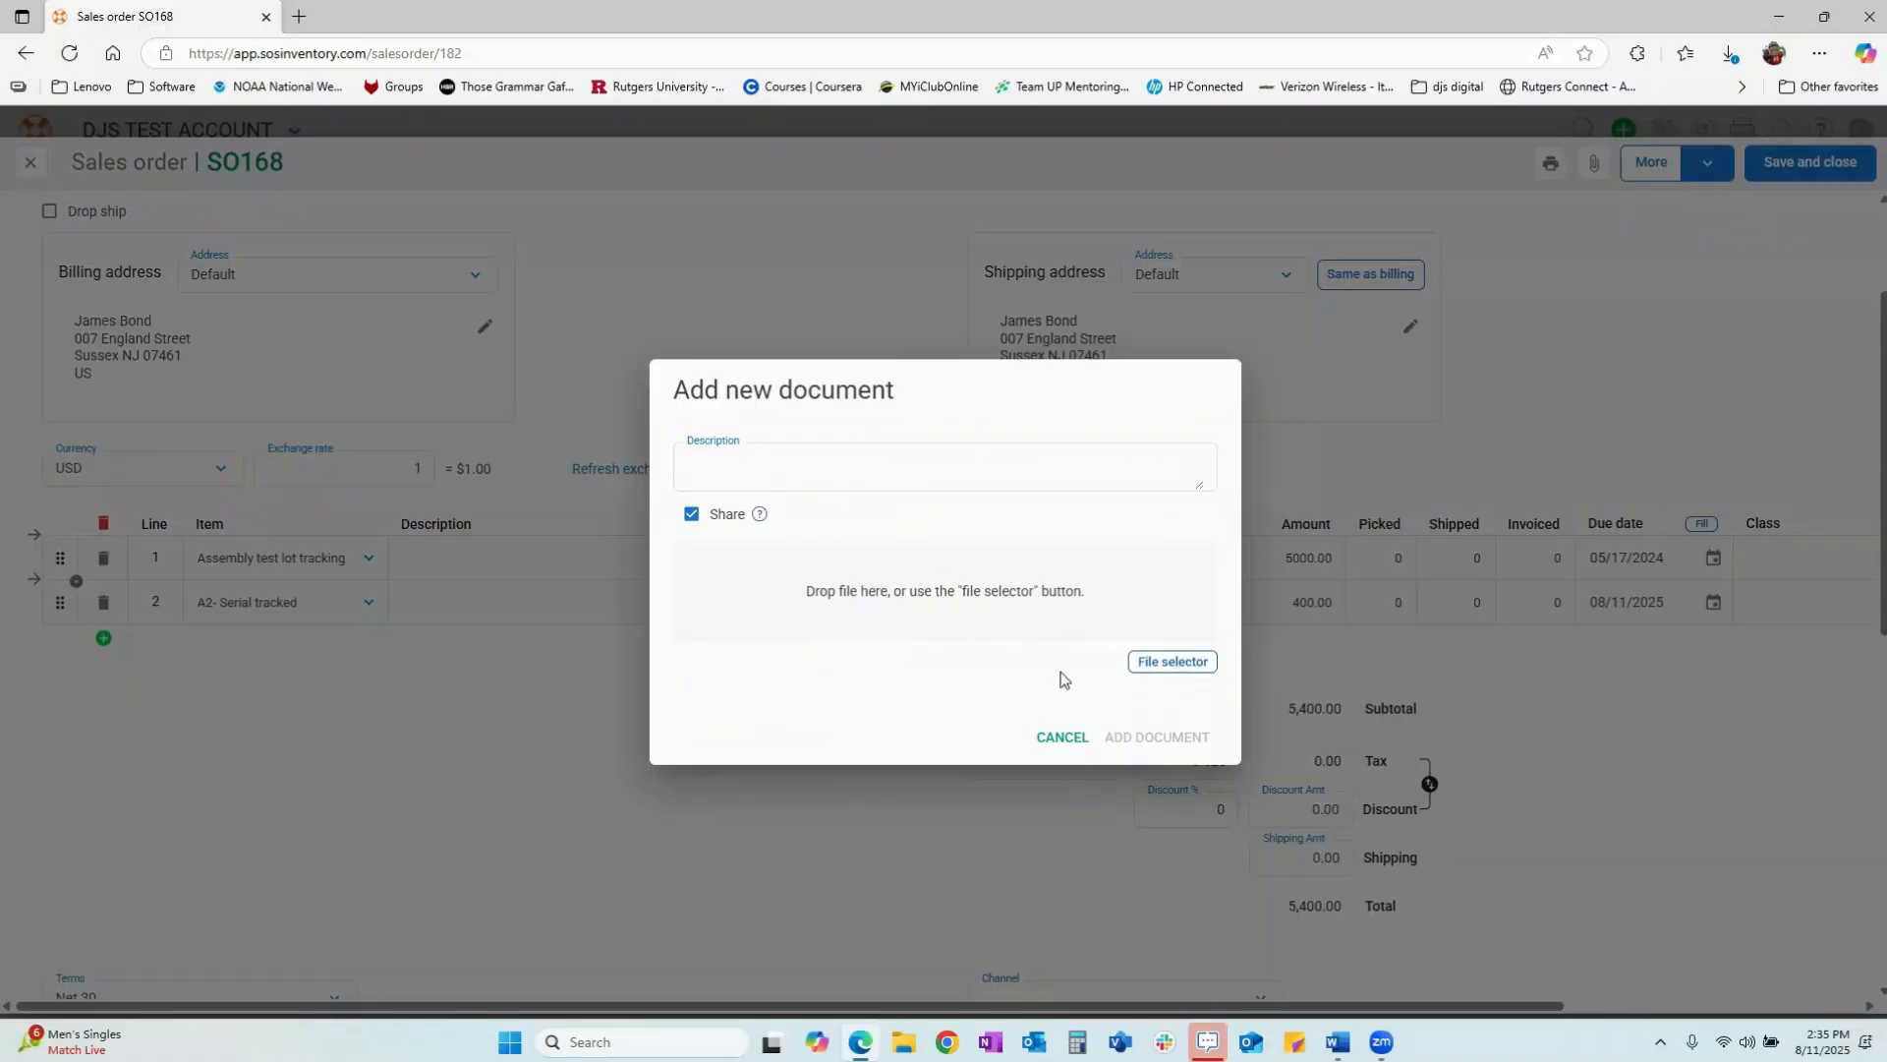
click(1173, 661)
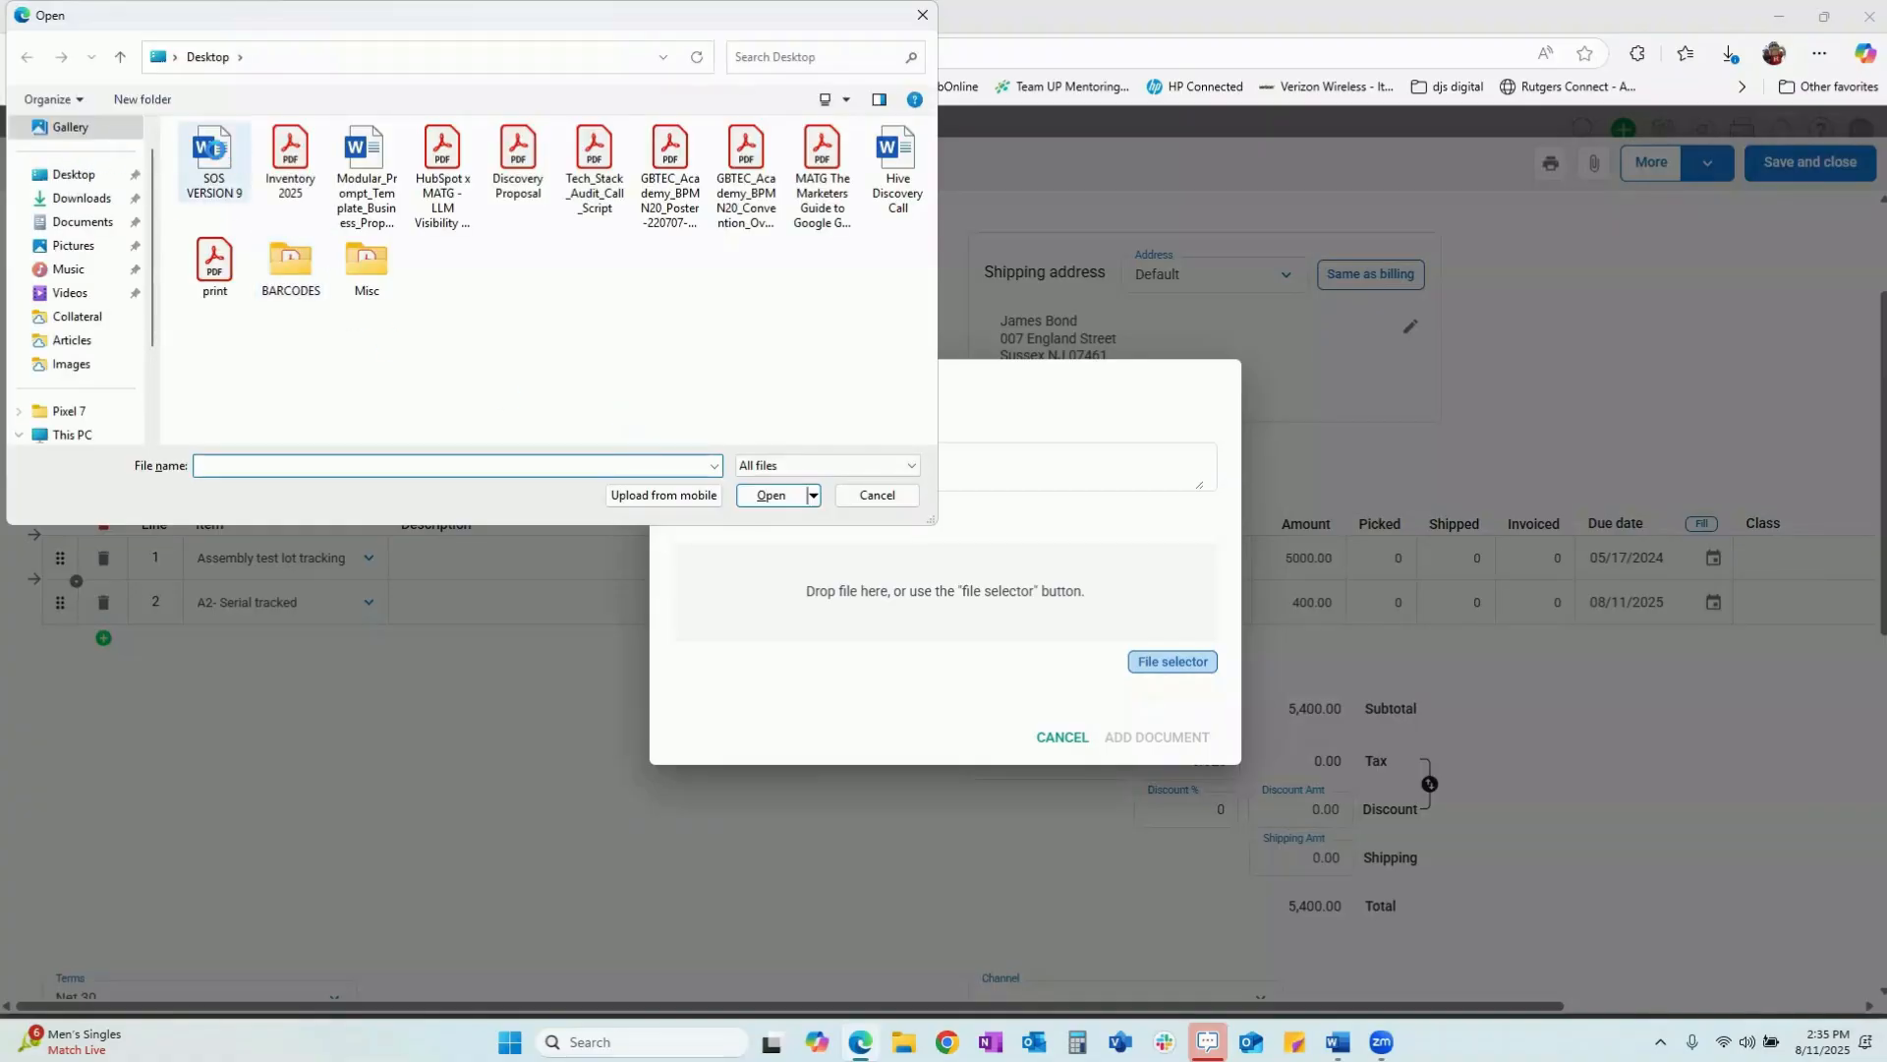
click(215, 259)
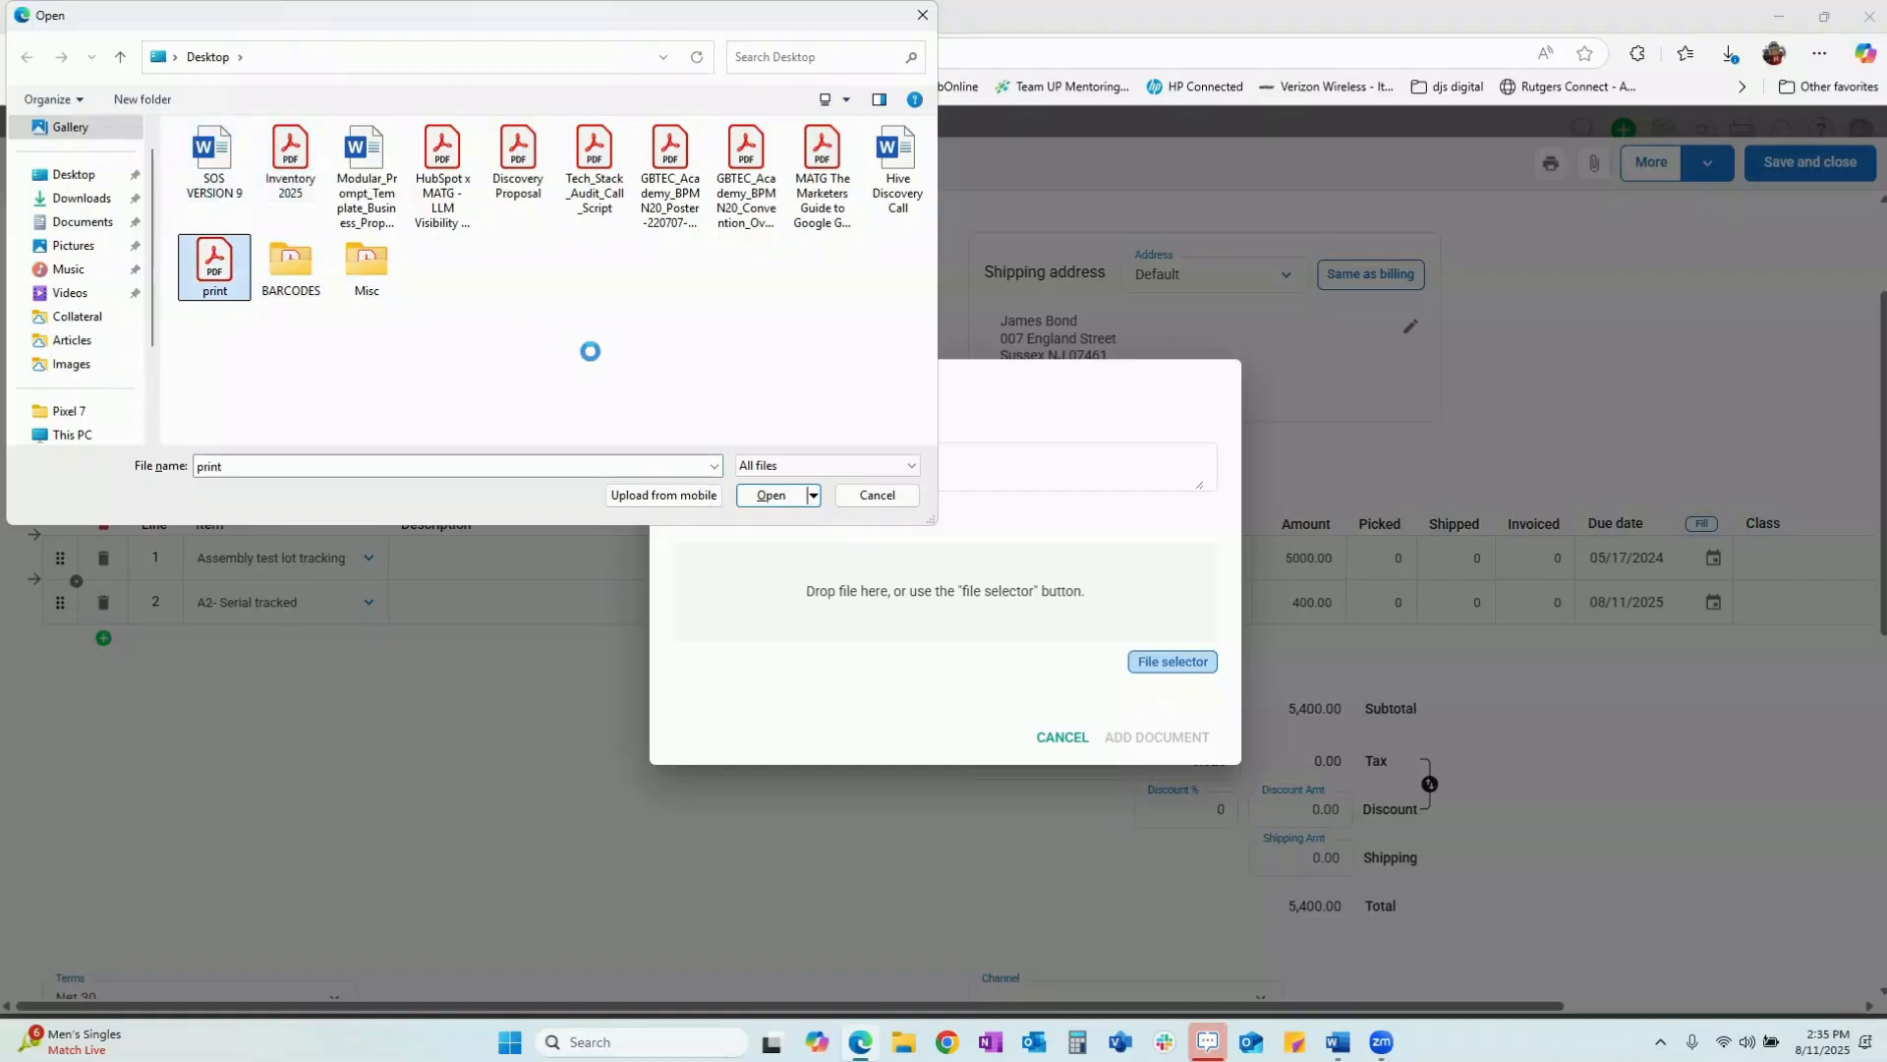
click(776, 494)
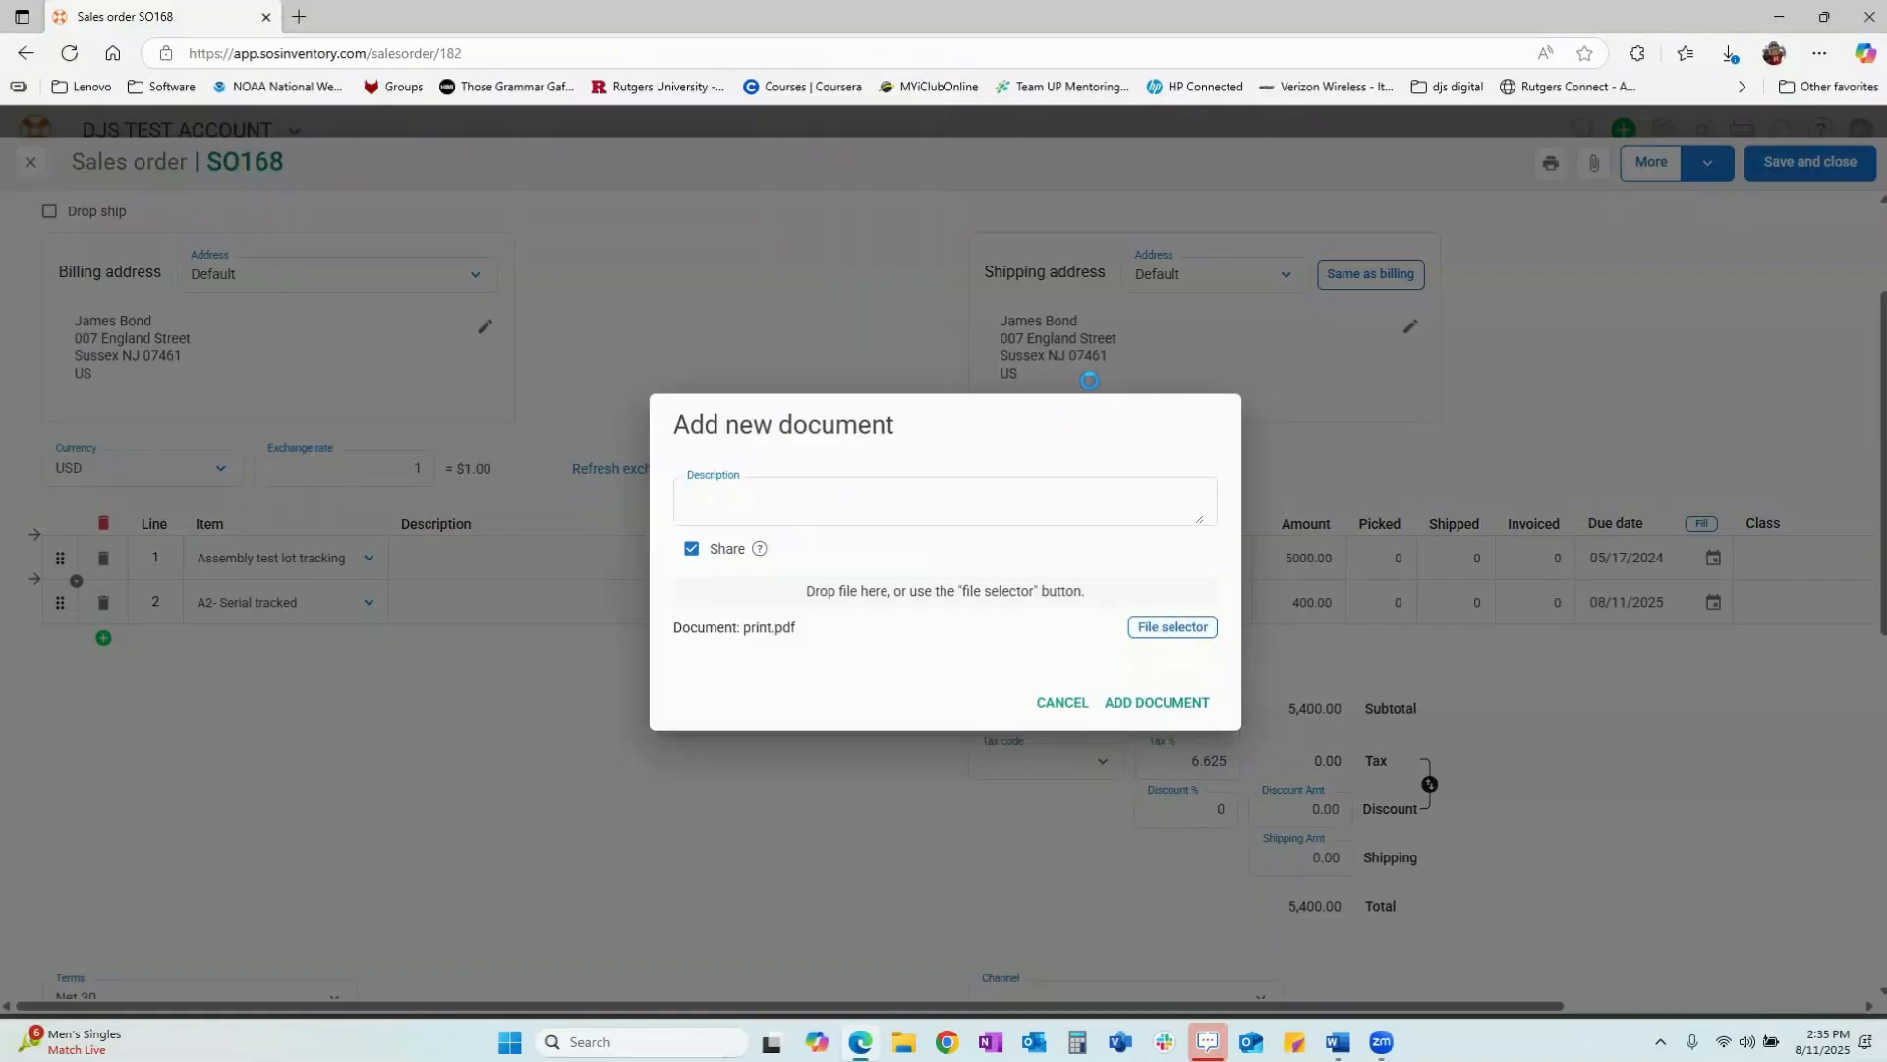
click(805, 505)
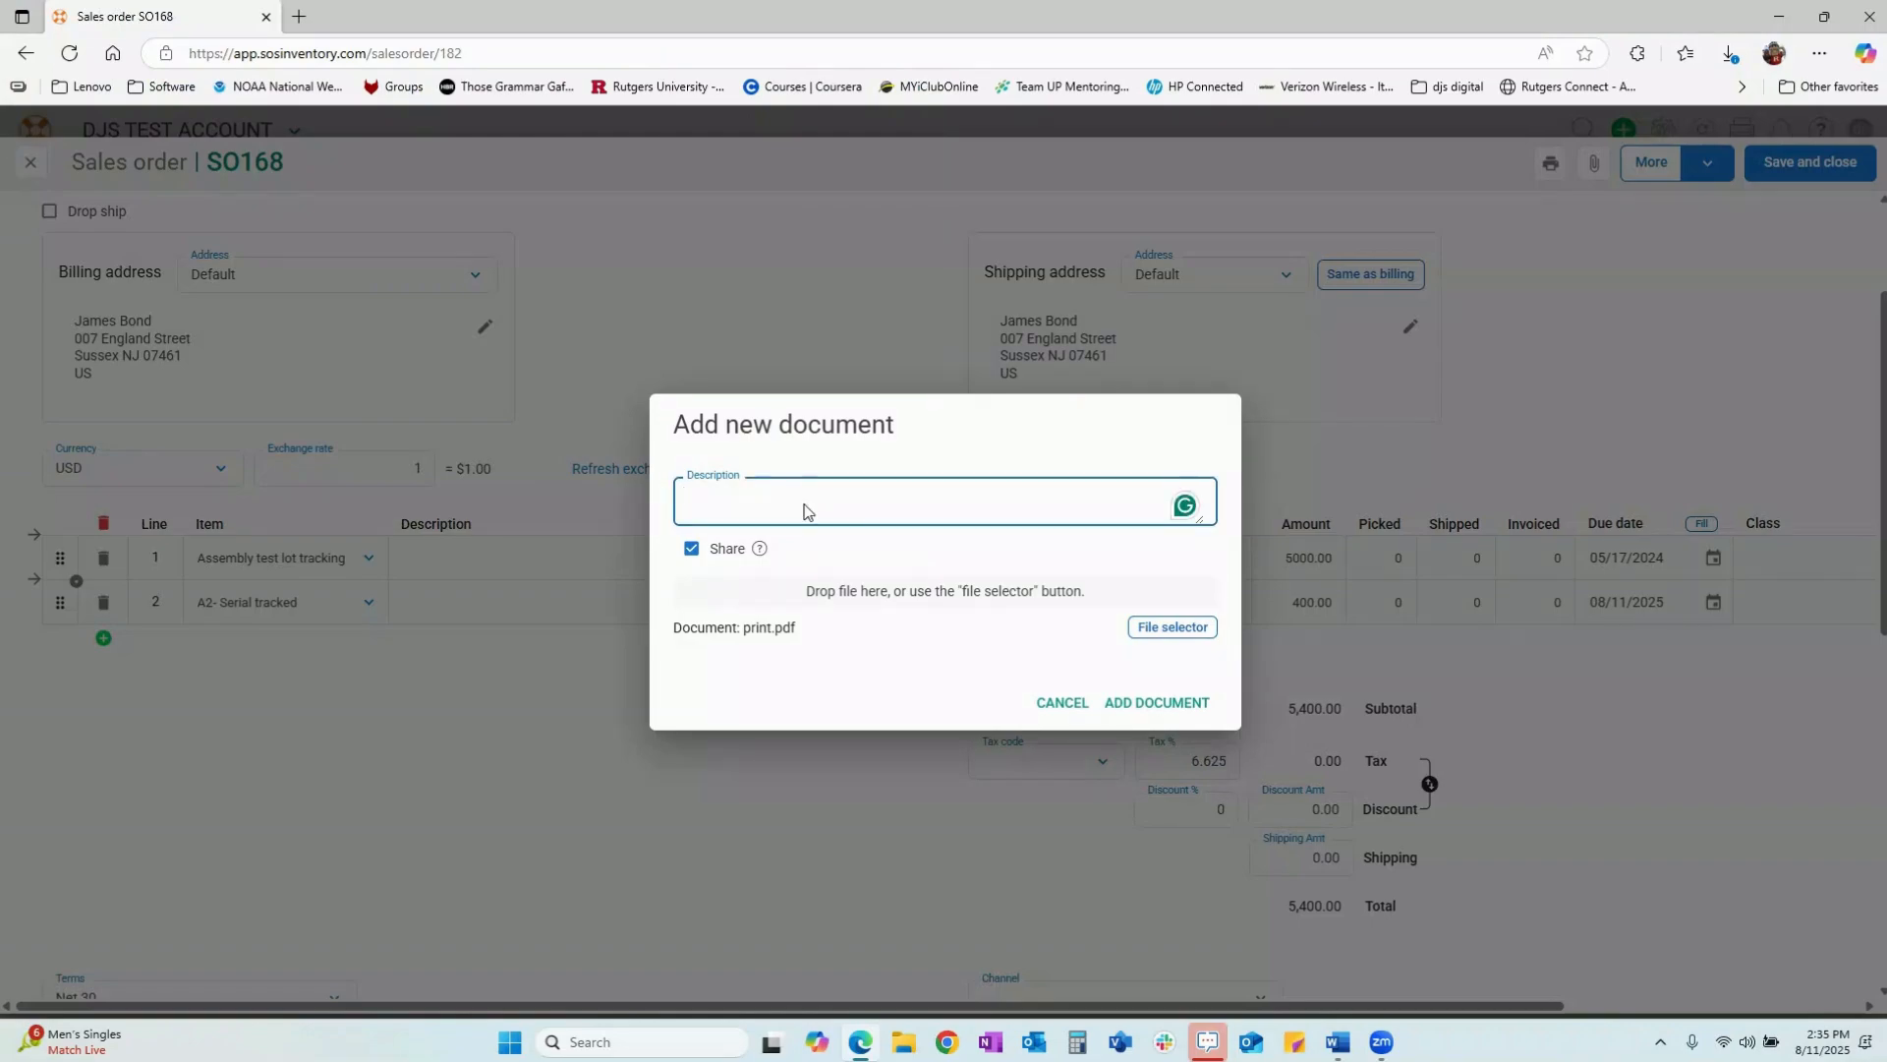
text(customer request)
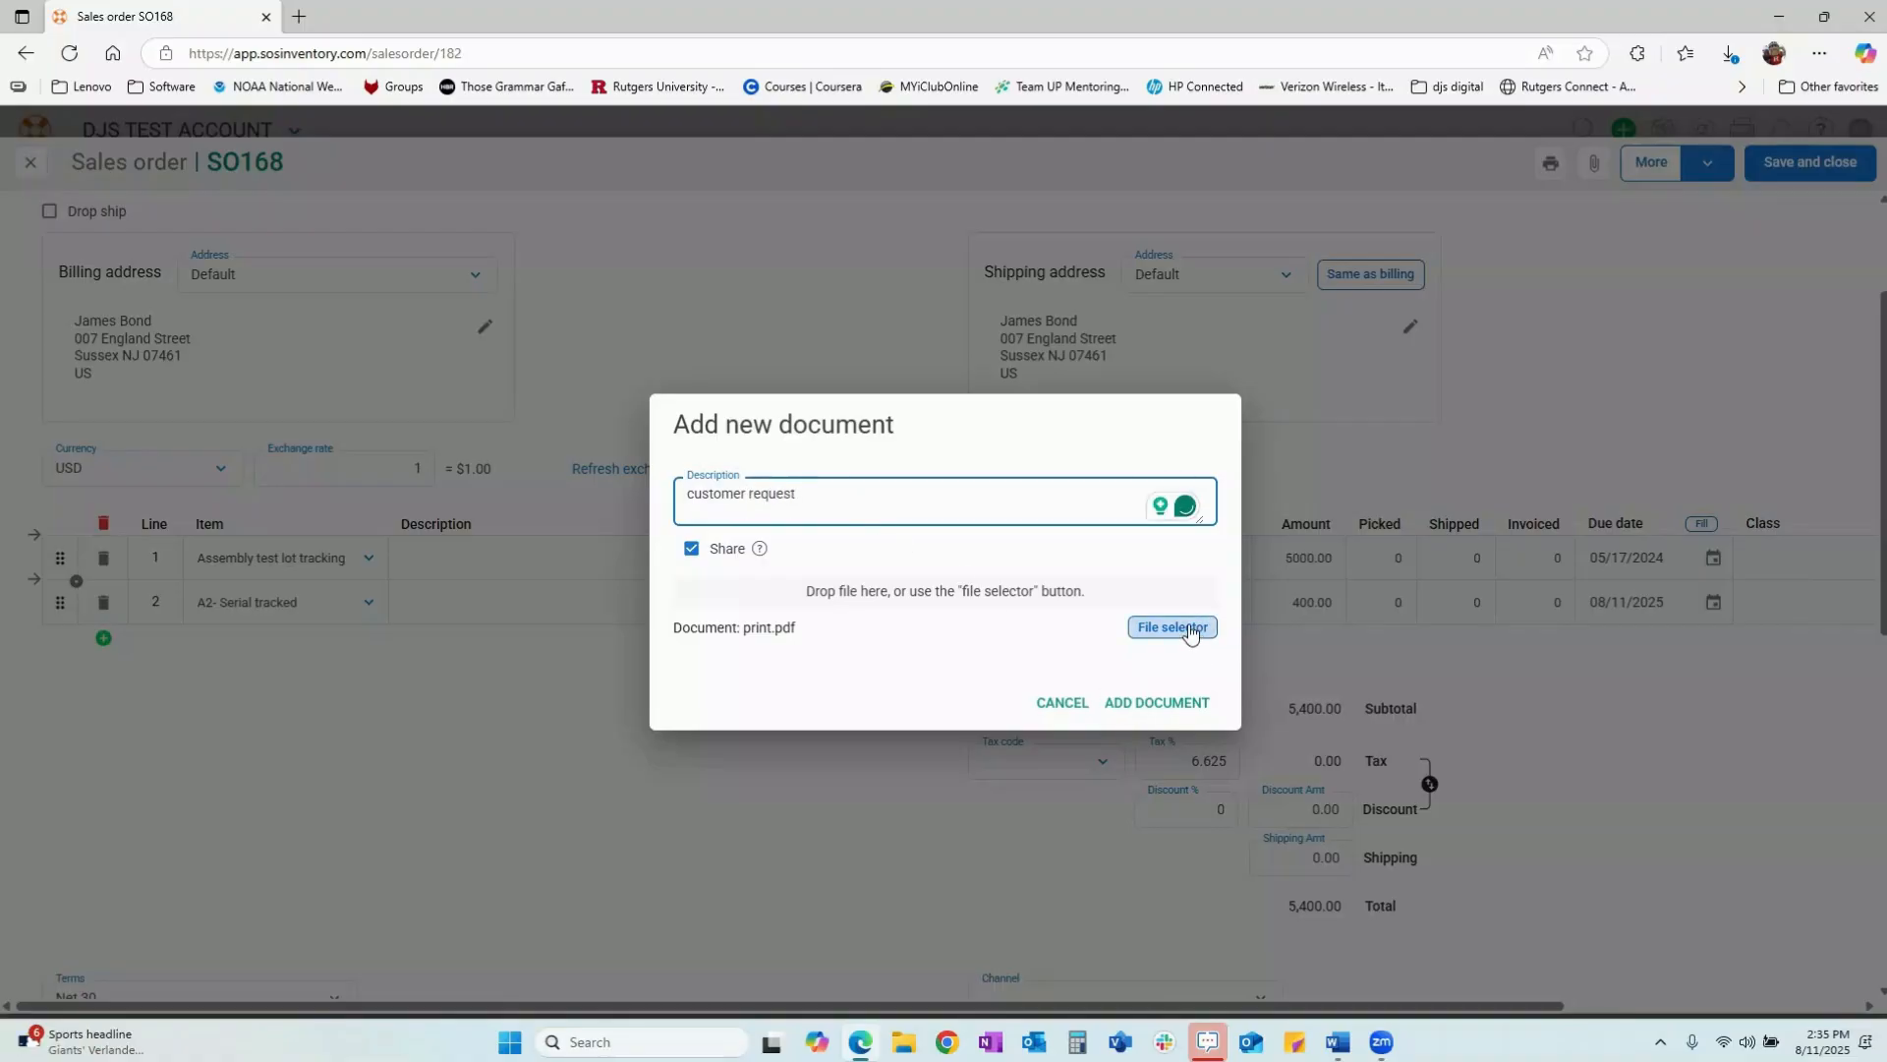
click(1179, 698)
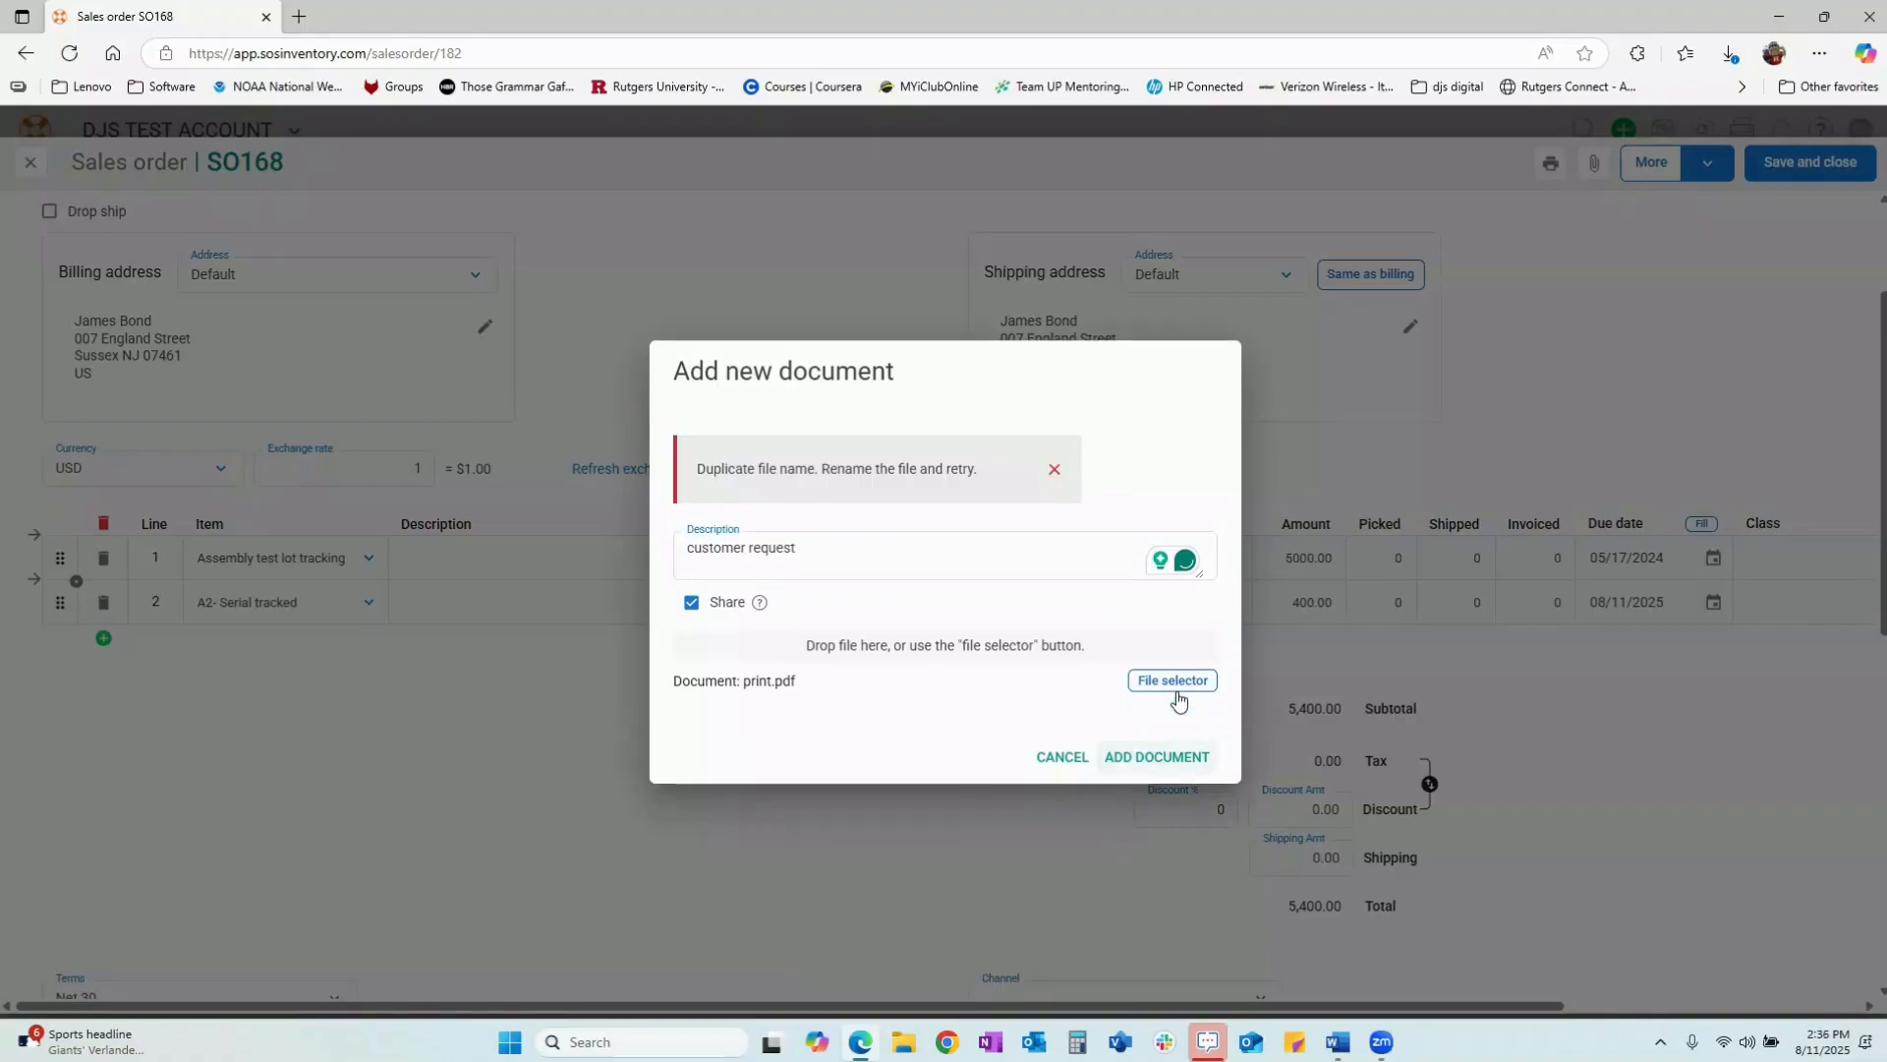
- Retry adding print.pdf with the description changed to "customer request123" and "customer request SO168", and cancel adding the document
click(817, 552)
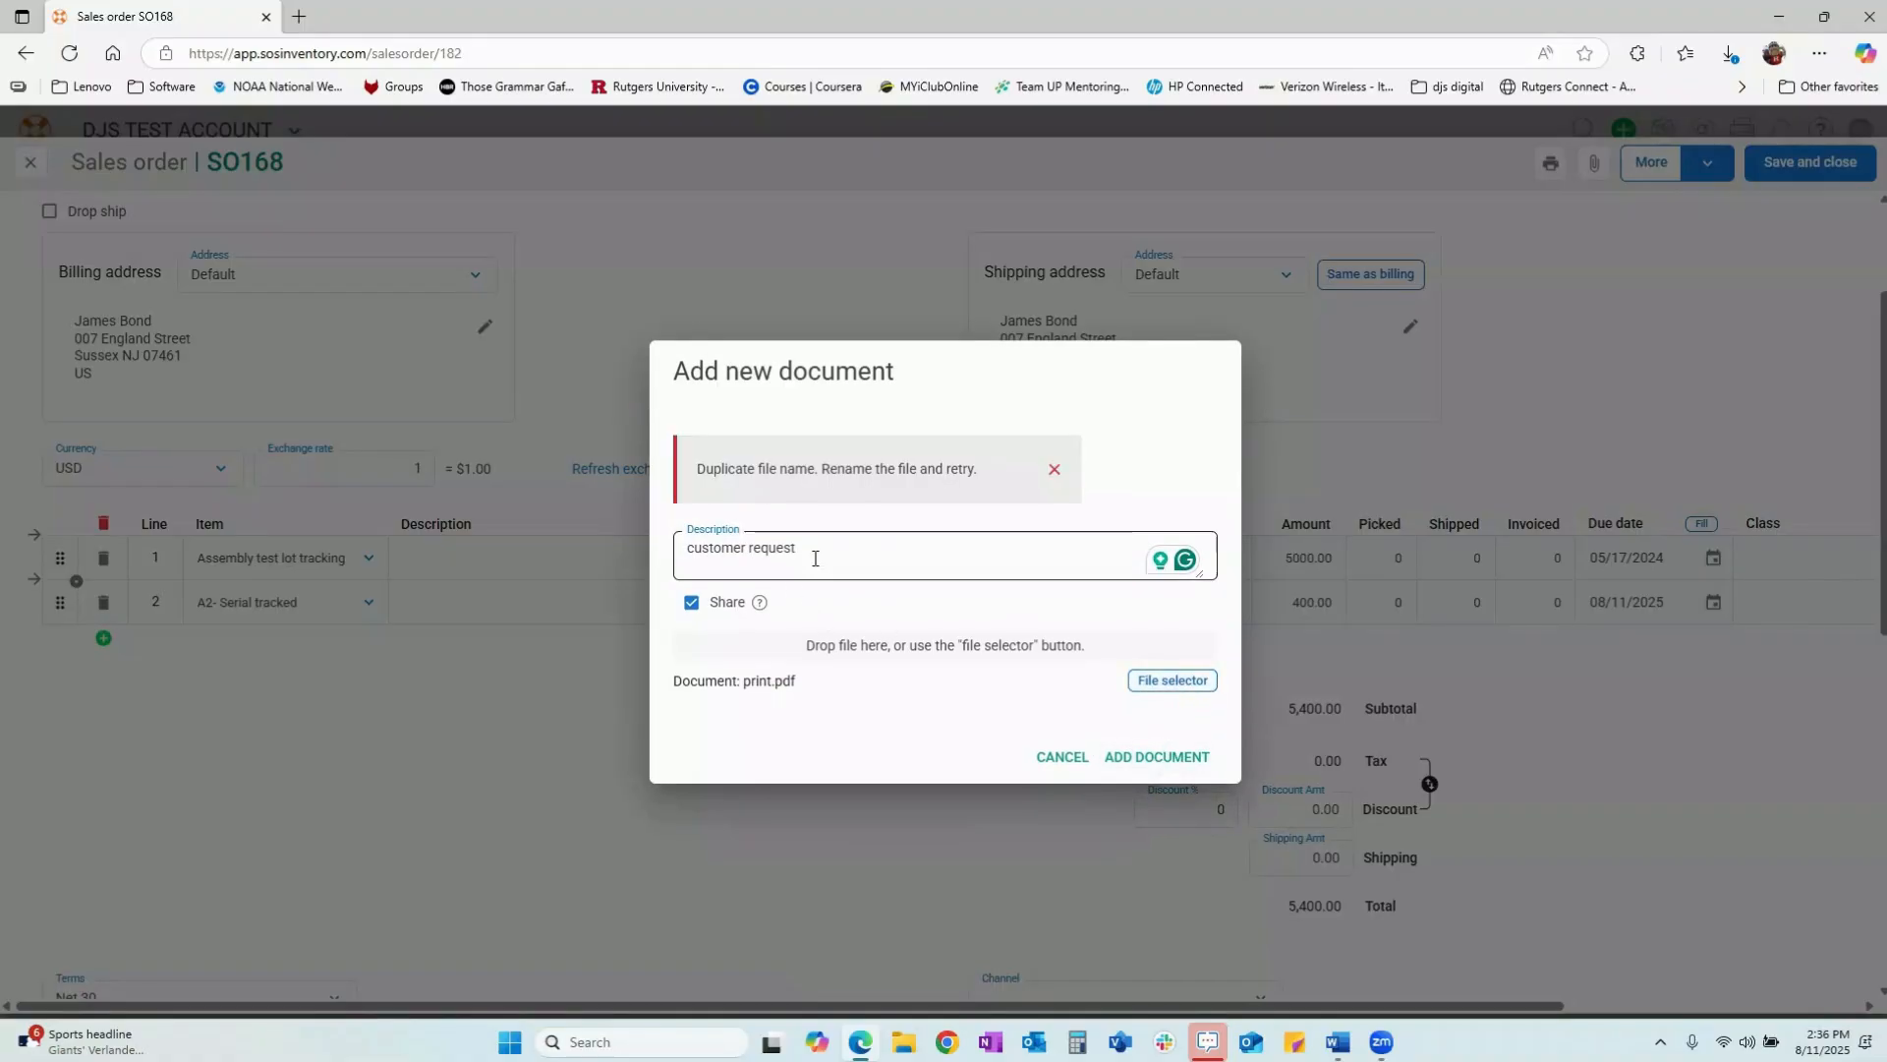
text(123)
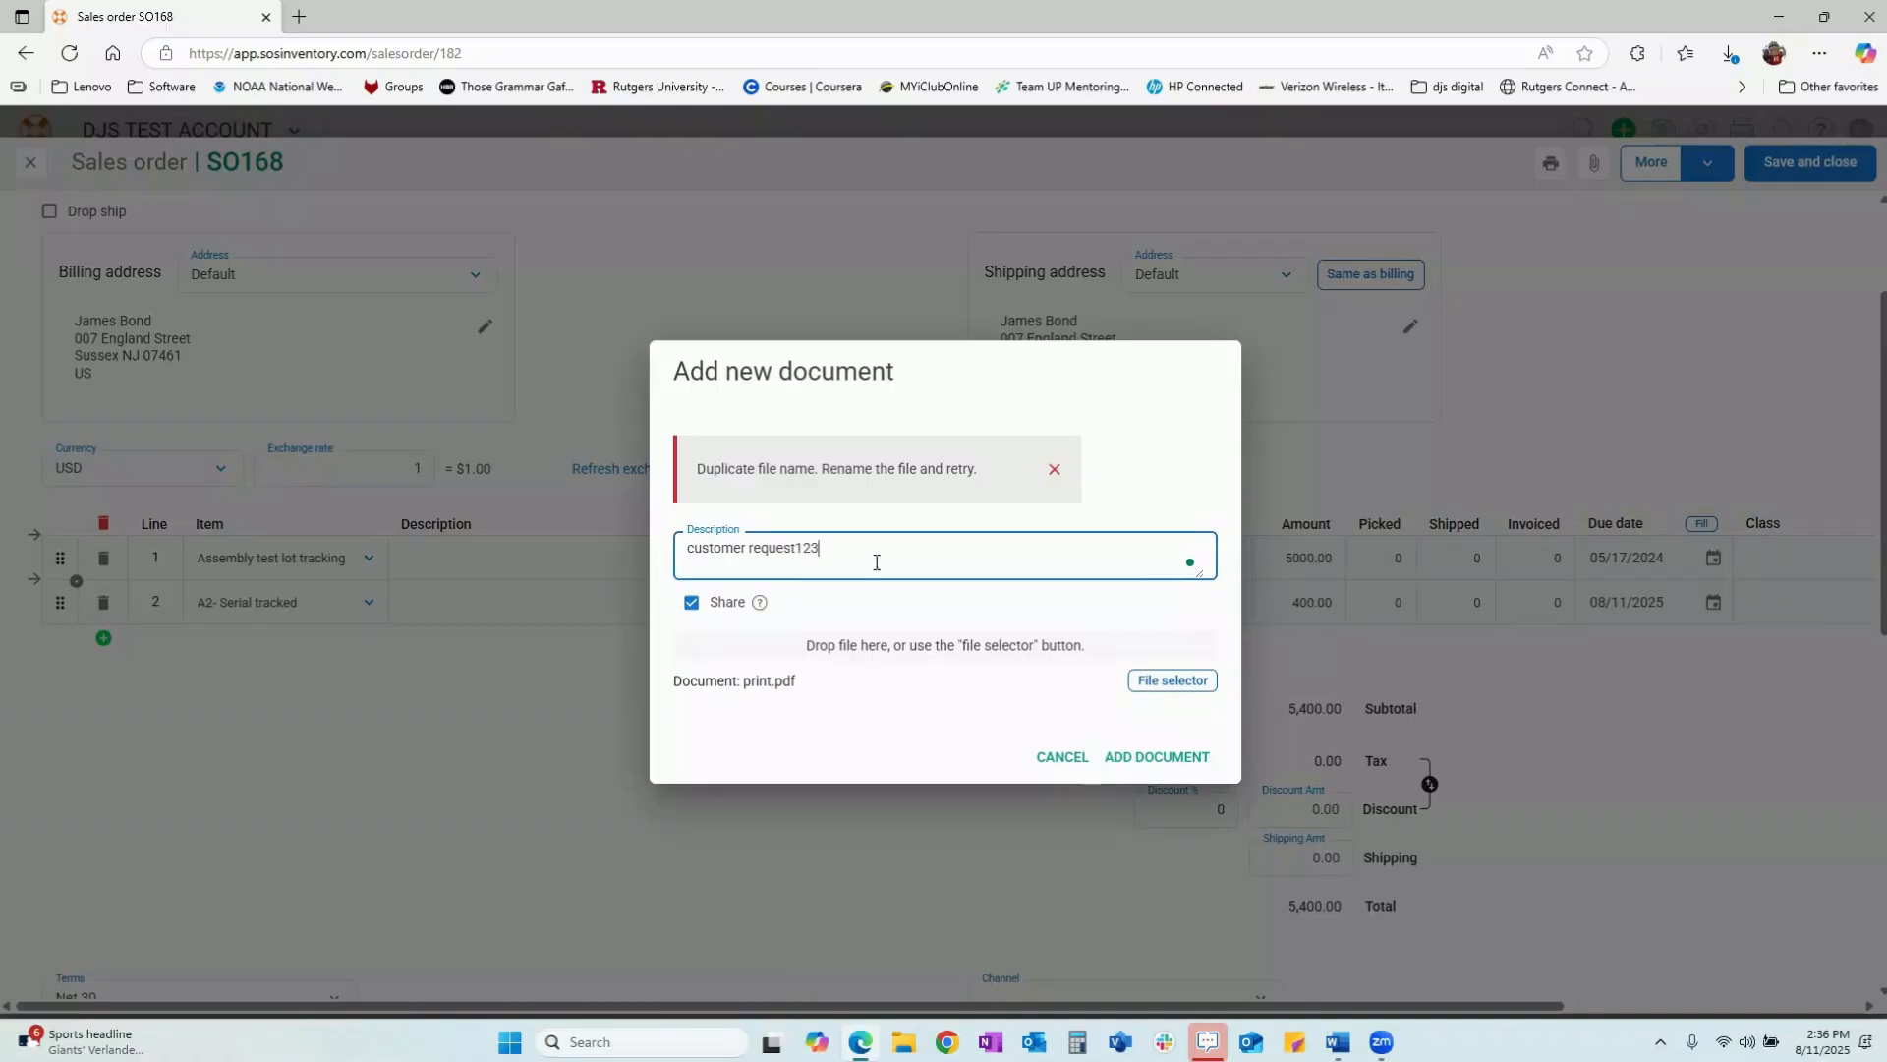
click(1167, 760)
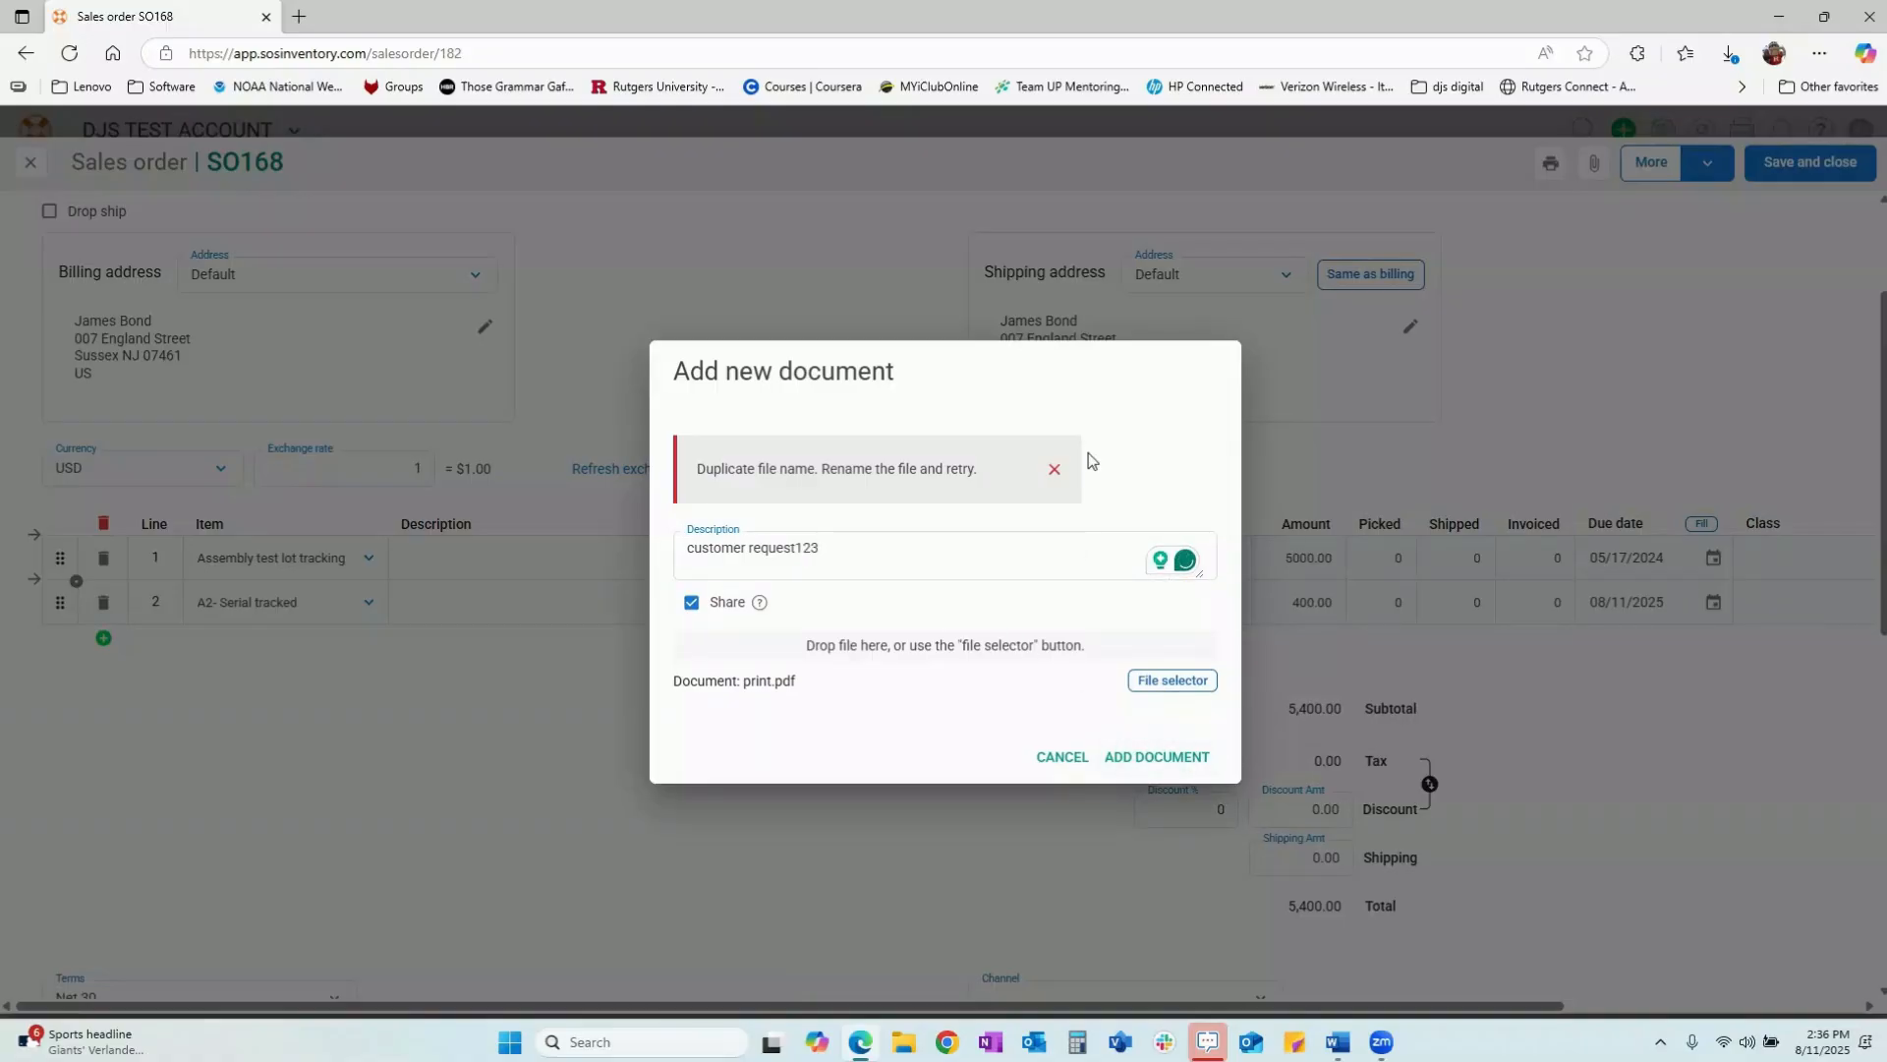
click(1178, 757)
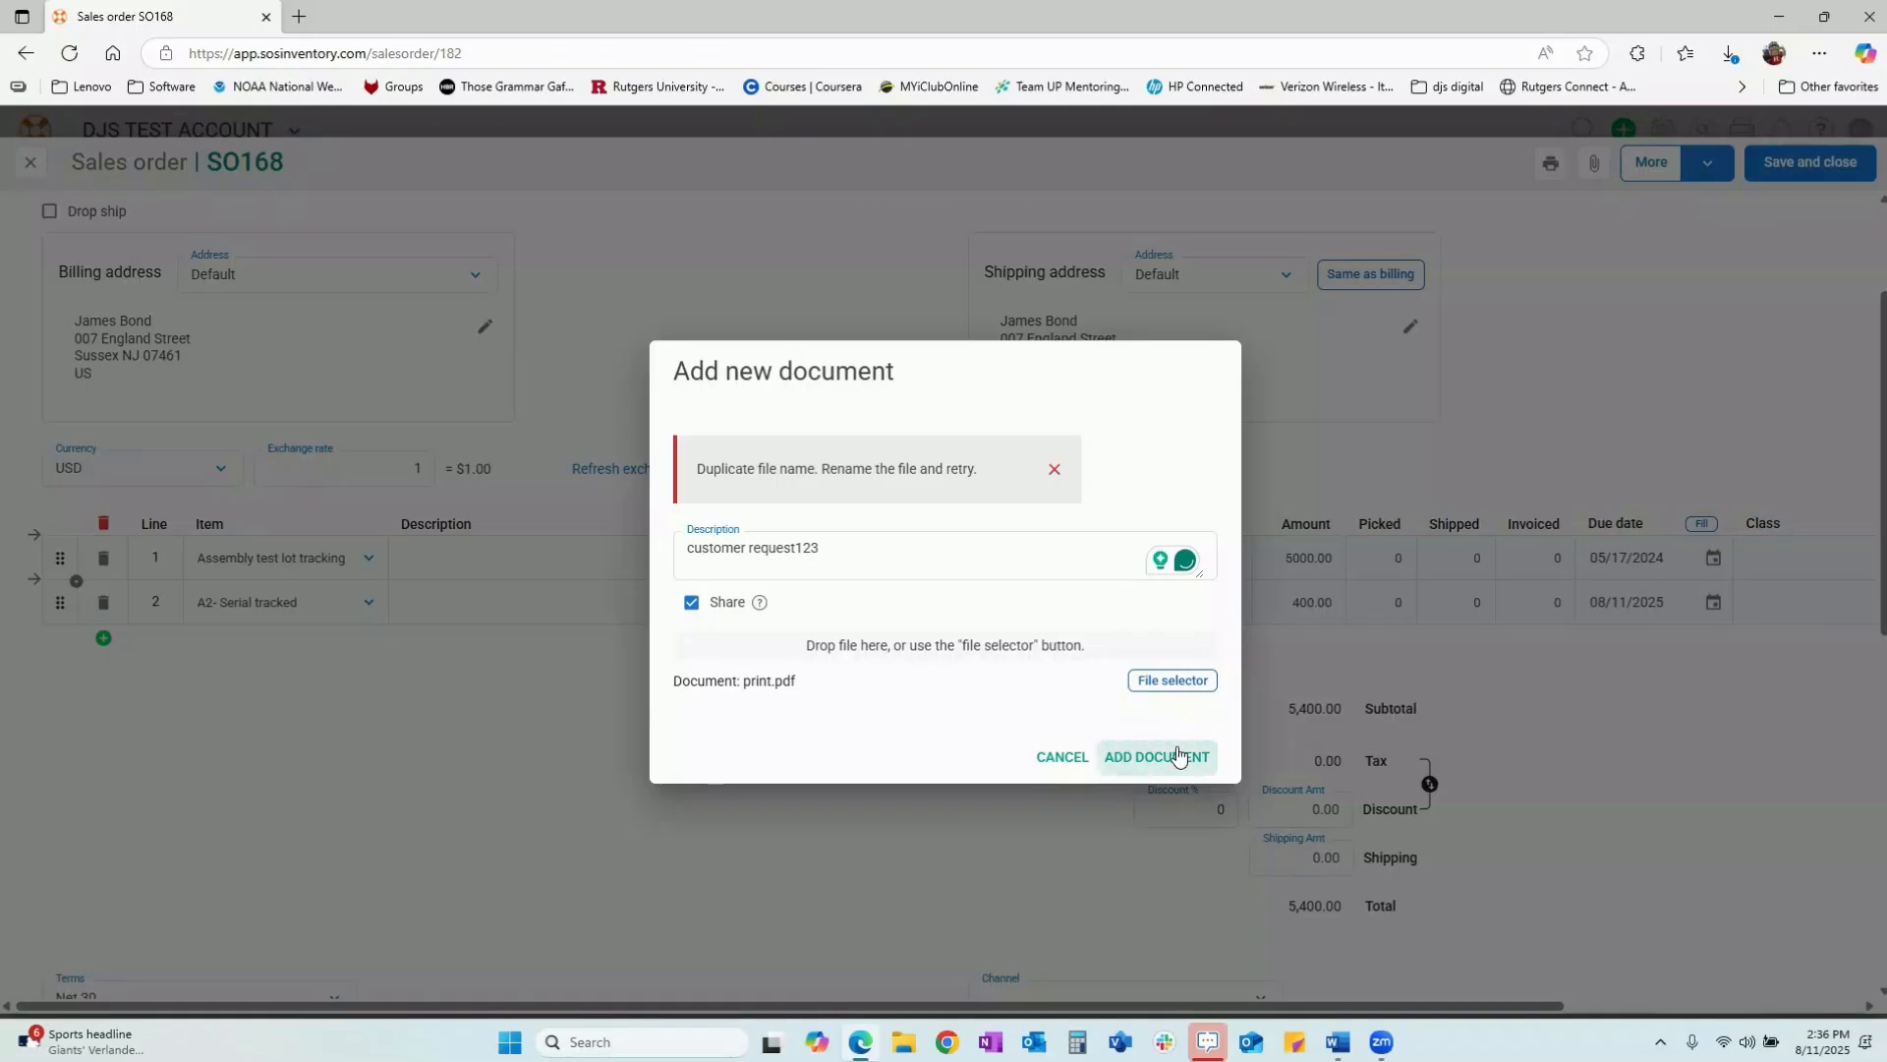
click(872, 562)
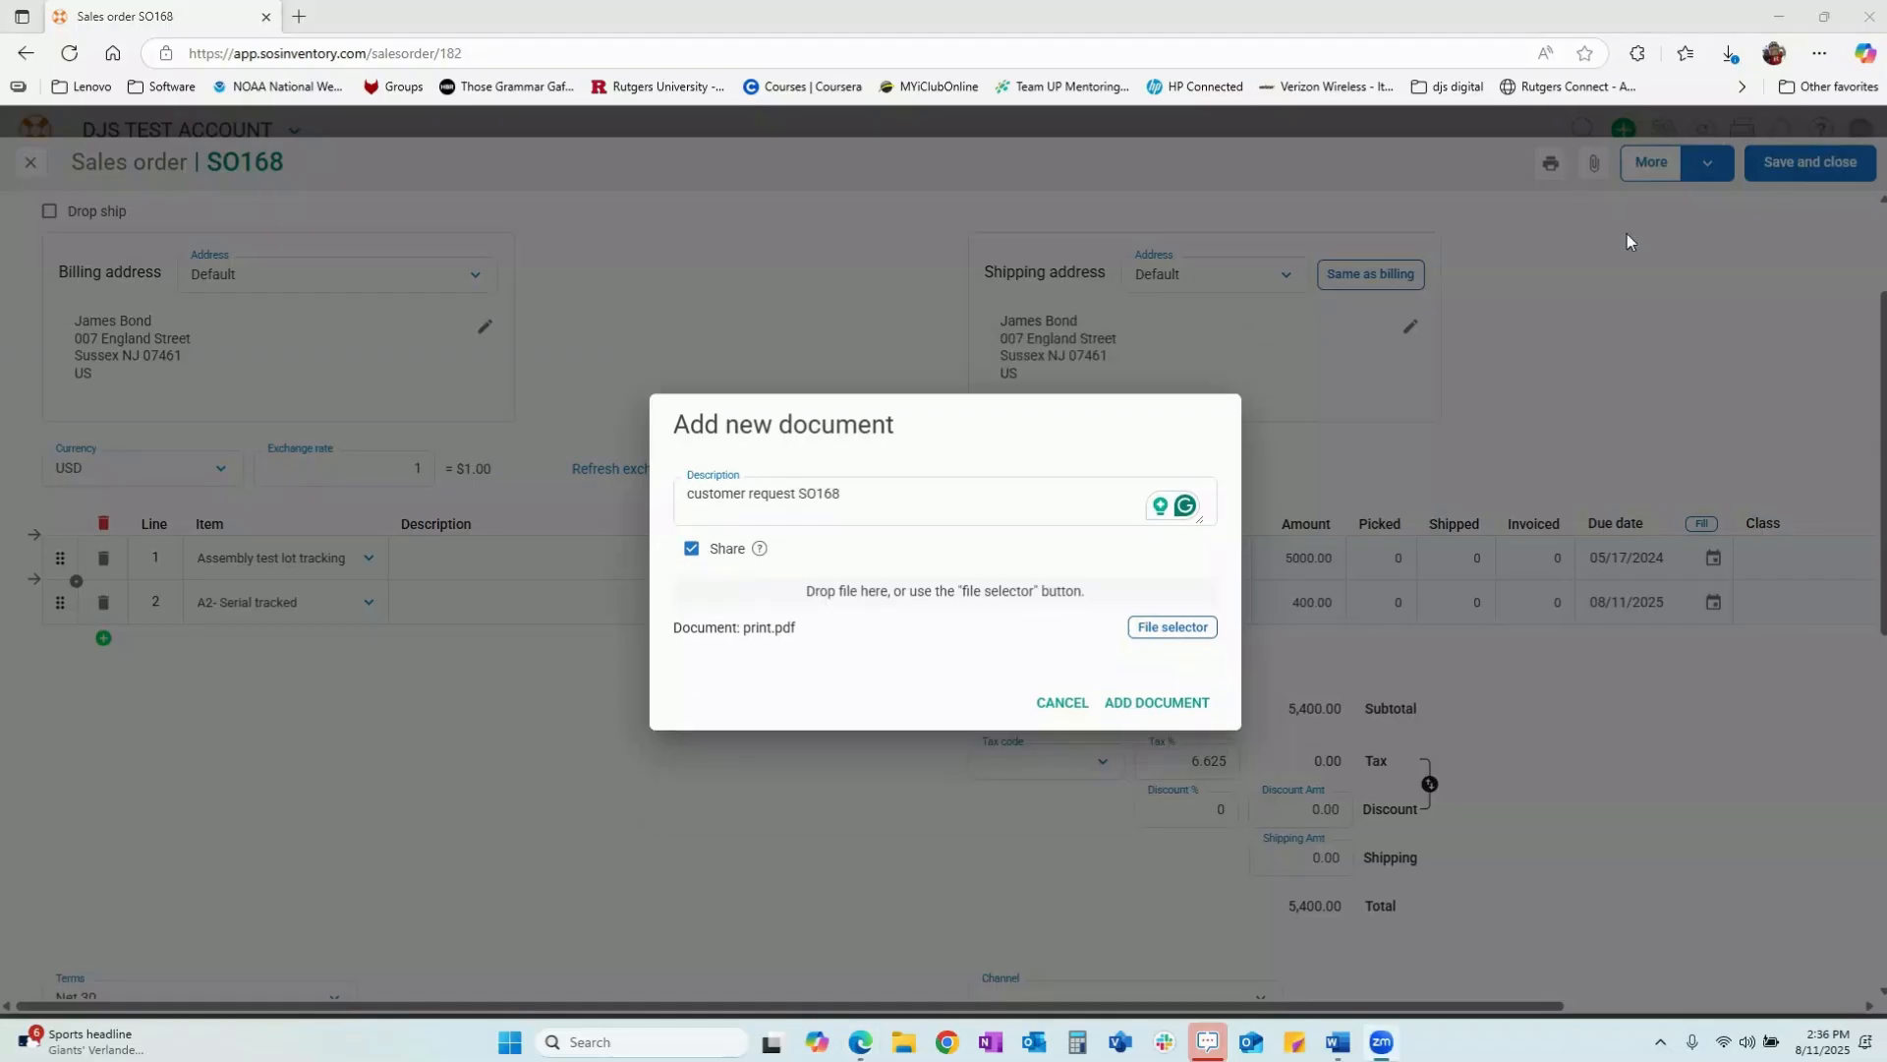
click(1152, 704)
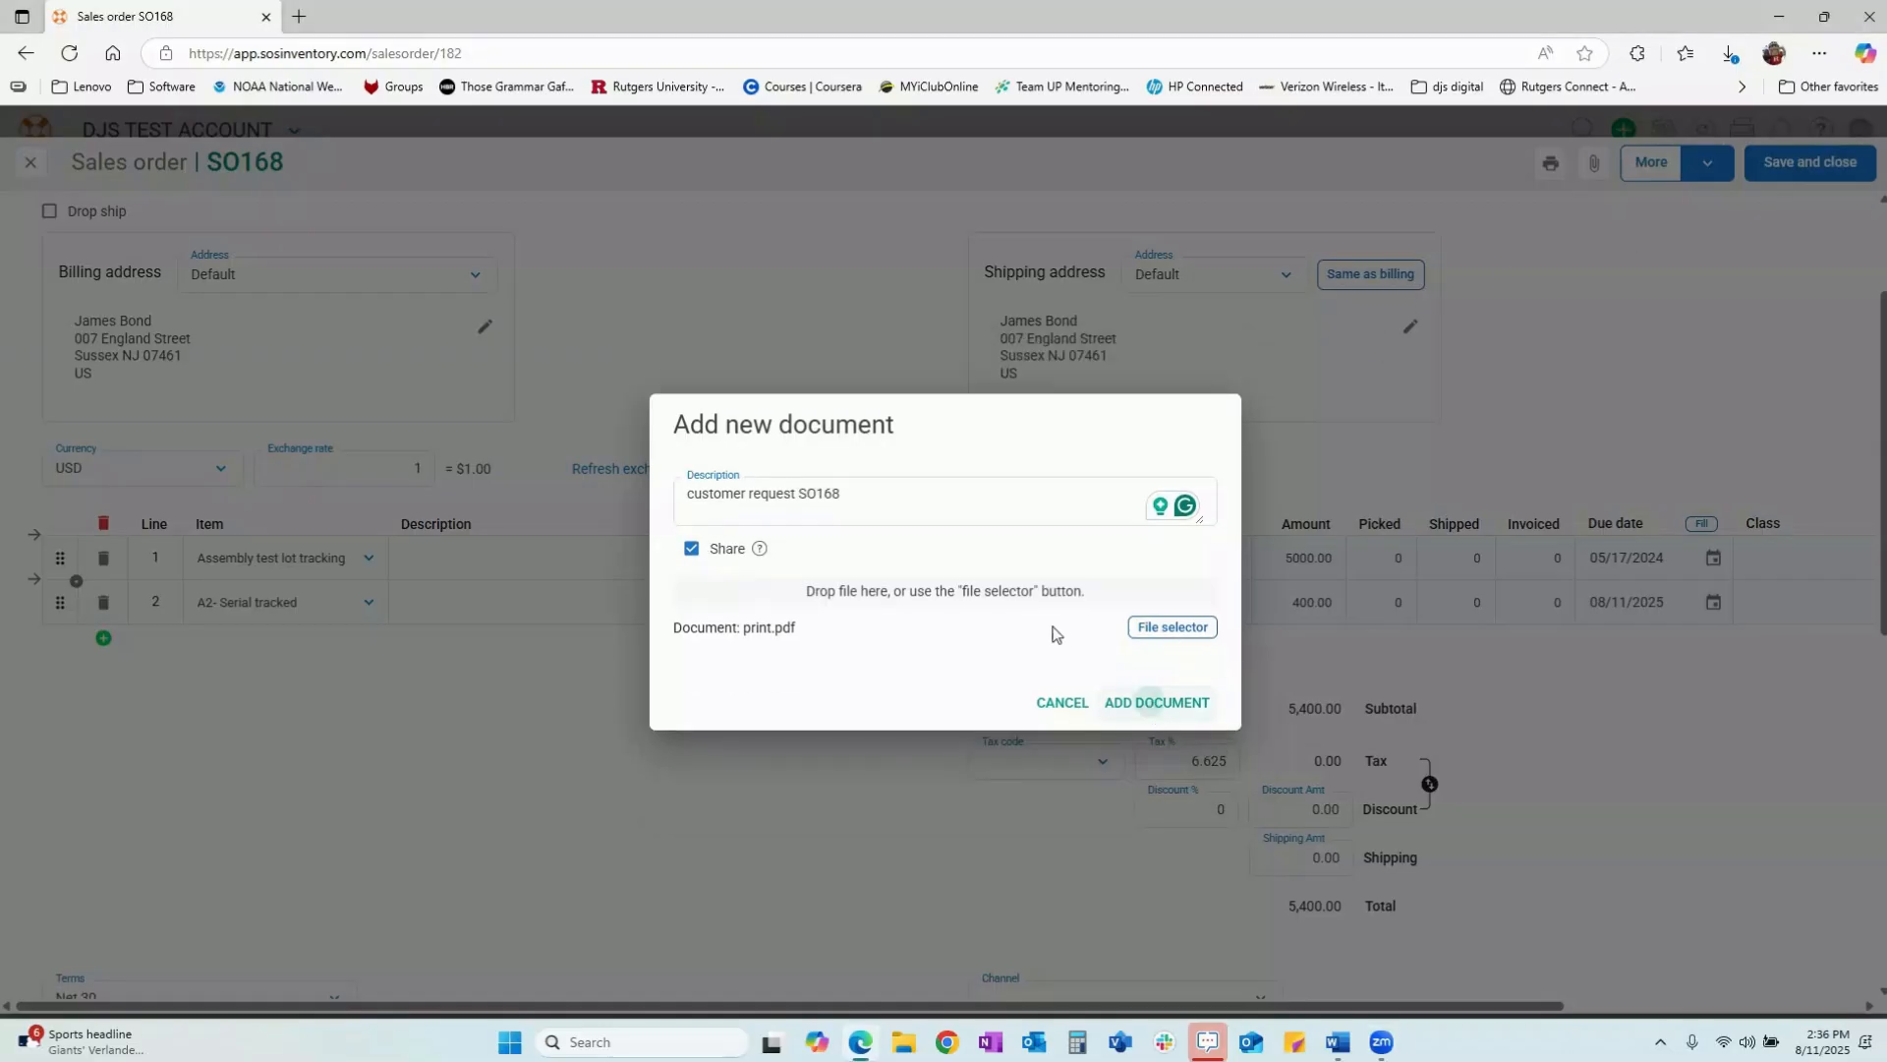
click(860, 546)
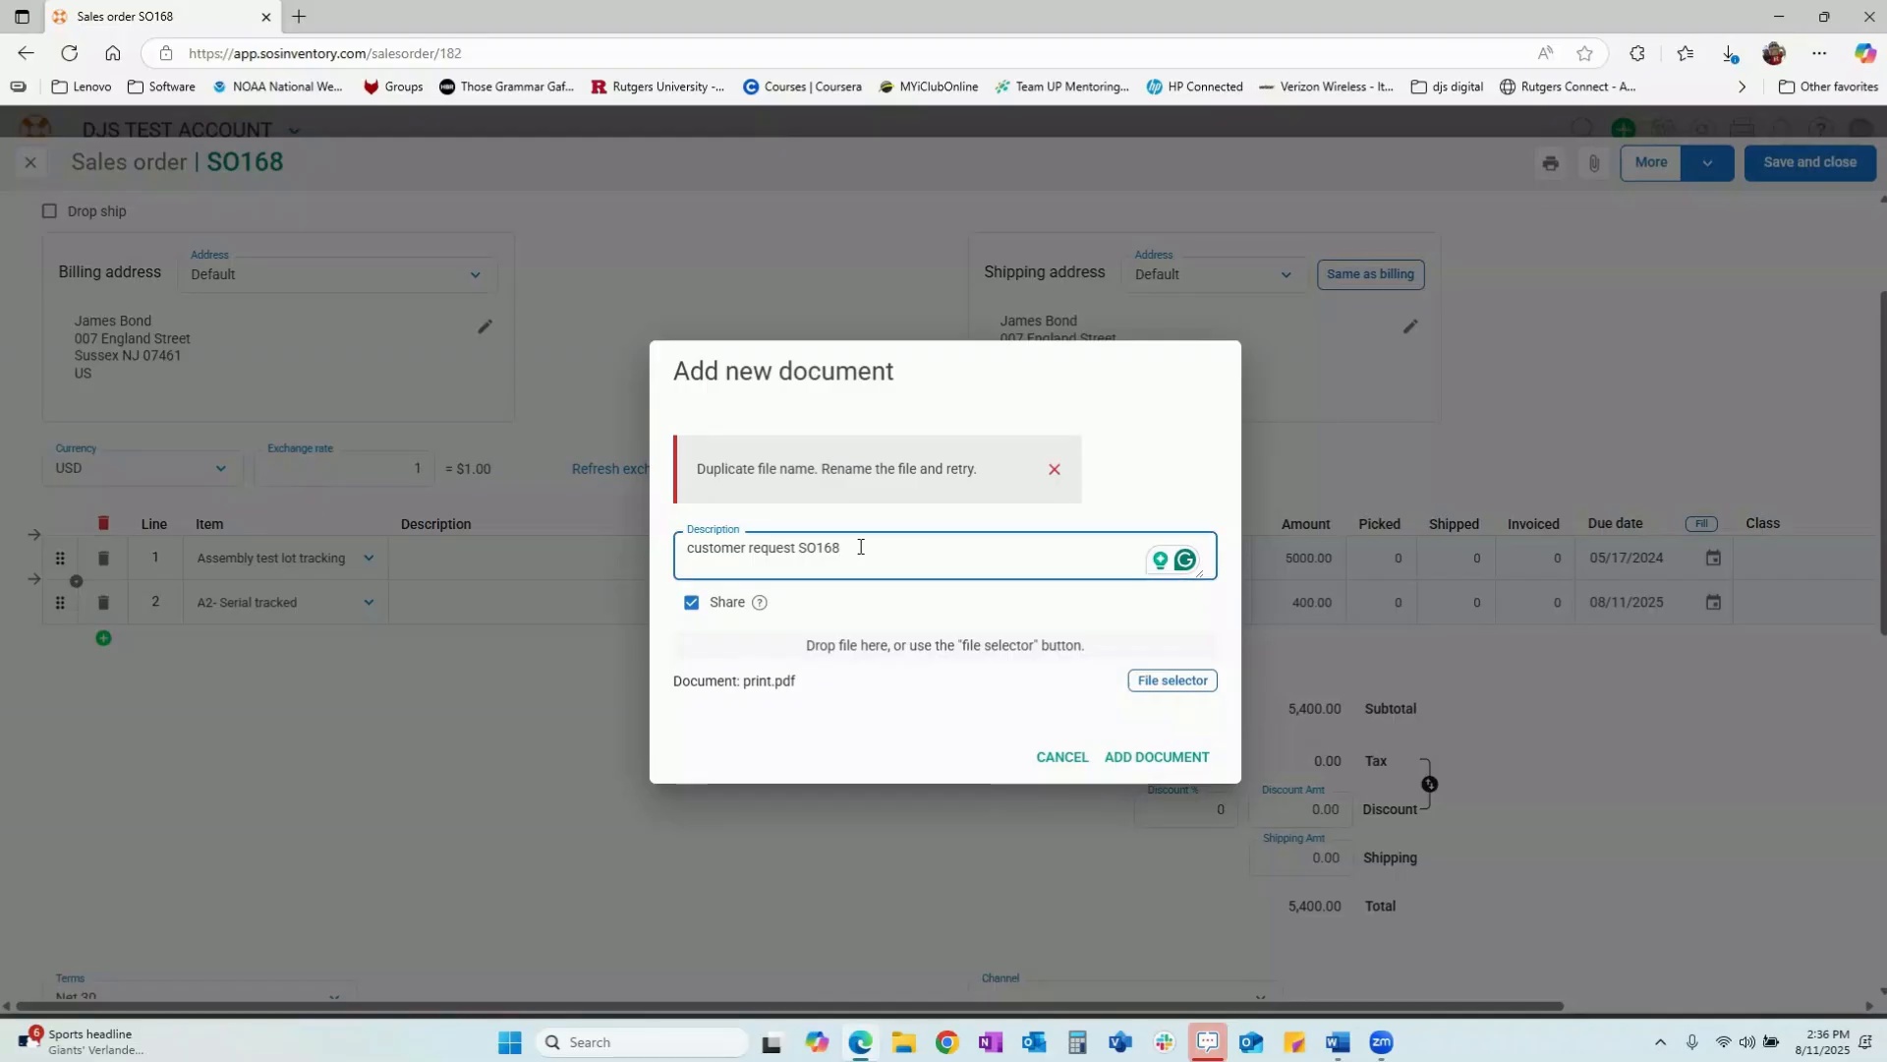
click(1065, 758)
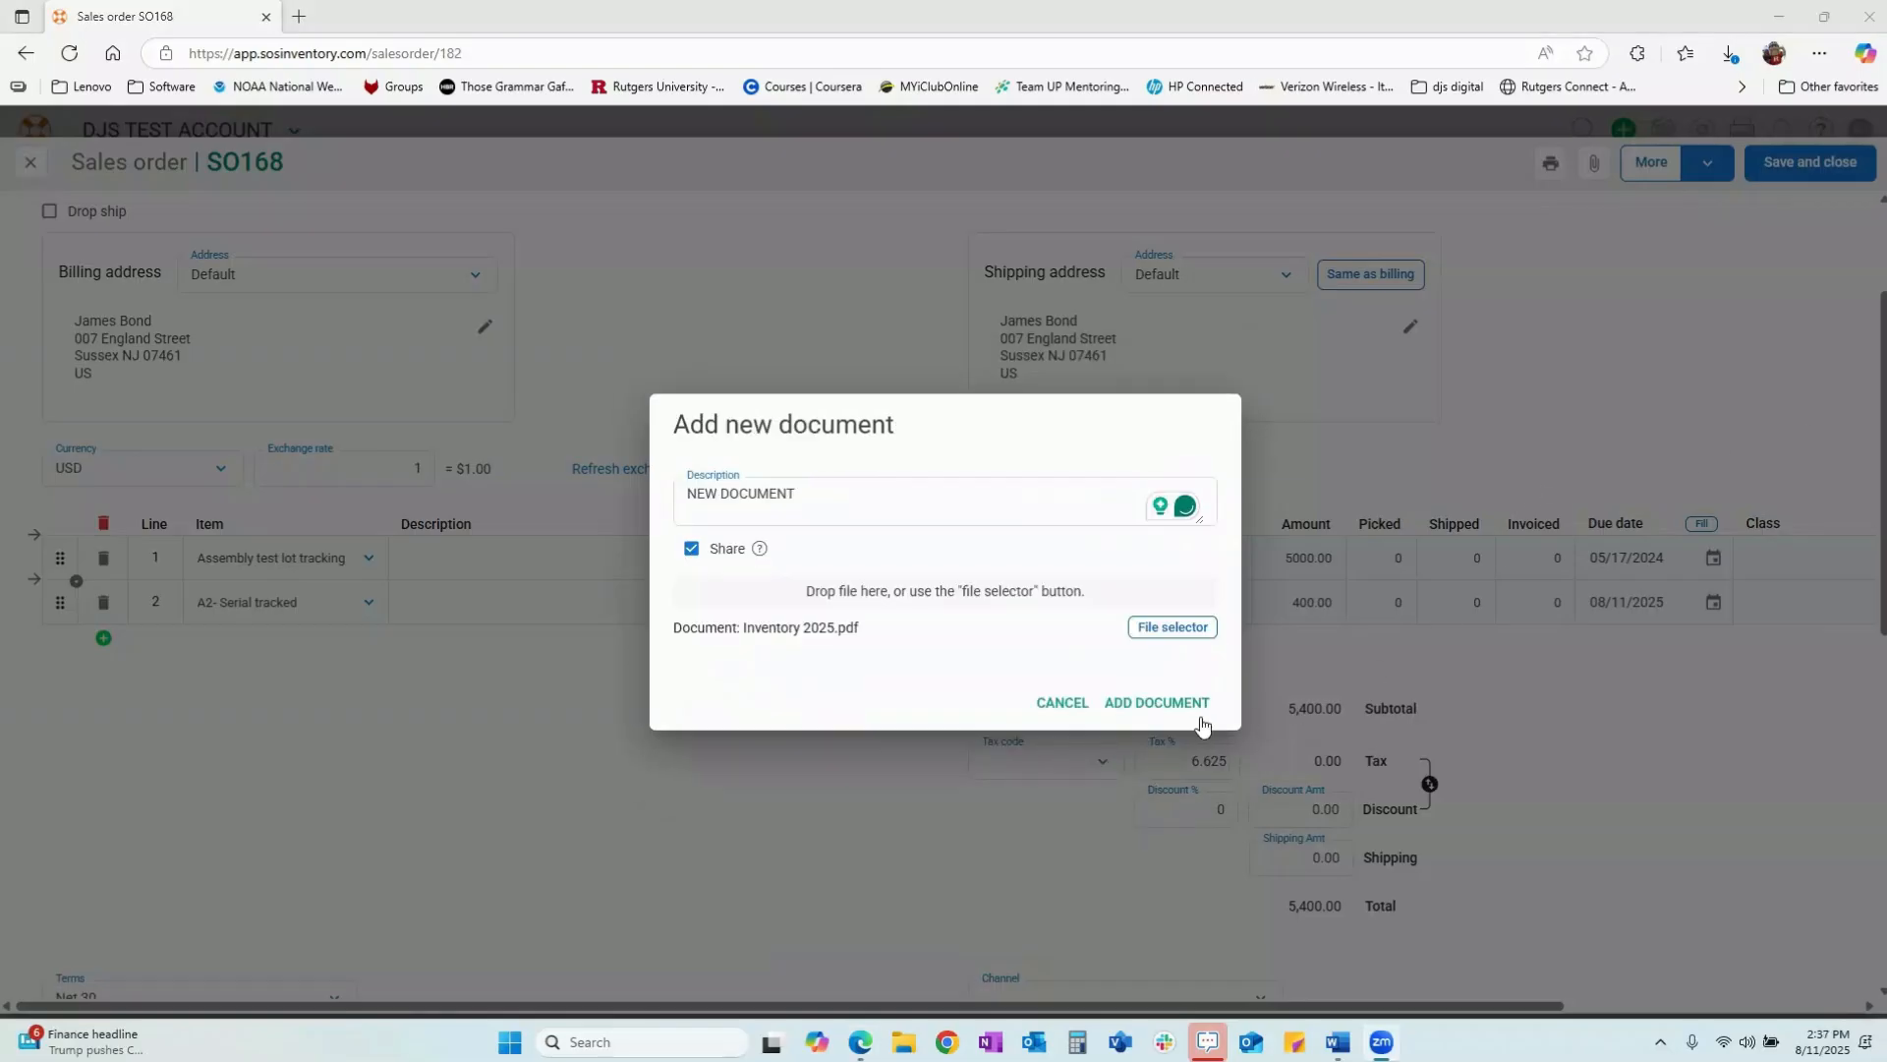
- Attach Inventory 2025.pdf to the sales order with the description "NEW DOCUMENT", and save and close the order
click(1136, 704)
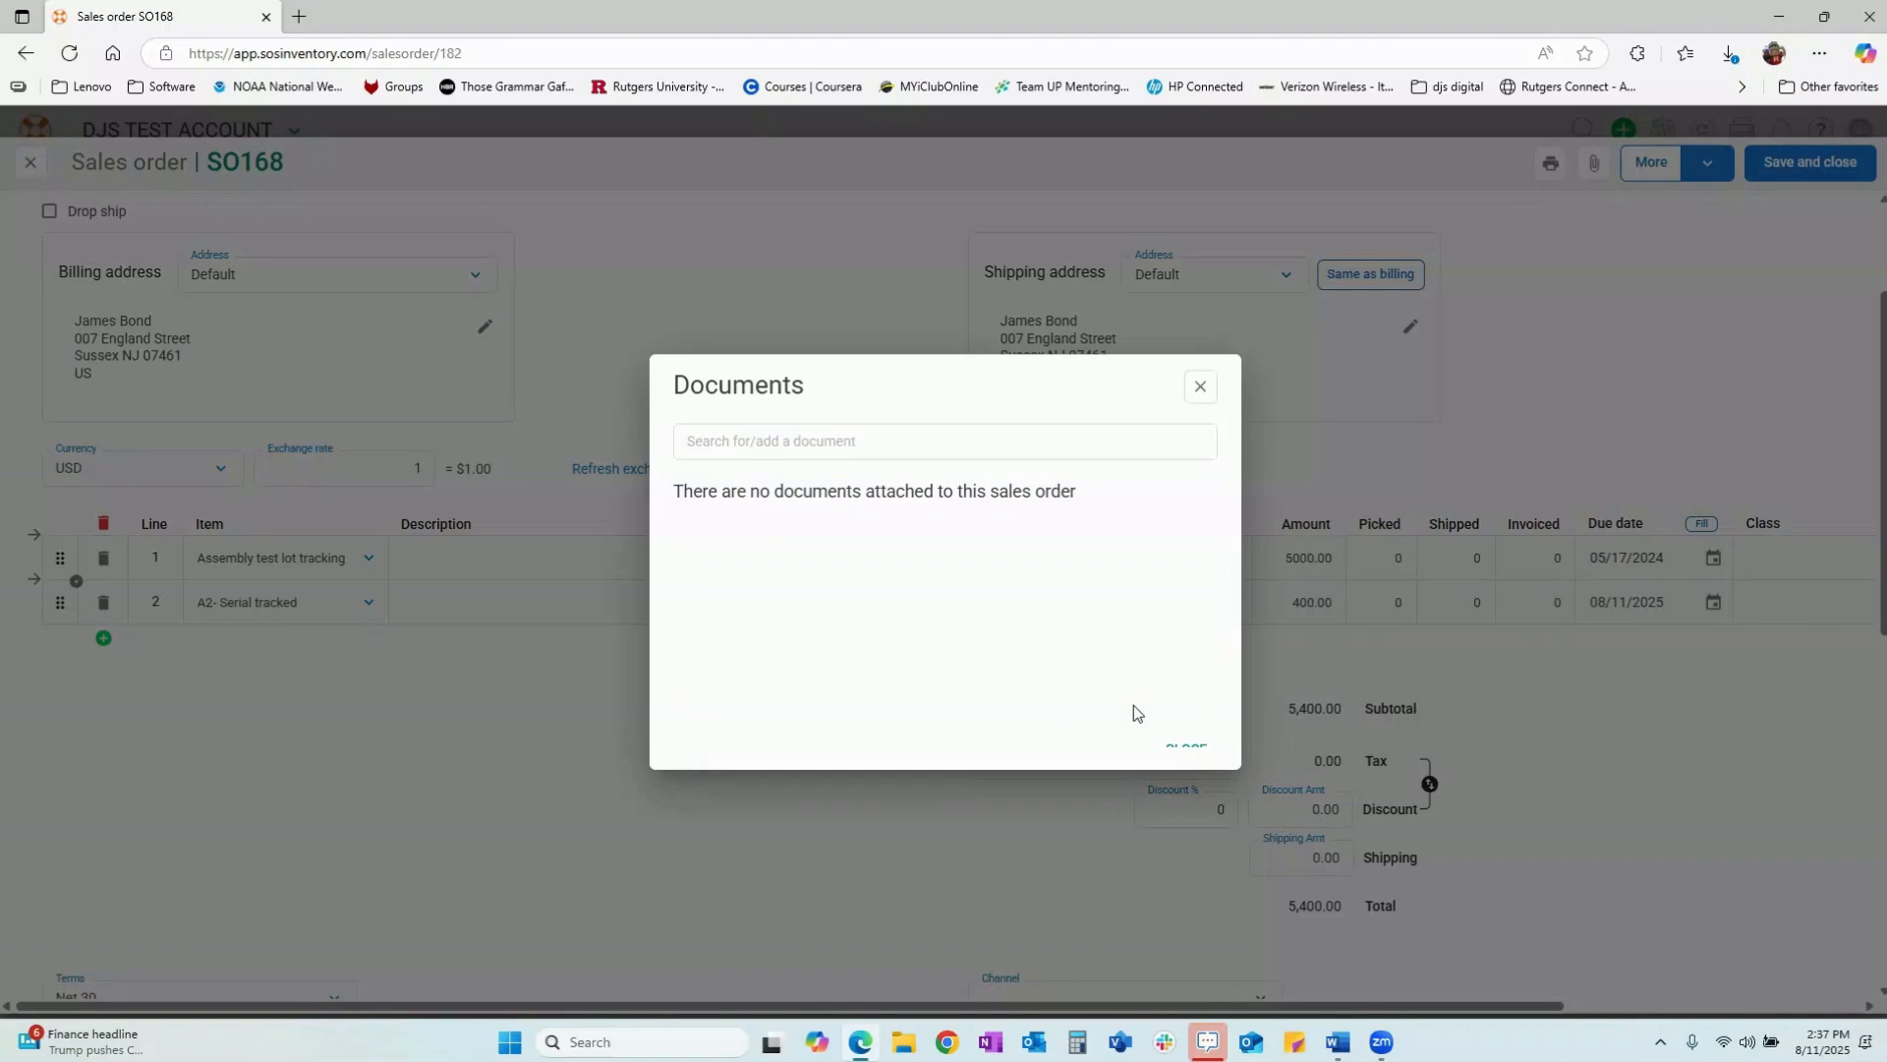
click(1202, 385)
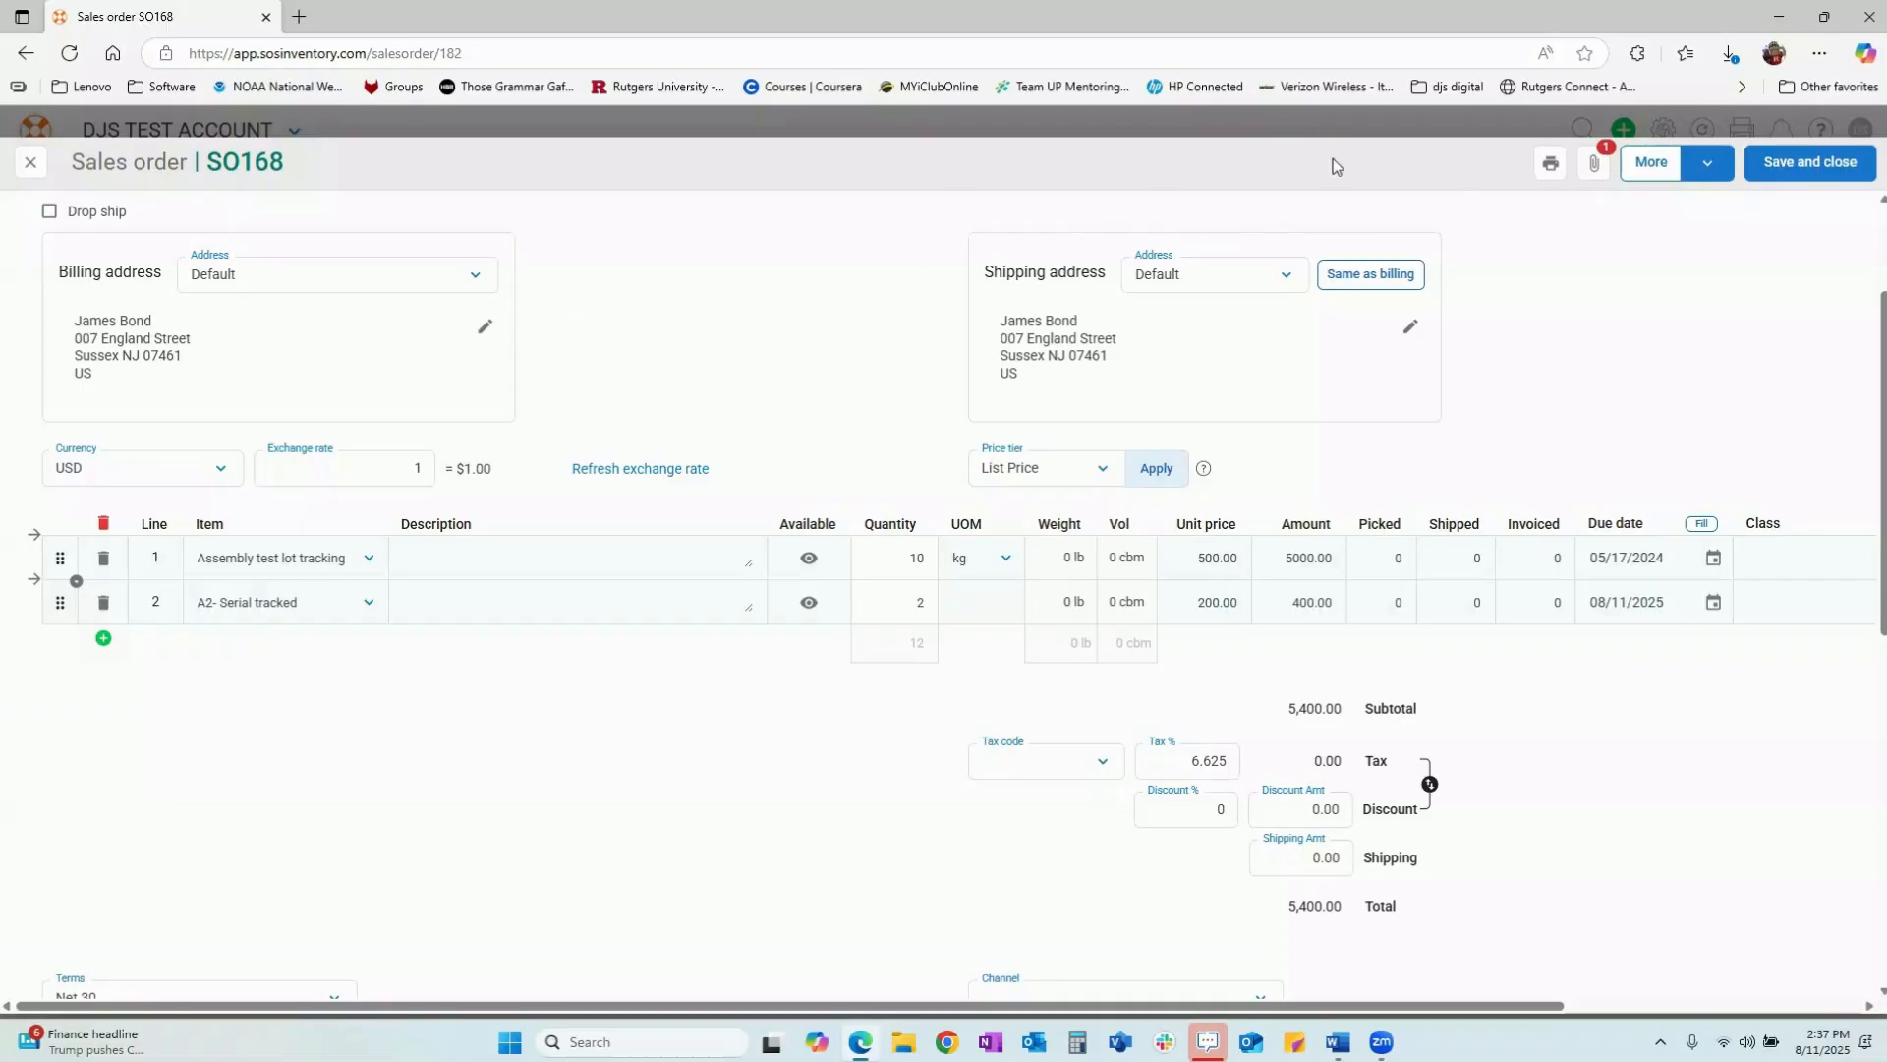
click(1800, 178)
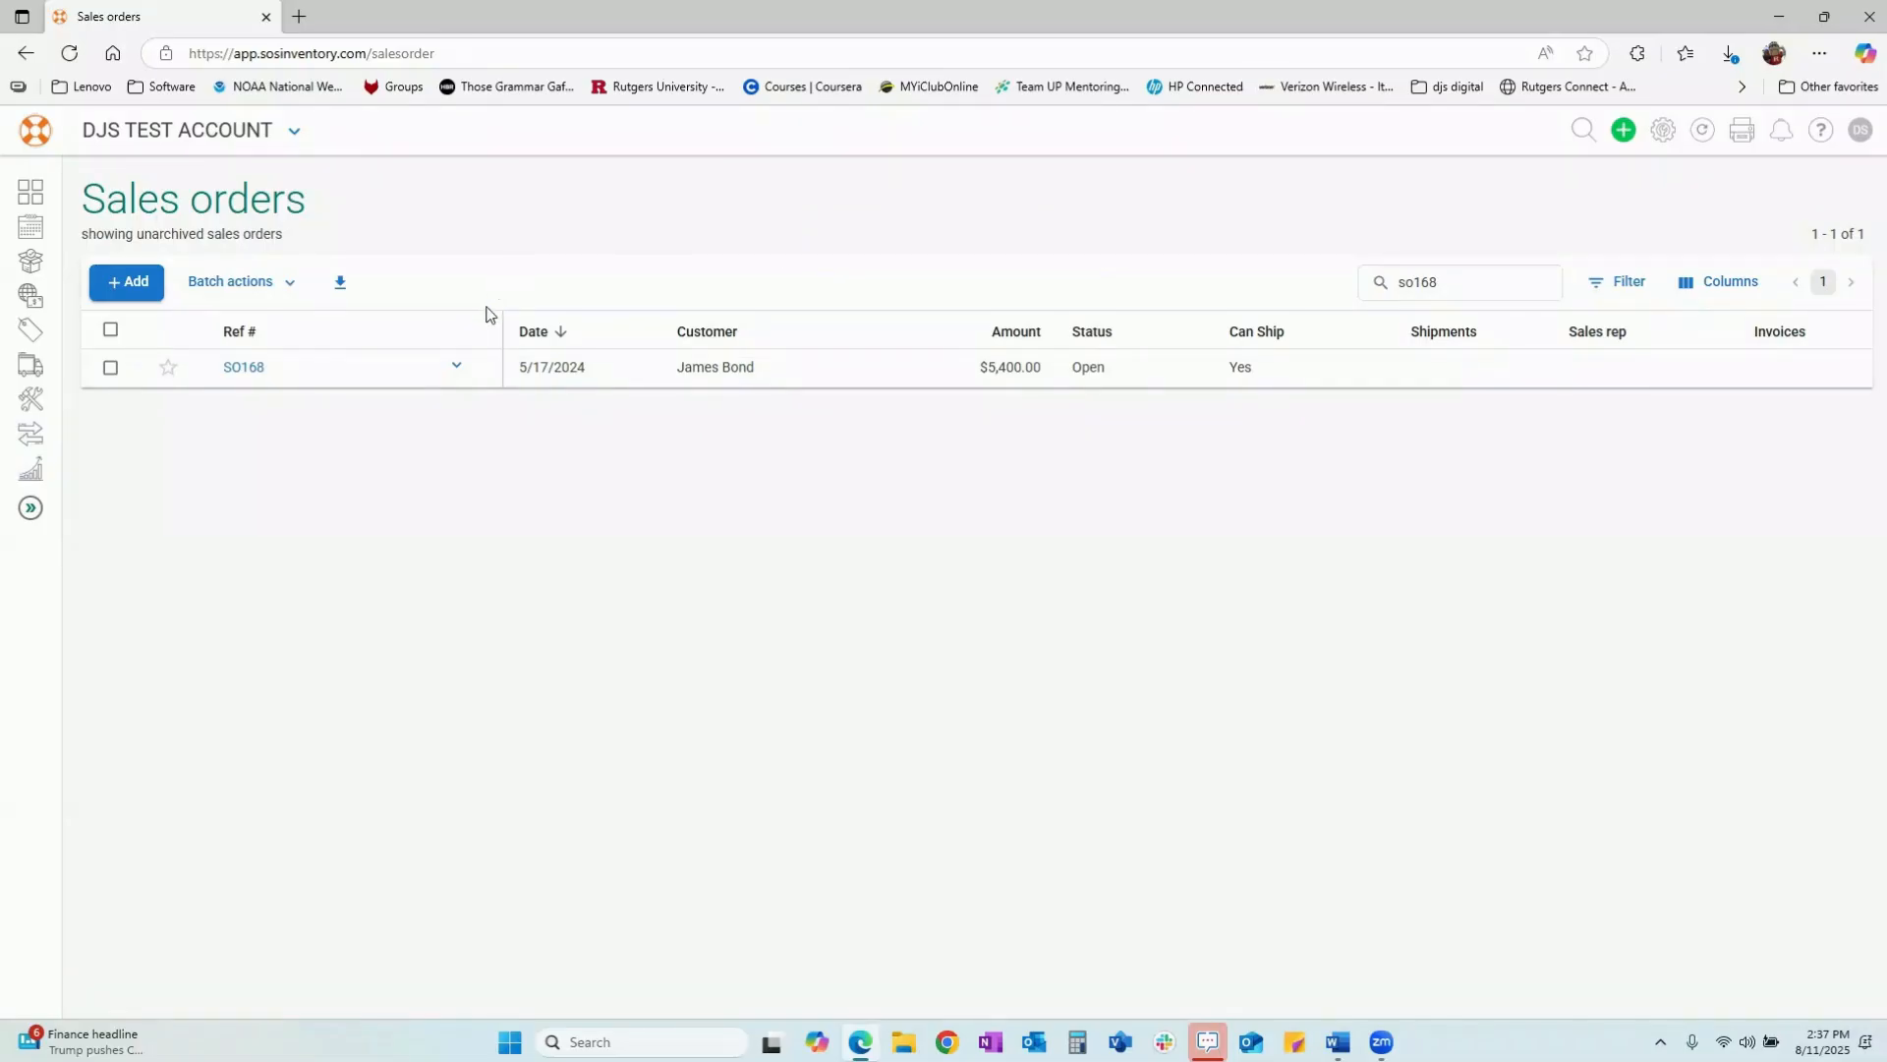
- Create a shipment from the listed sales order and assign line 1 the Receiving bin and lot LT90000001
click(457, 368)
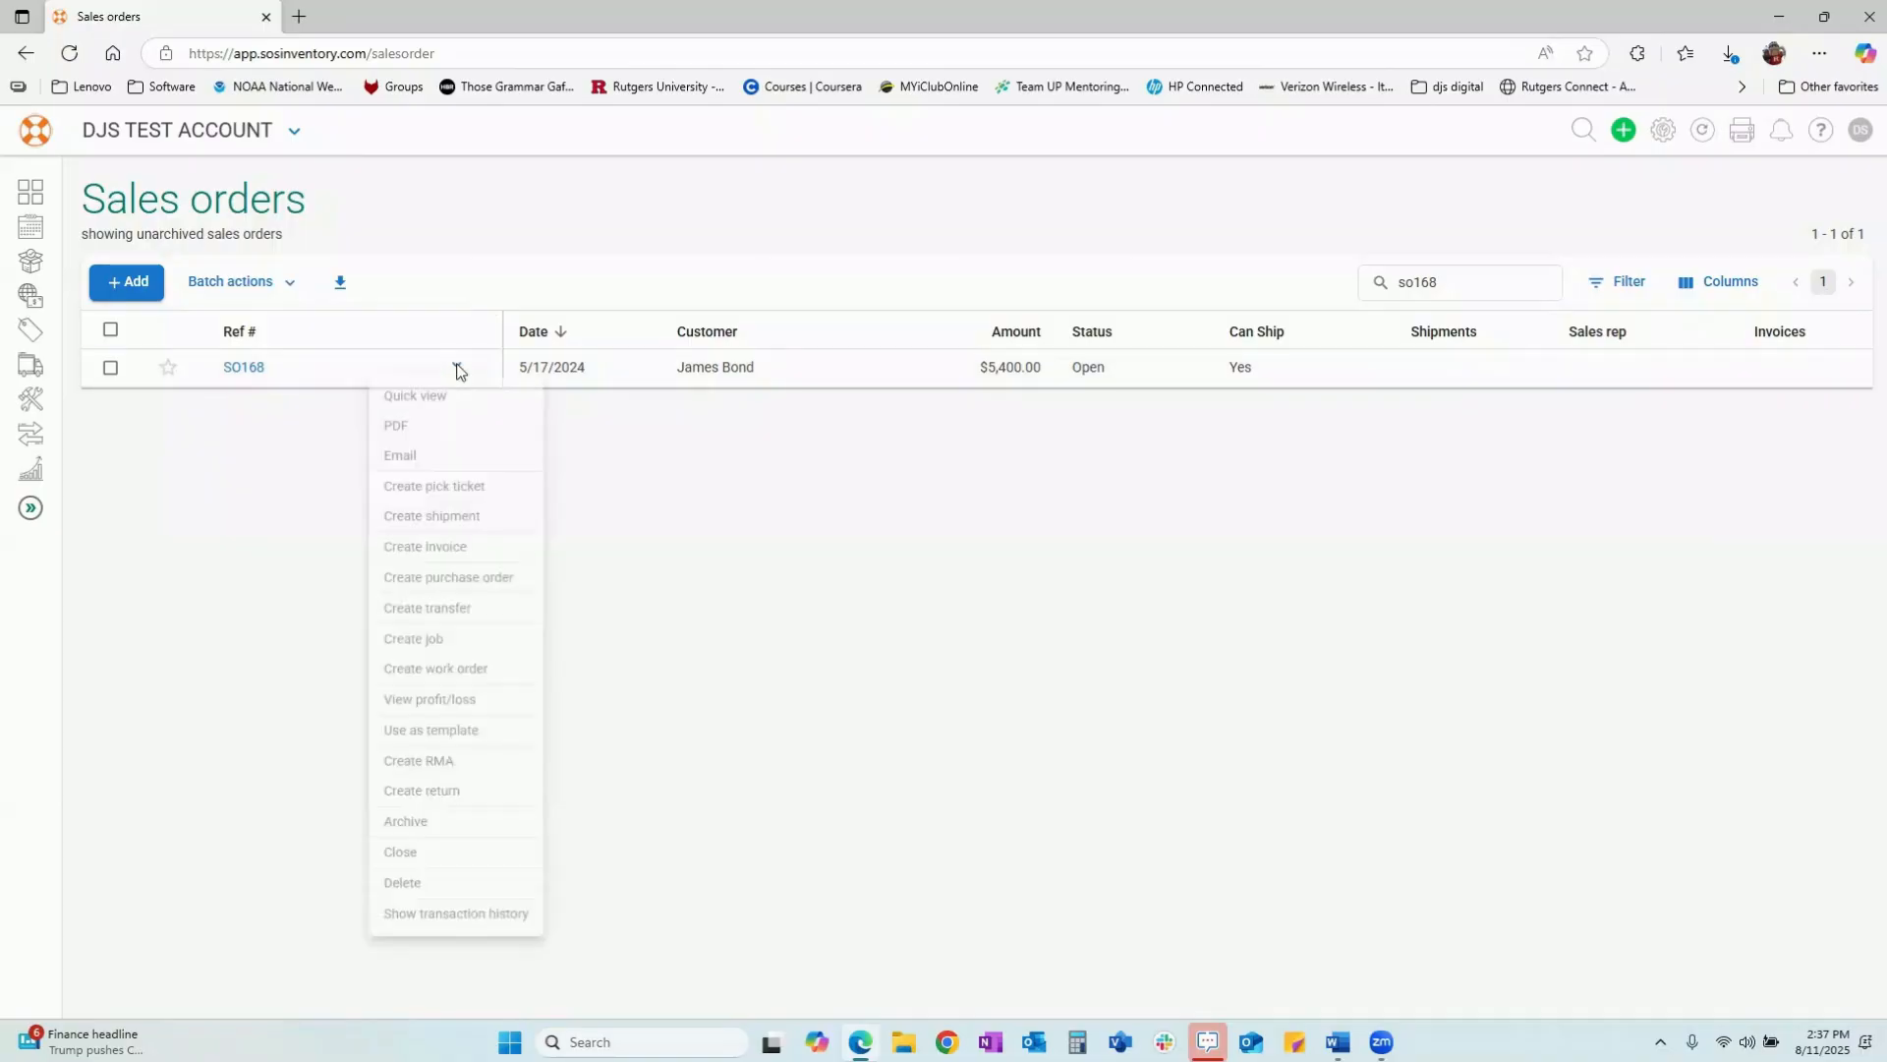
click(433, 528)
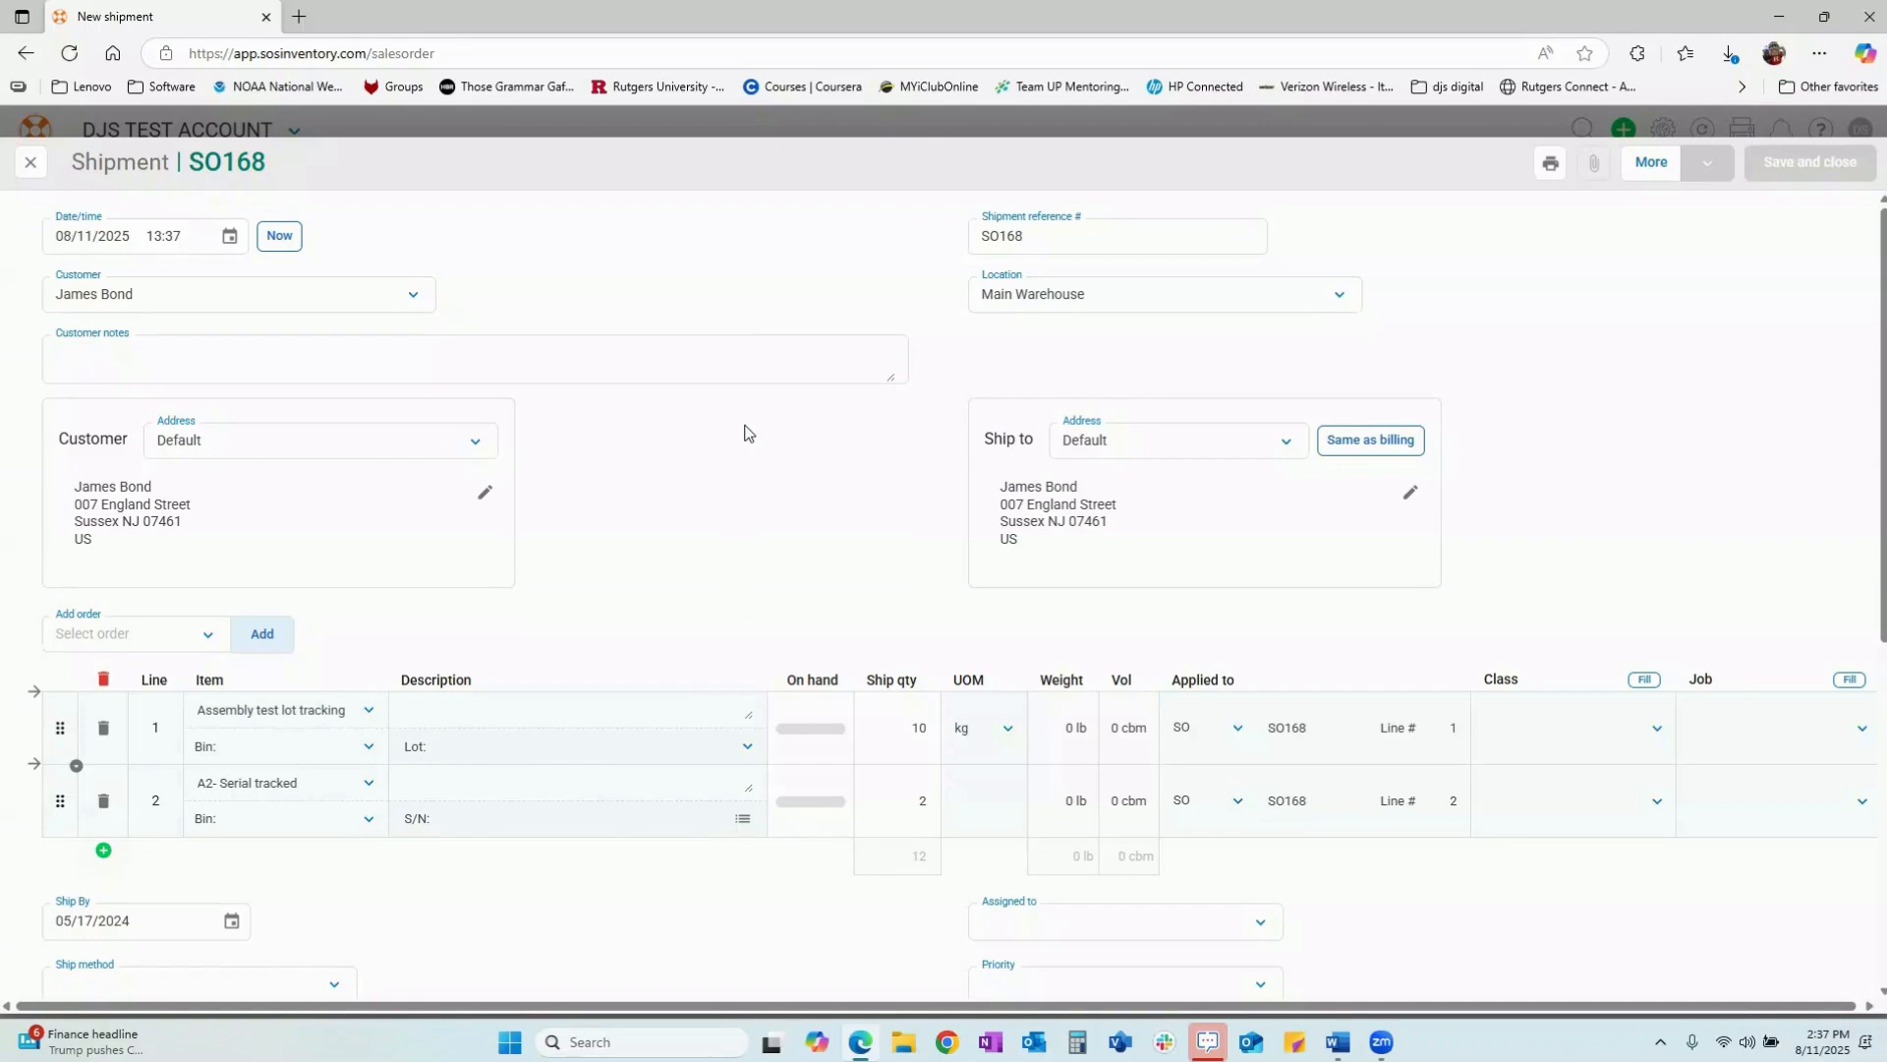
scroll(744, 432, down, 1)
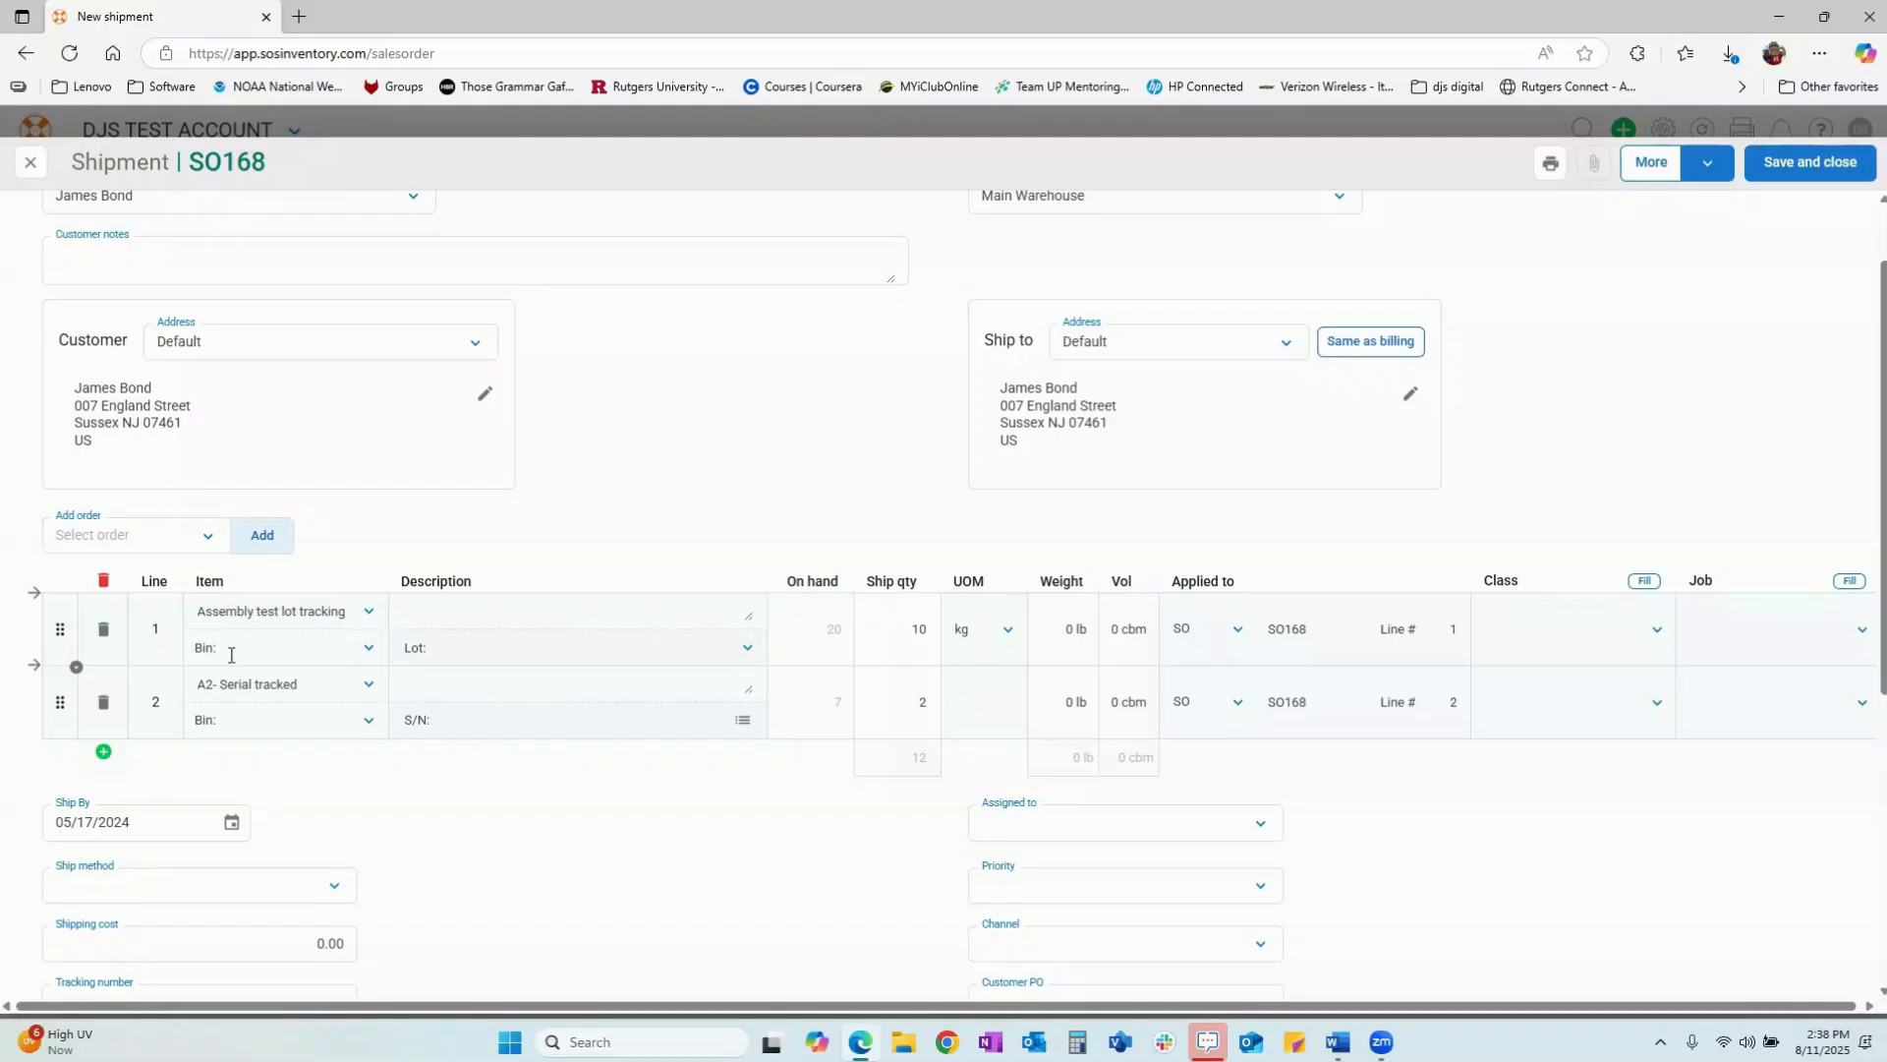
click(366, 648)
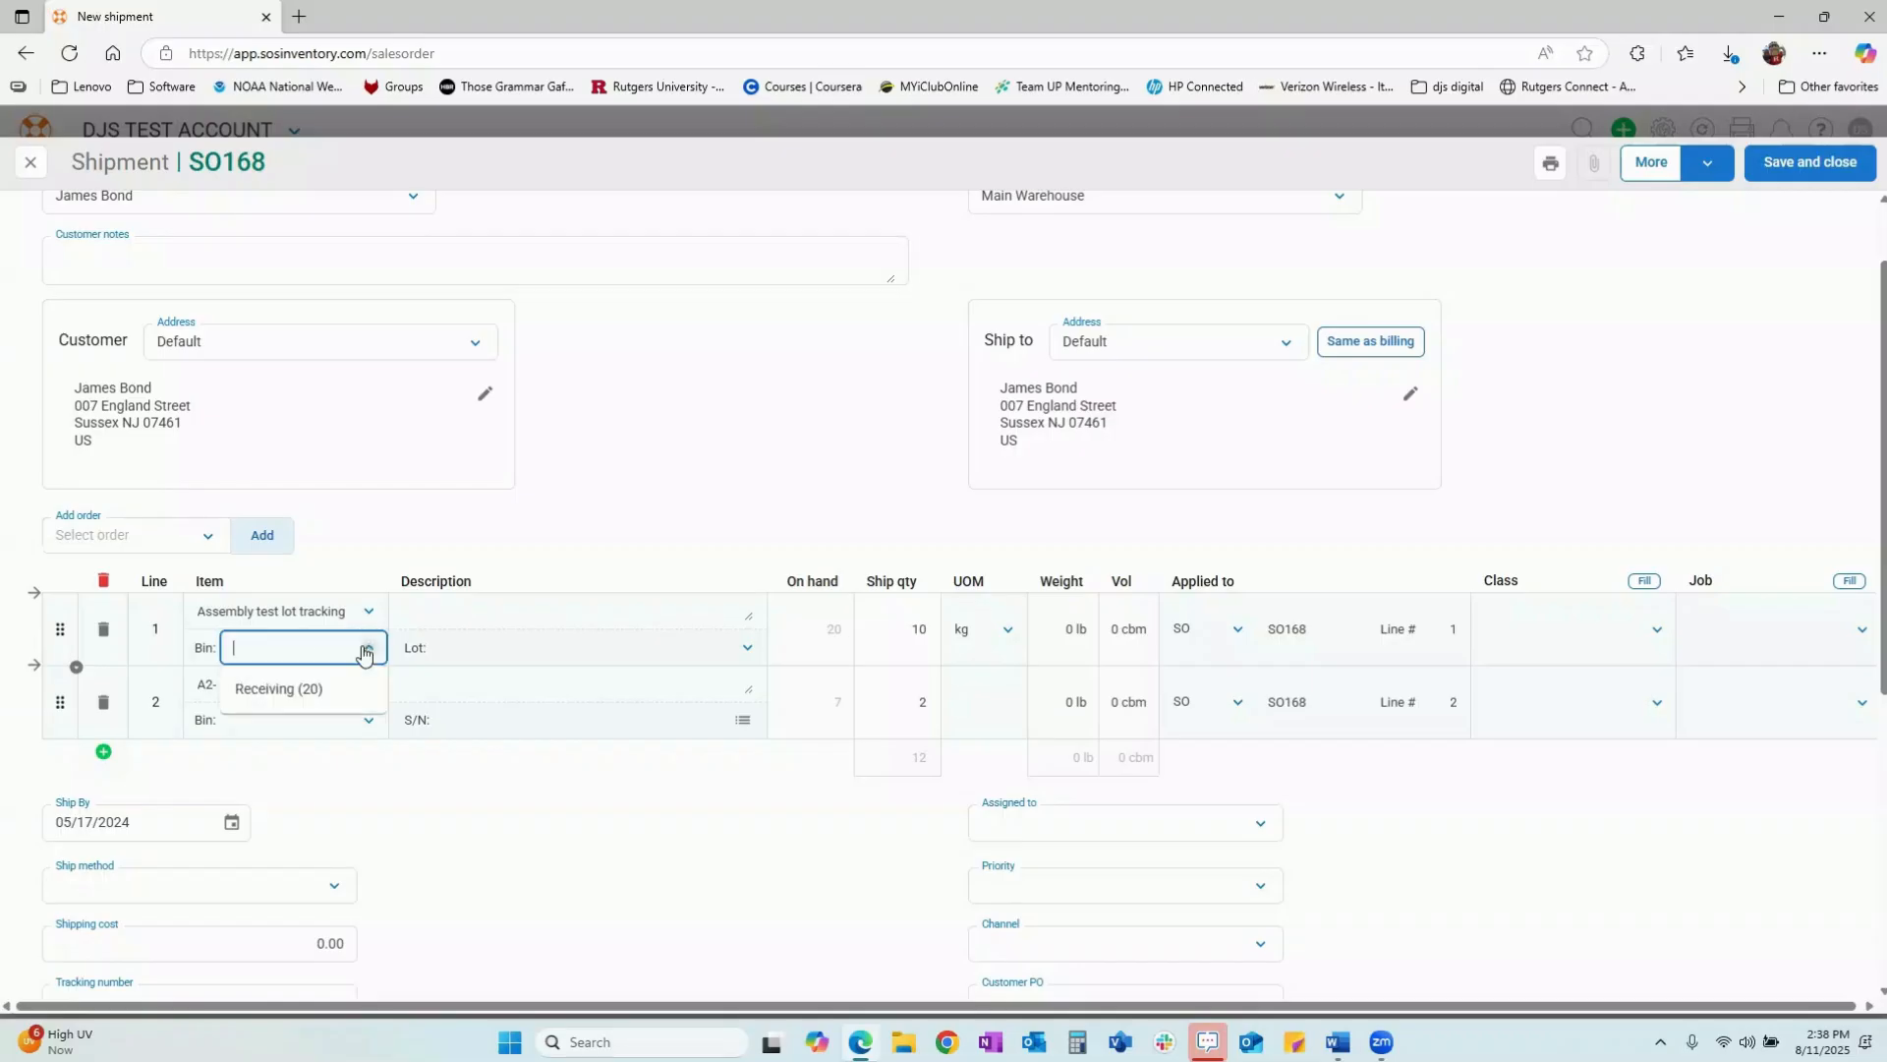
click(301, 691)
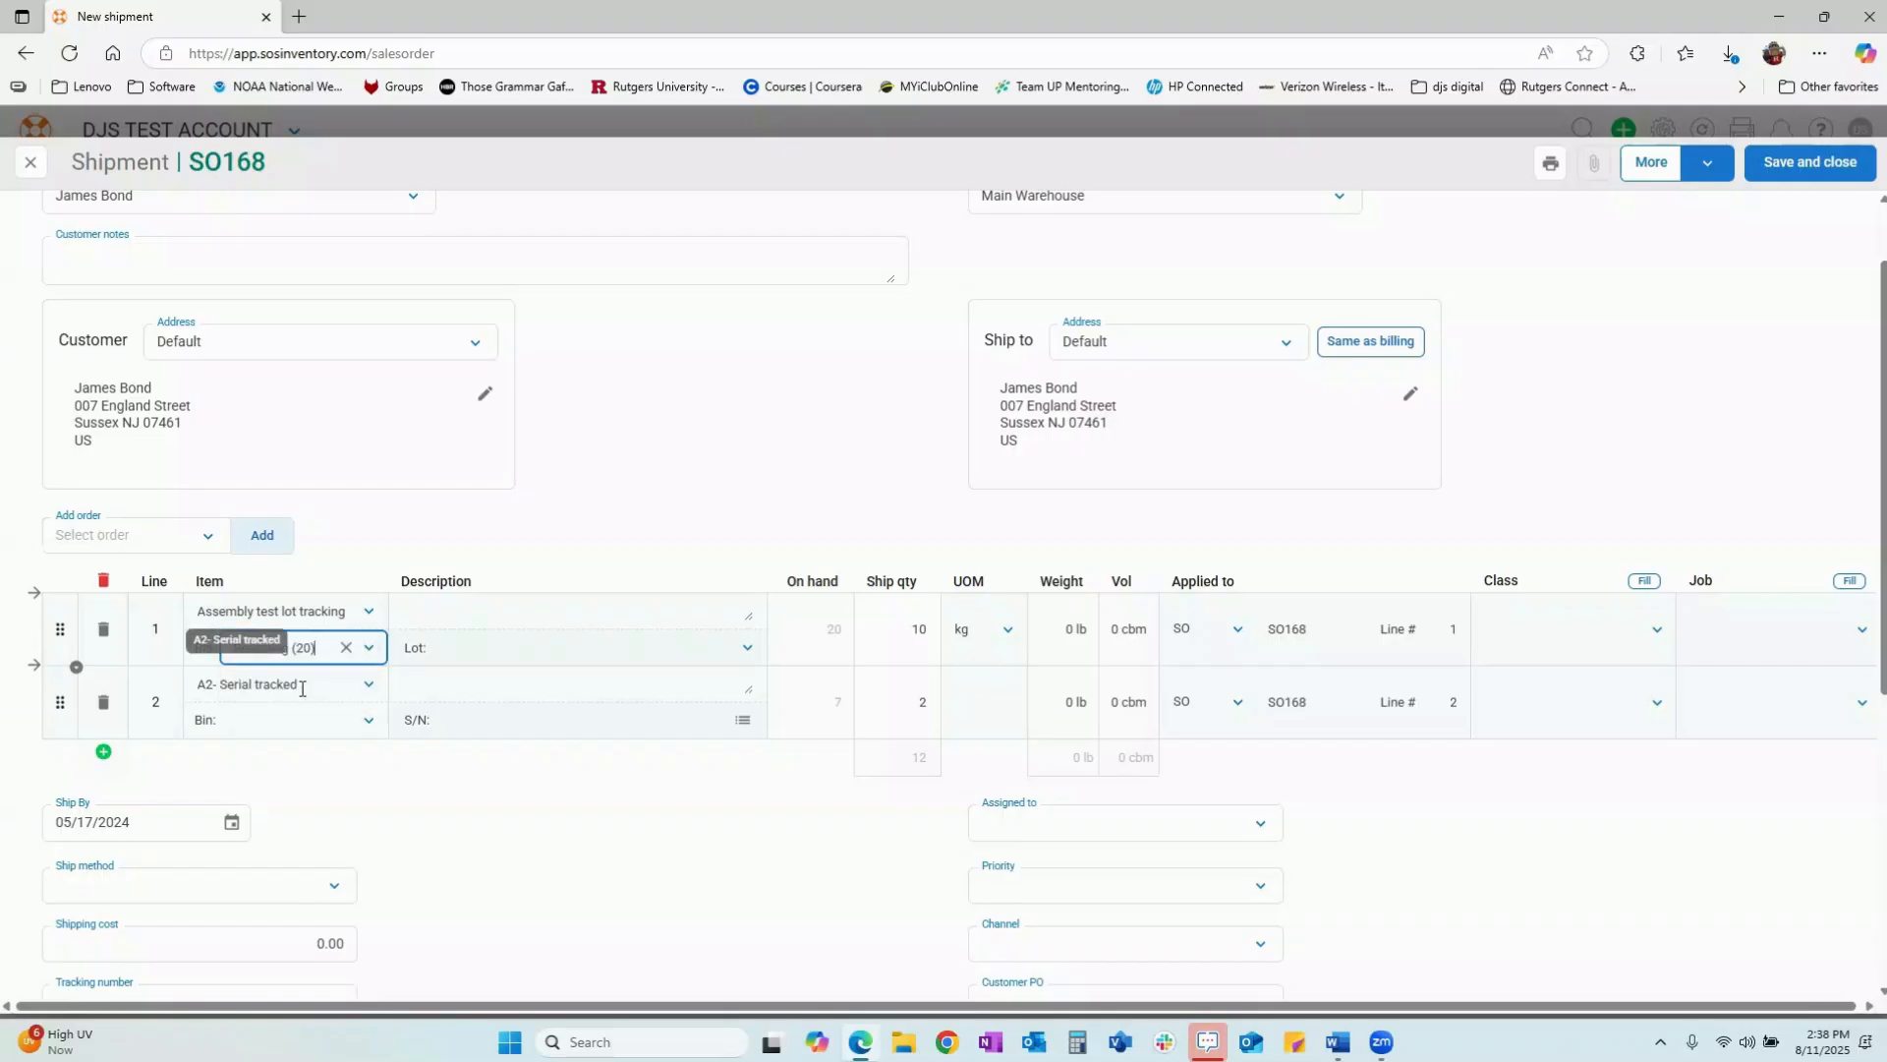
click(751, 651)
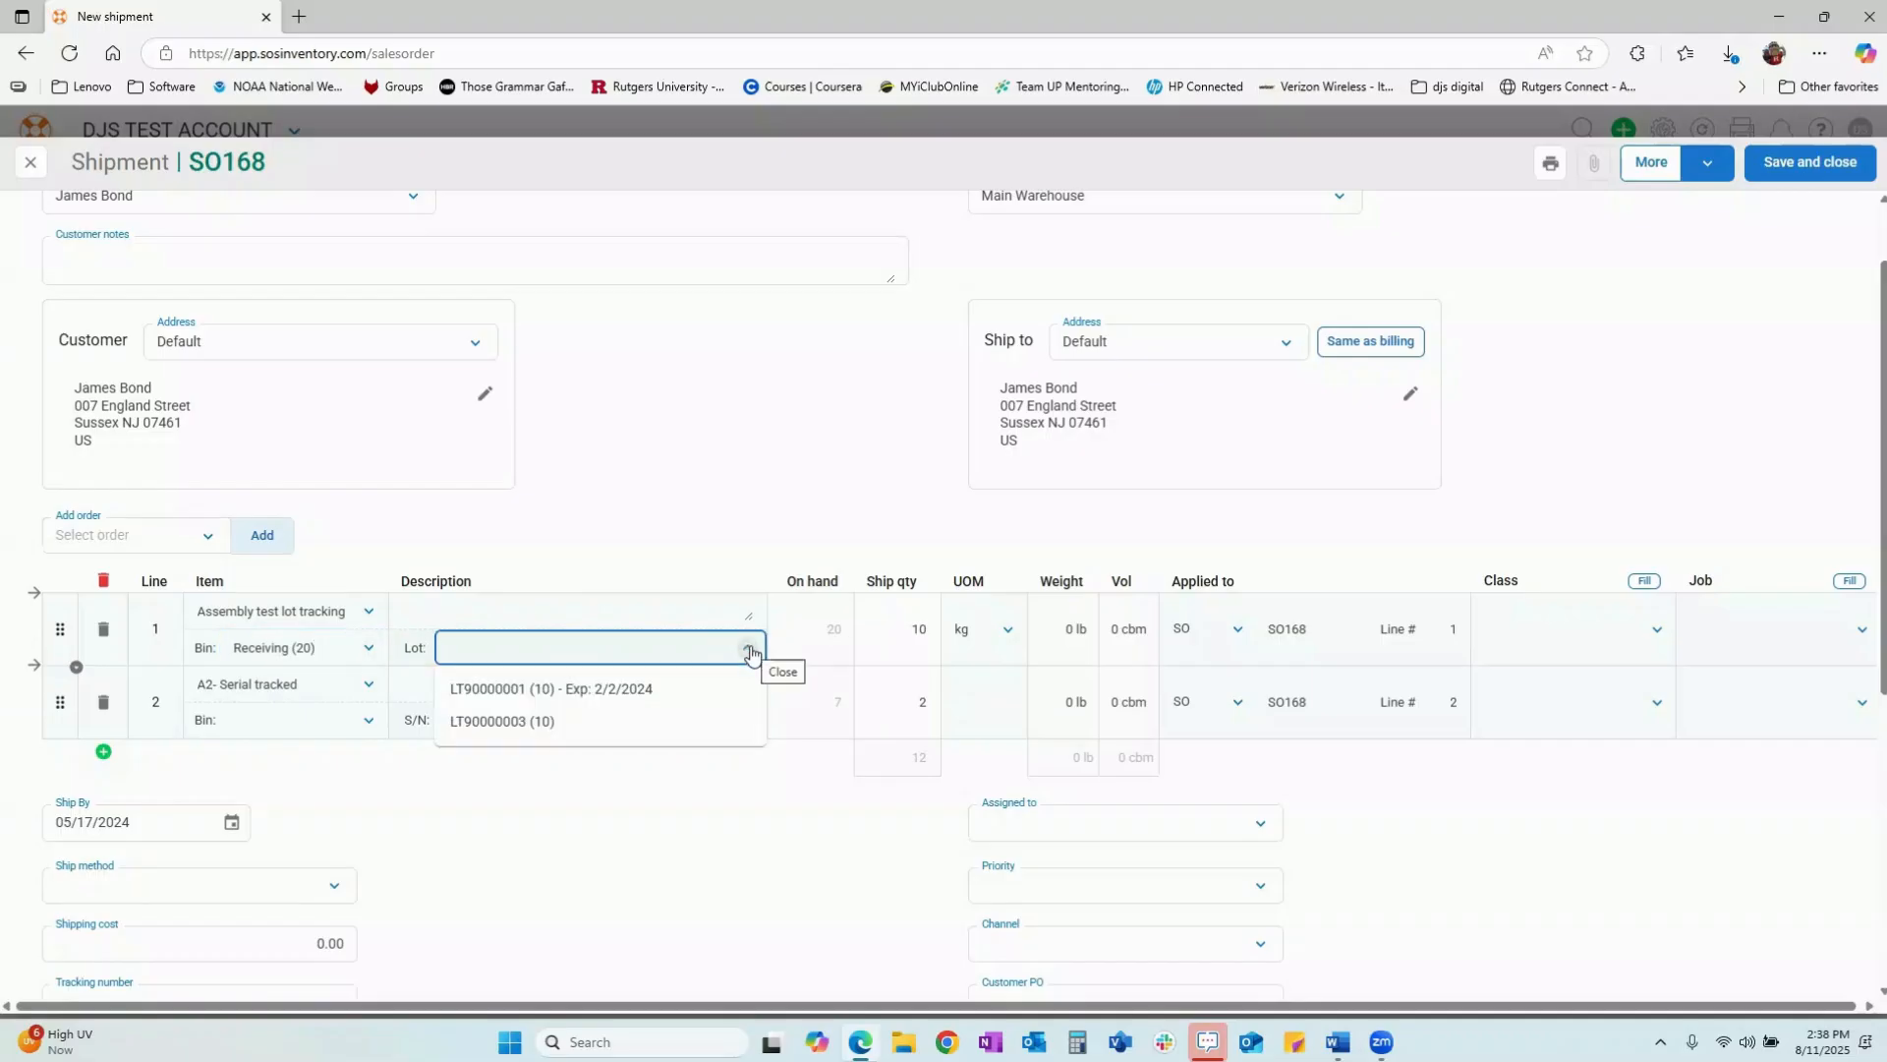
click(563, 691)
click(672, 522)
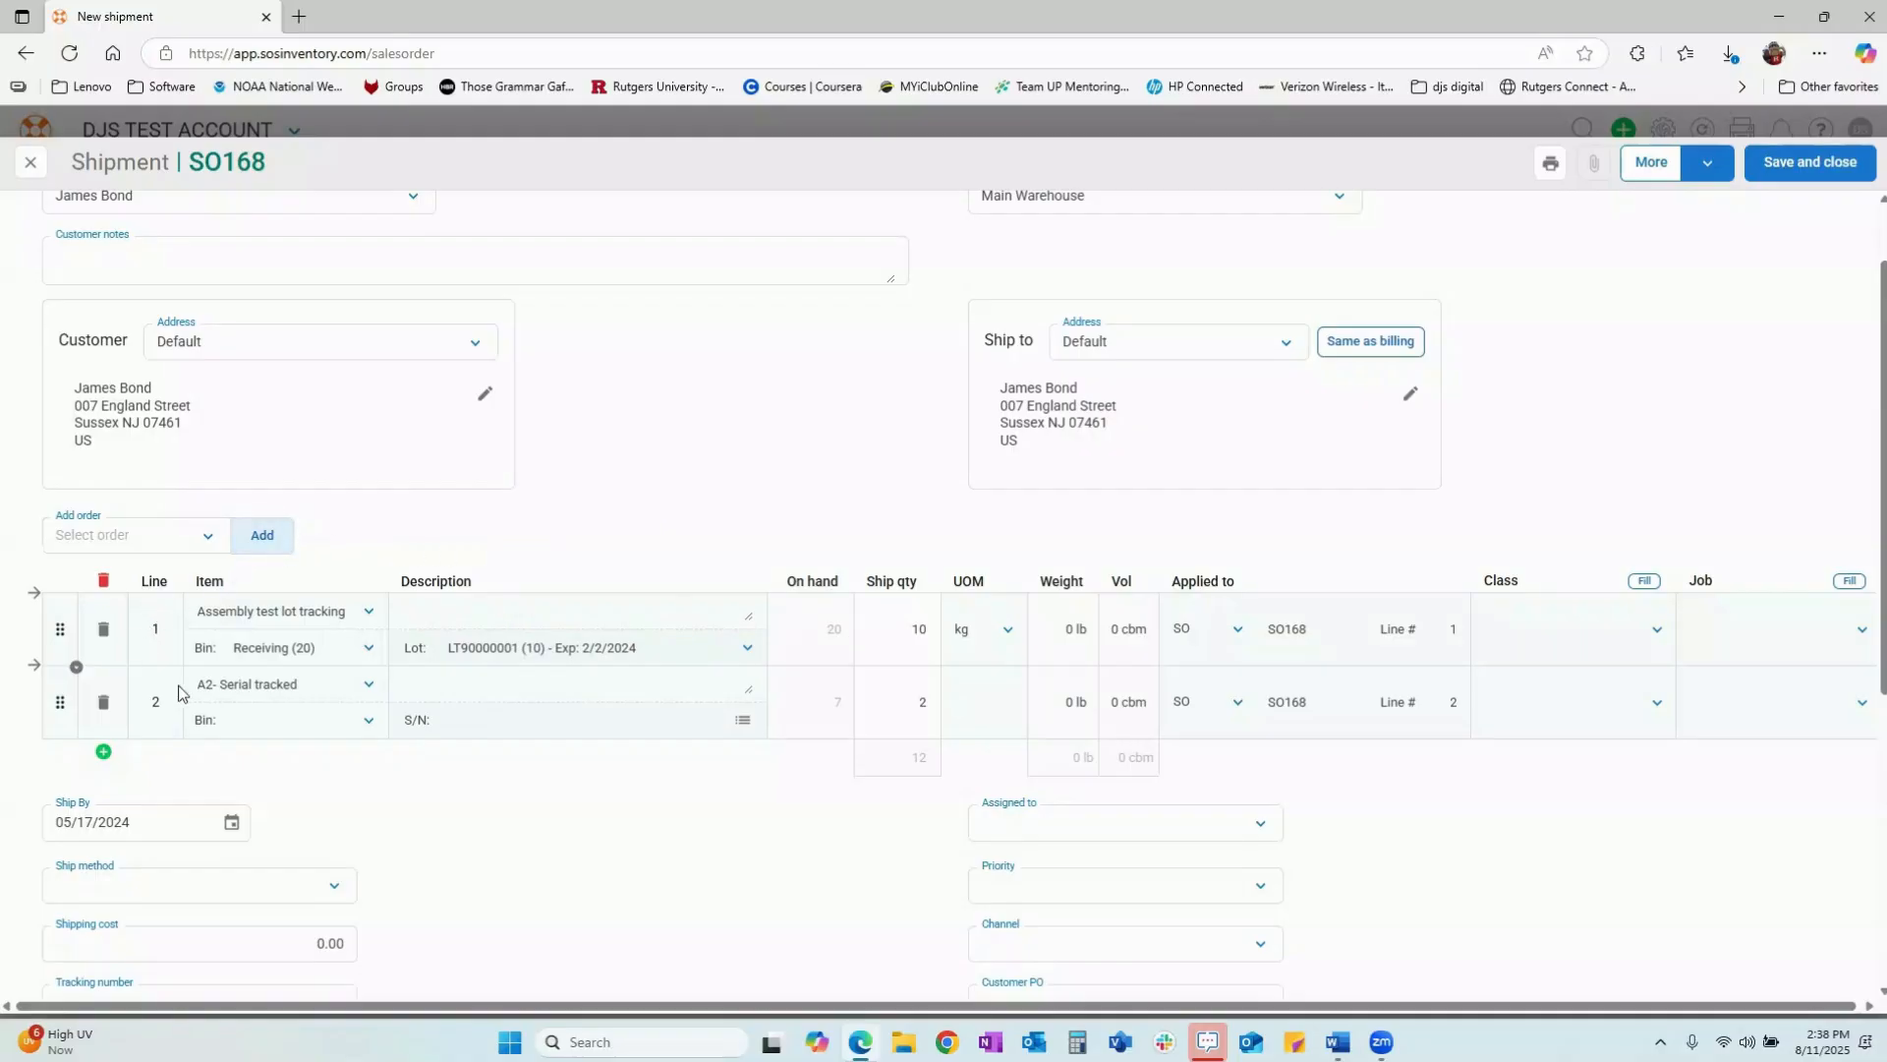
- Assign the Receiving bin and serial numbers 102 and 200 to the serial-tracked item on line 2
click(371, 726)
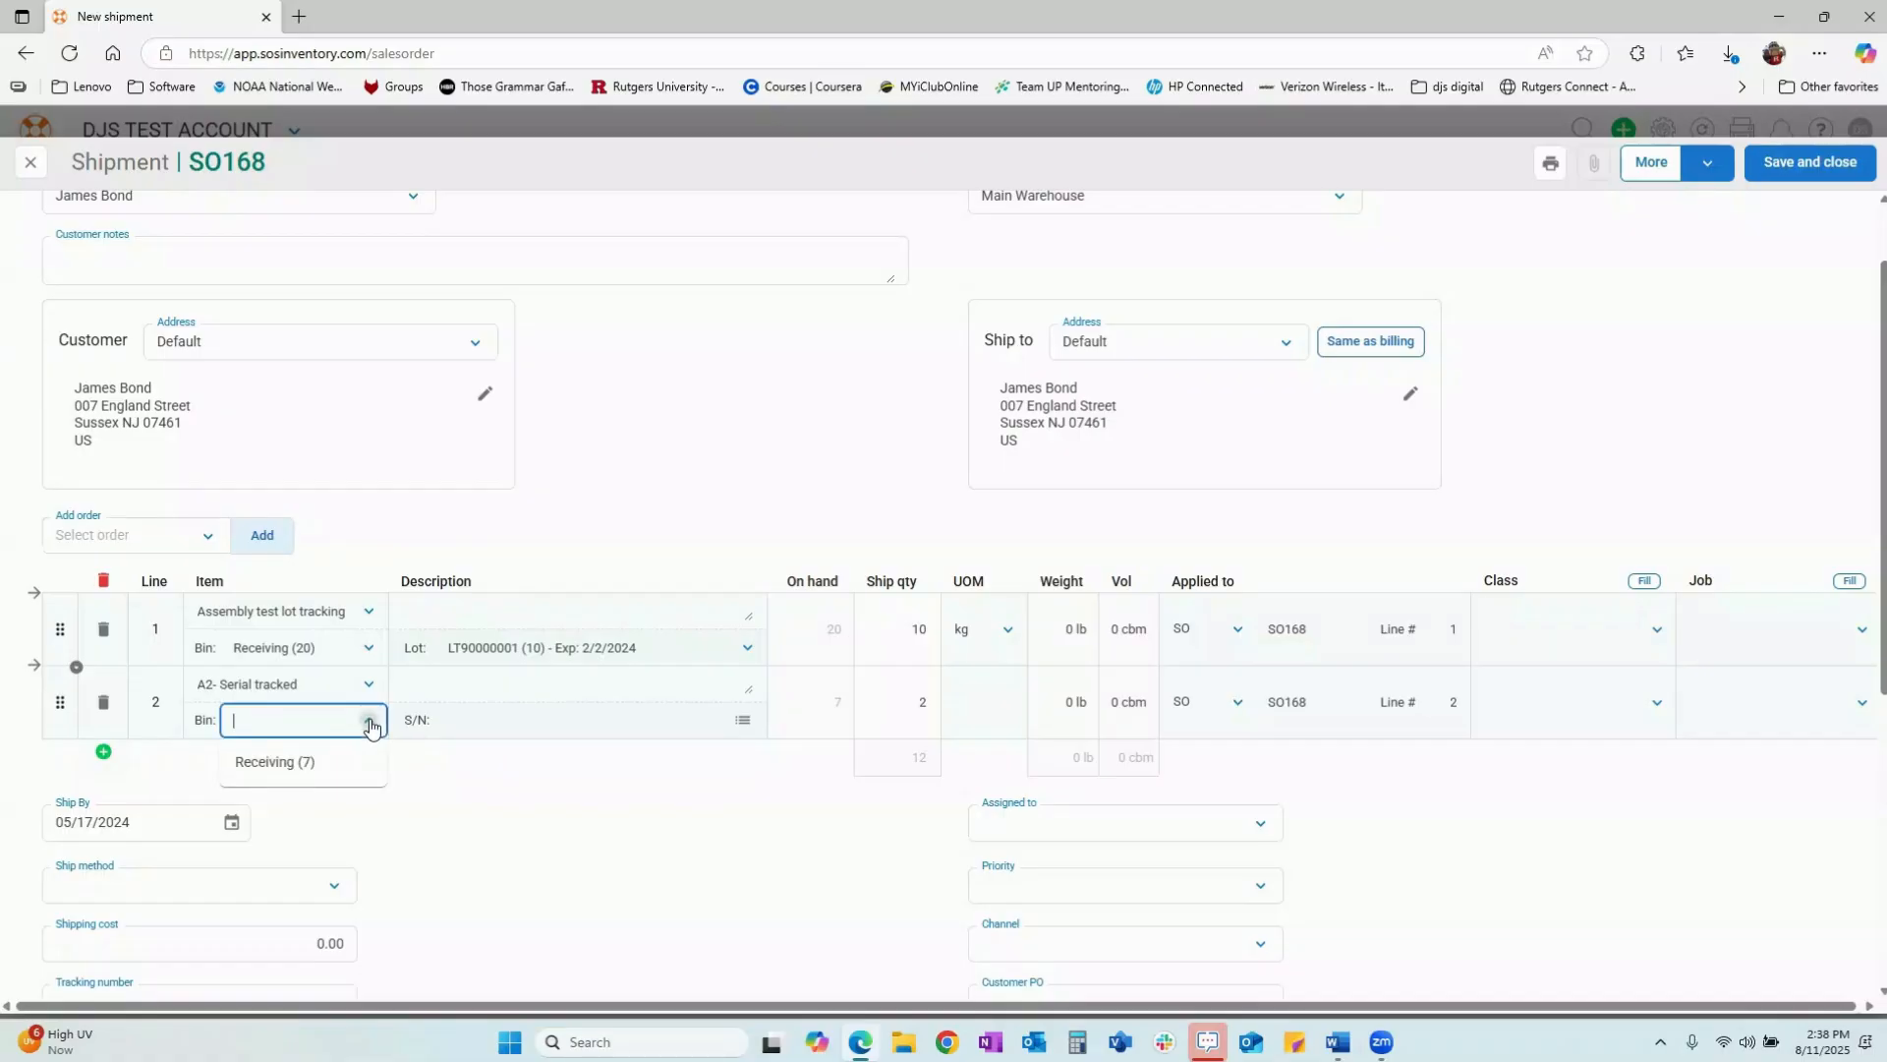
click(307, 773)
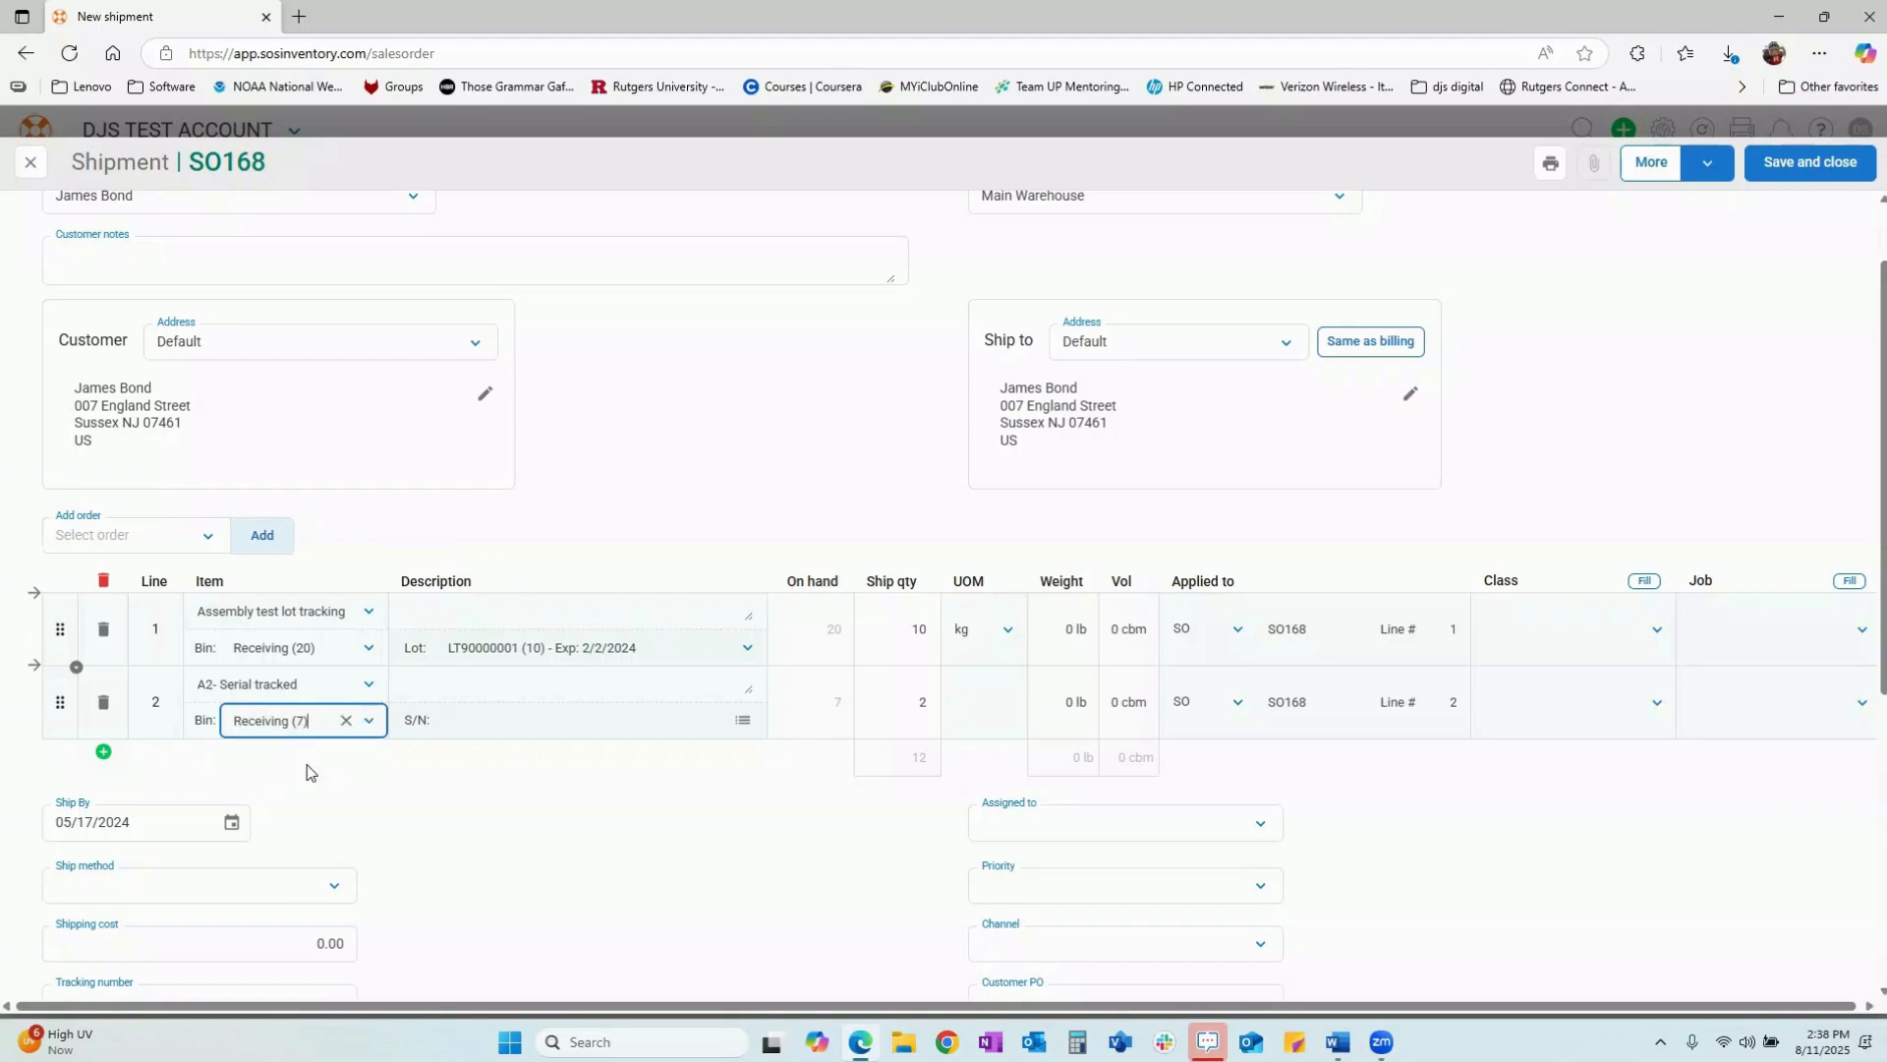
click(743, 722)
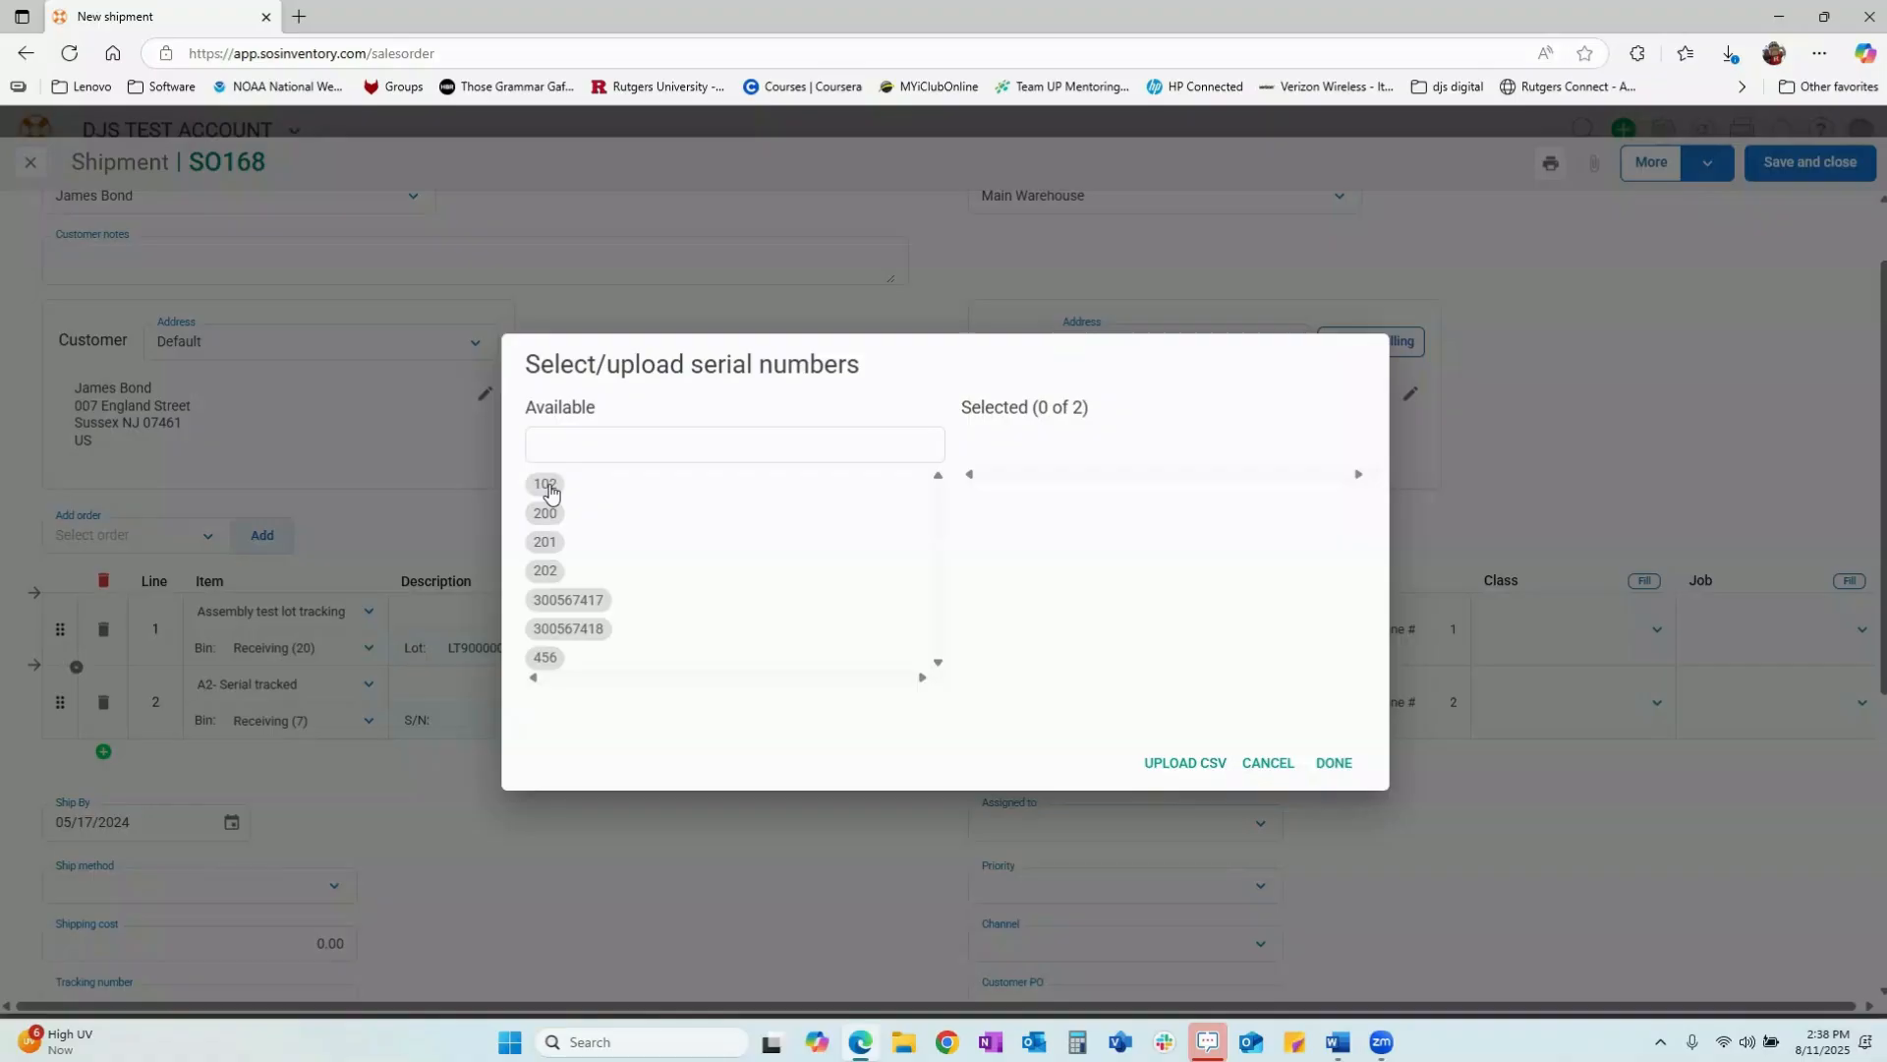
click(550, 490)
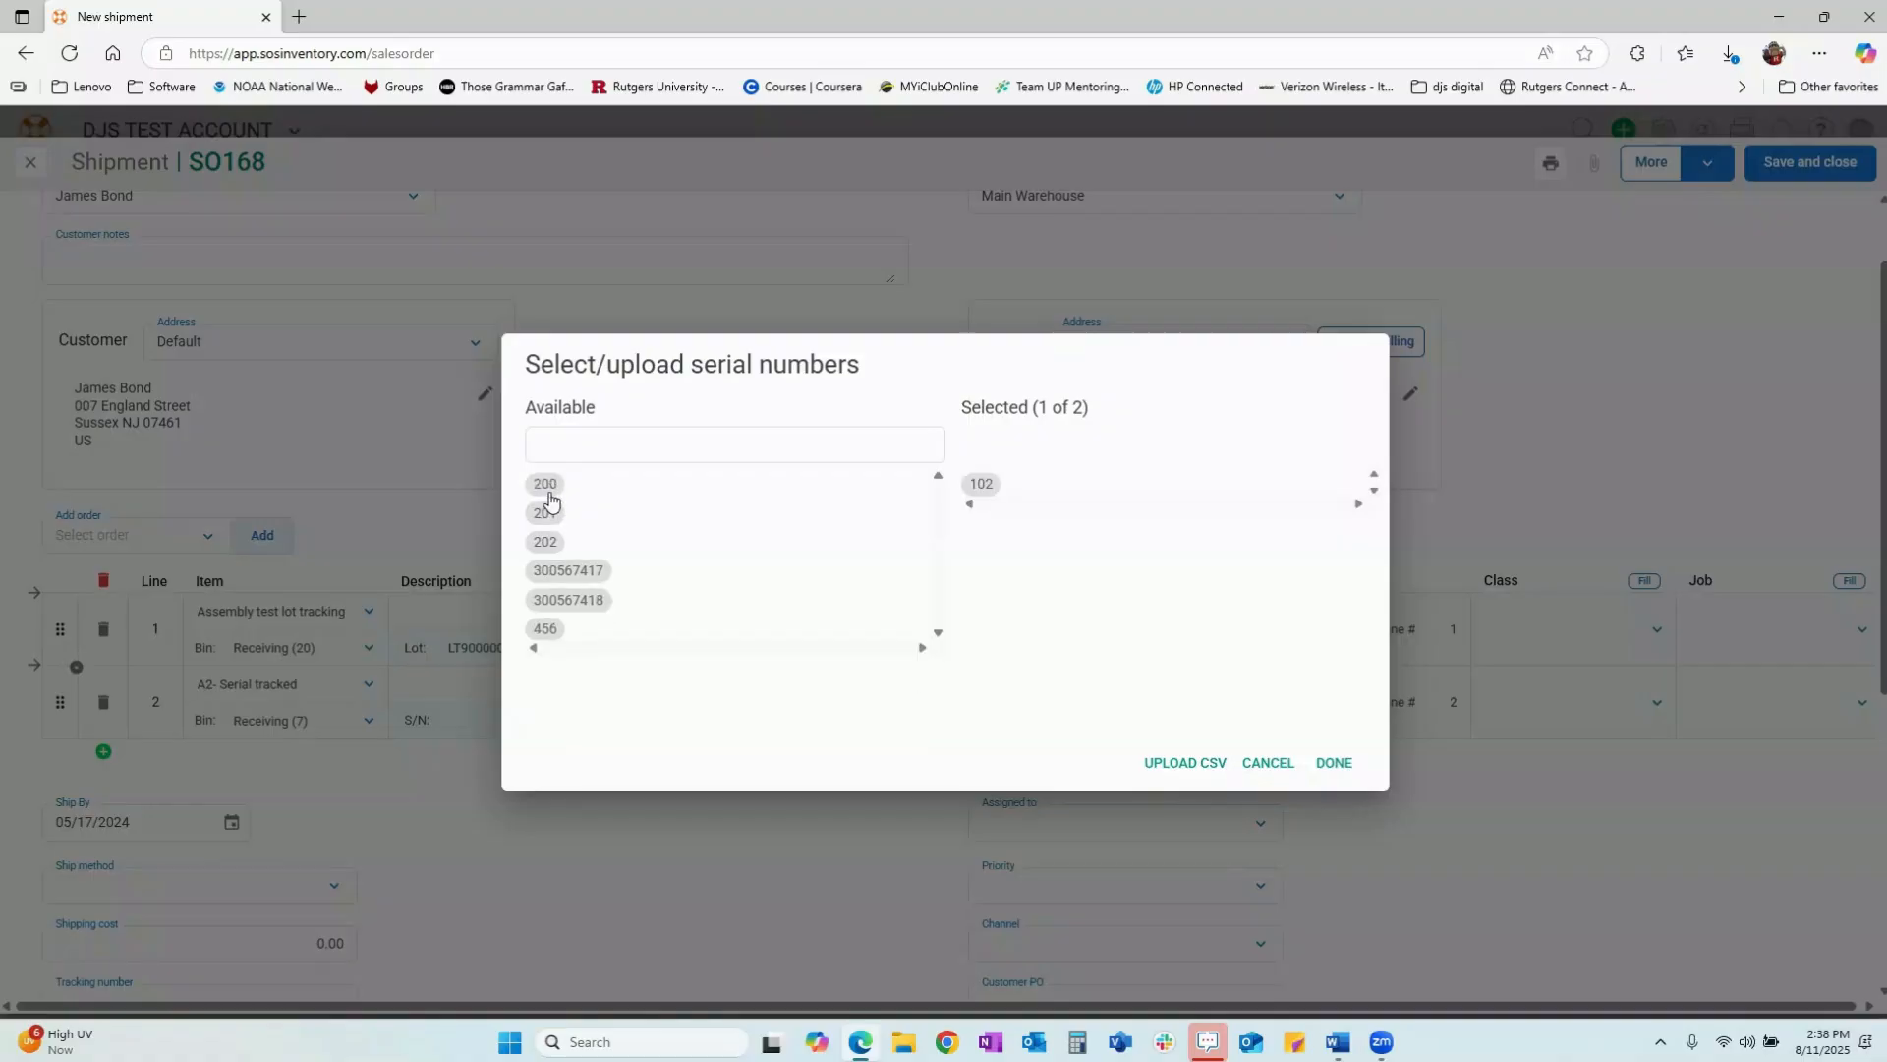
click(550, 489)
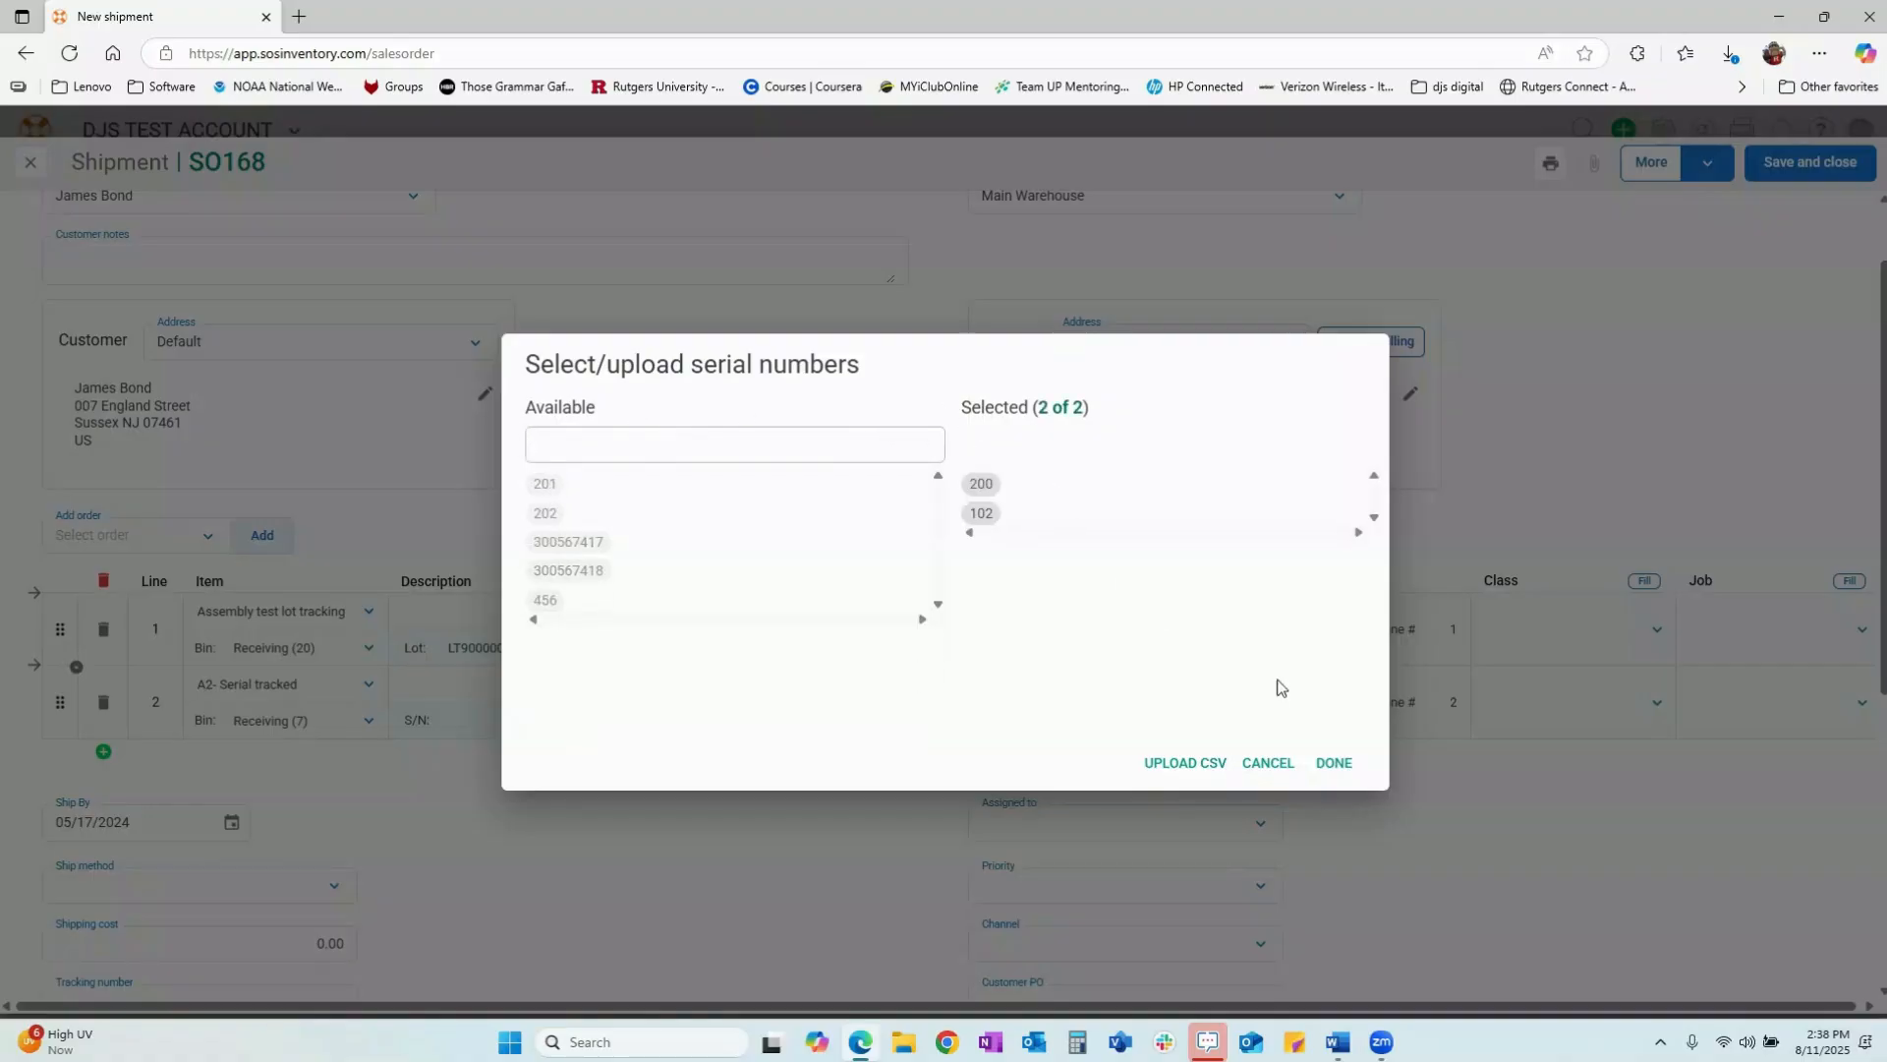
click(1337, 763)
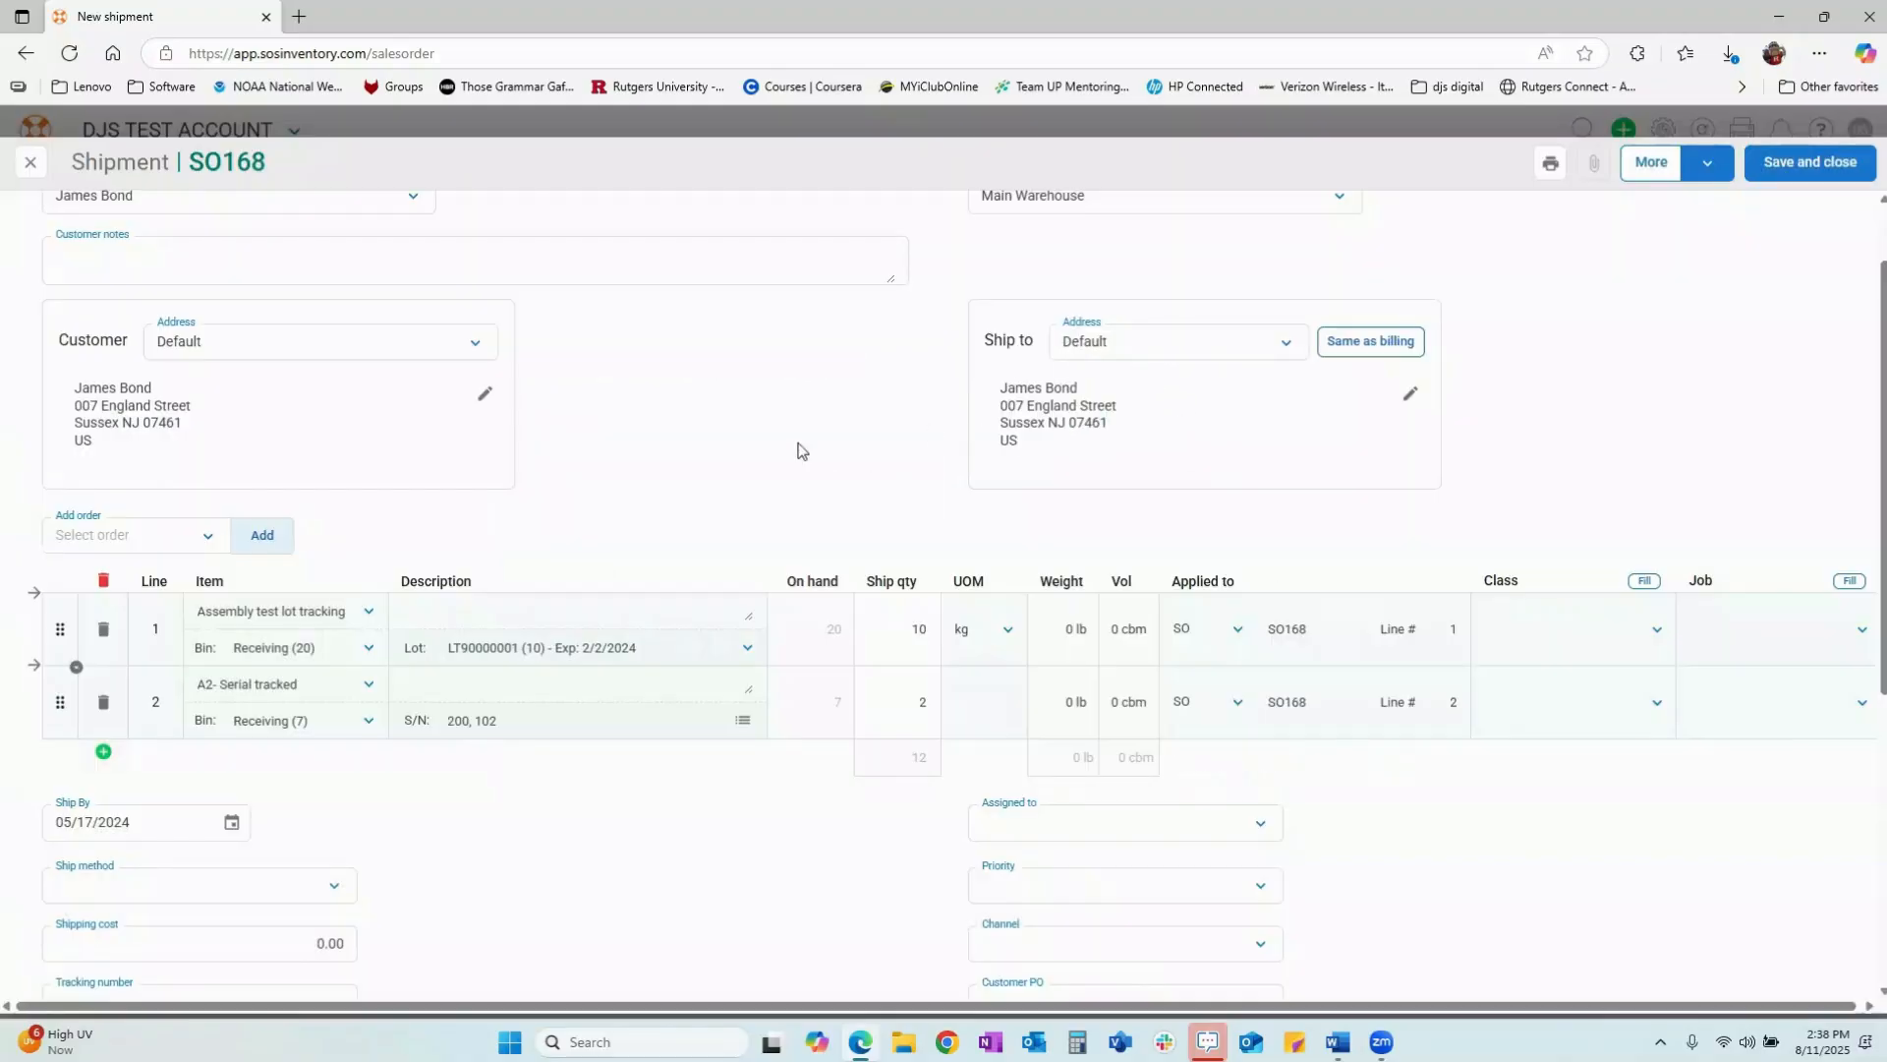
- Set the shipment's ship method to USPS
scroll(656, 669, down, 3)
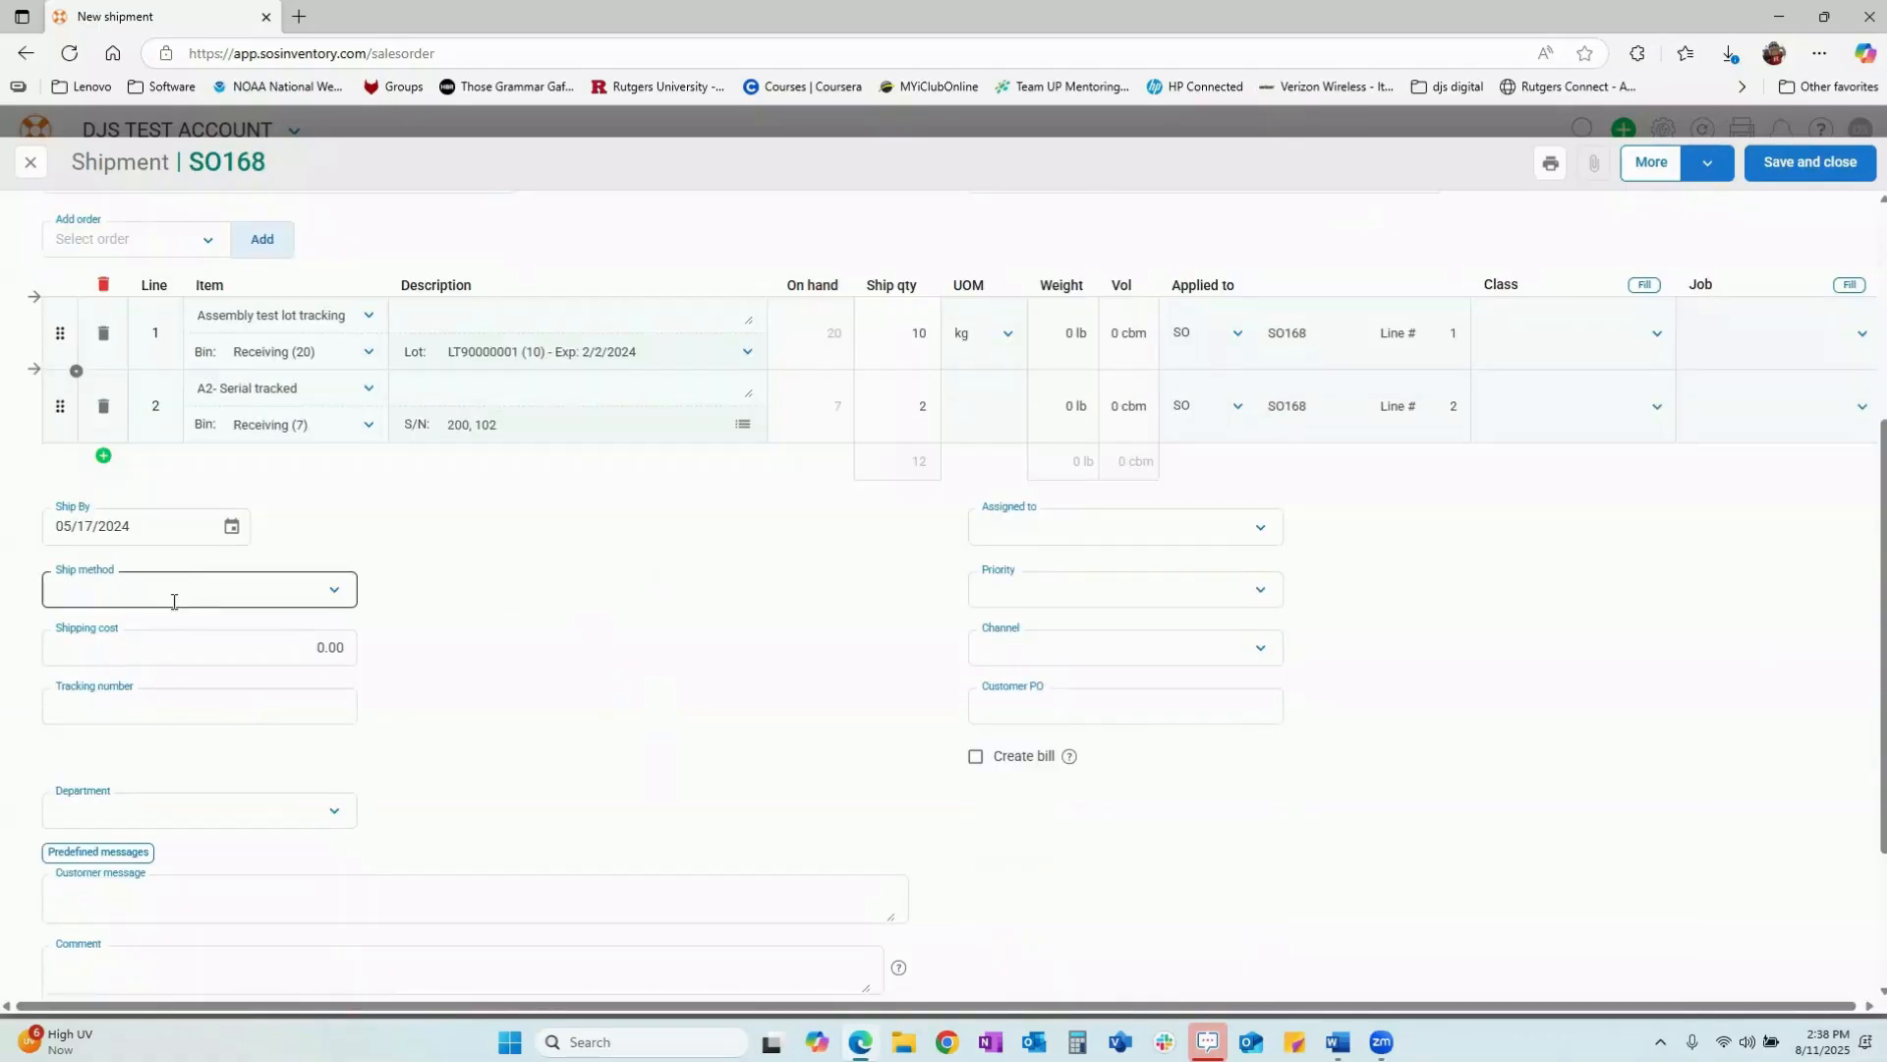
click(333, 592)
click(118, 729)
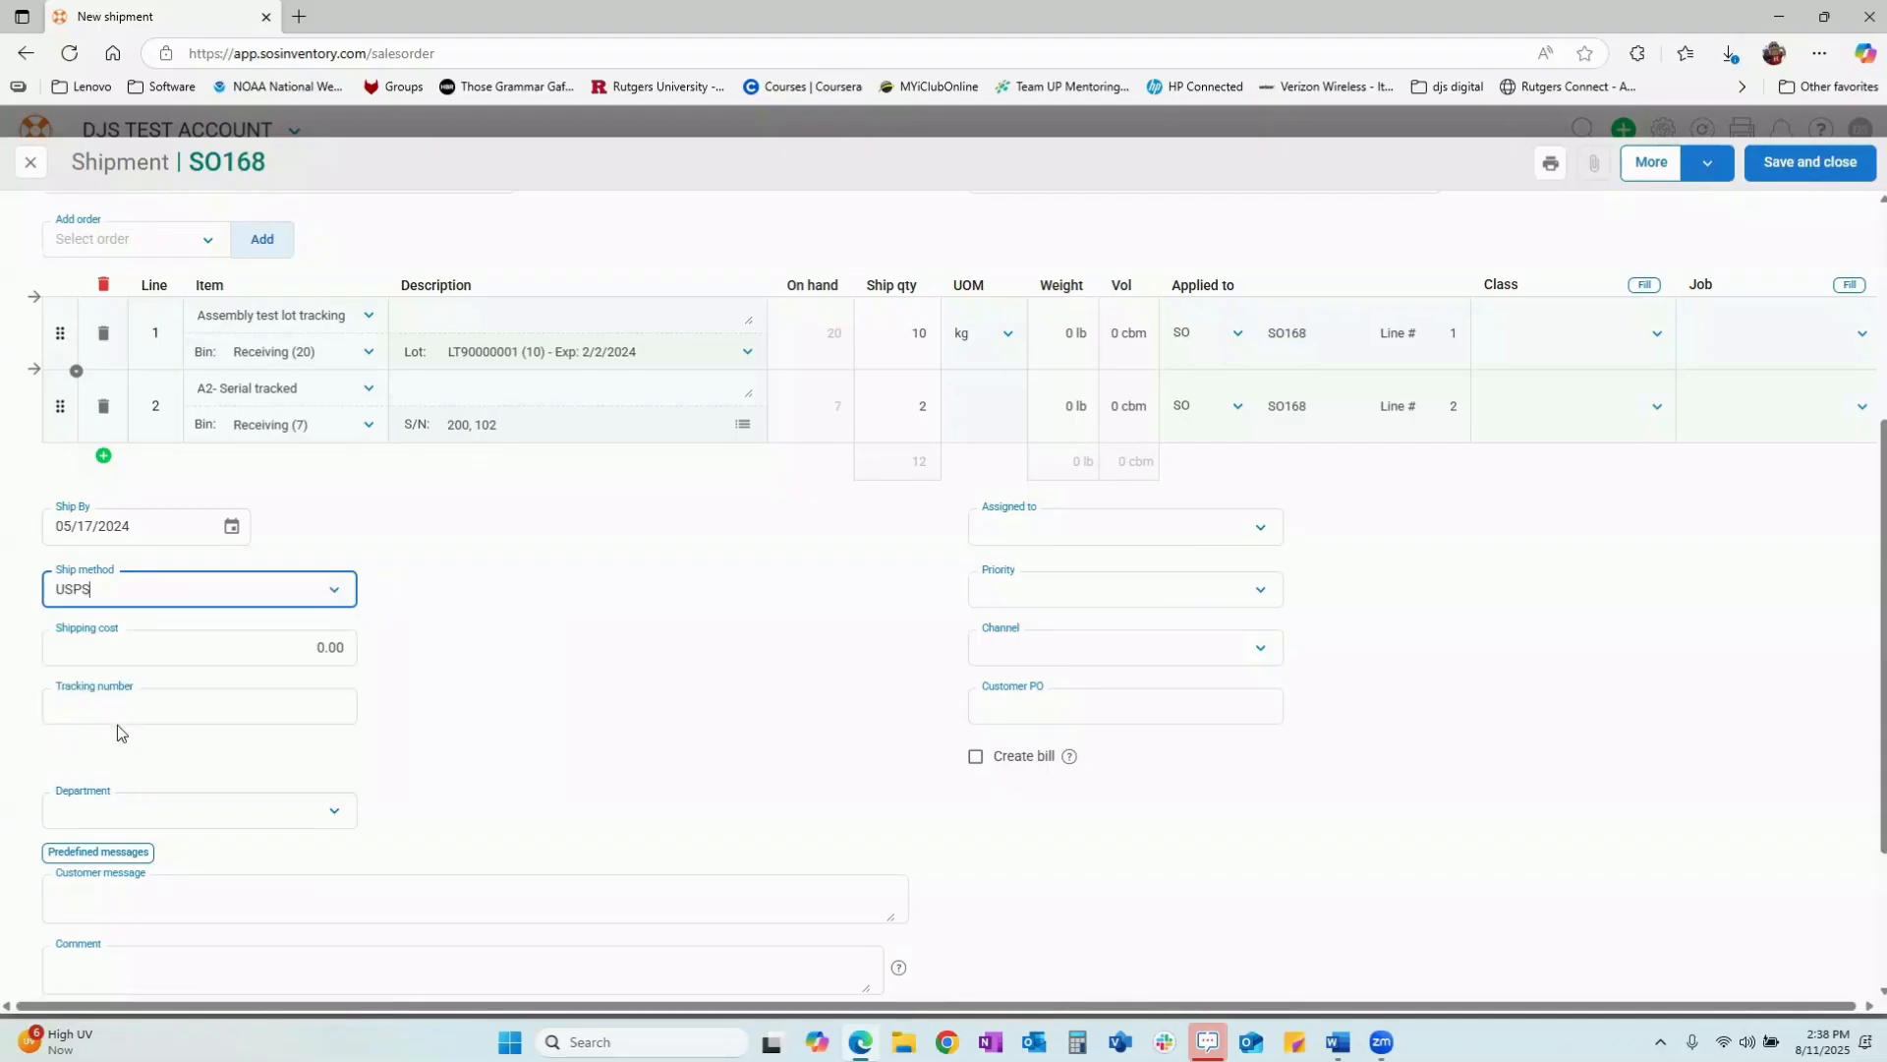
- Enter SHIPPING1234 as the shipment's tracking number, and save and close the shipment
drag(165, 654, 423, 664)
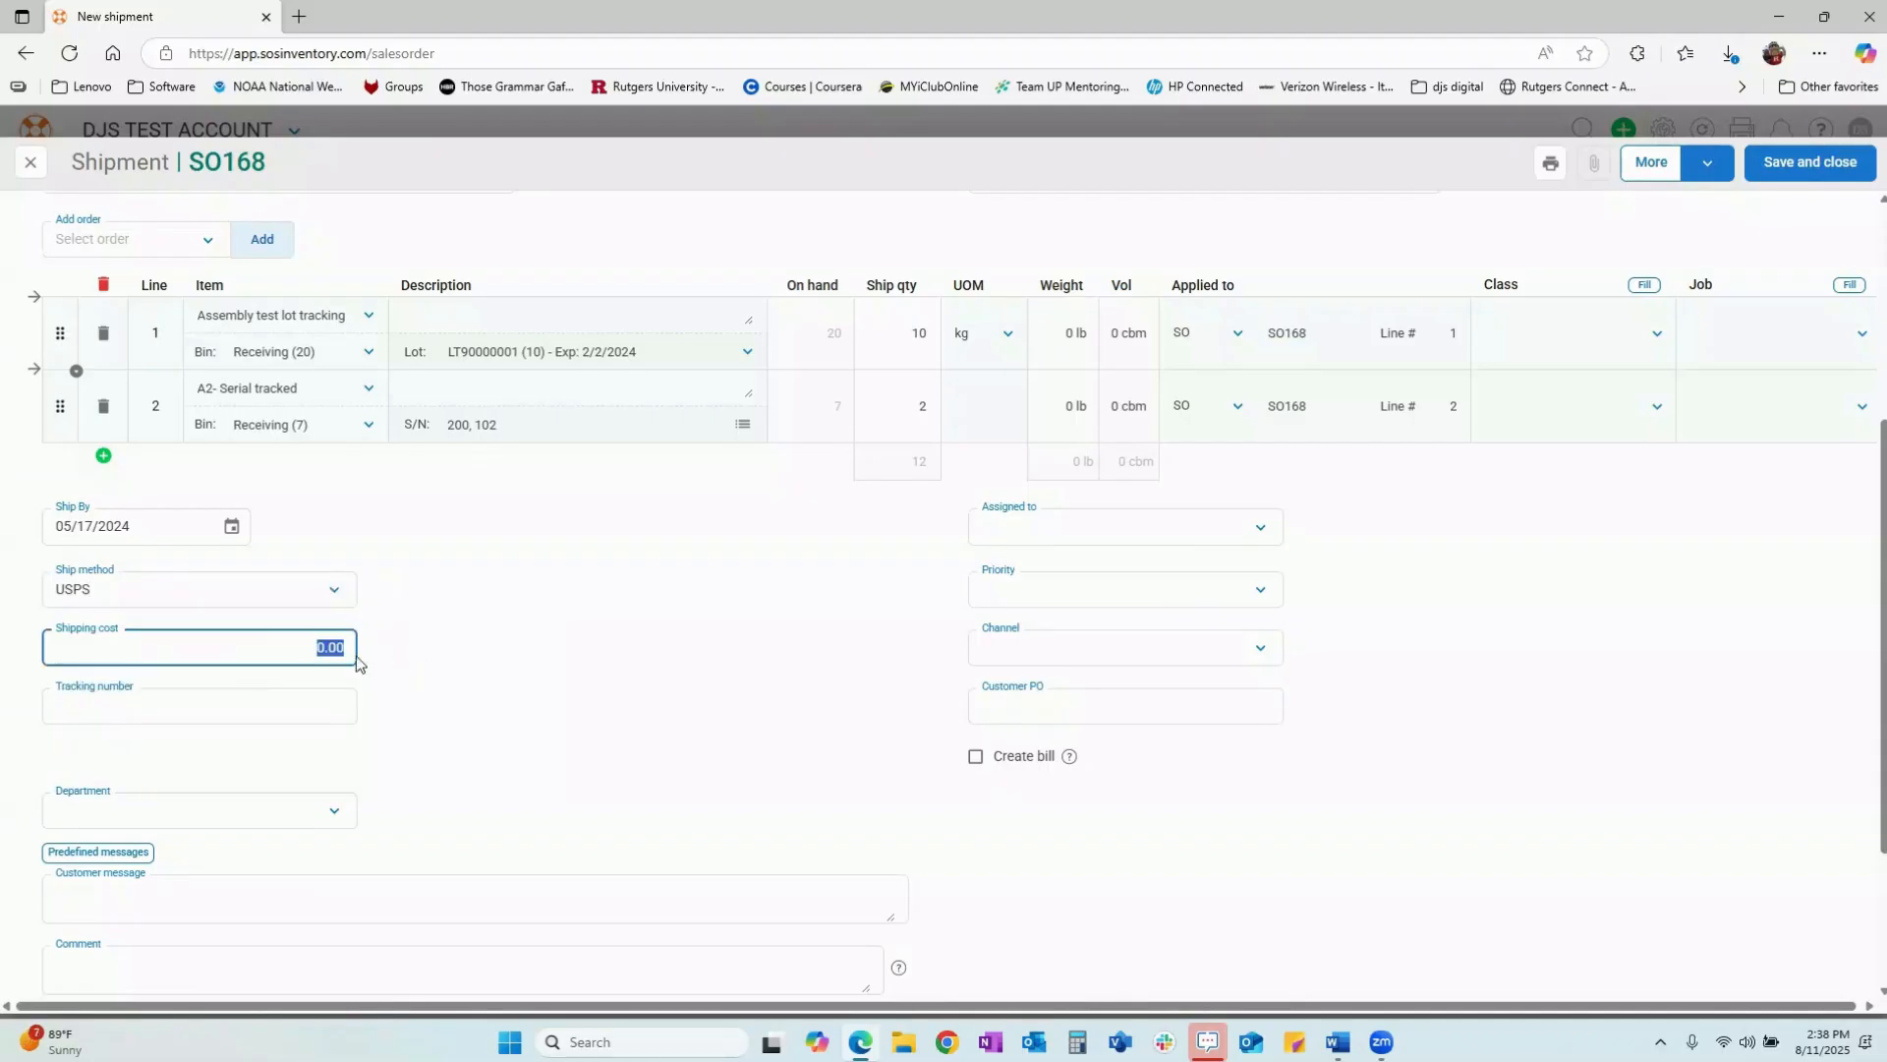
click(129, 711)
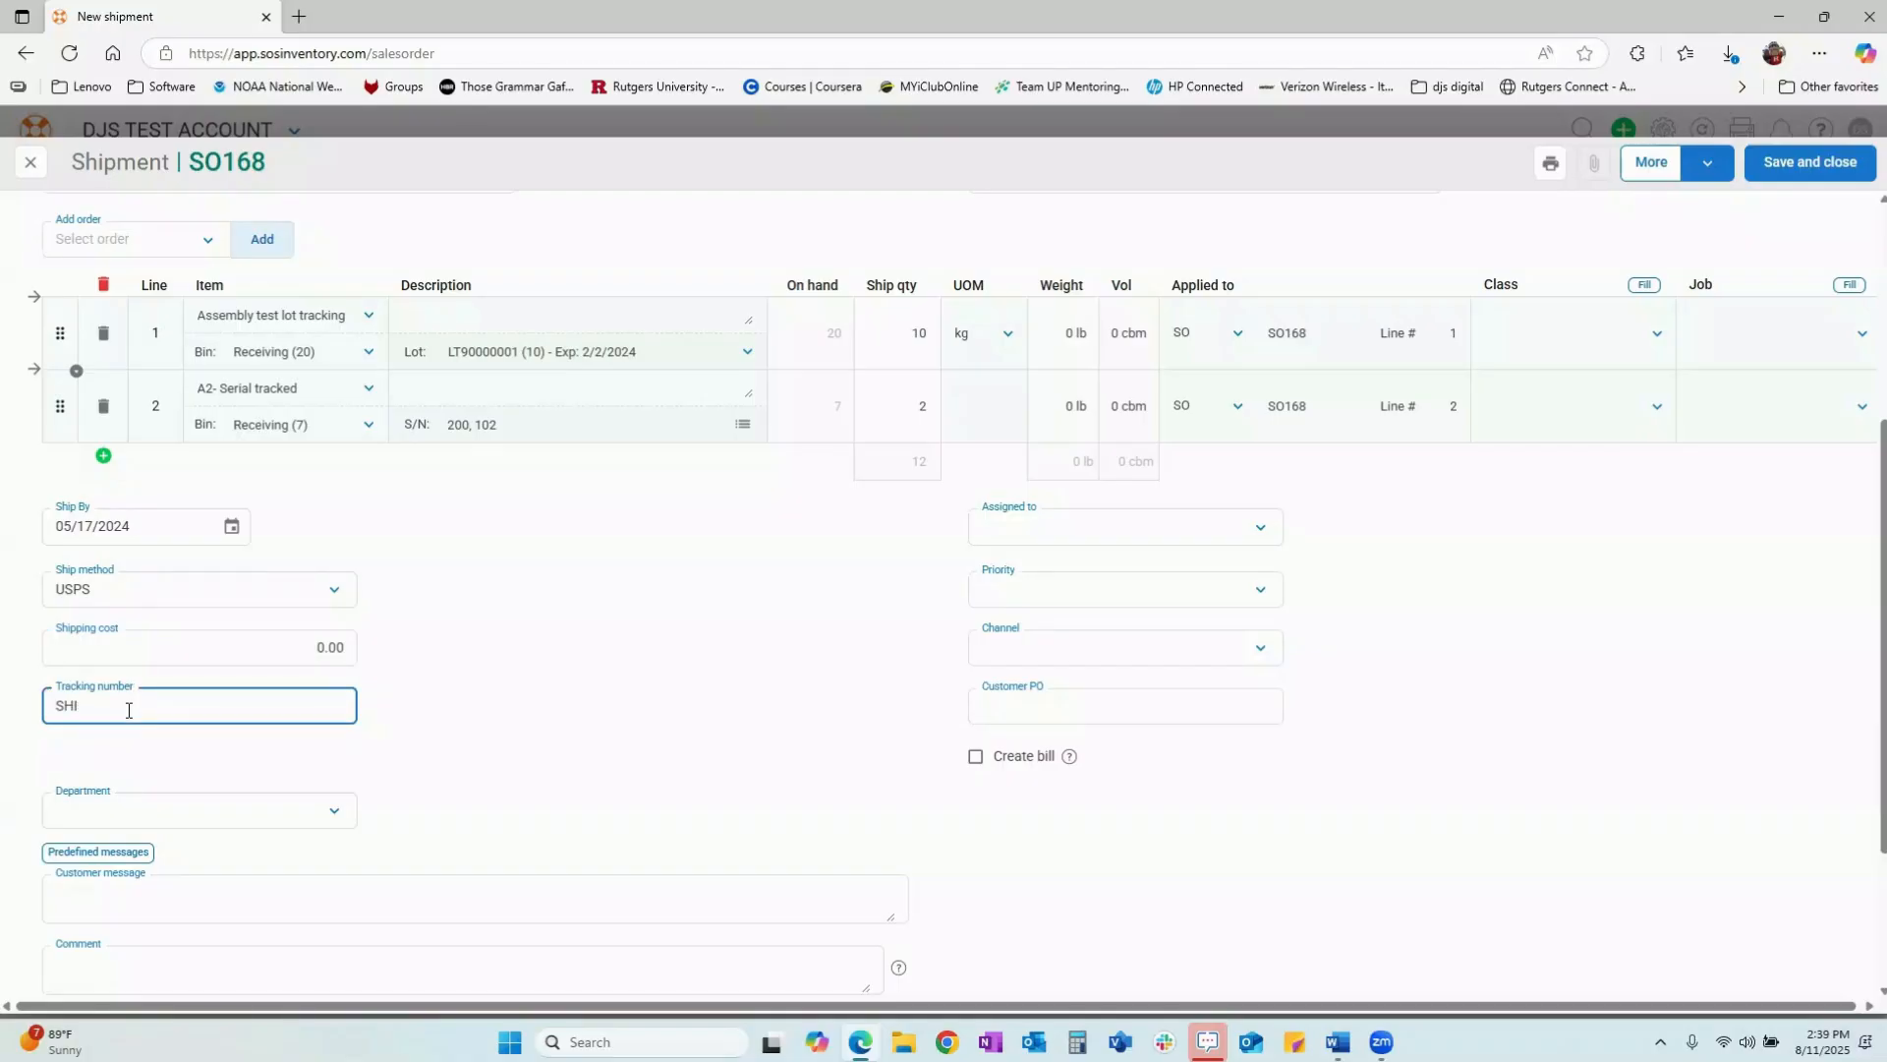
text(SHIPPING1234)
click(604, 690)
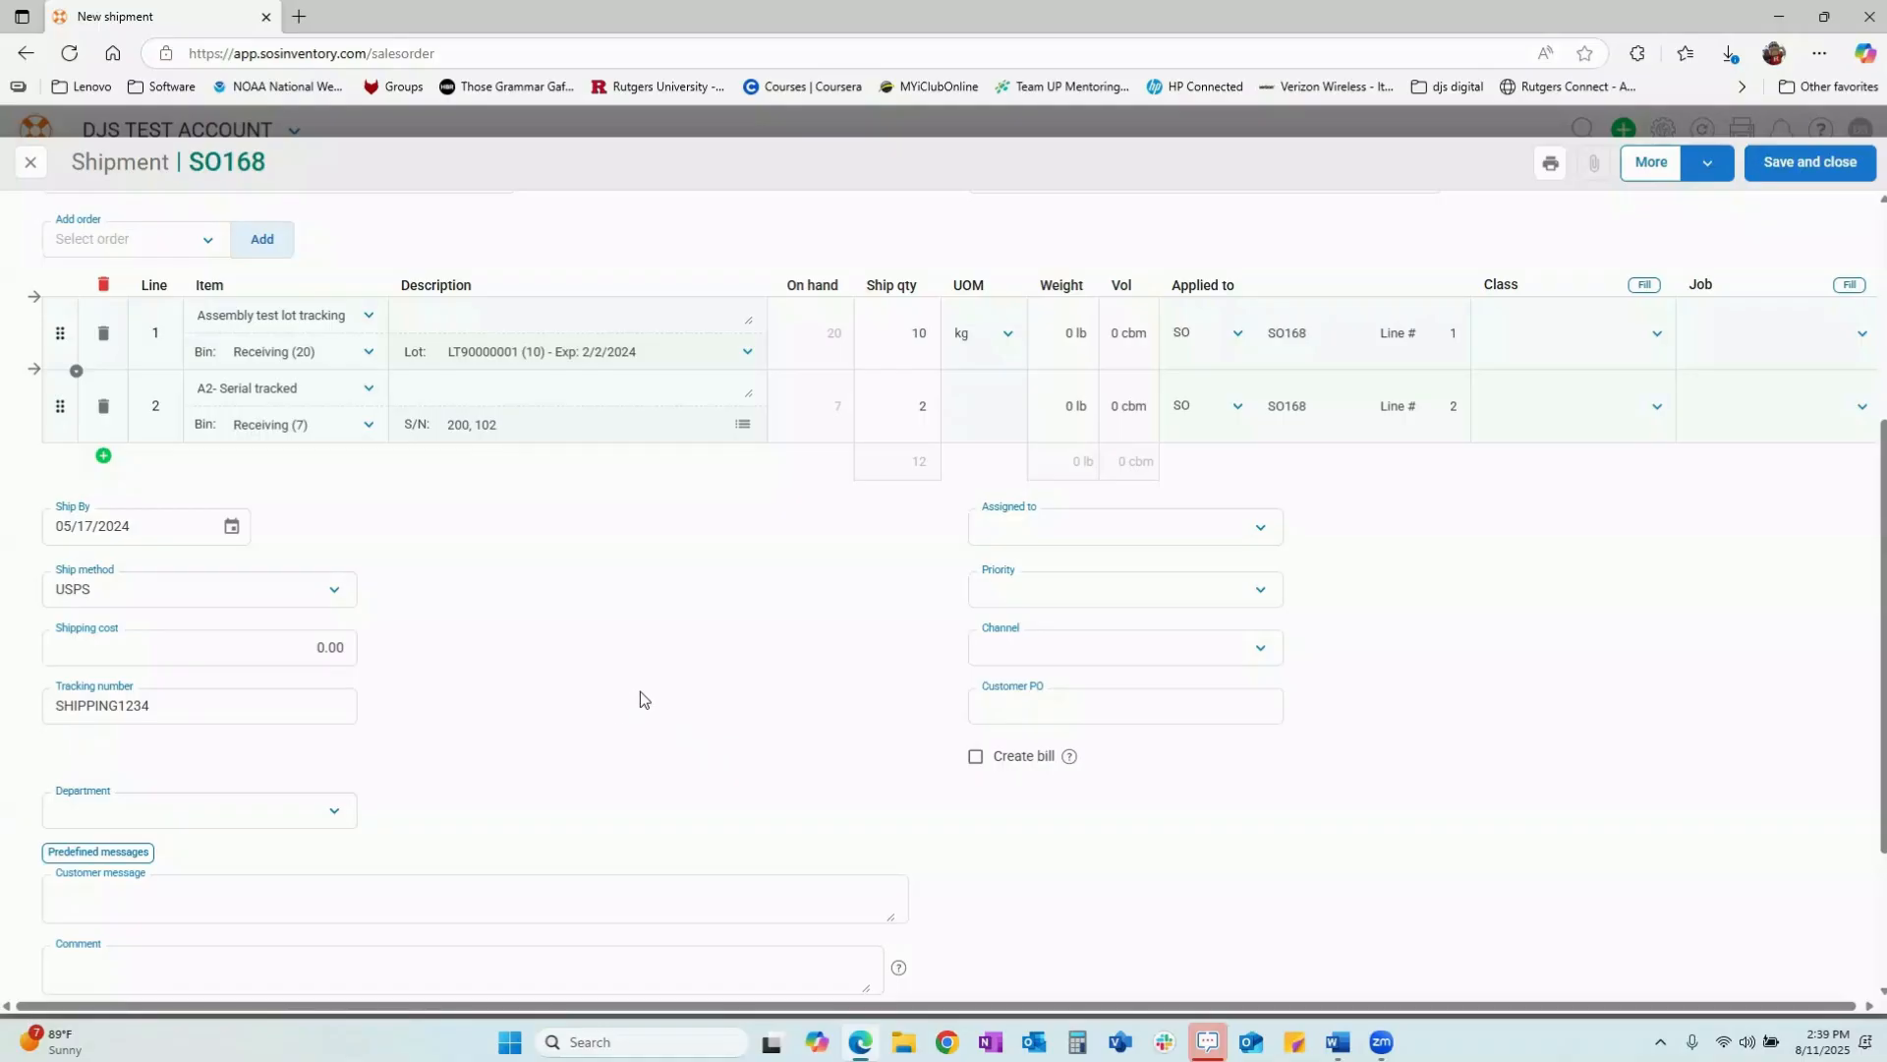
scroll(1381, 460, up, 2)
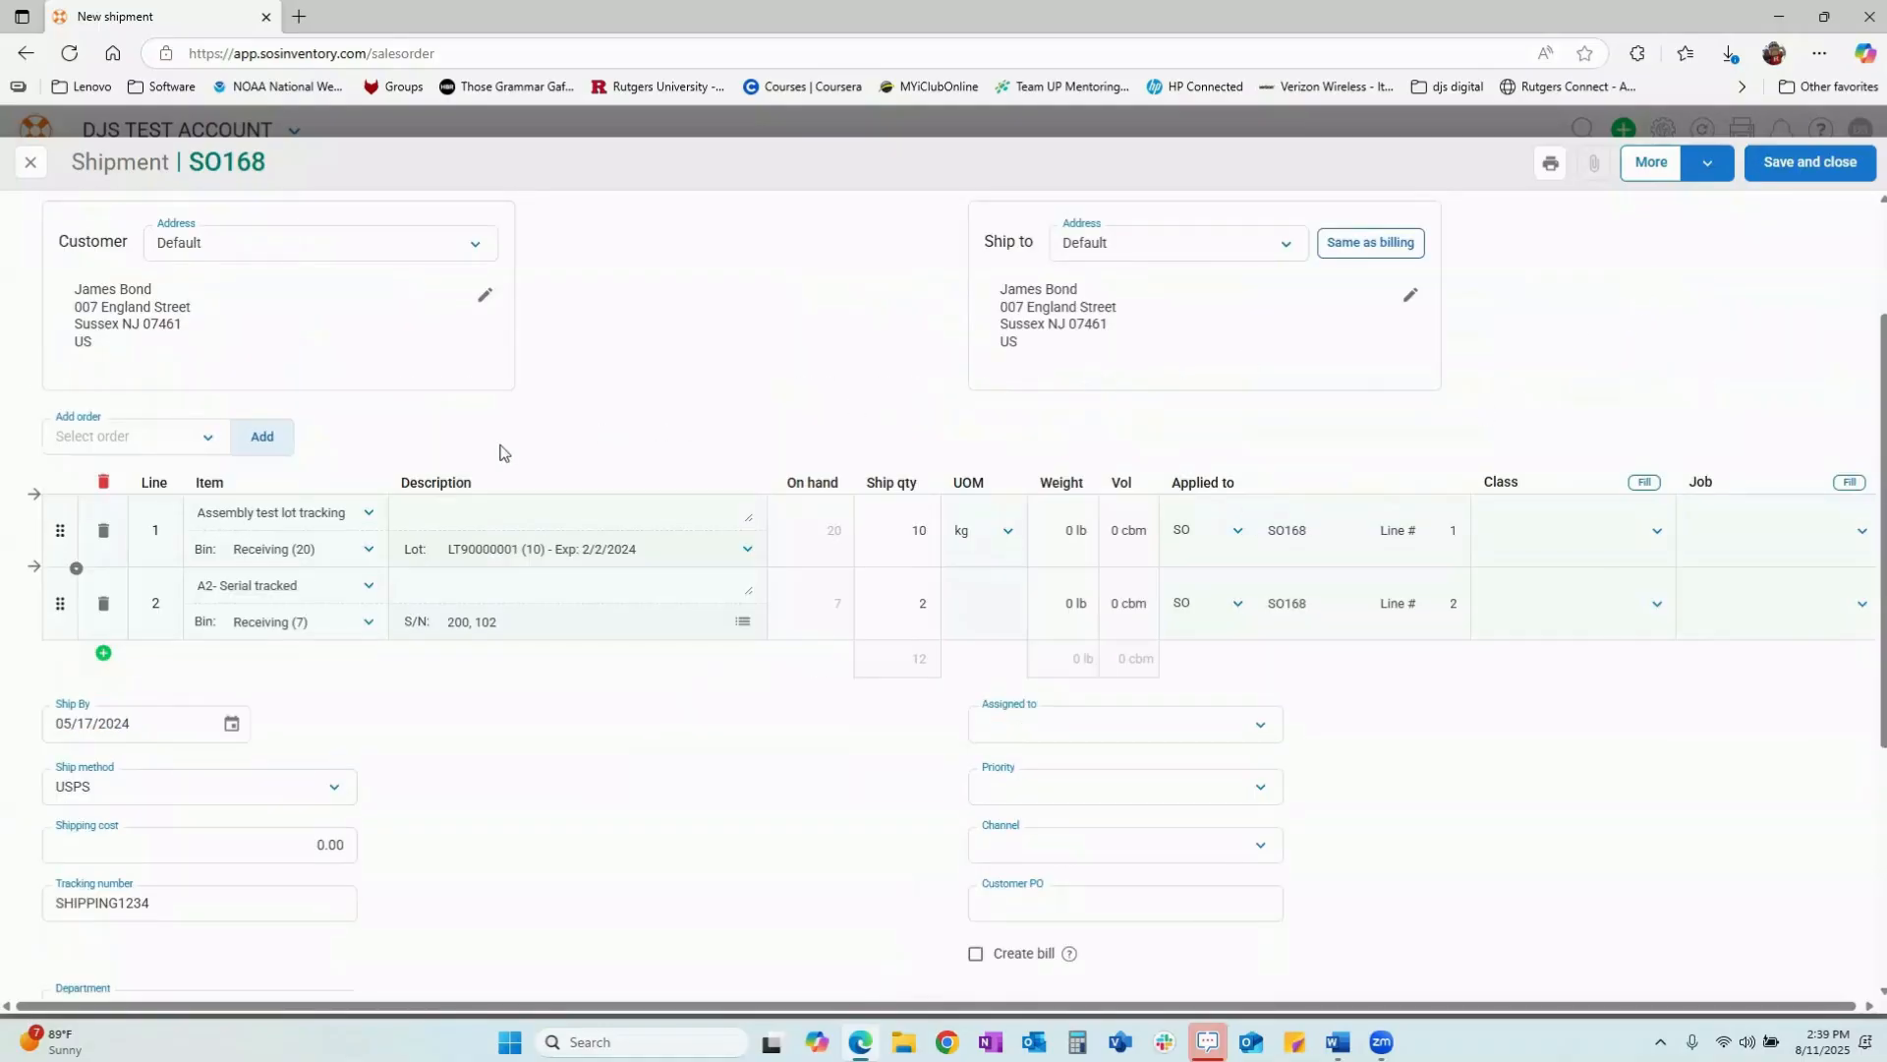
scroll(1579, 327, up, 2)
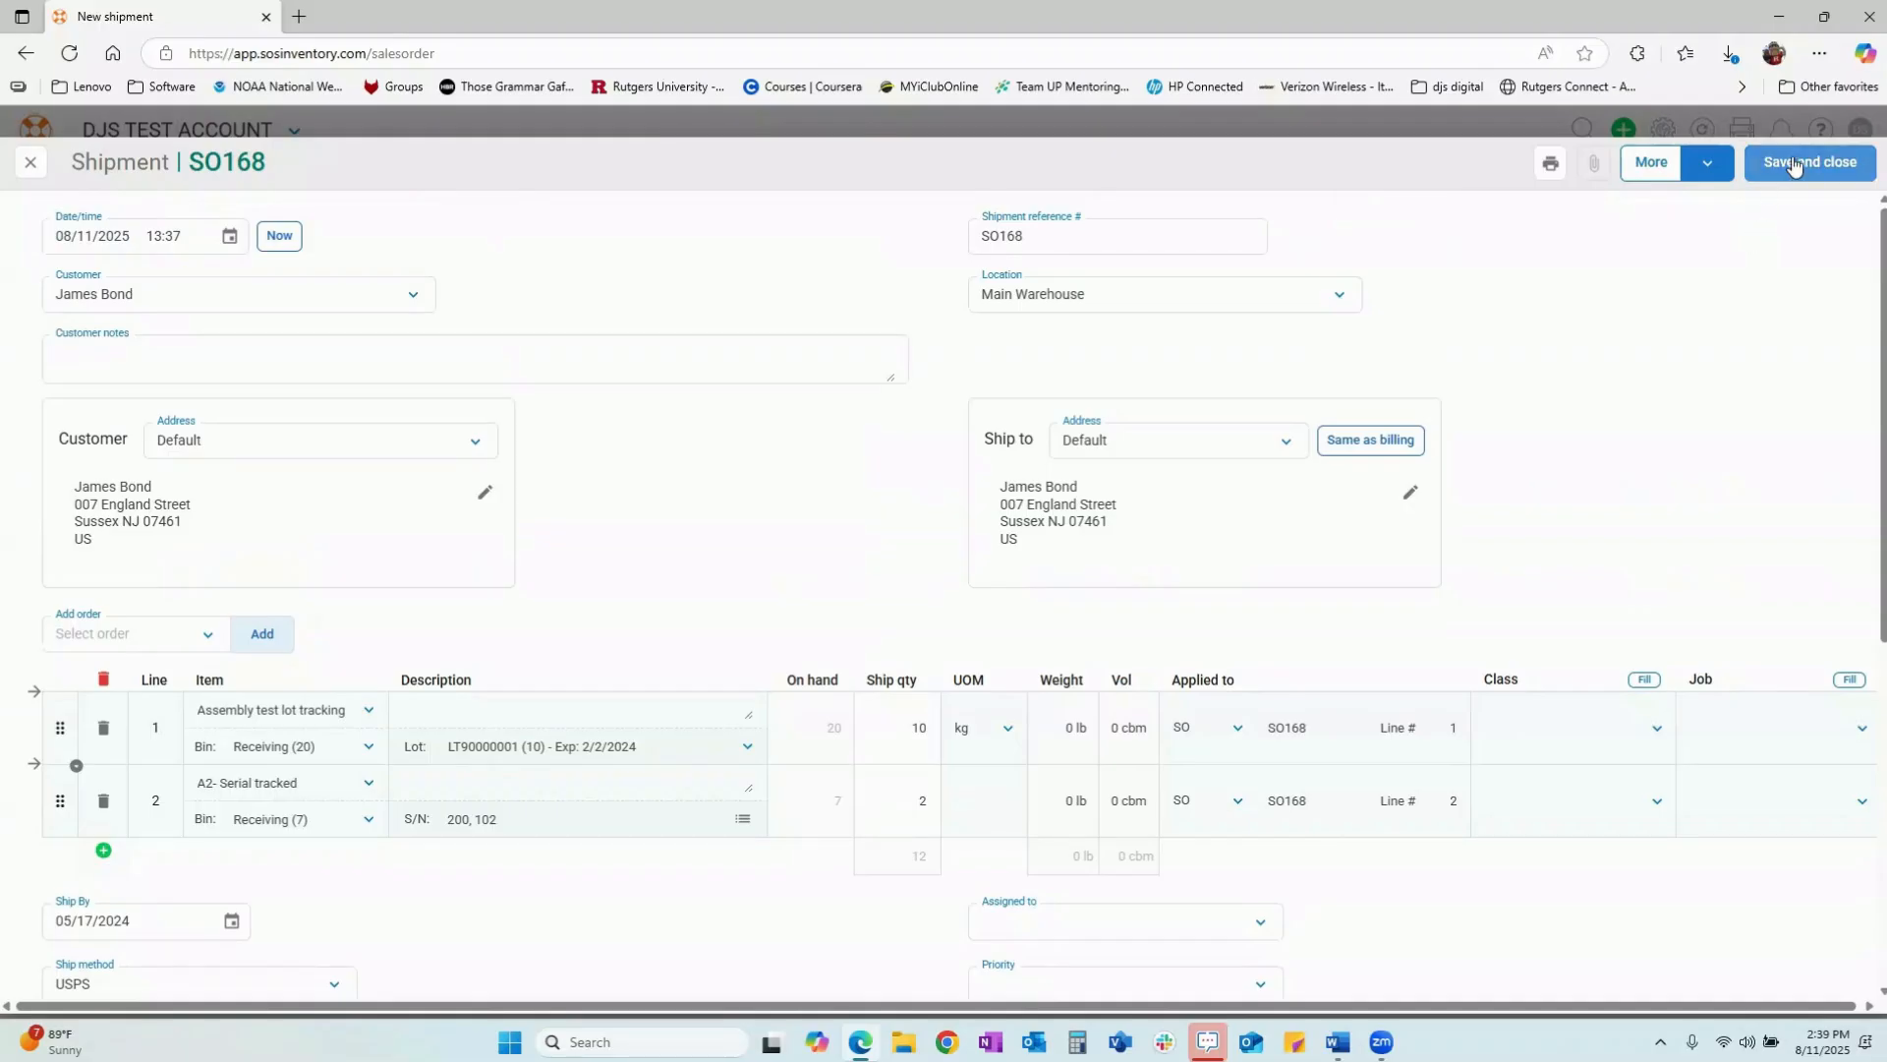
click(1794, 165)
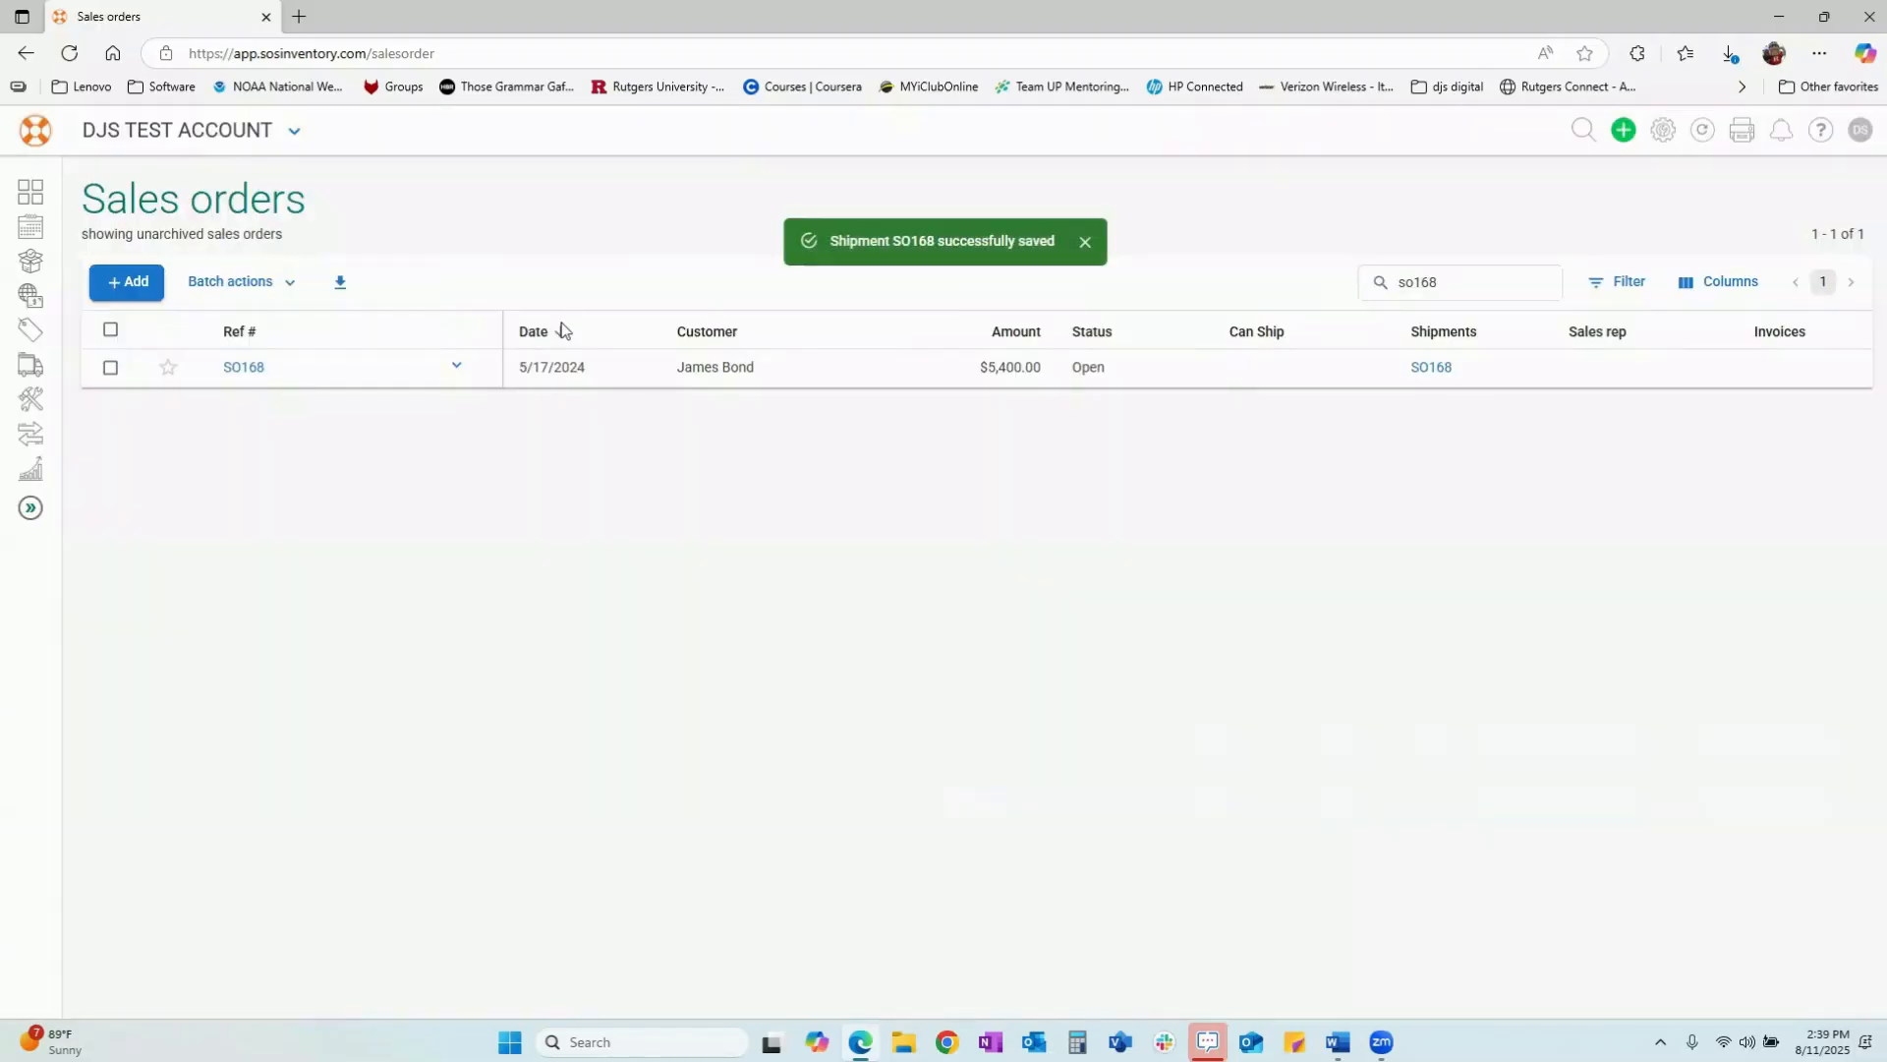
- Start an invoice from the first shipment in the shipments list, examine its tracking number field, and close it without saving
mouse_move(39, 367)
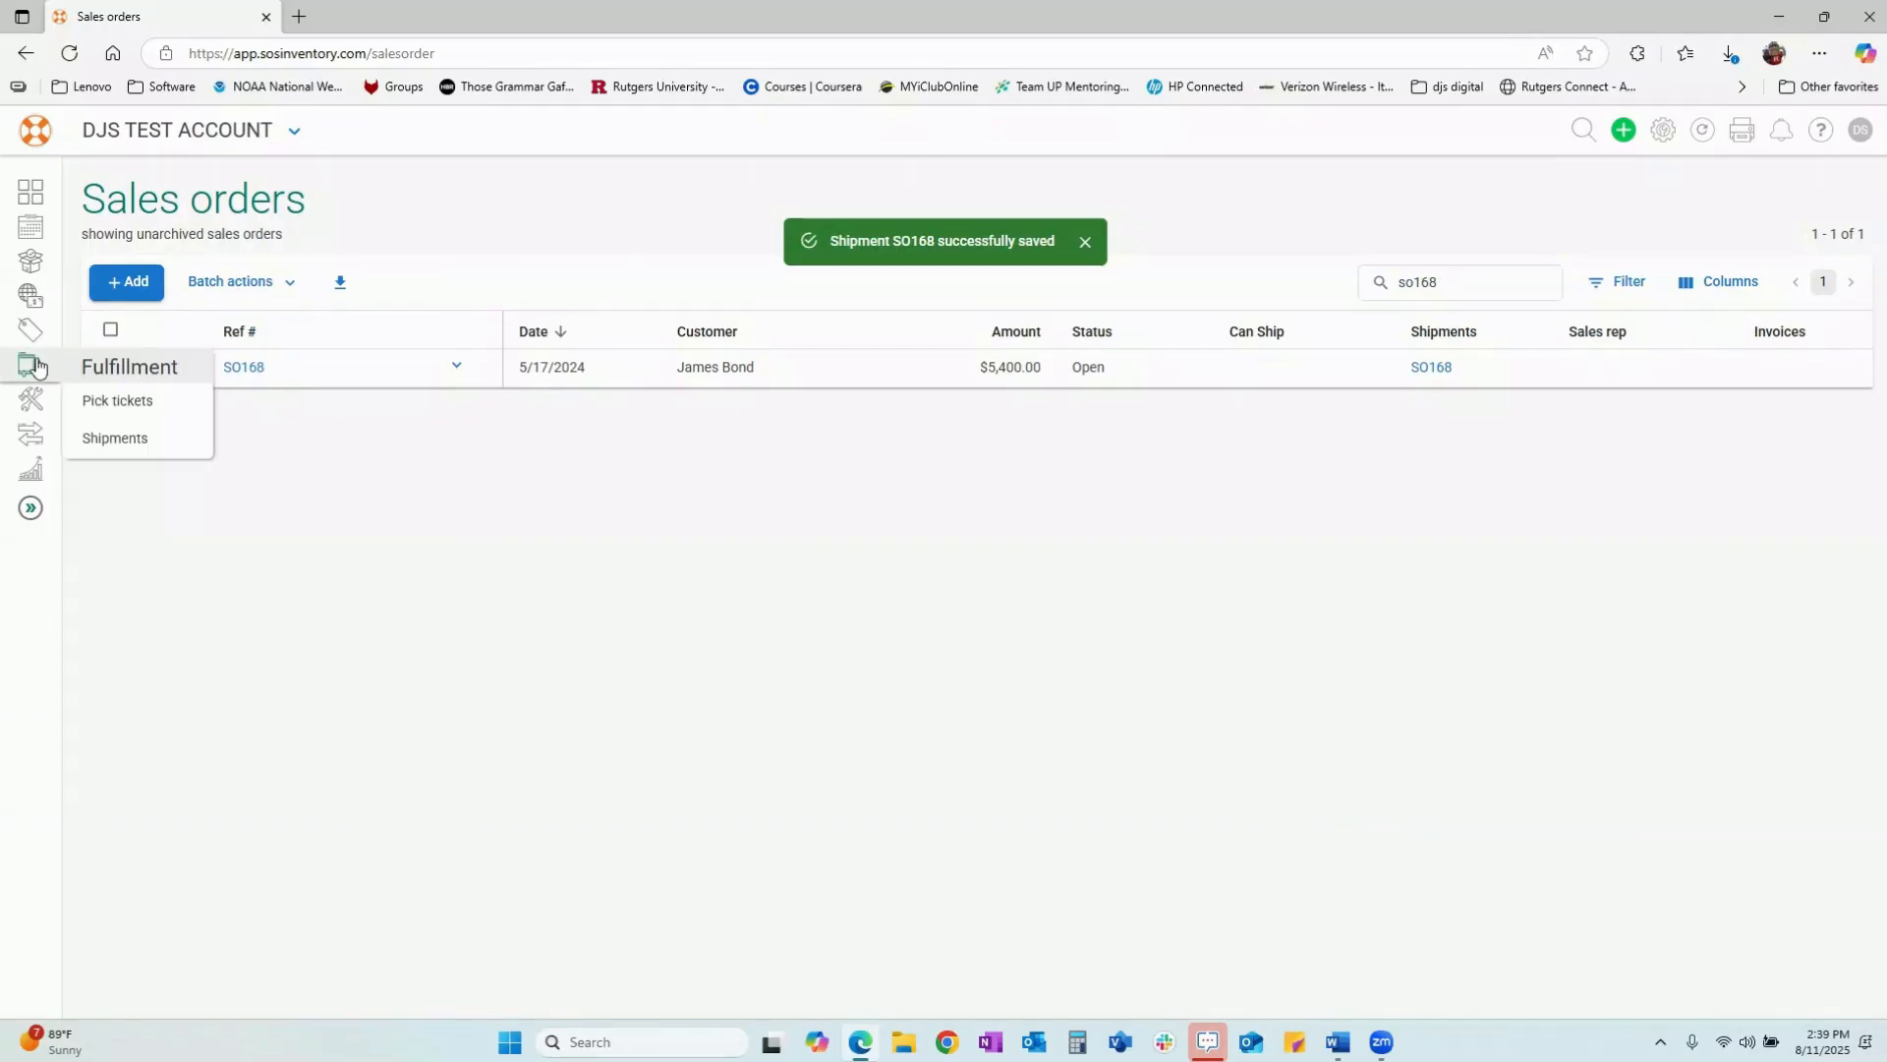
click(131, 447)
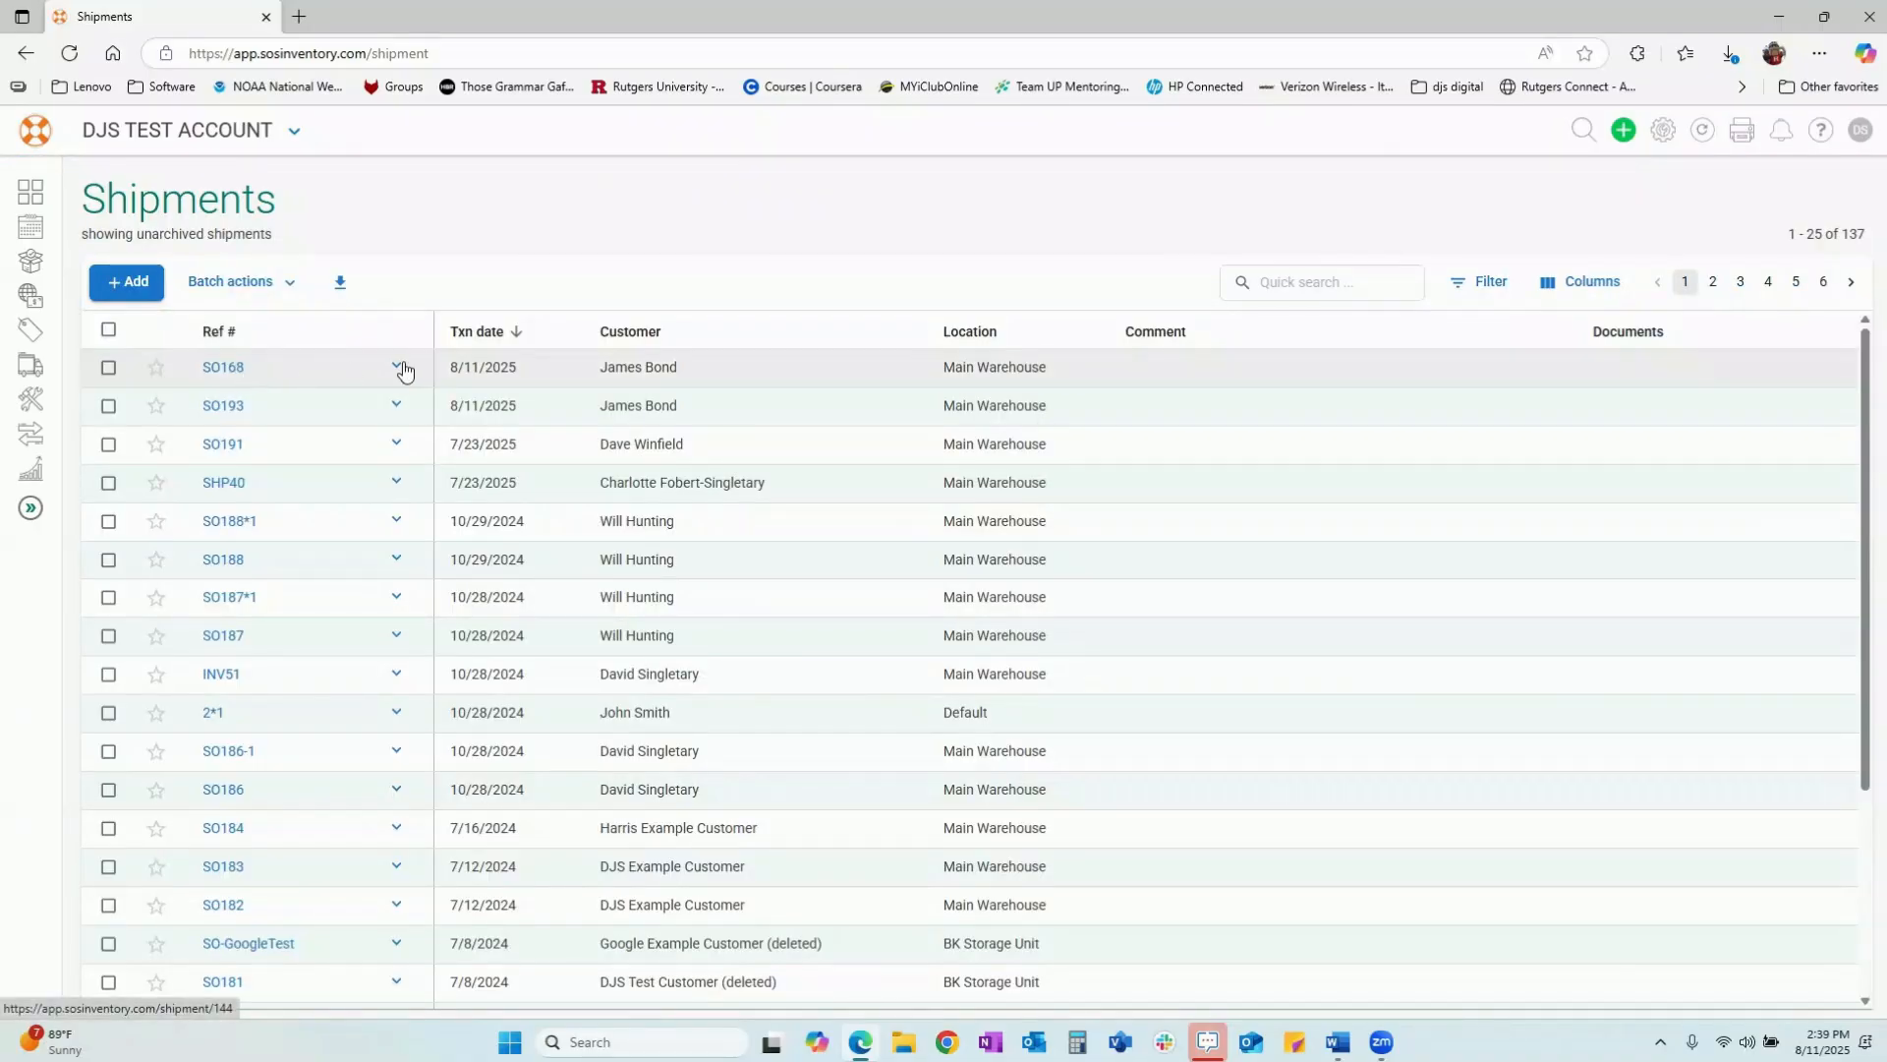
click(397, 368)
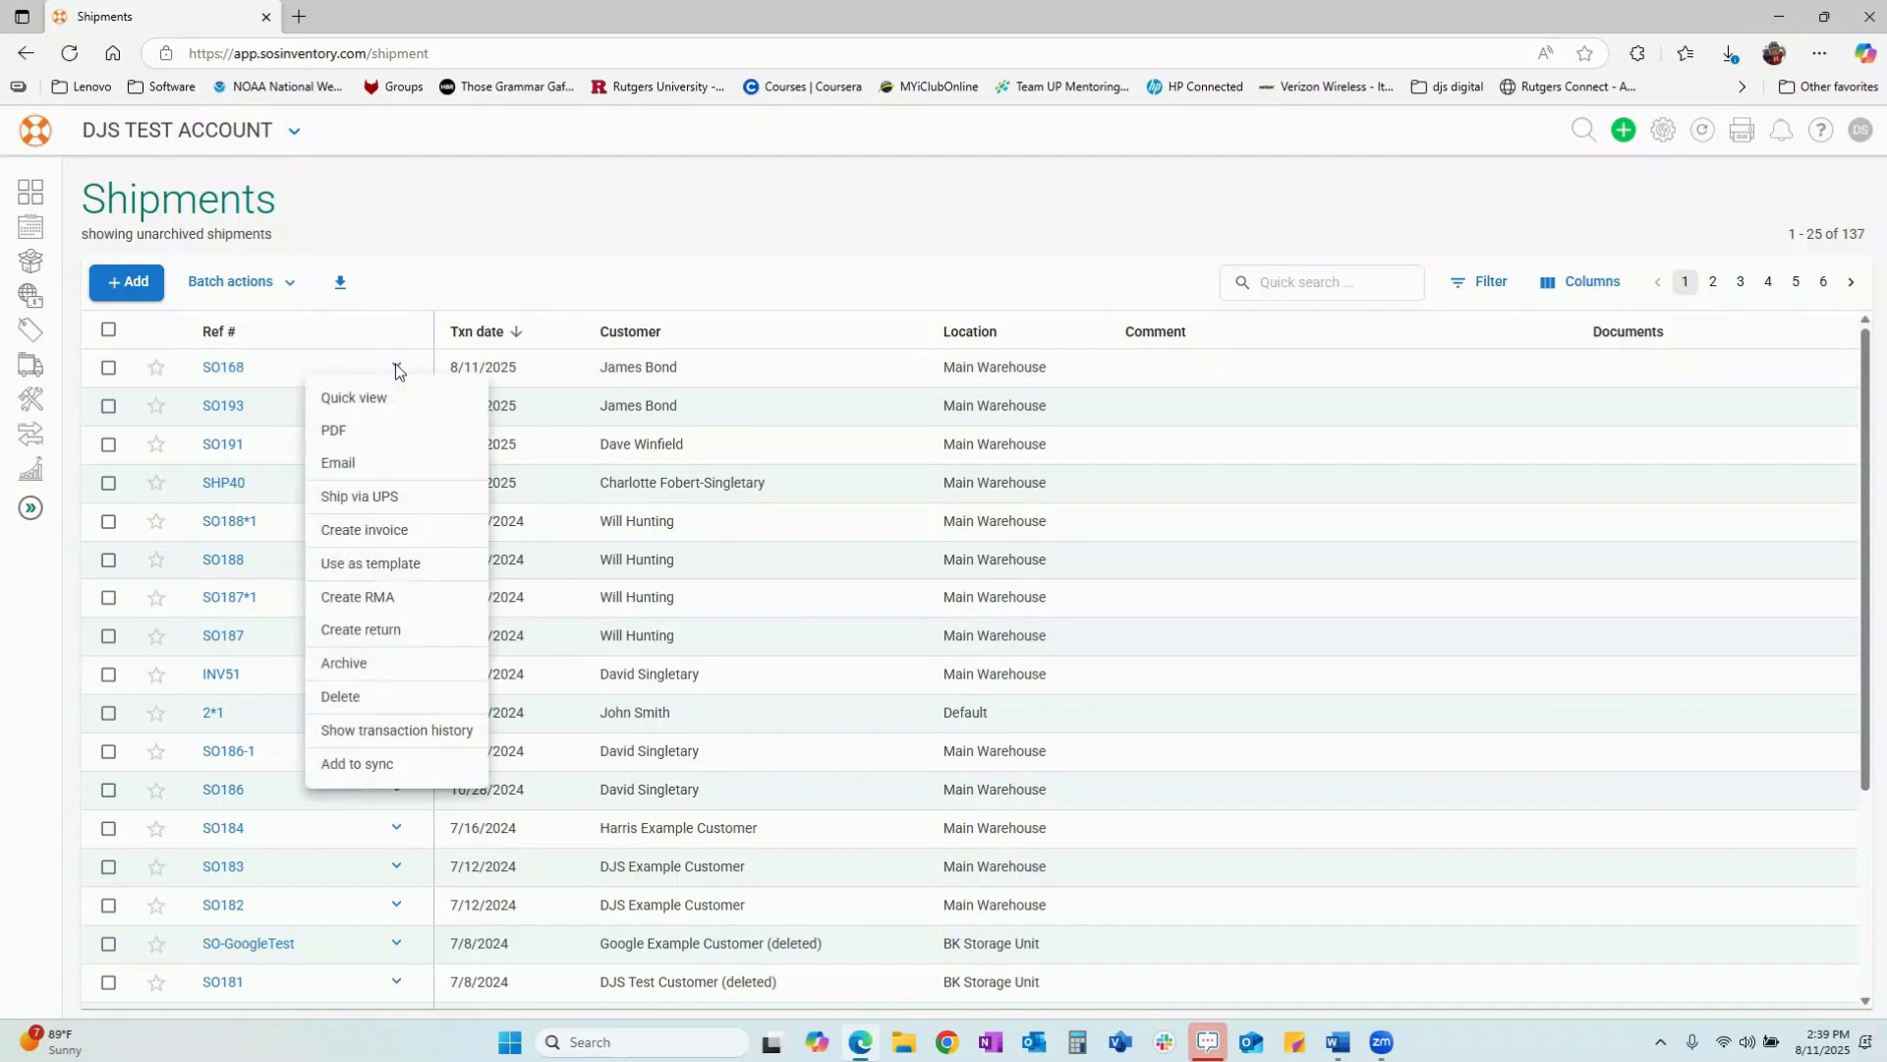
click(389, 536)
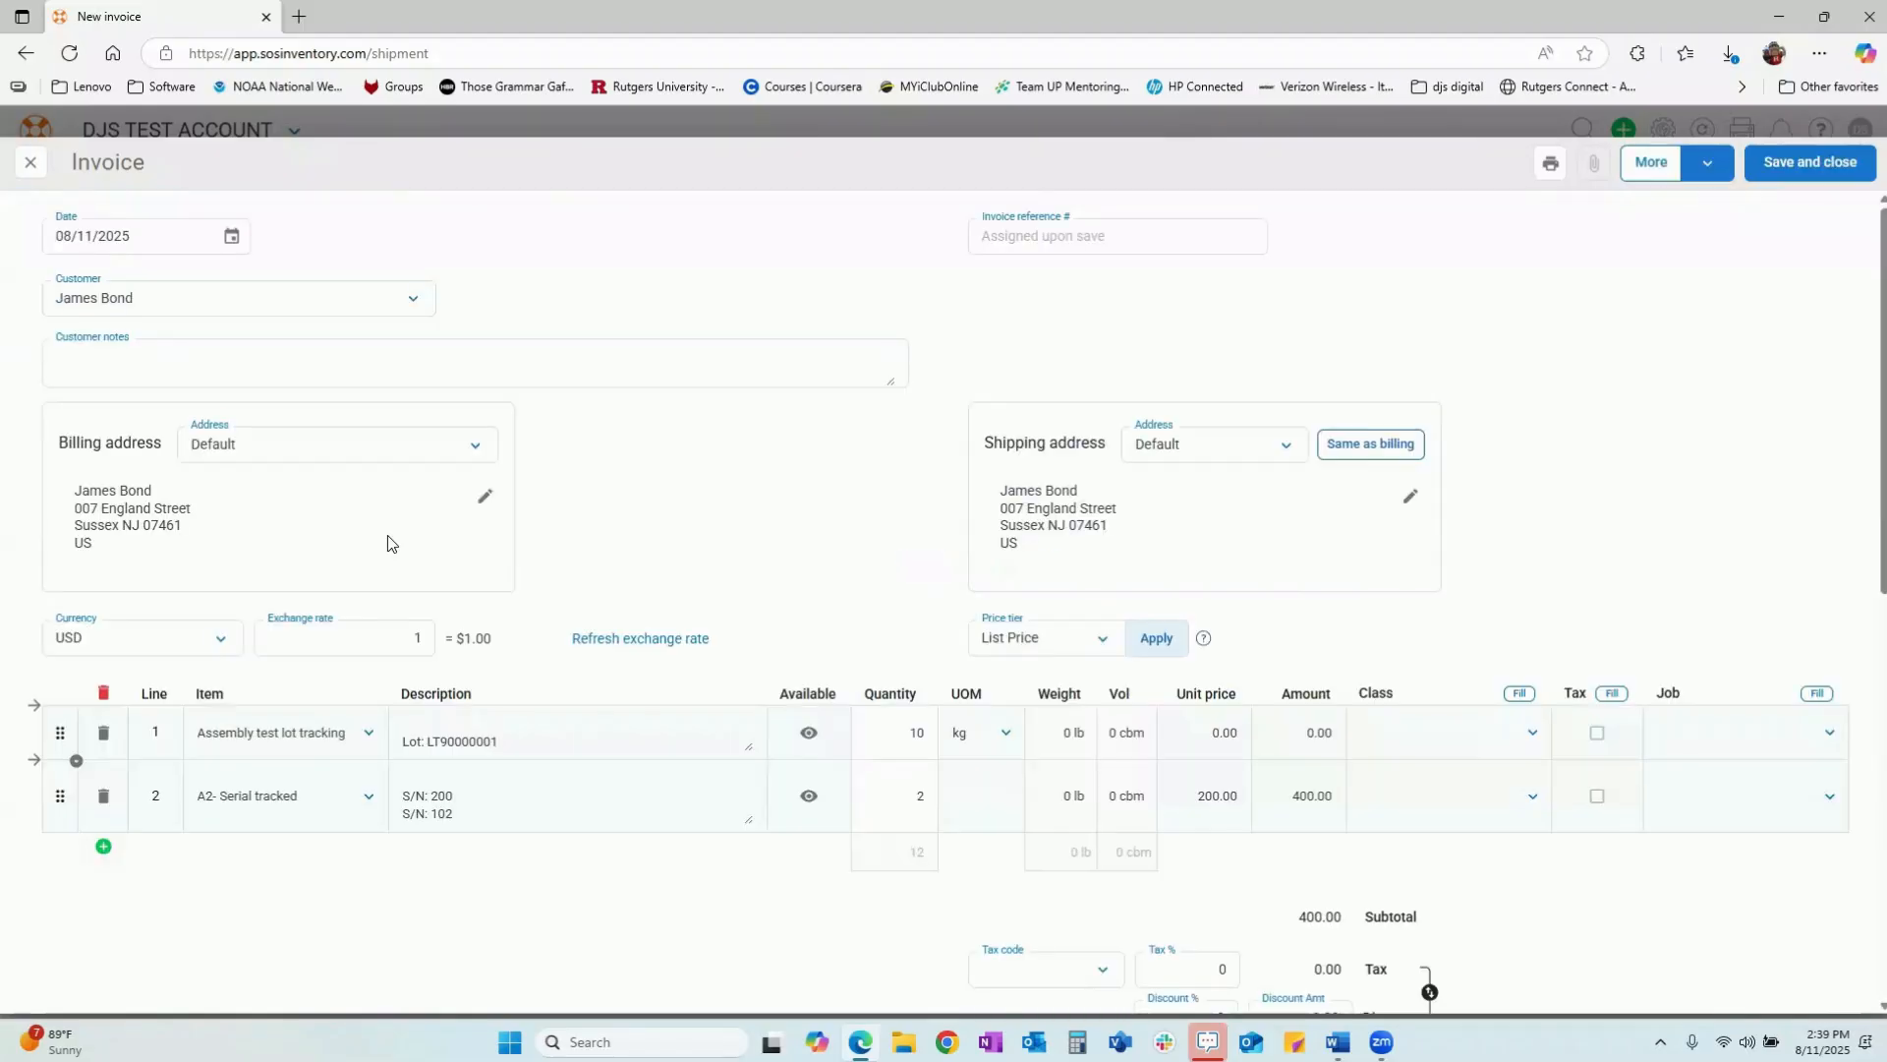
scroll(387, 542, down, 5)
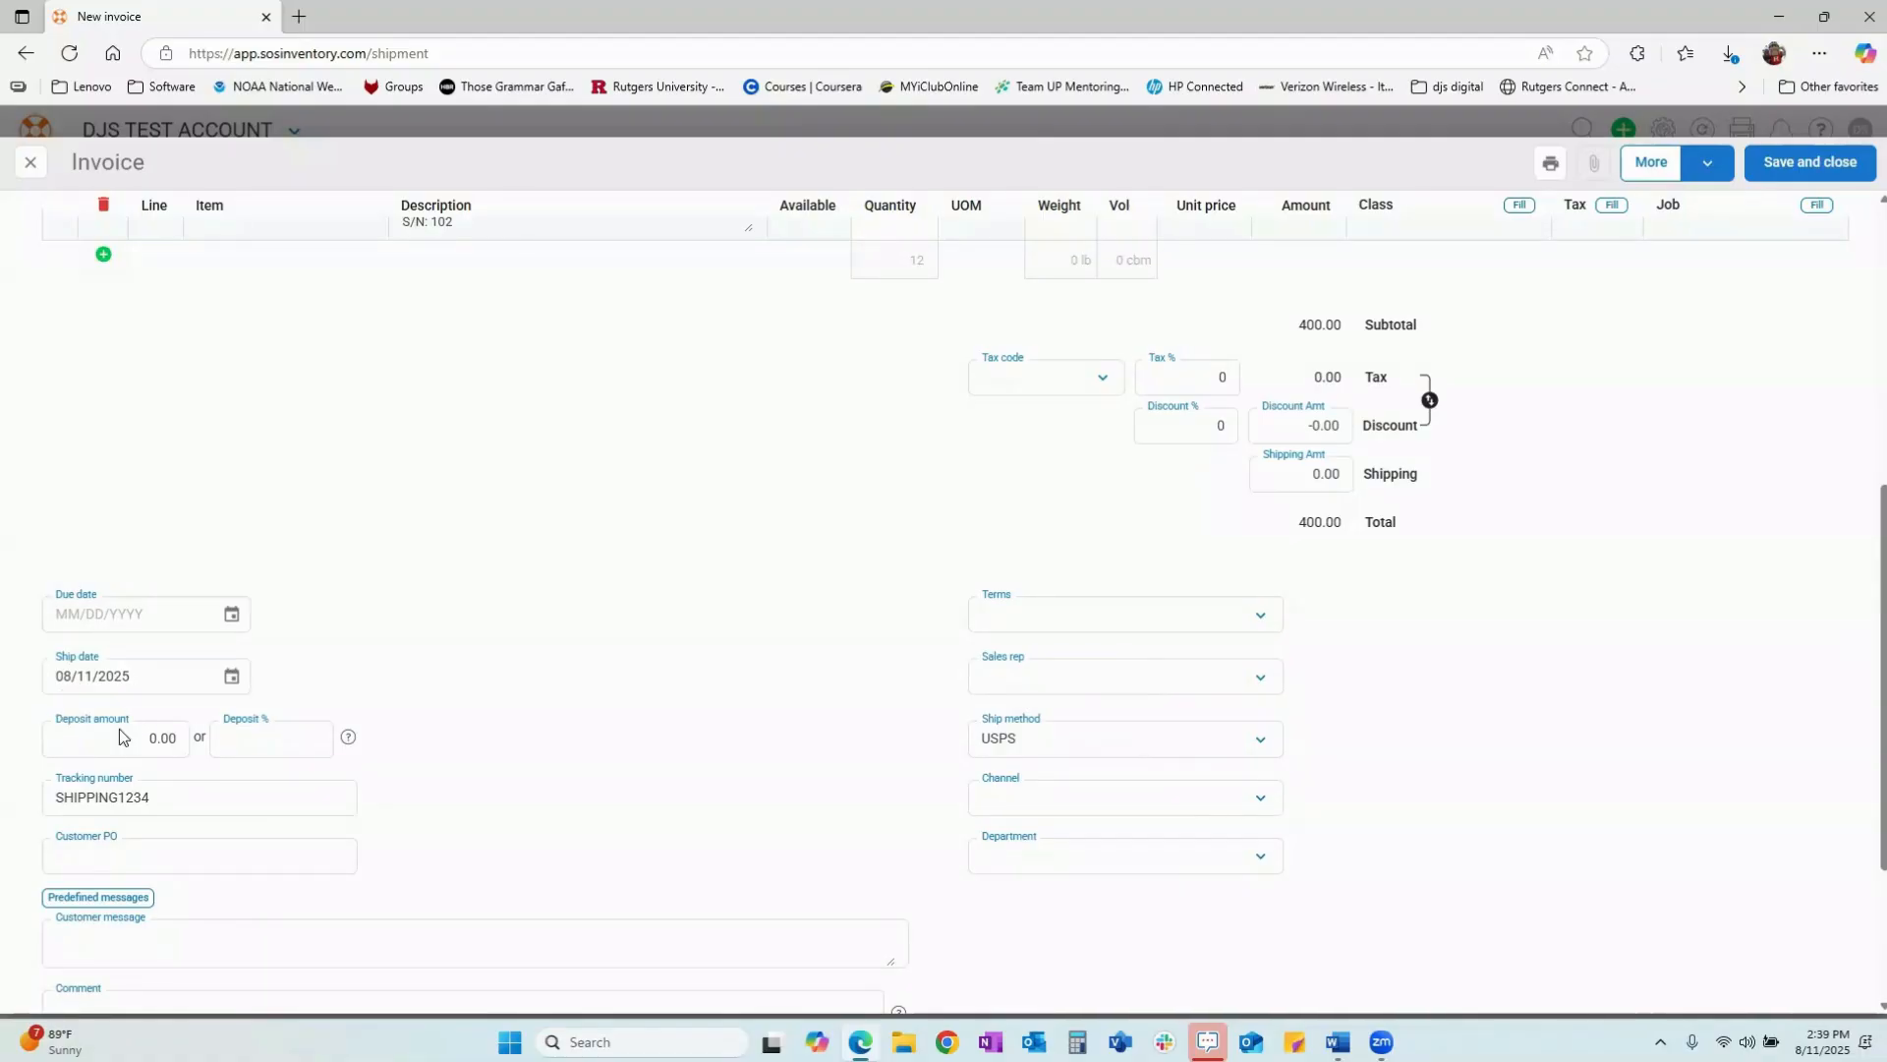
click(91, 804)
click(31, 163)
- Start a new sales order and add a new customer from its customer field, entering the customer's full name
mouse_move(32, 297)
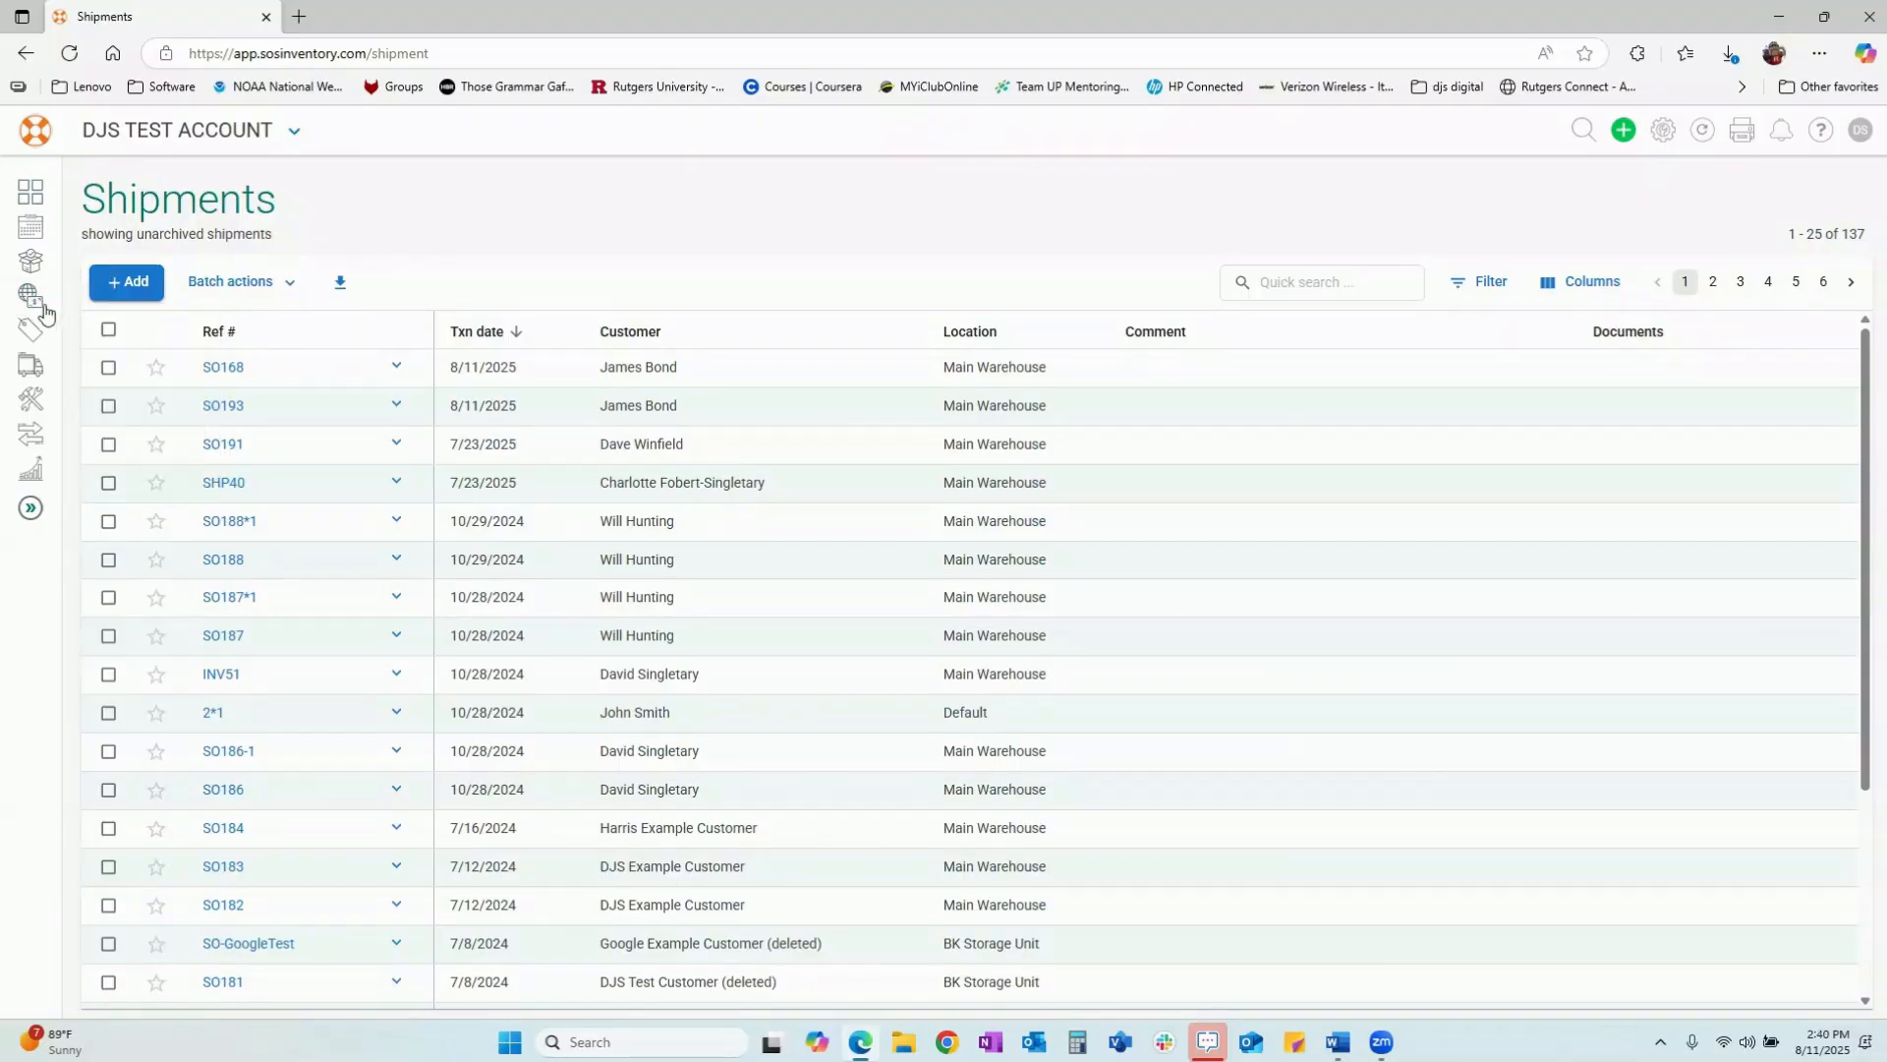
mouse_move(30, 346)
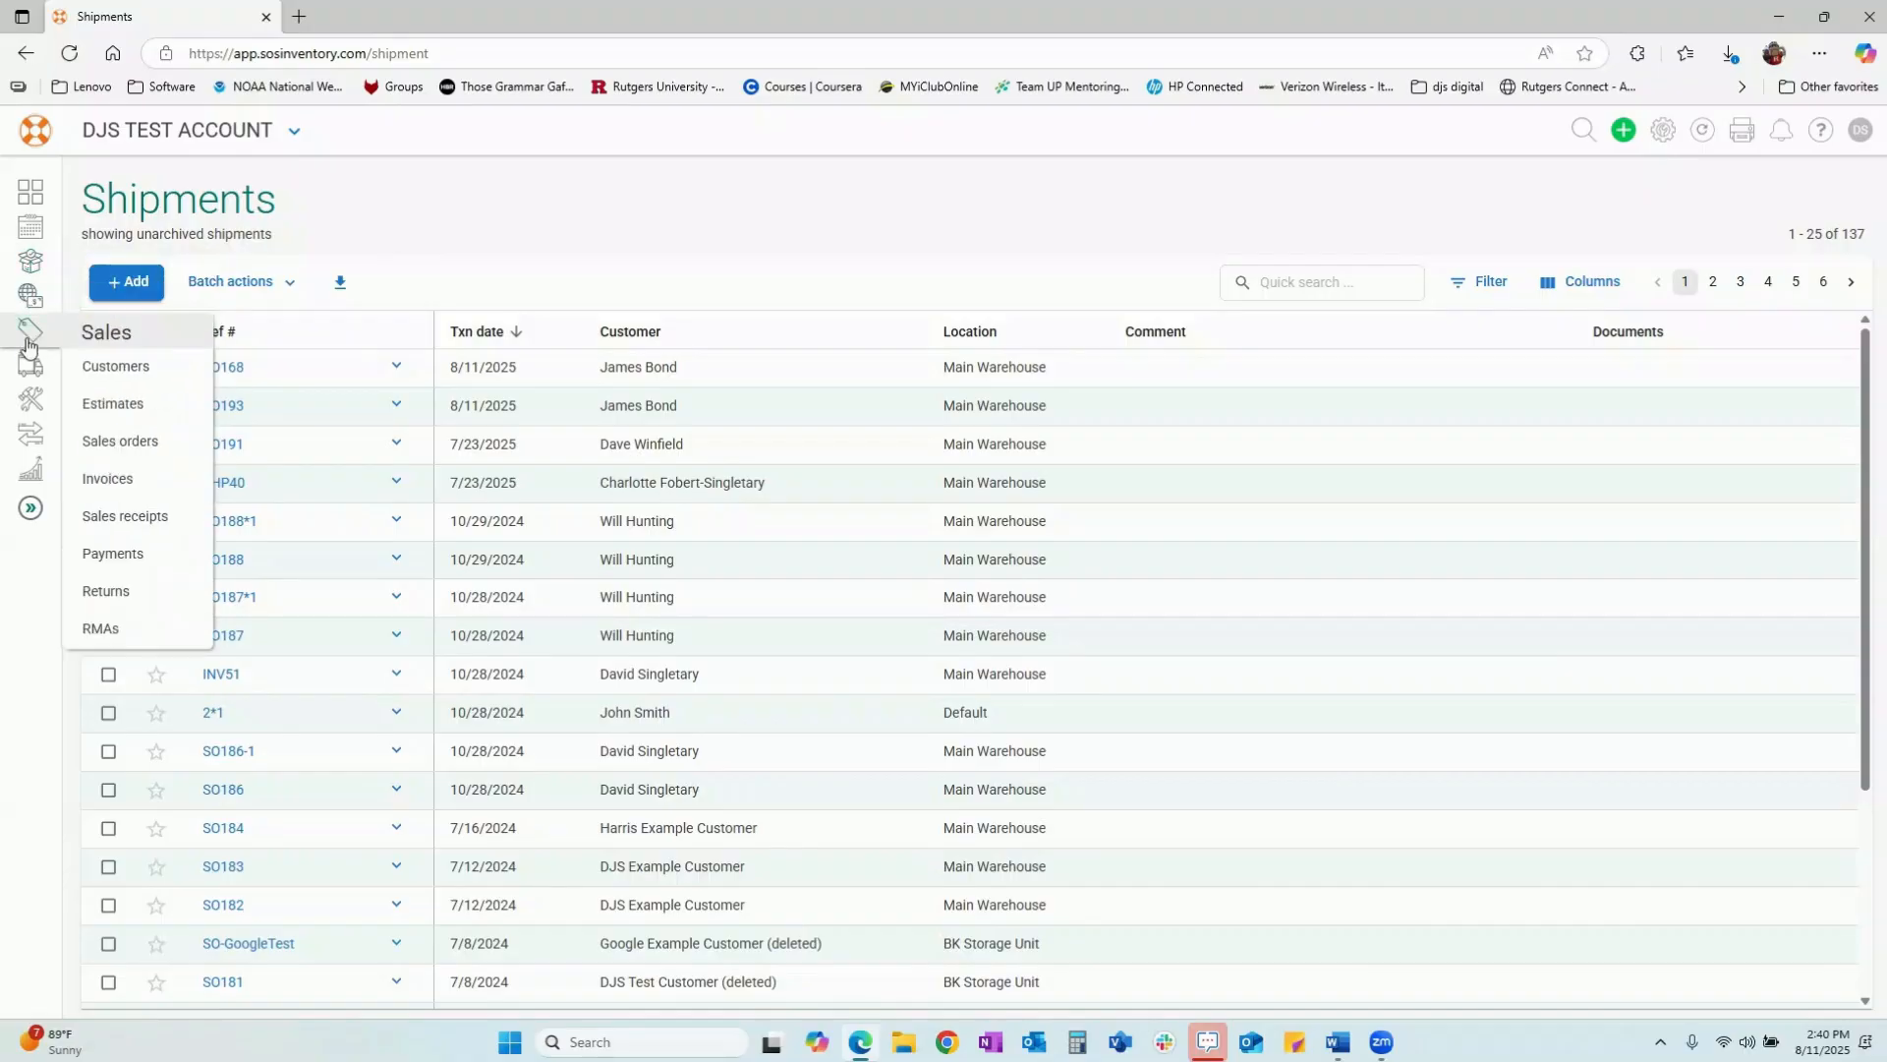
click(108, 439)
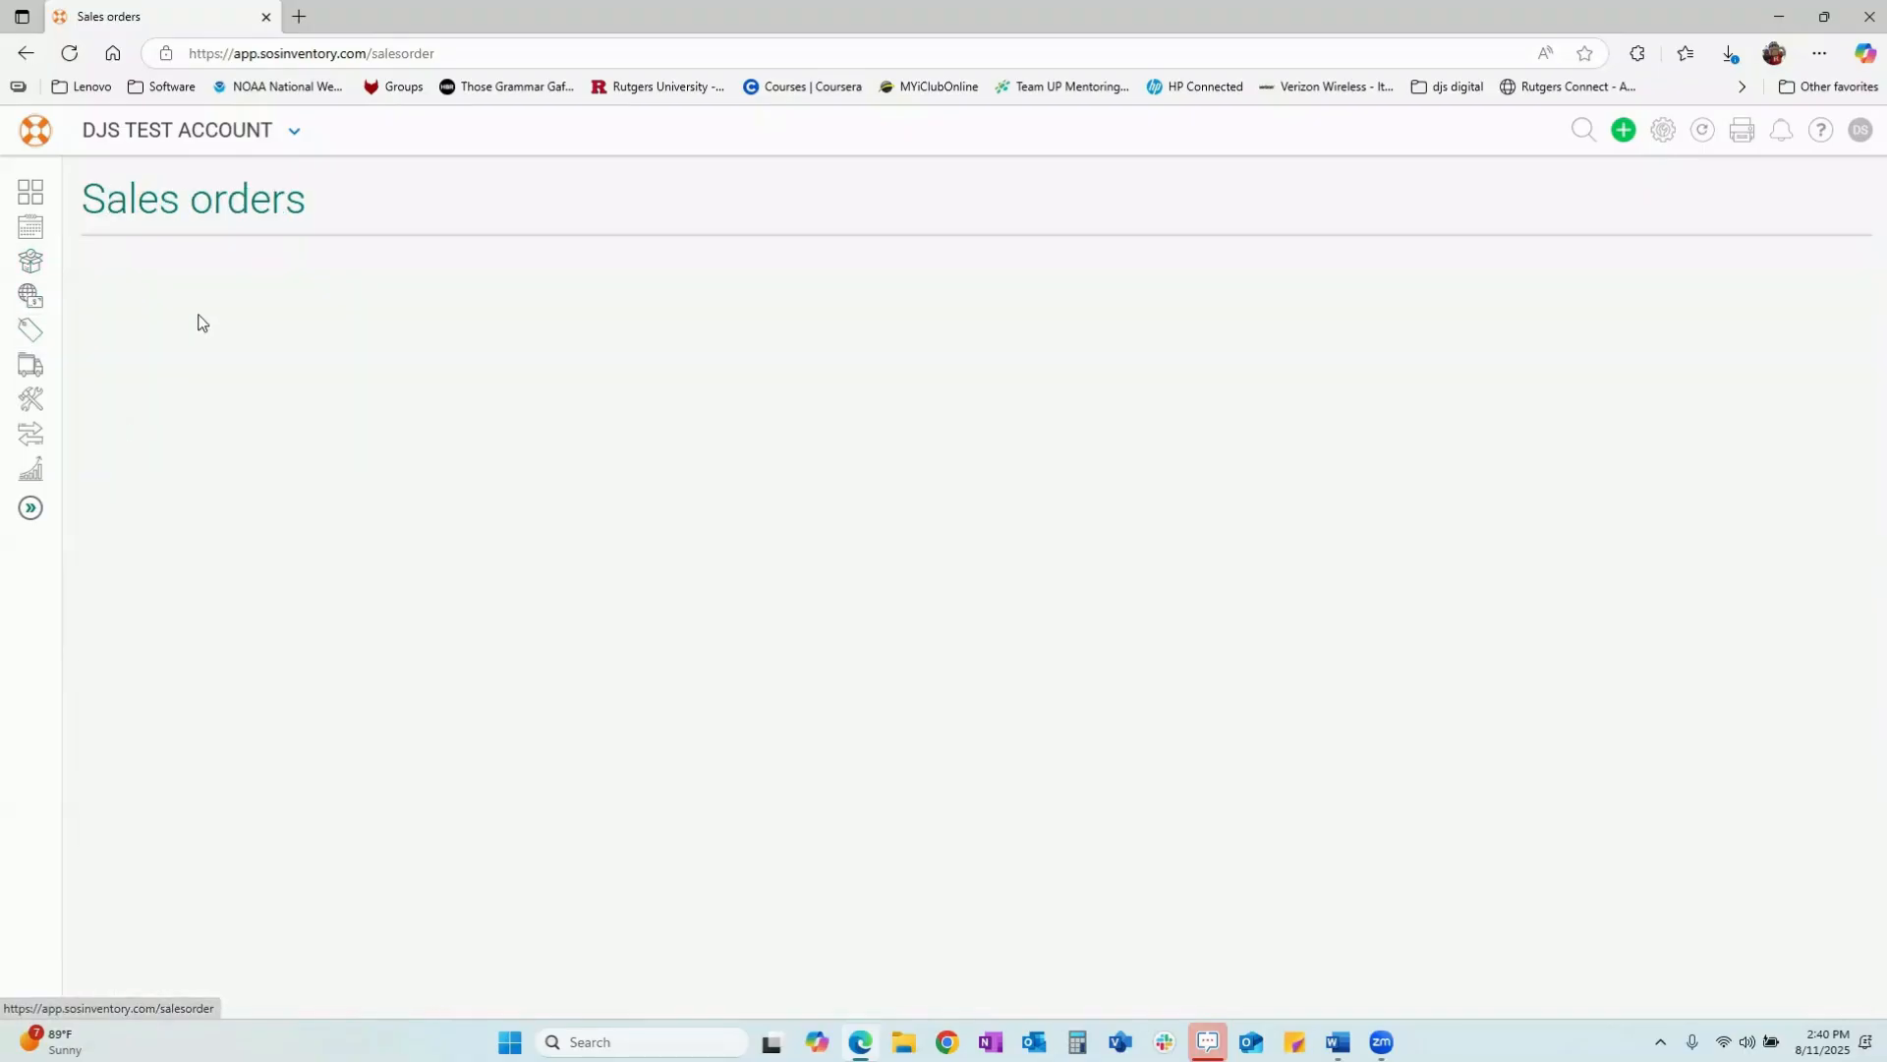
click(134, 291)
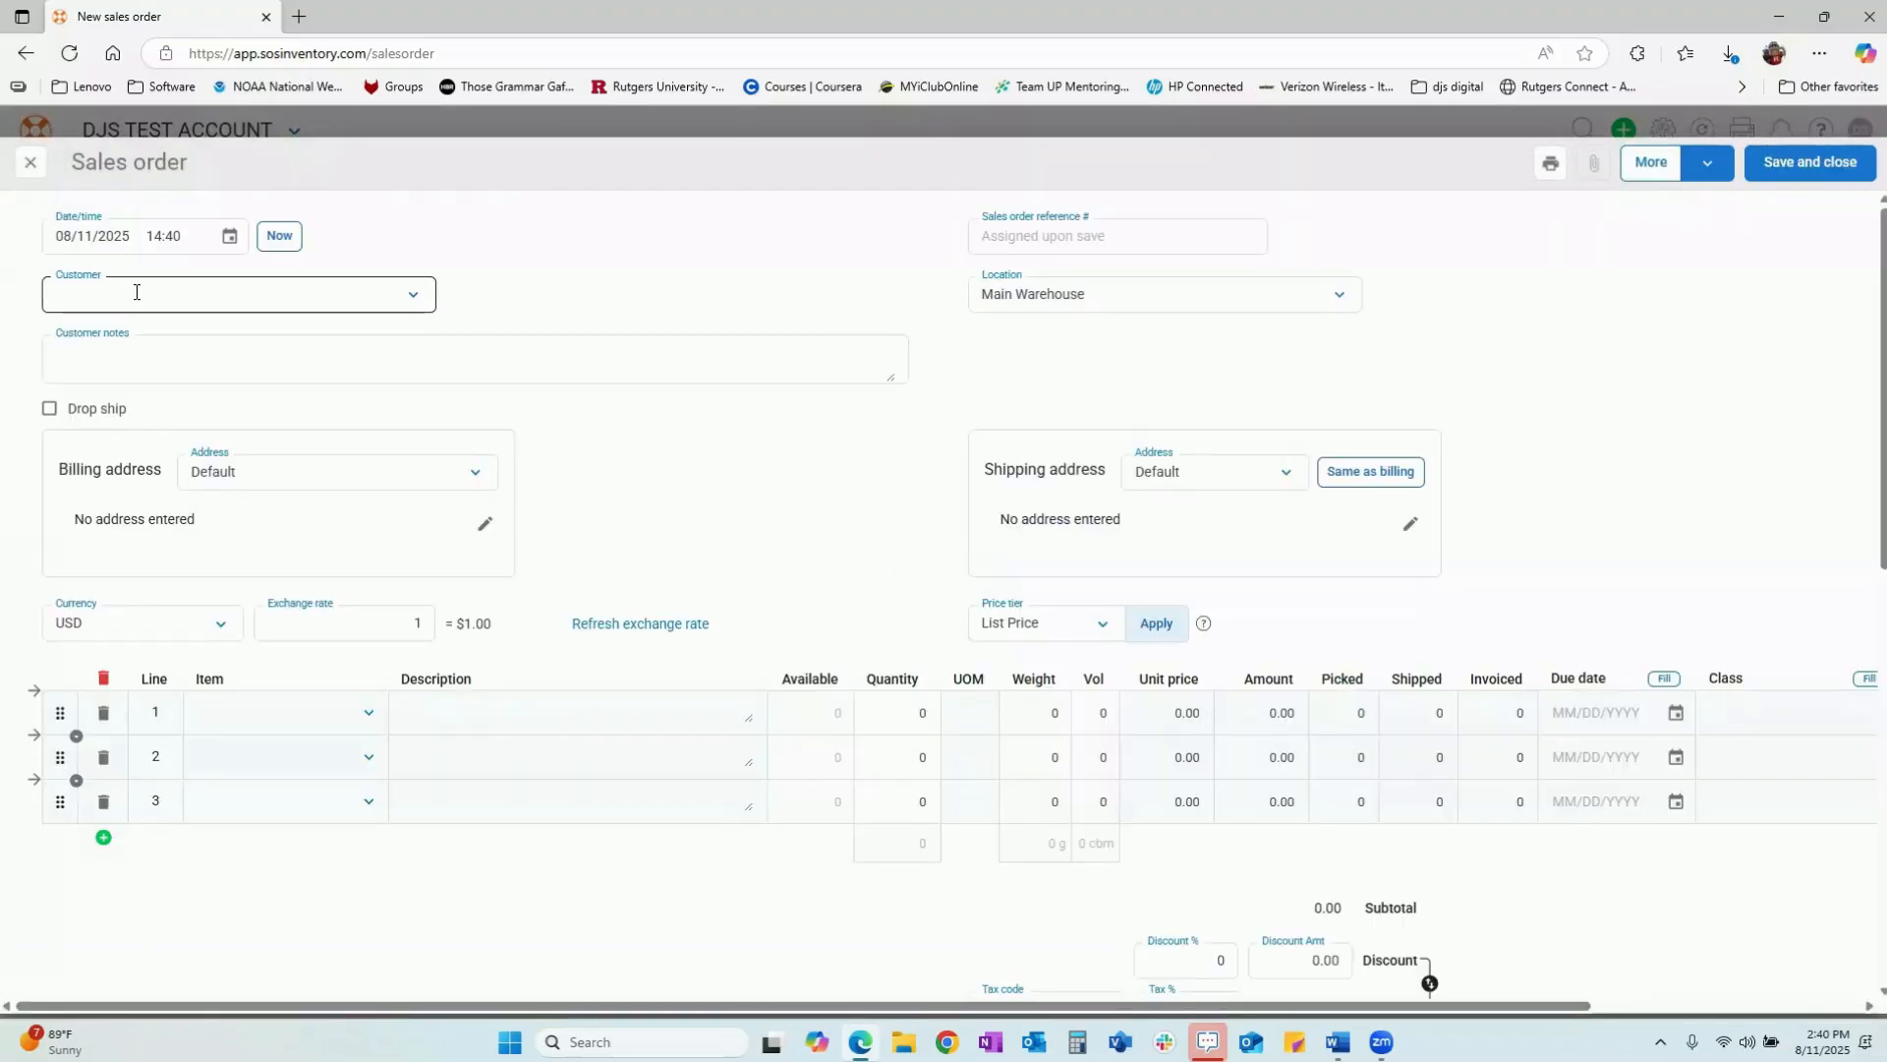
click(136, 292)
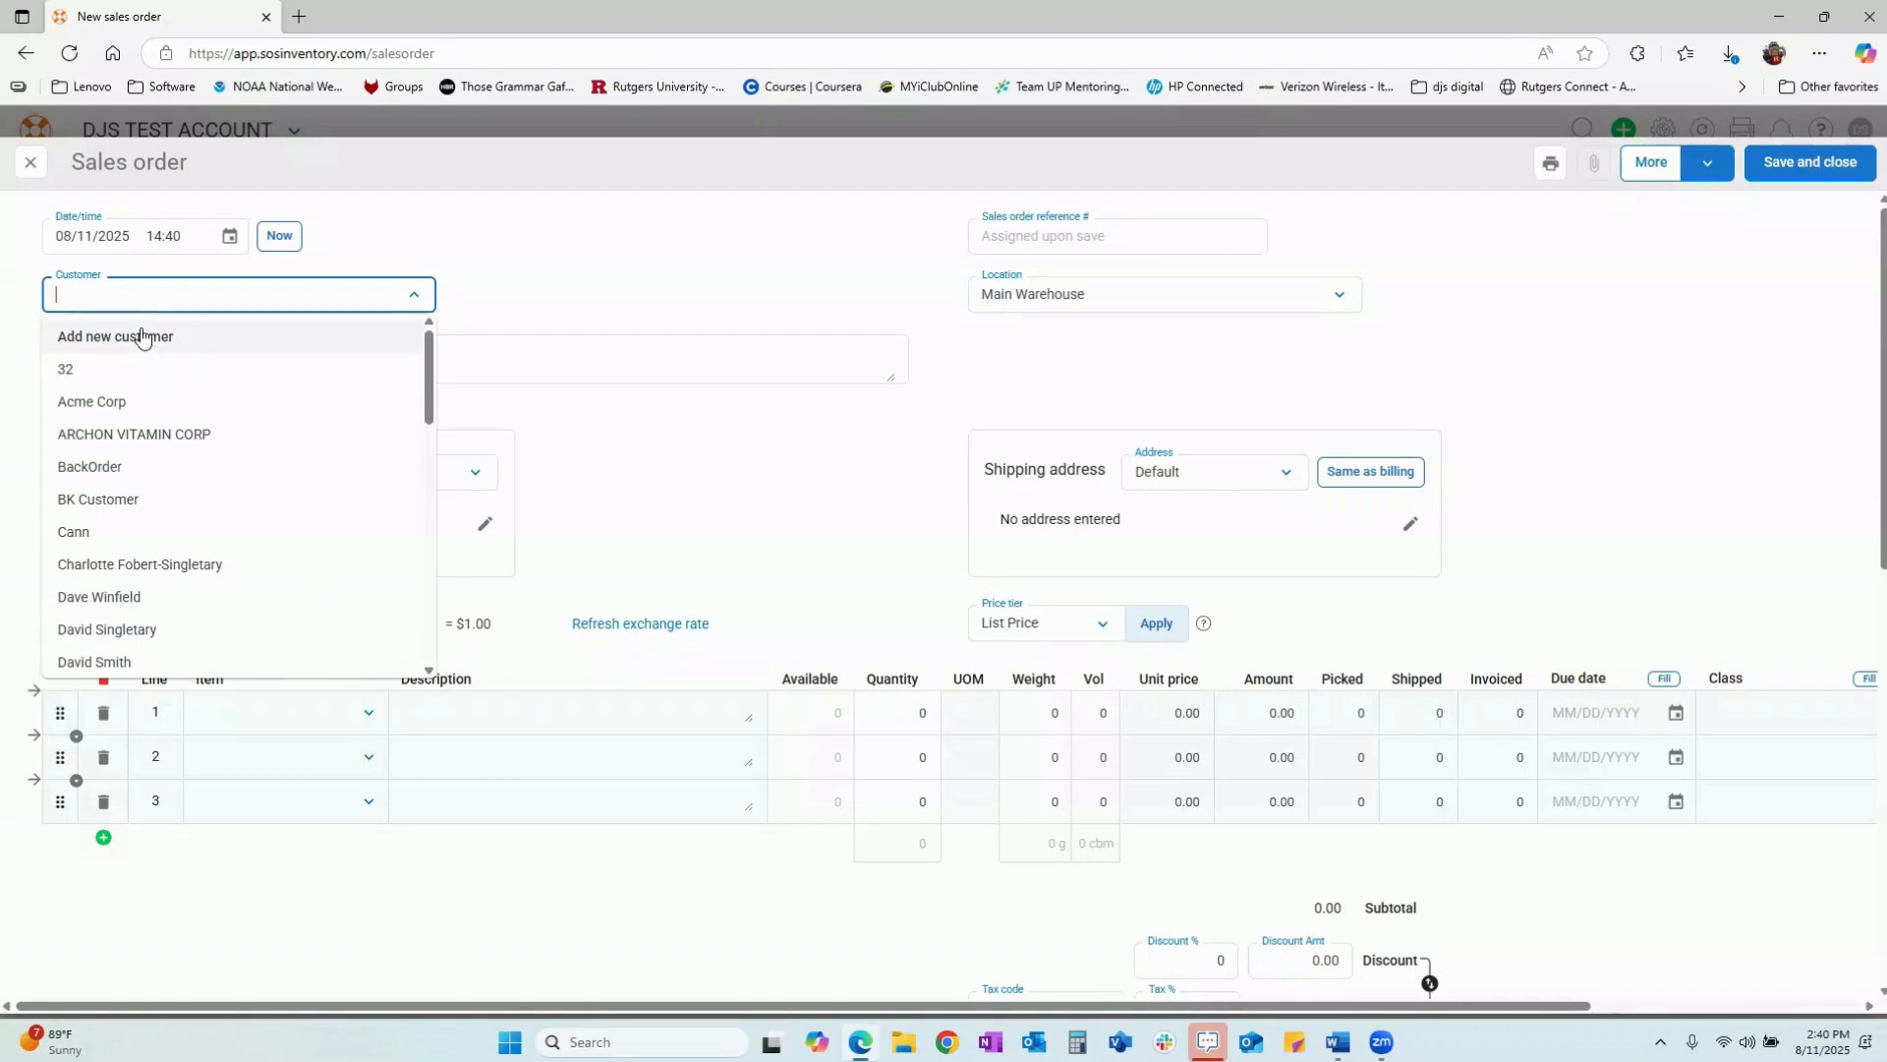
click(145, 337)
click(998, 519)
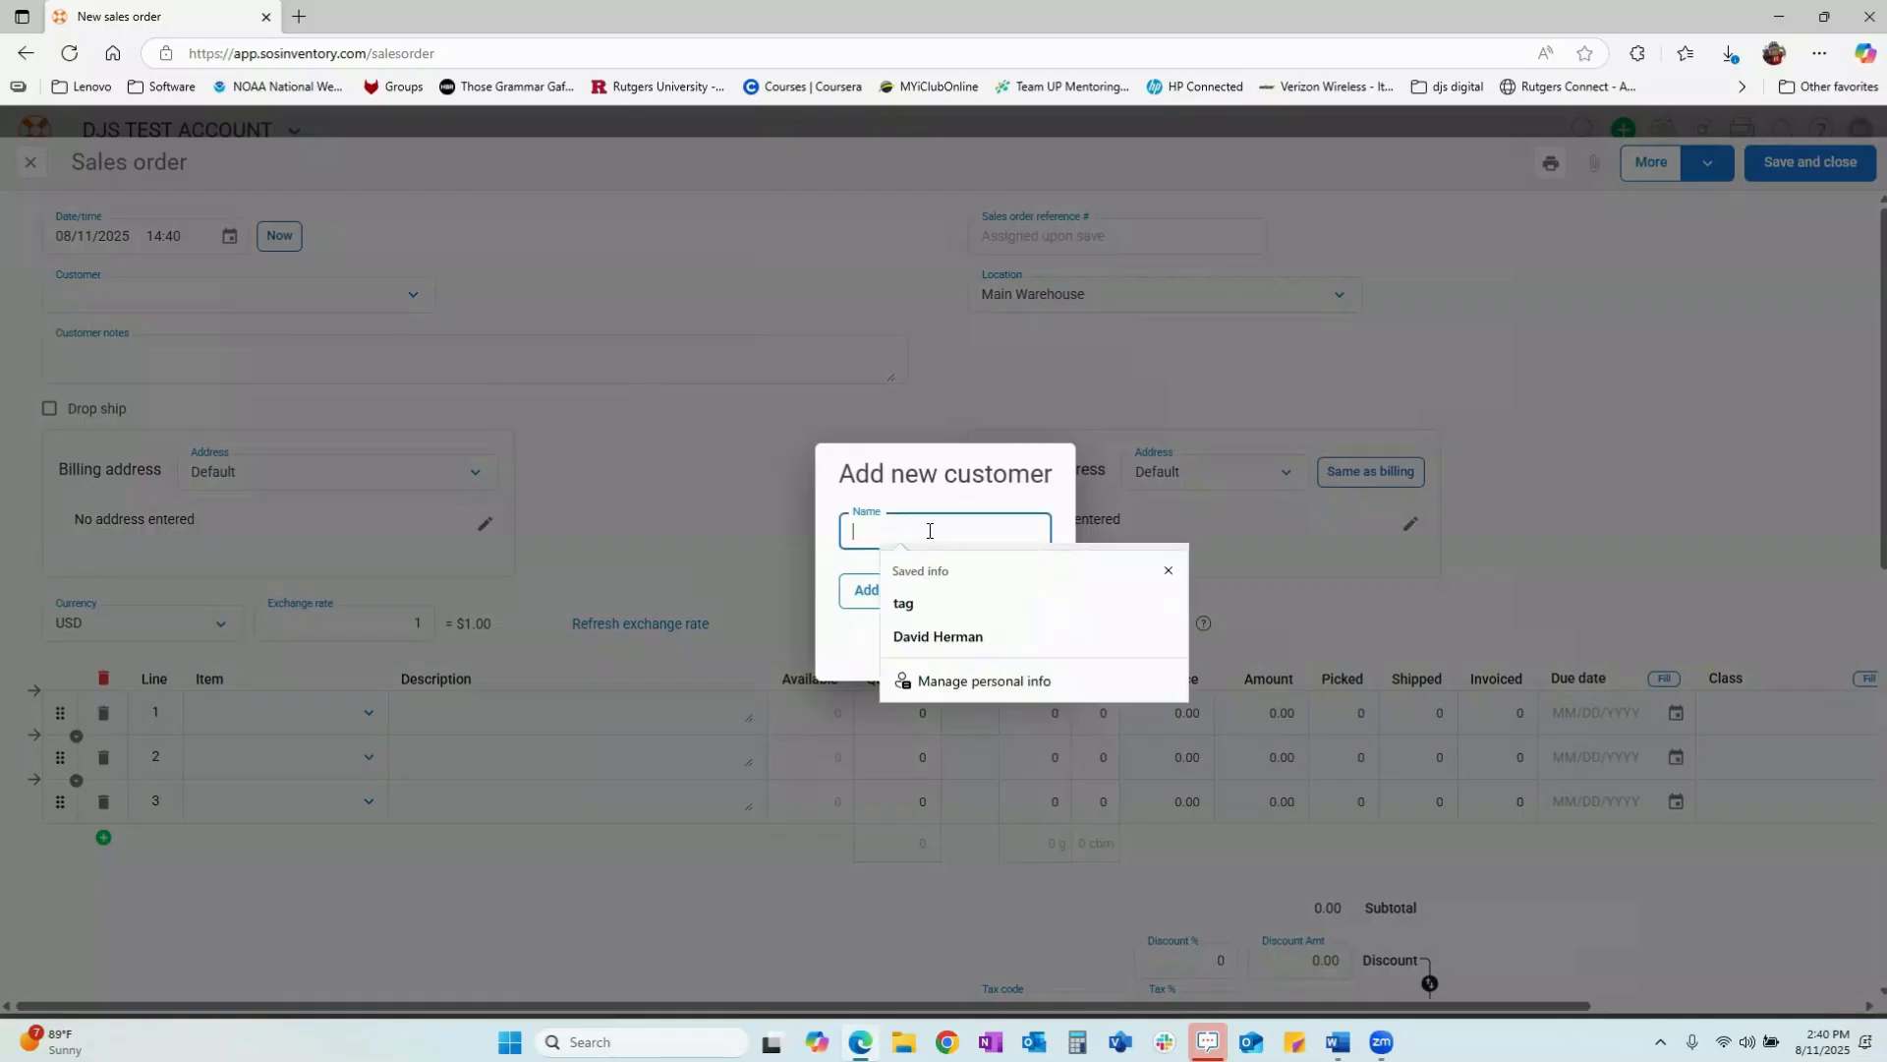
click(1167, 569)
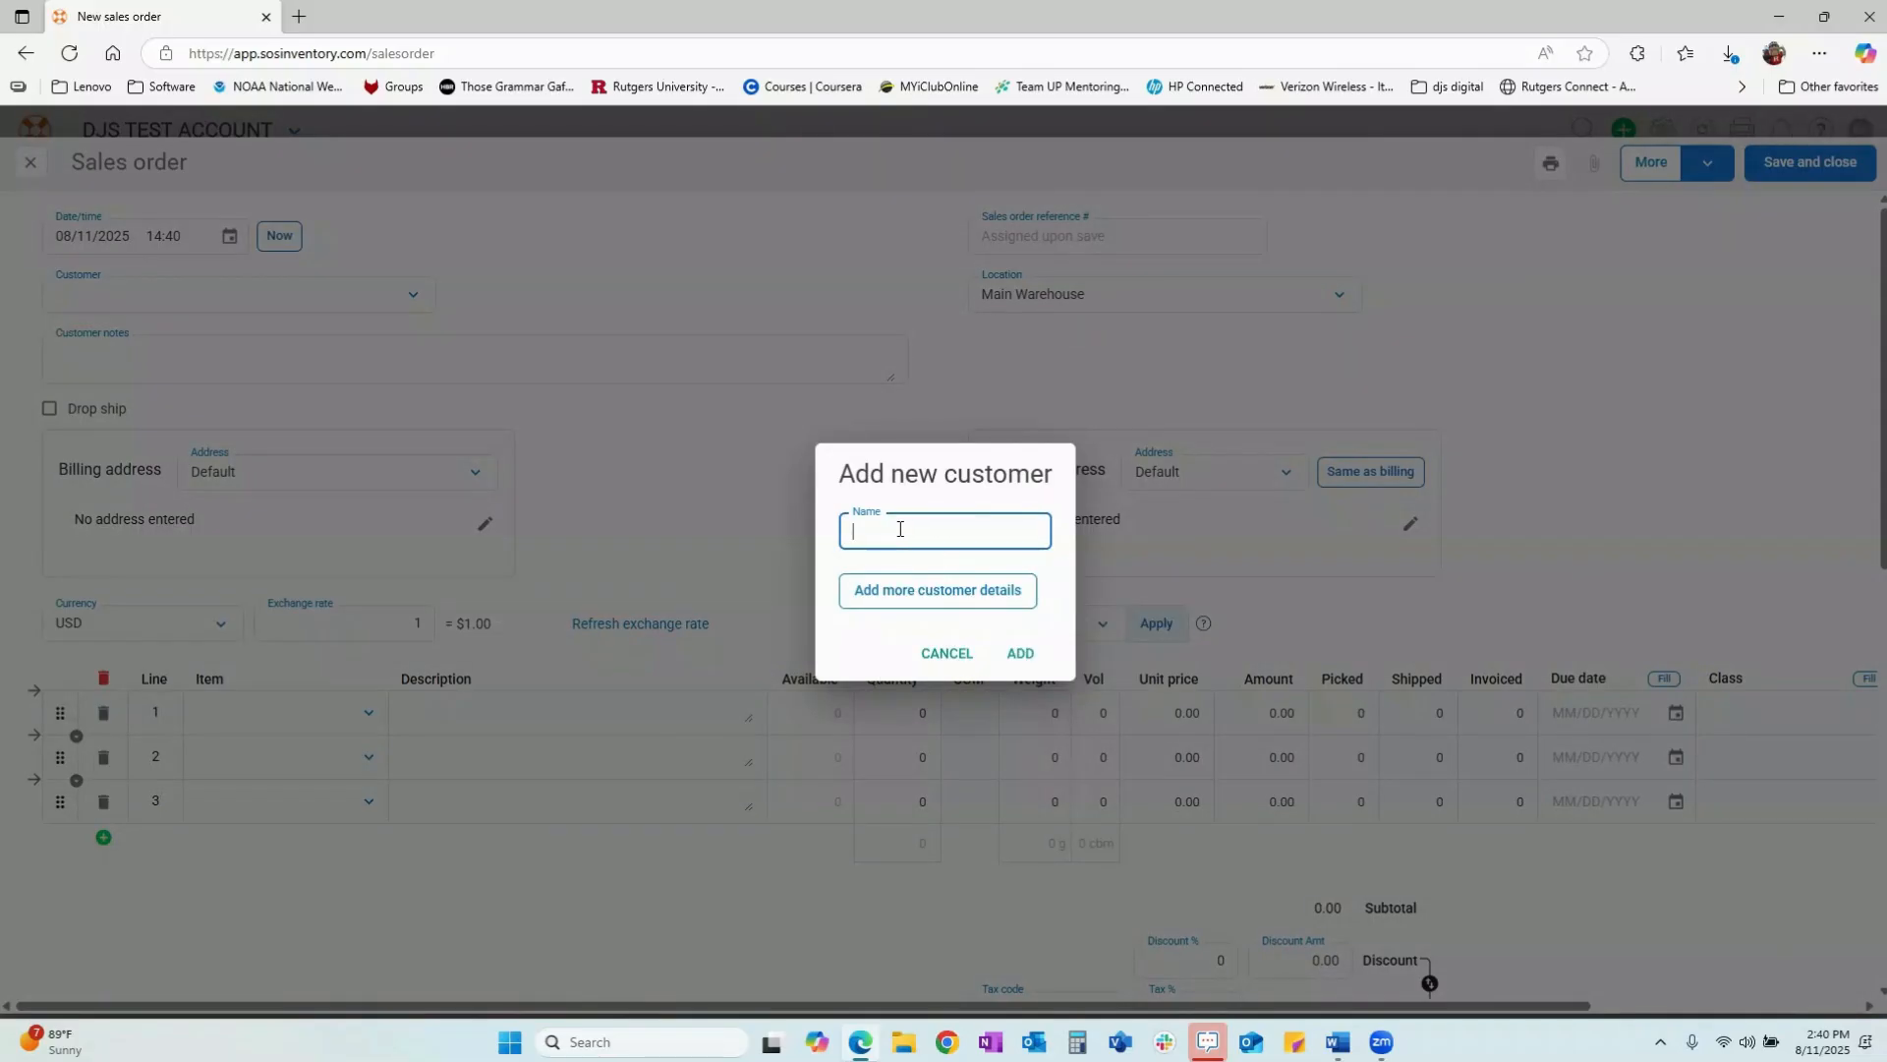
text(jA)
key(Caps_Lock)
text(ane)
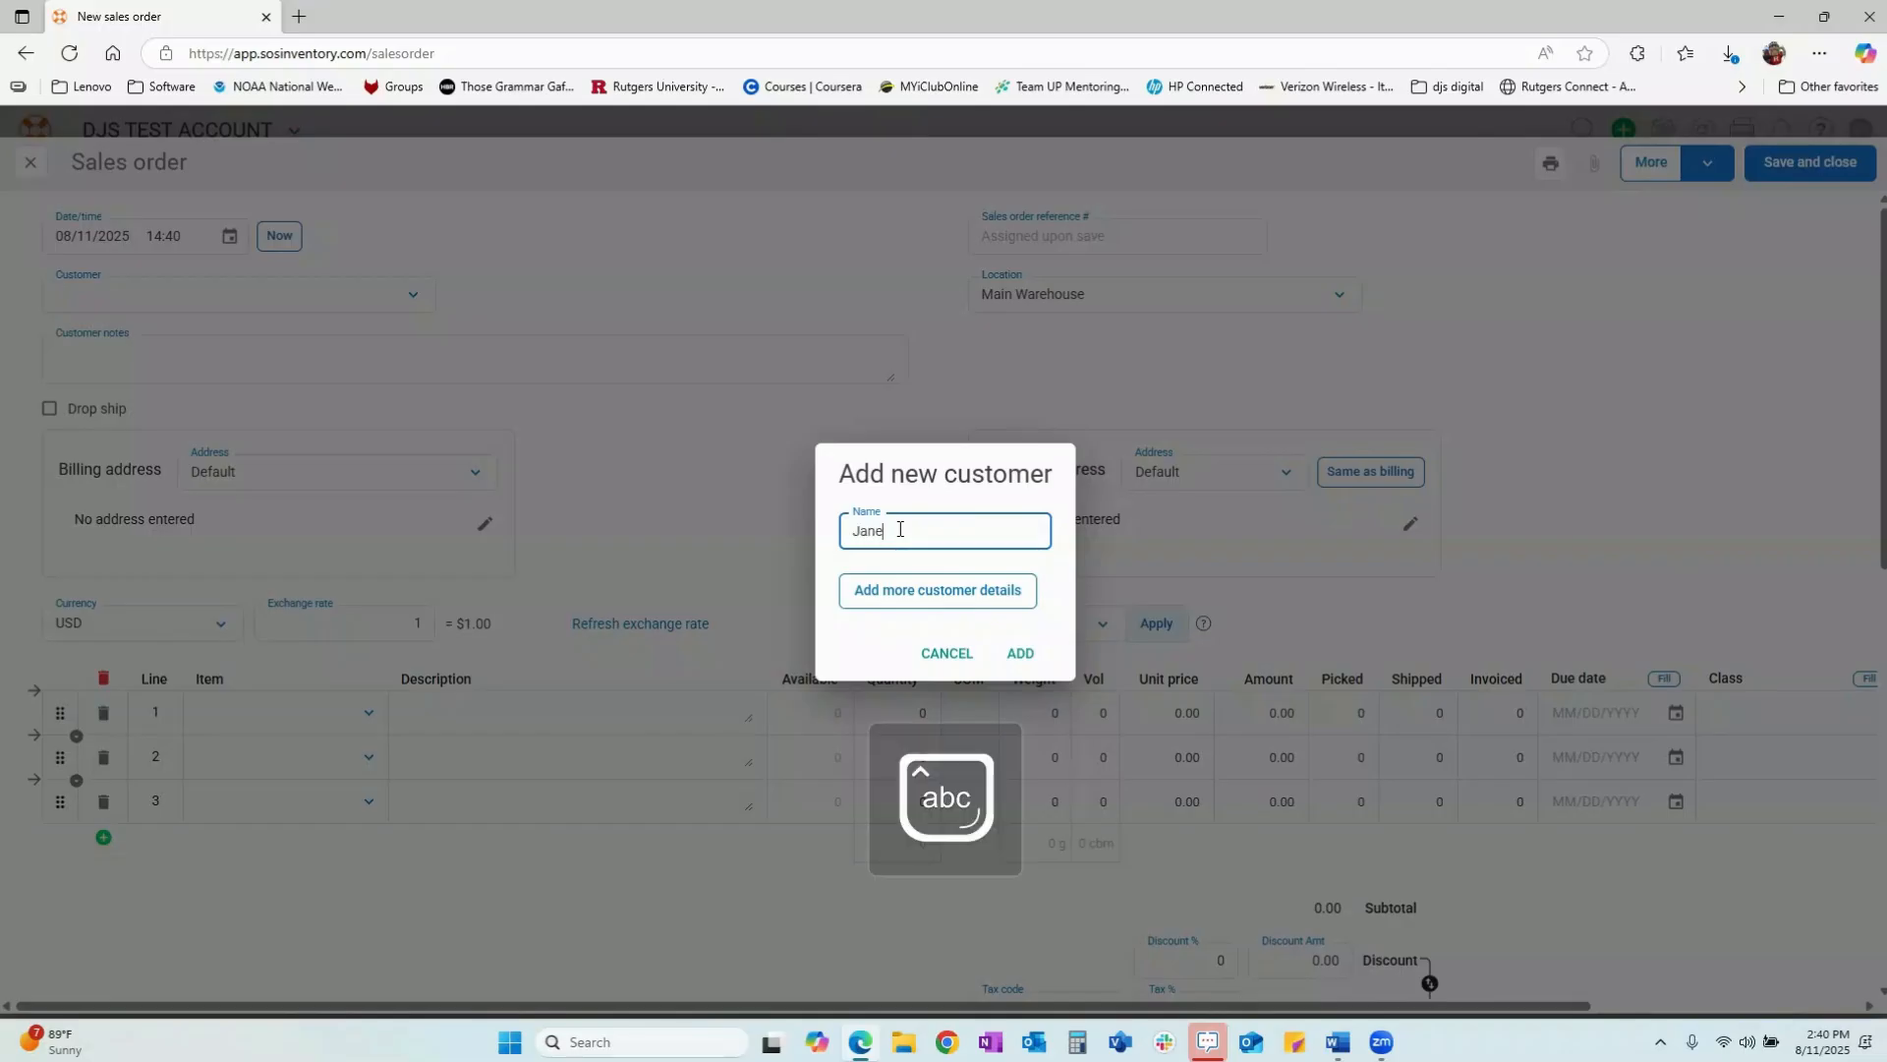
text( Doe)
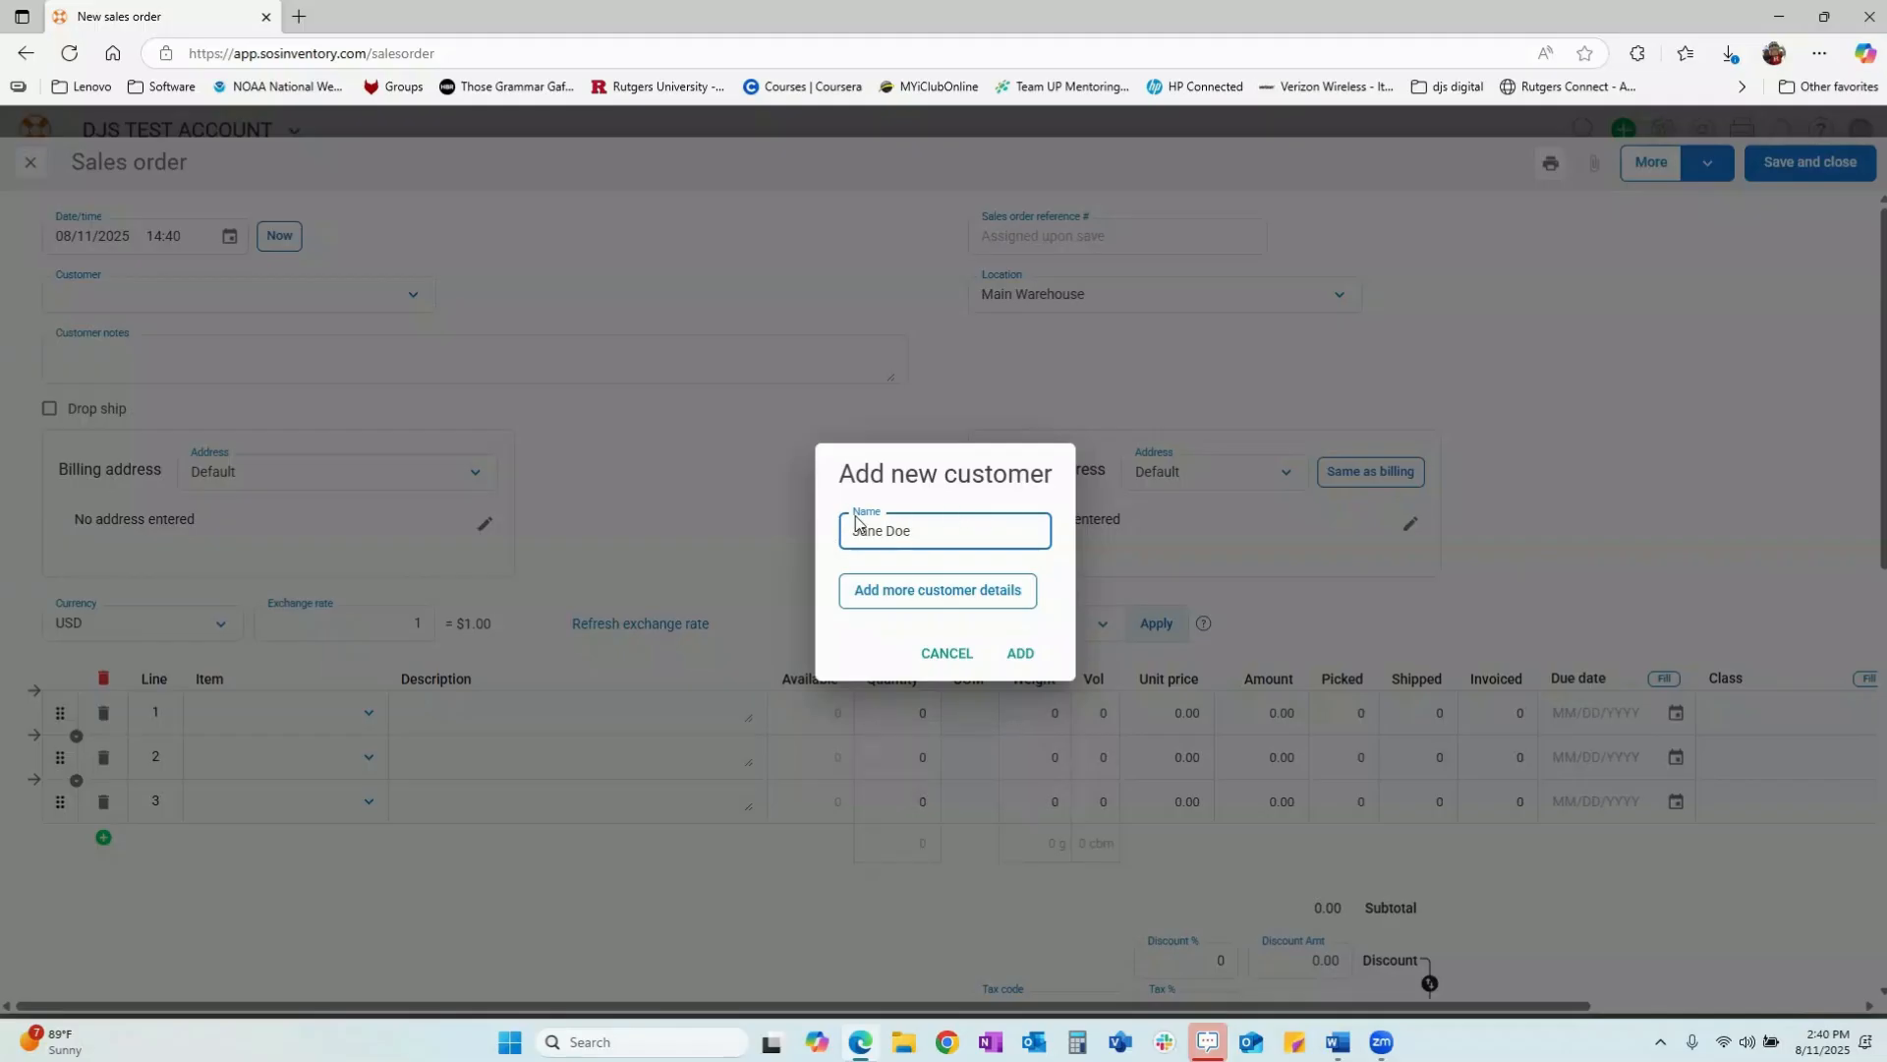
- Expand the new customer to the full details form, look through its fields, and save the customer
click(897, 592)
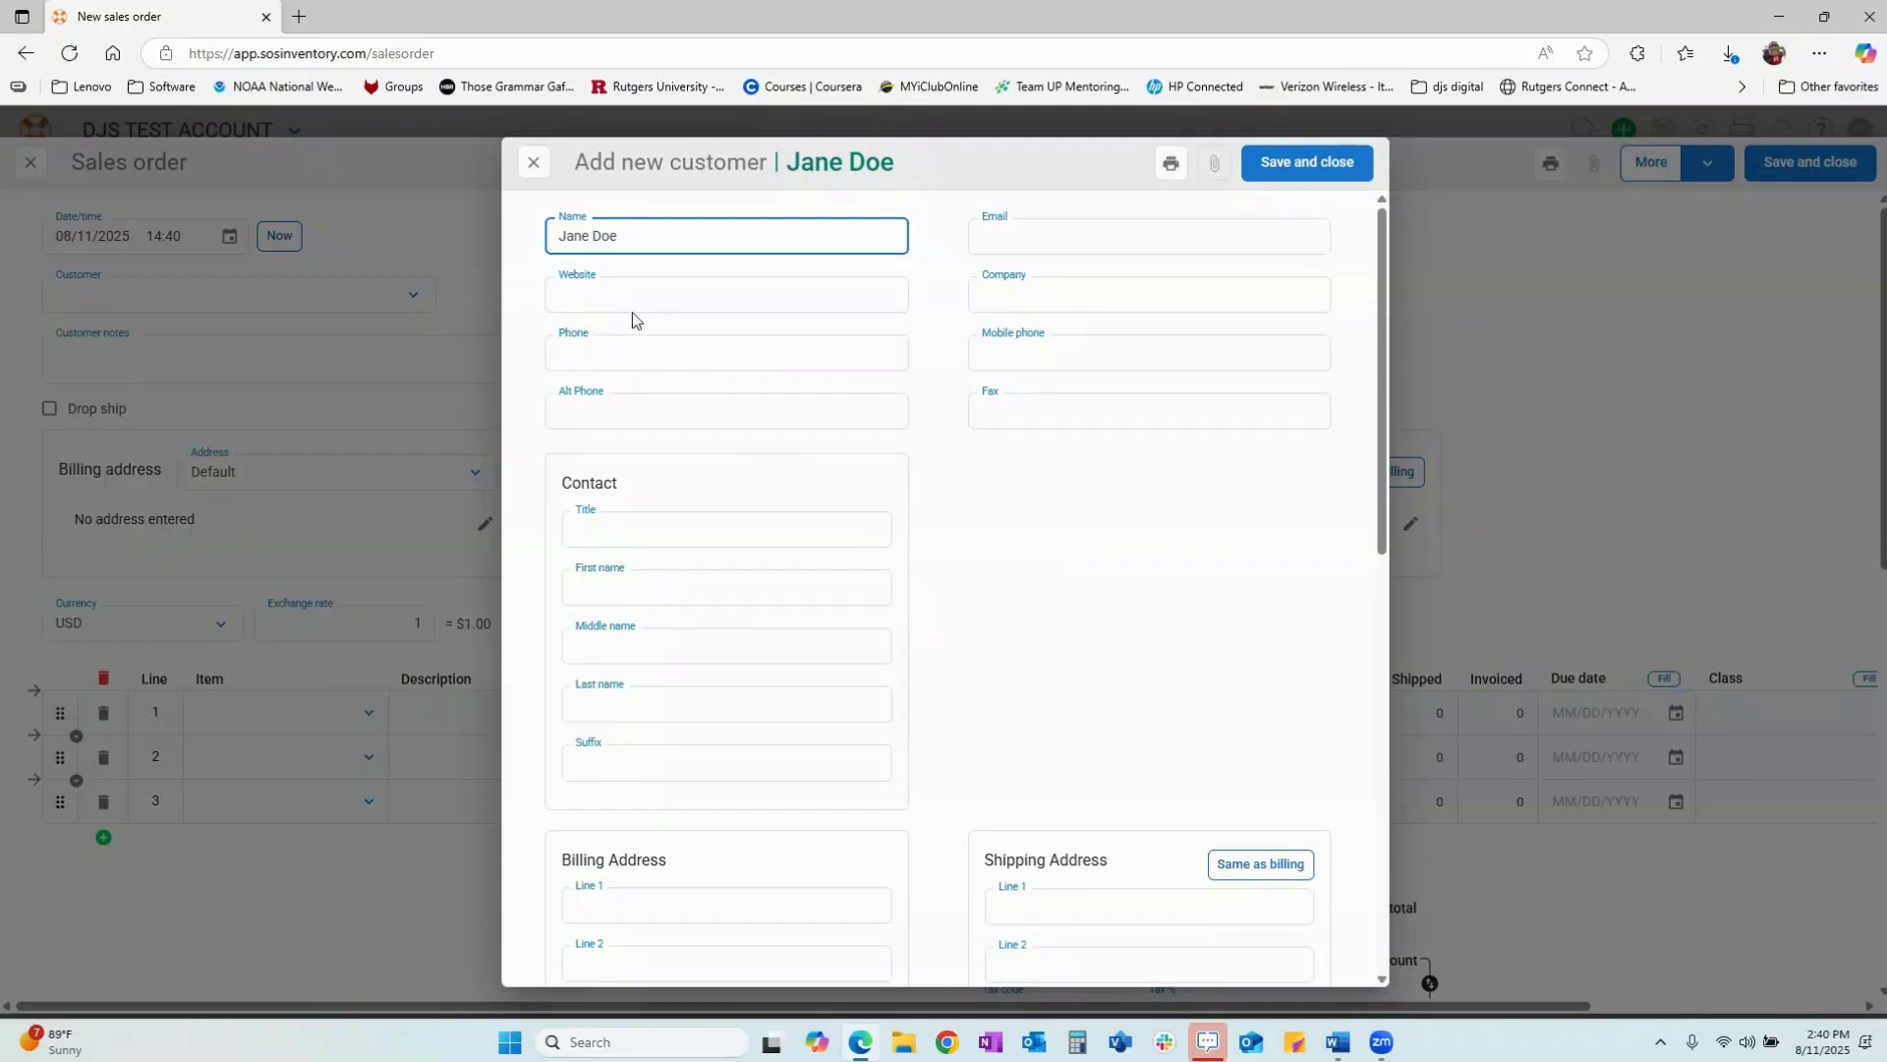
scroll(691, 539, down, 8)
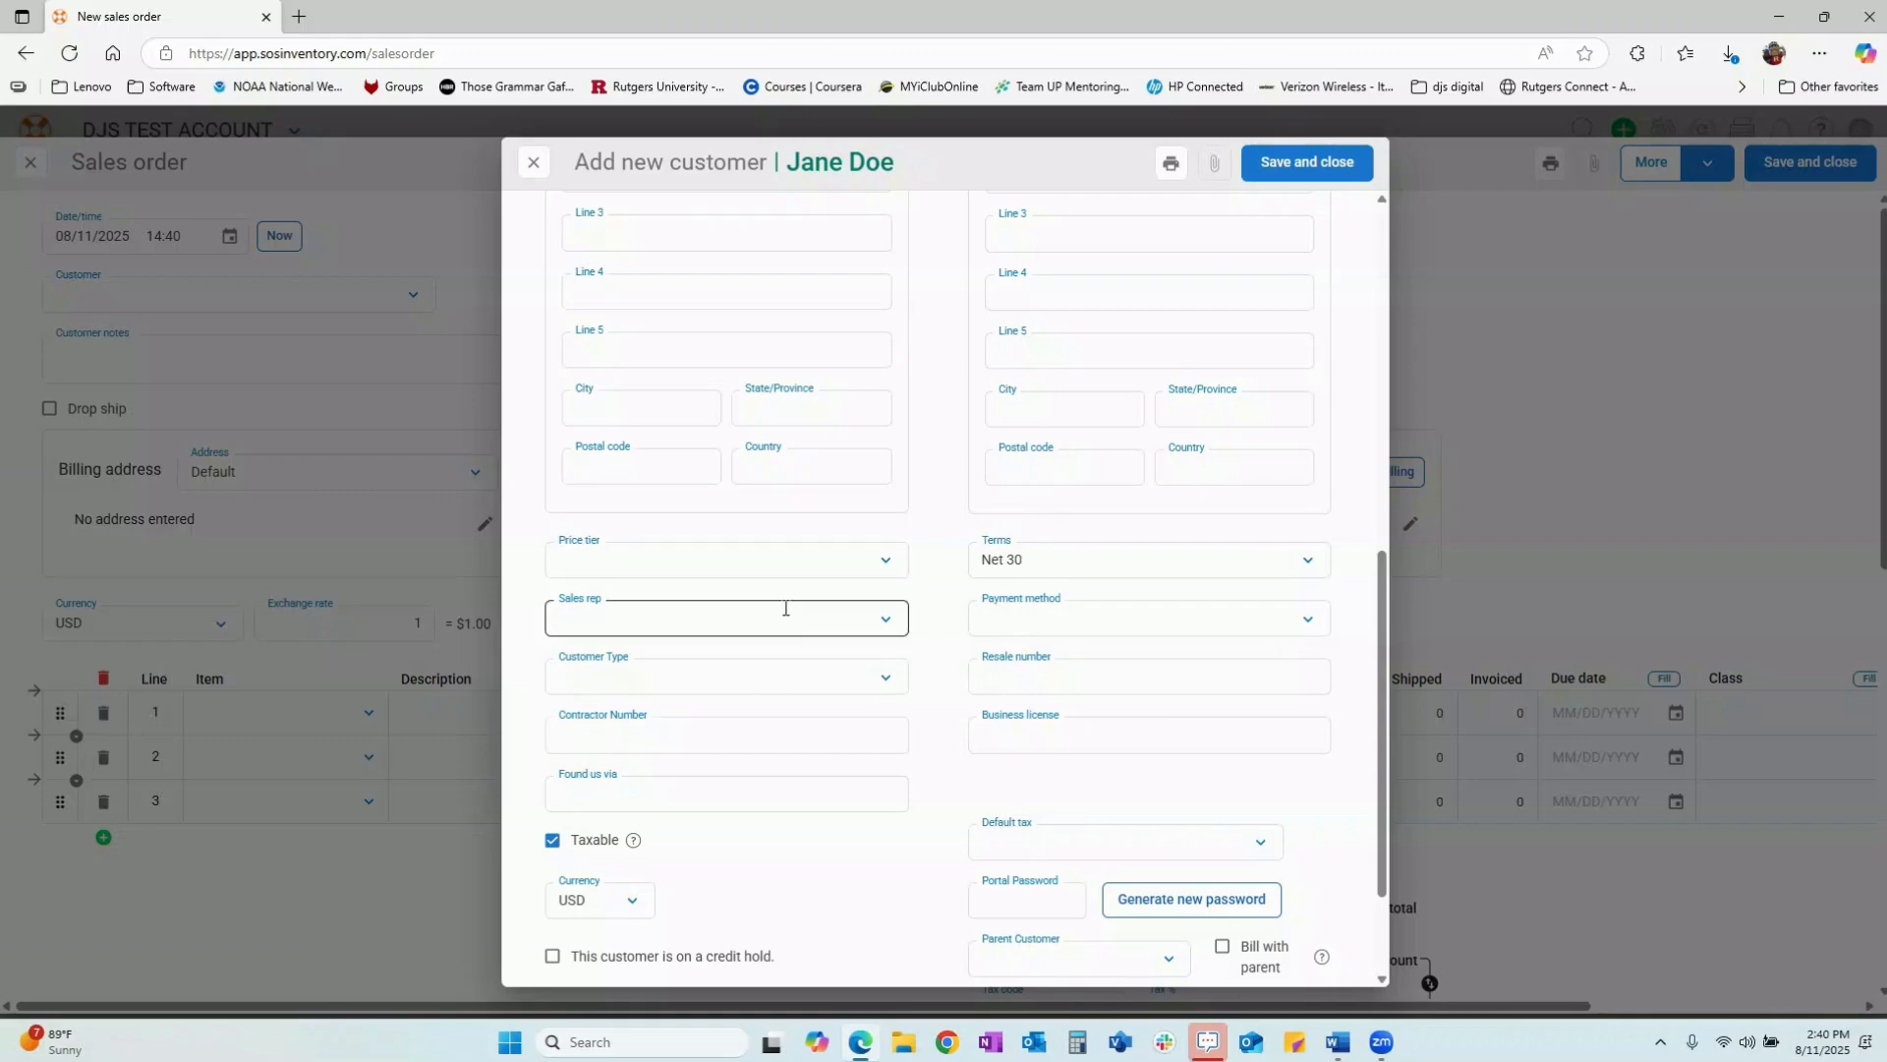
scroll(783, 628, down, 2)
scroll(1226, 316, up, 6)
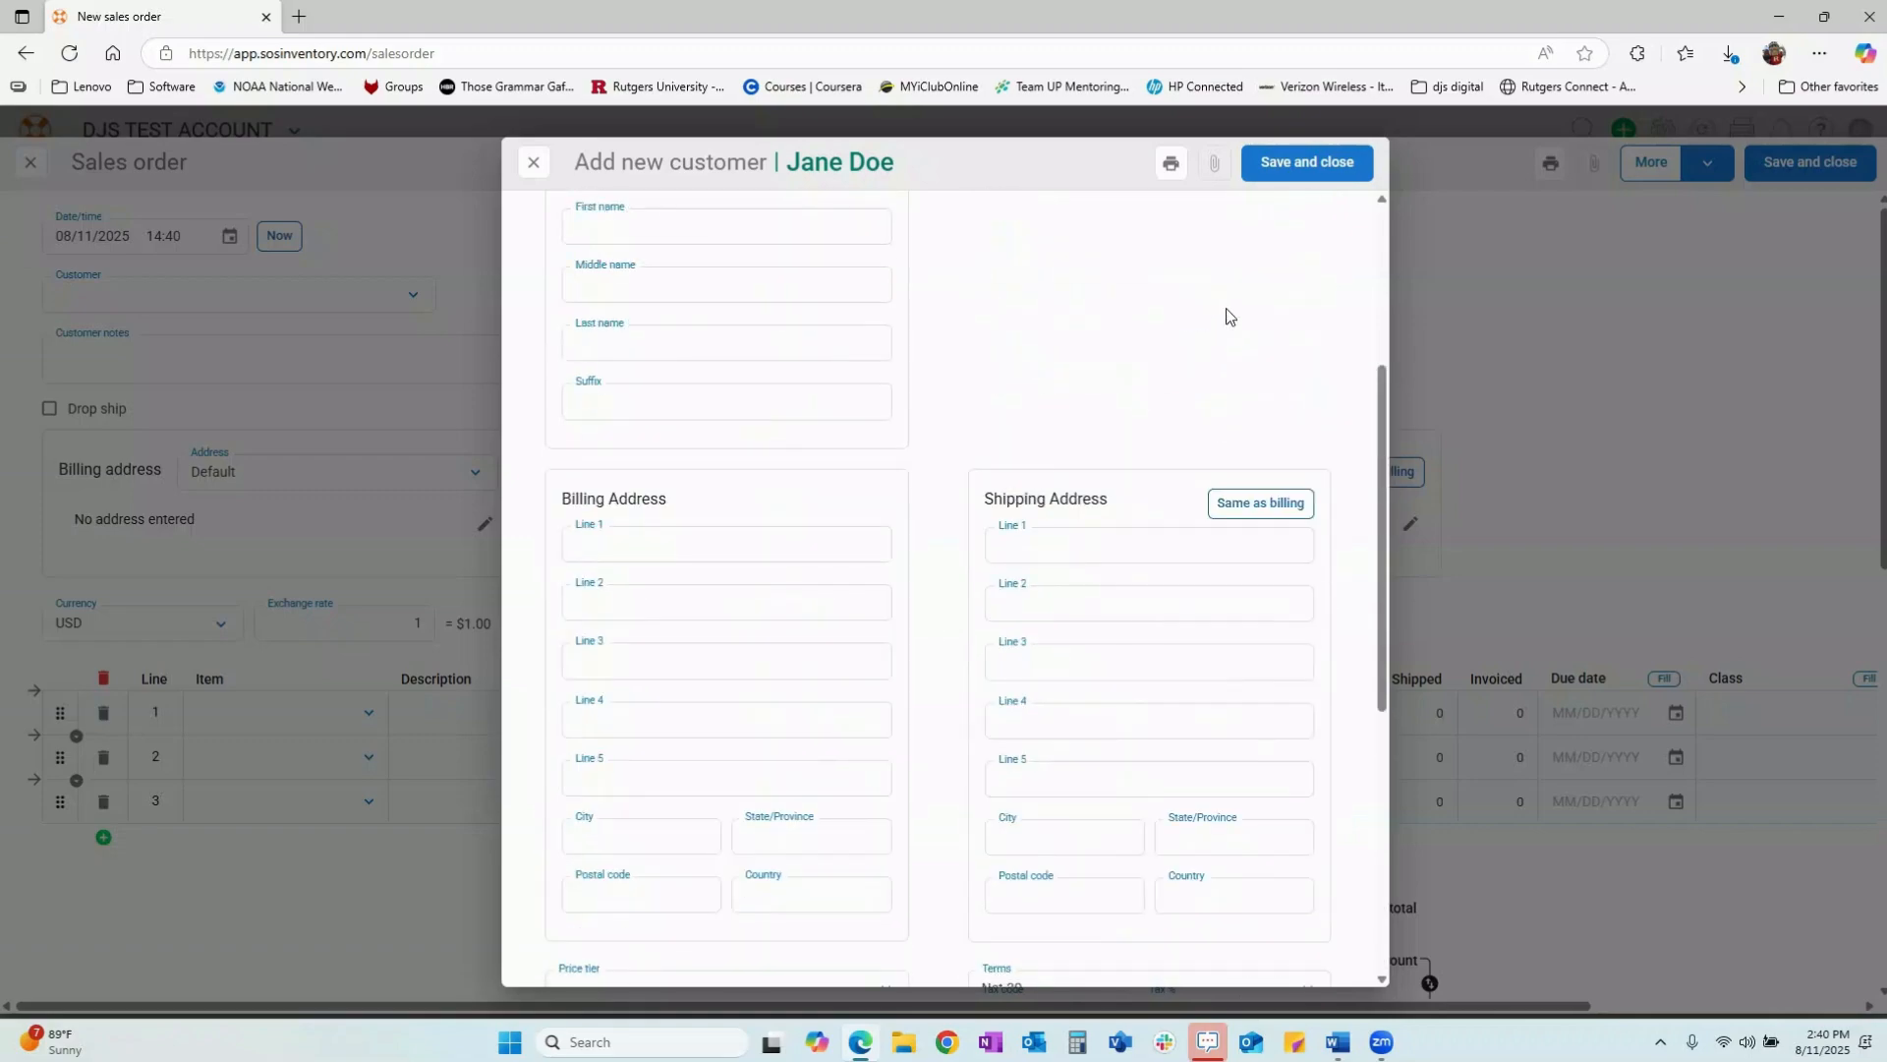
click(1297, 169)
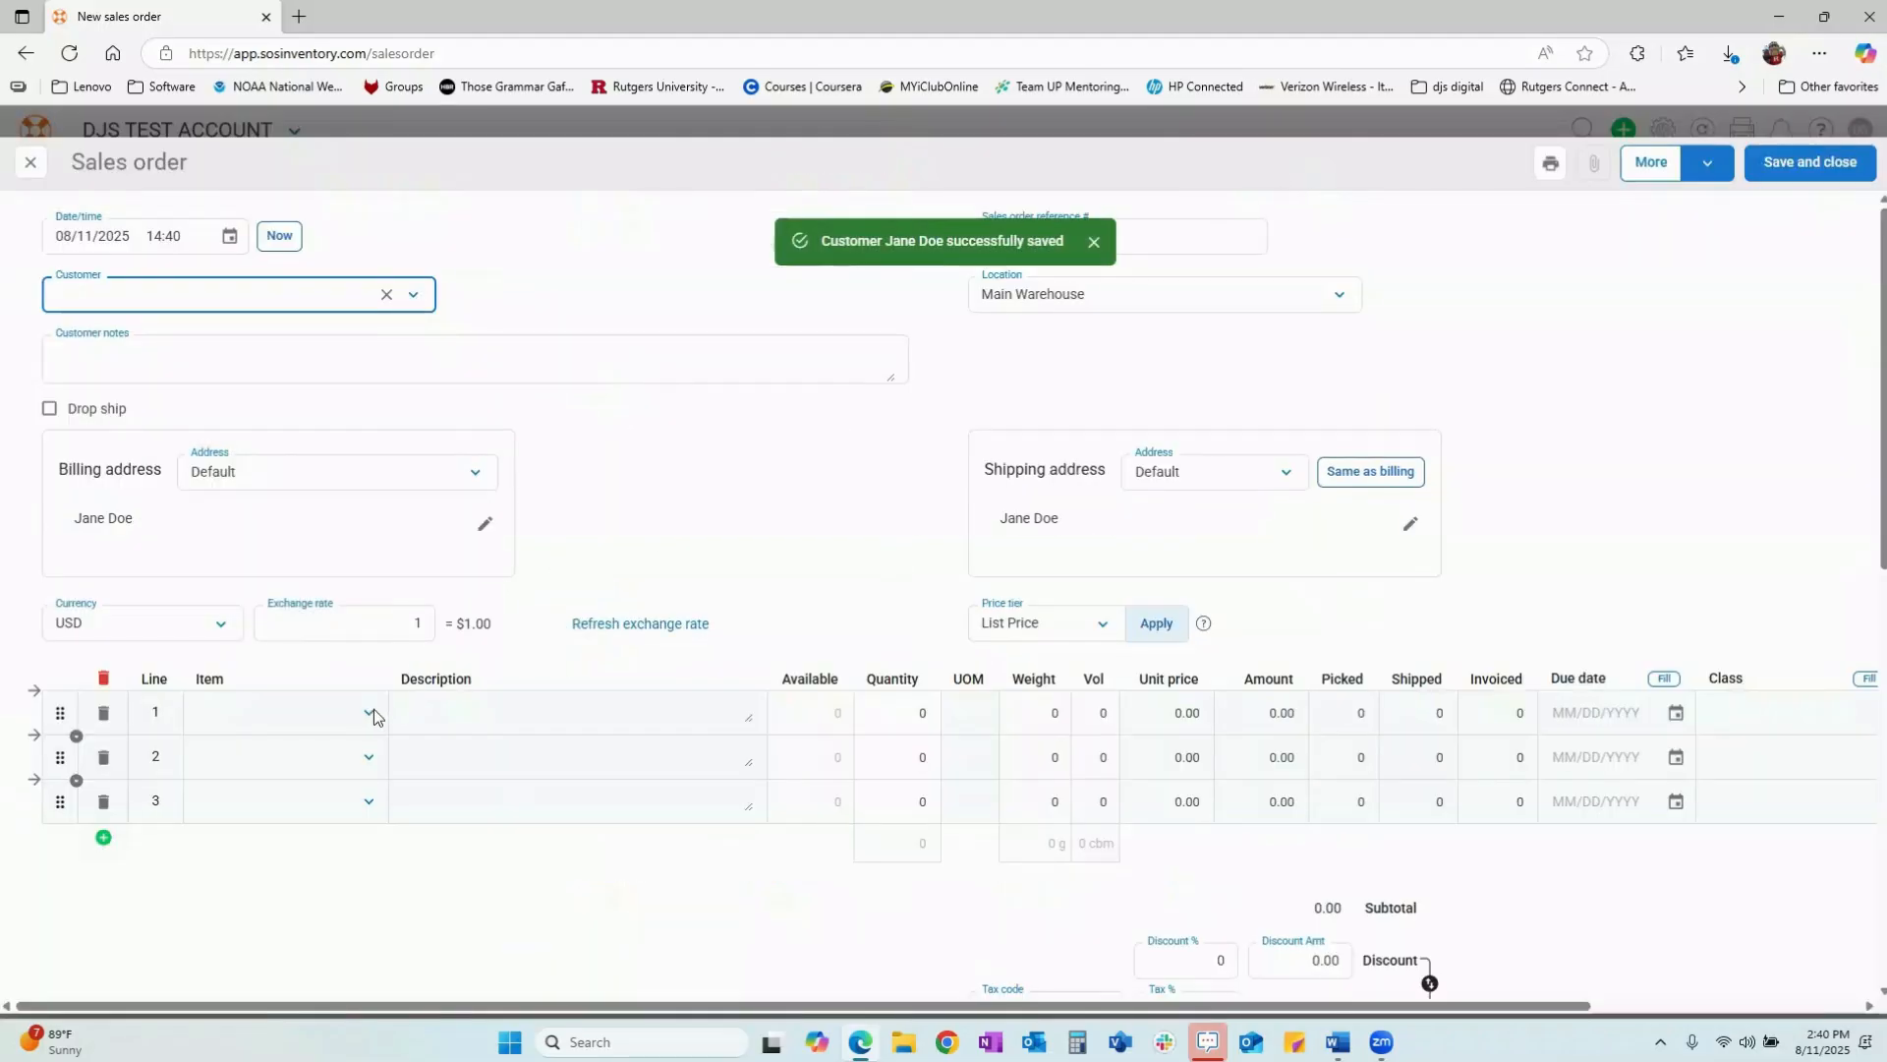
- Start a new item named T1 from line 1, view its full item form, and discard both the item and the sales order
click(368, 714)
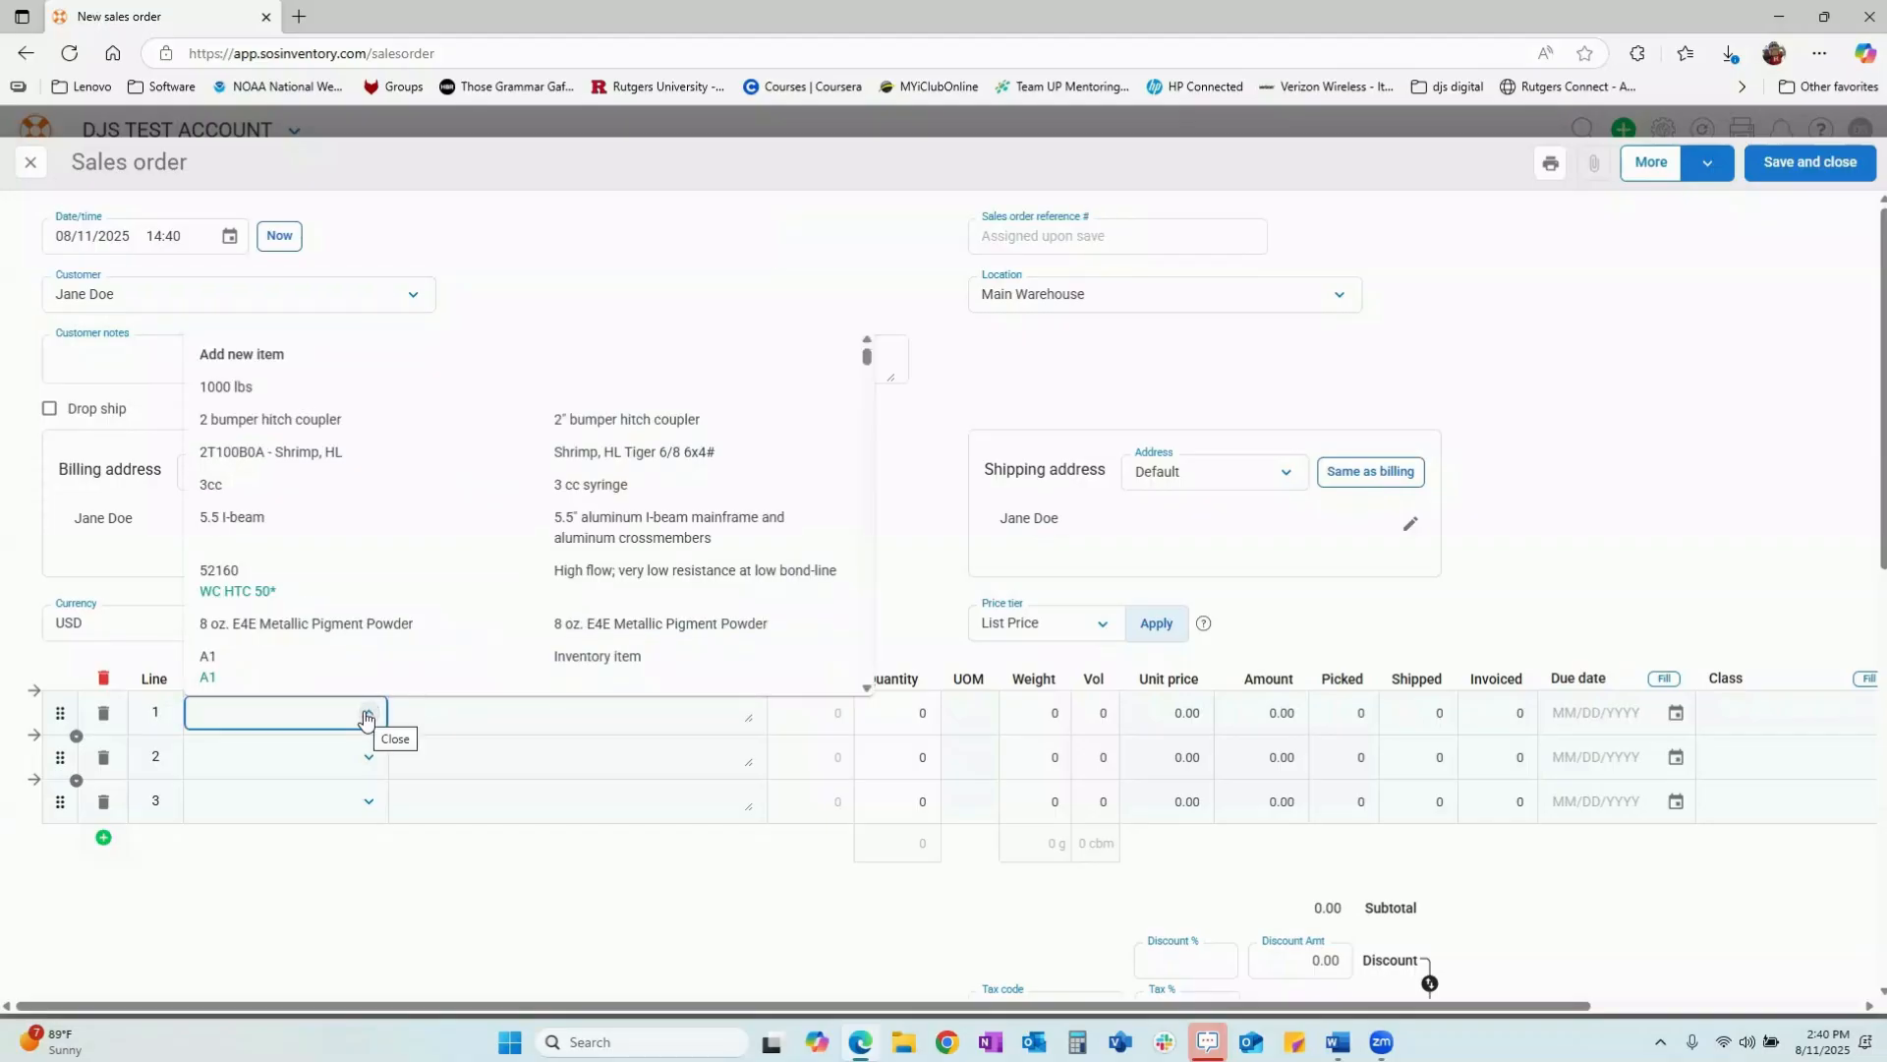
click(278, 354)
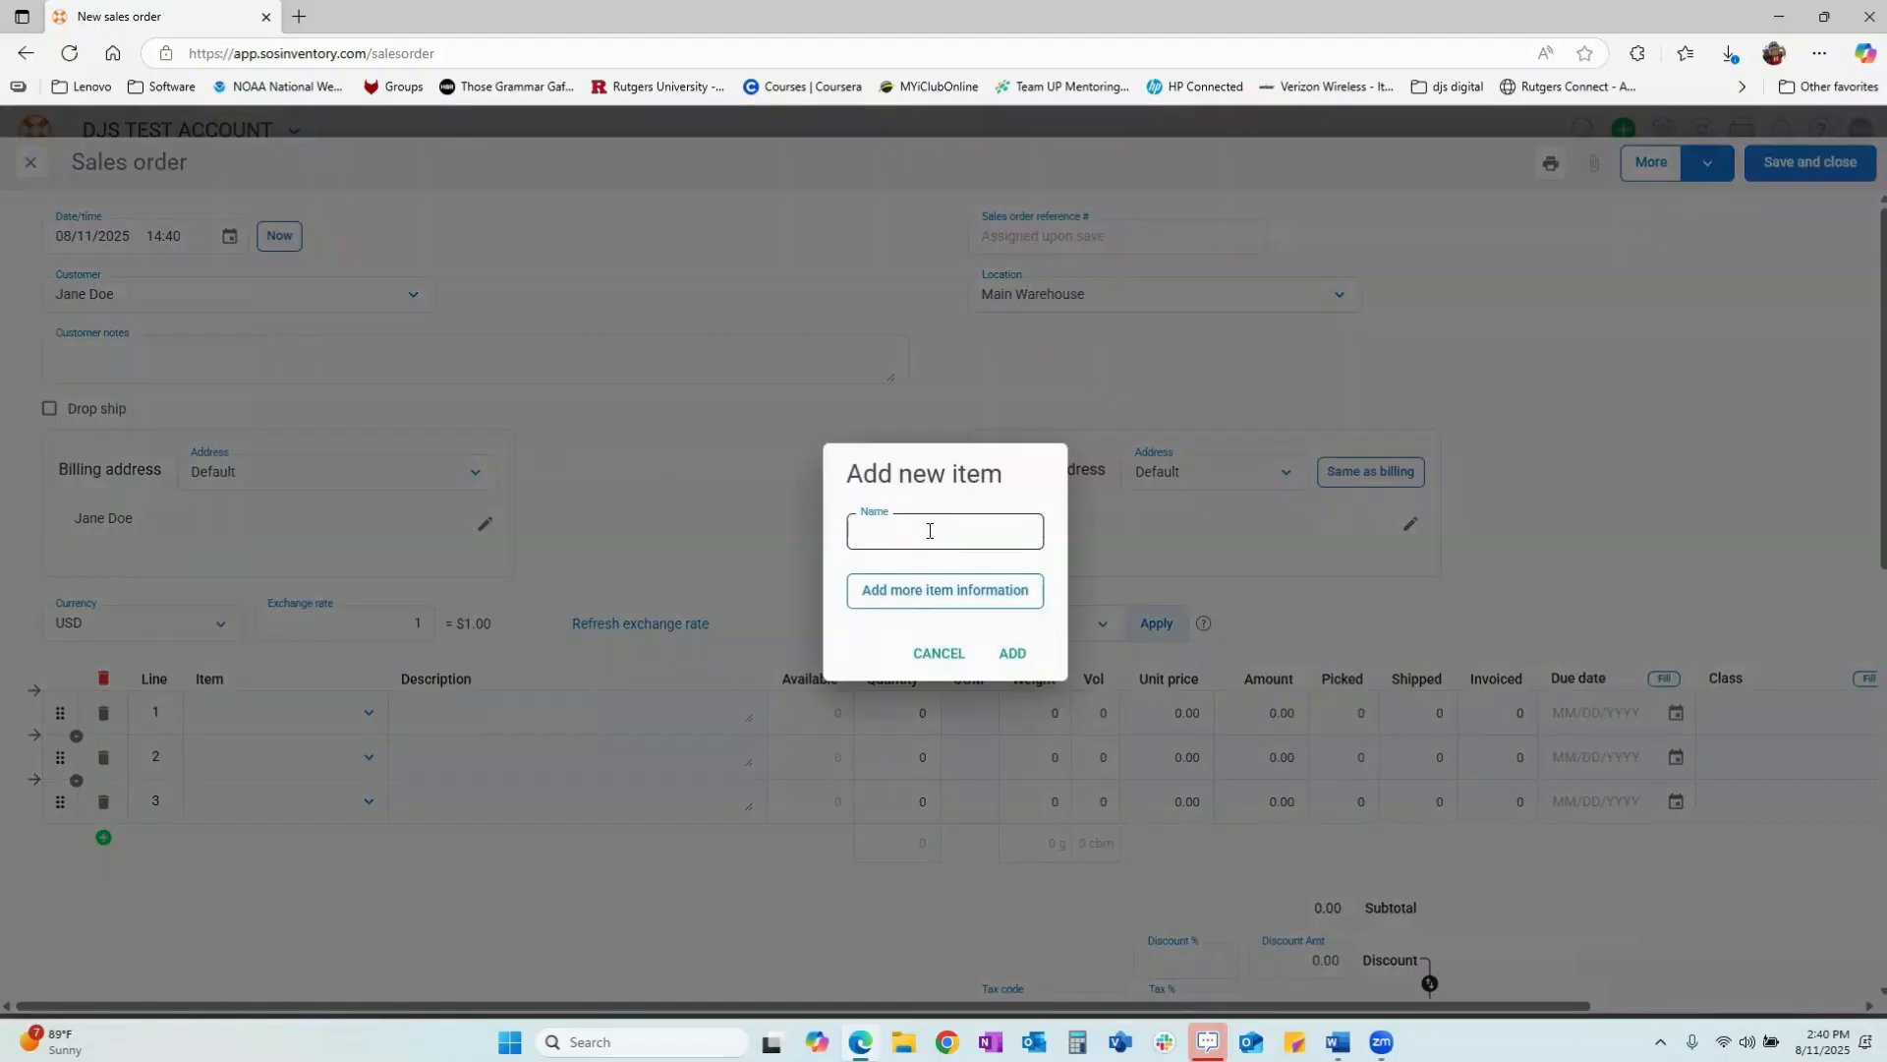
click(929, 530)
text(tag)
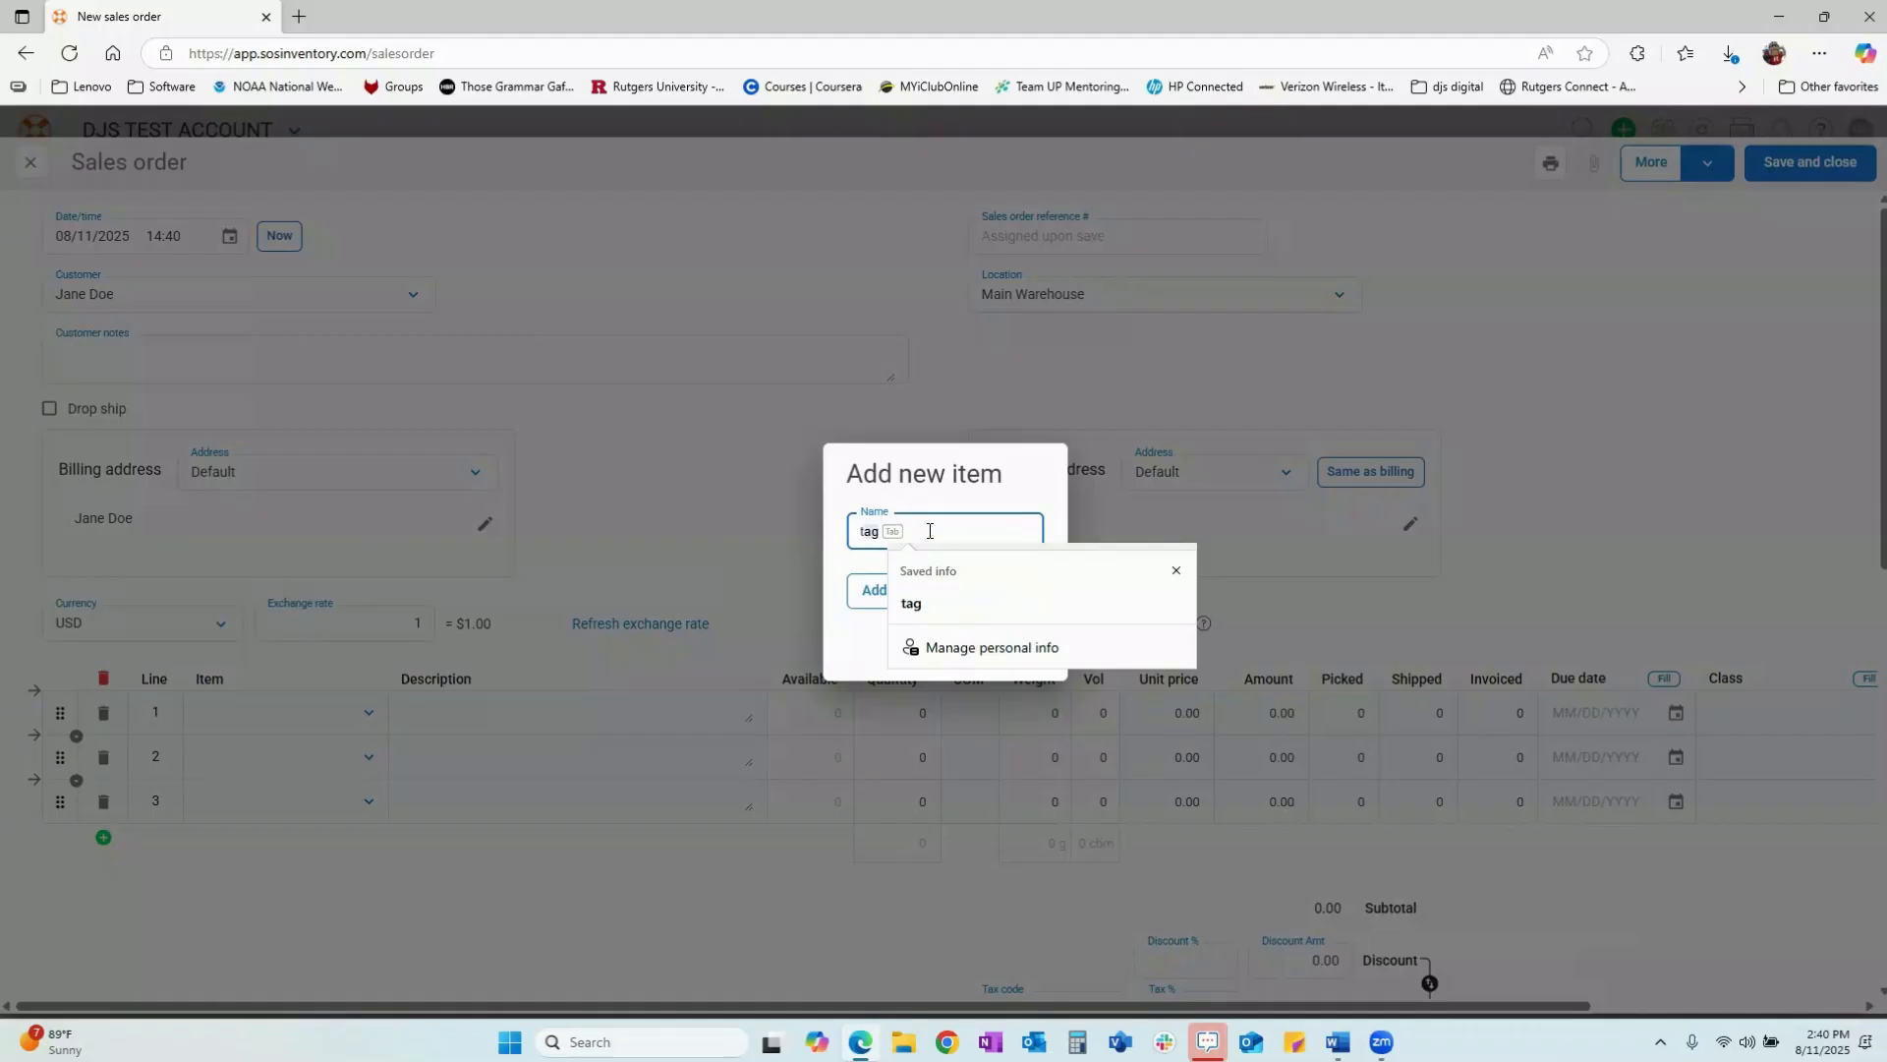
key(Caps_Lock)
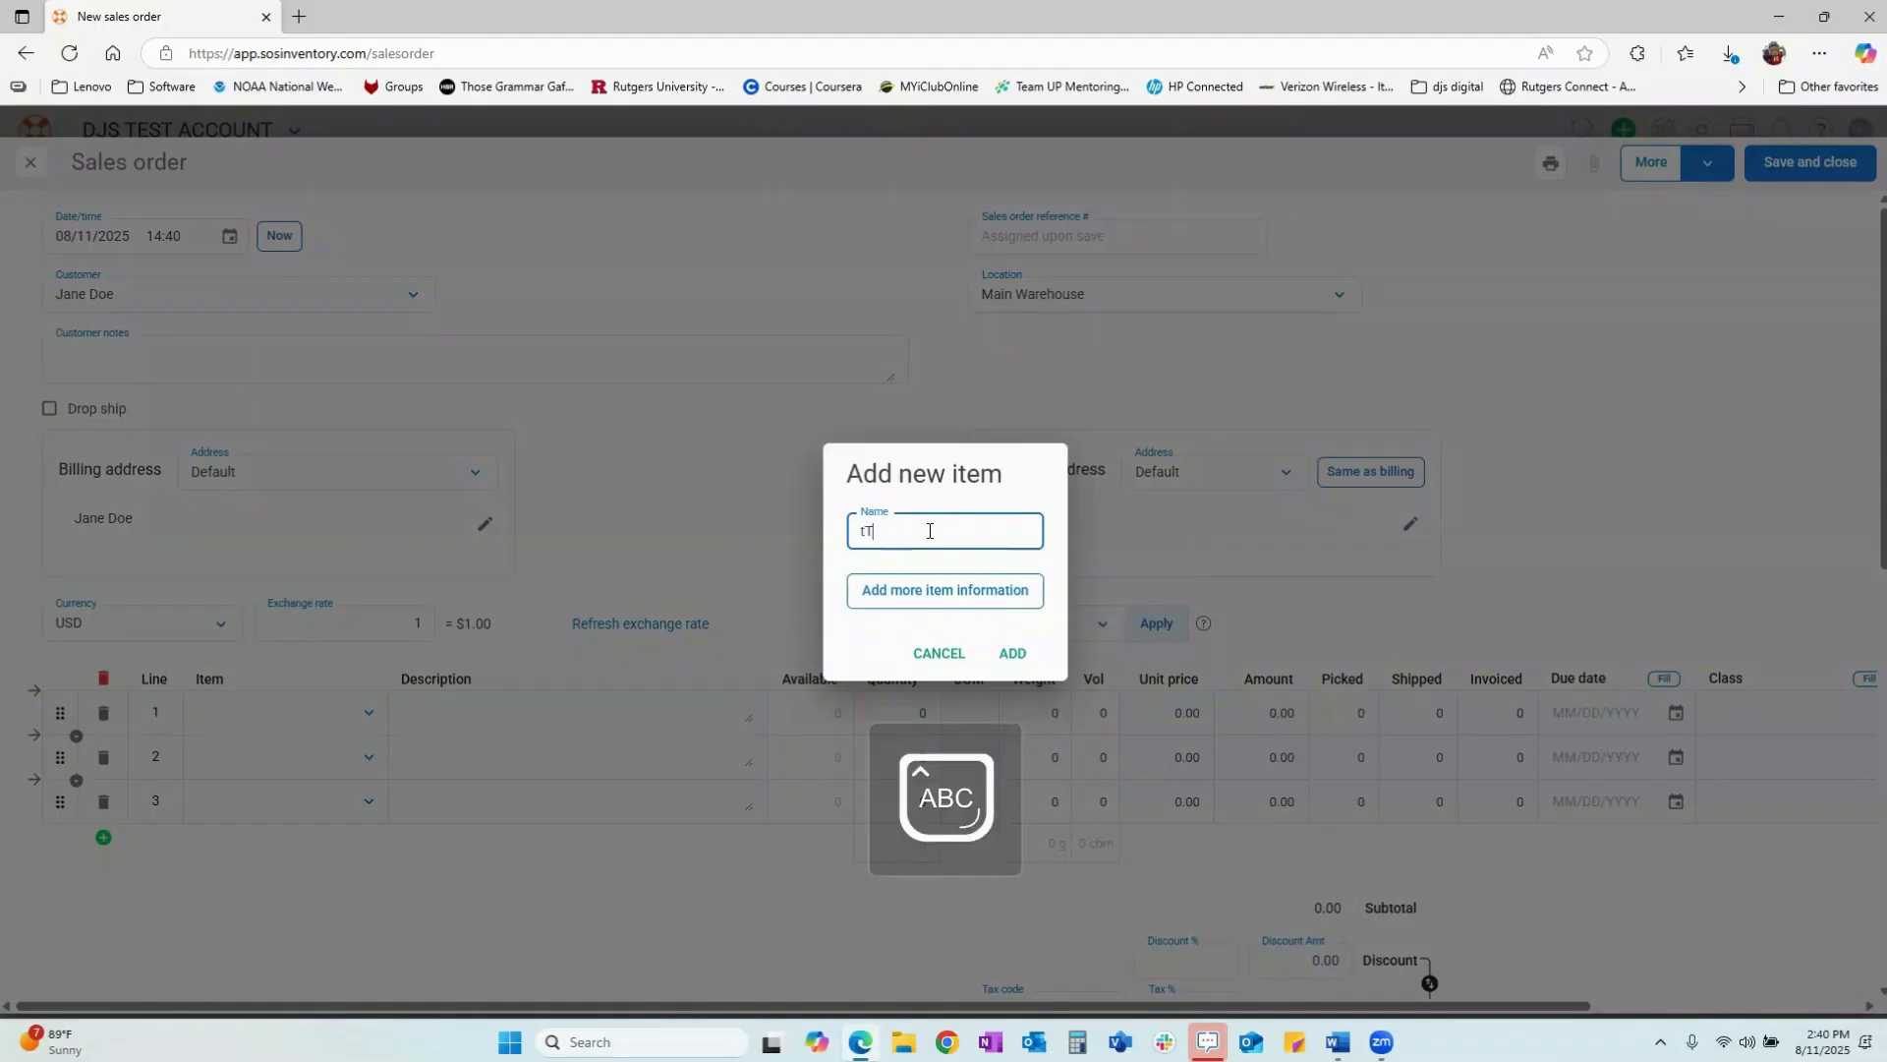
text(T1)
key(BackSpace)
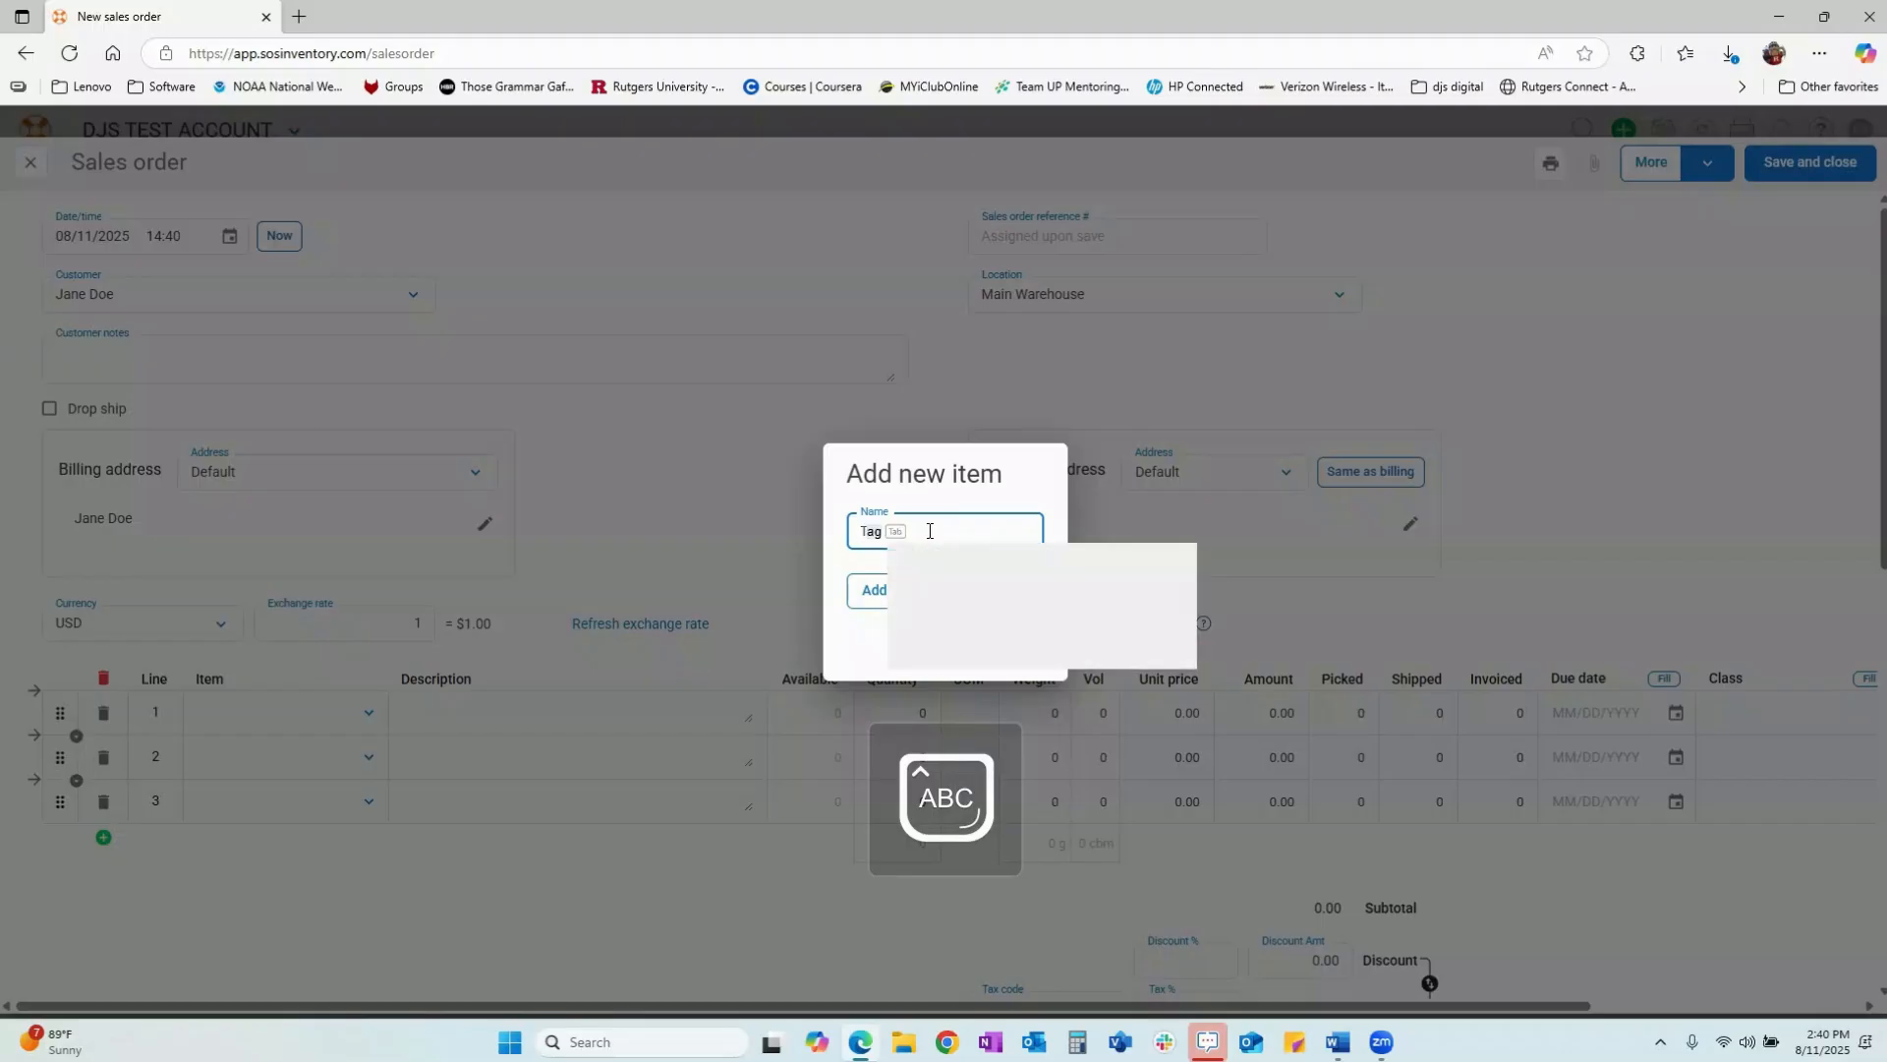
key(BackSpace)
text(T1)
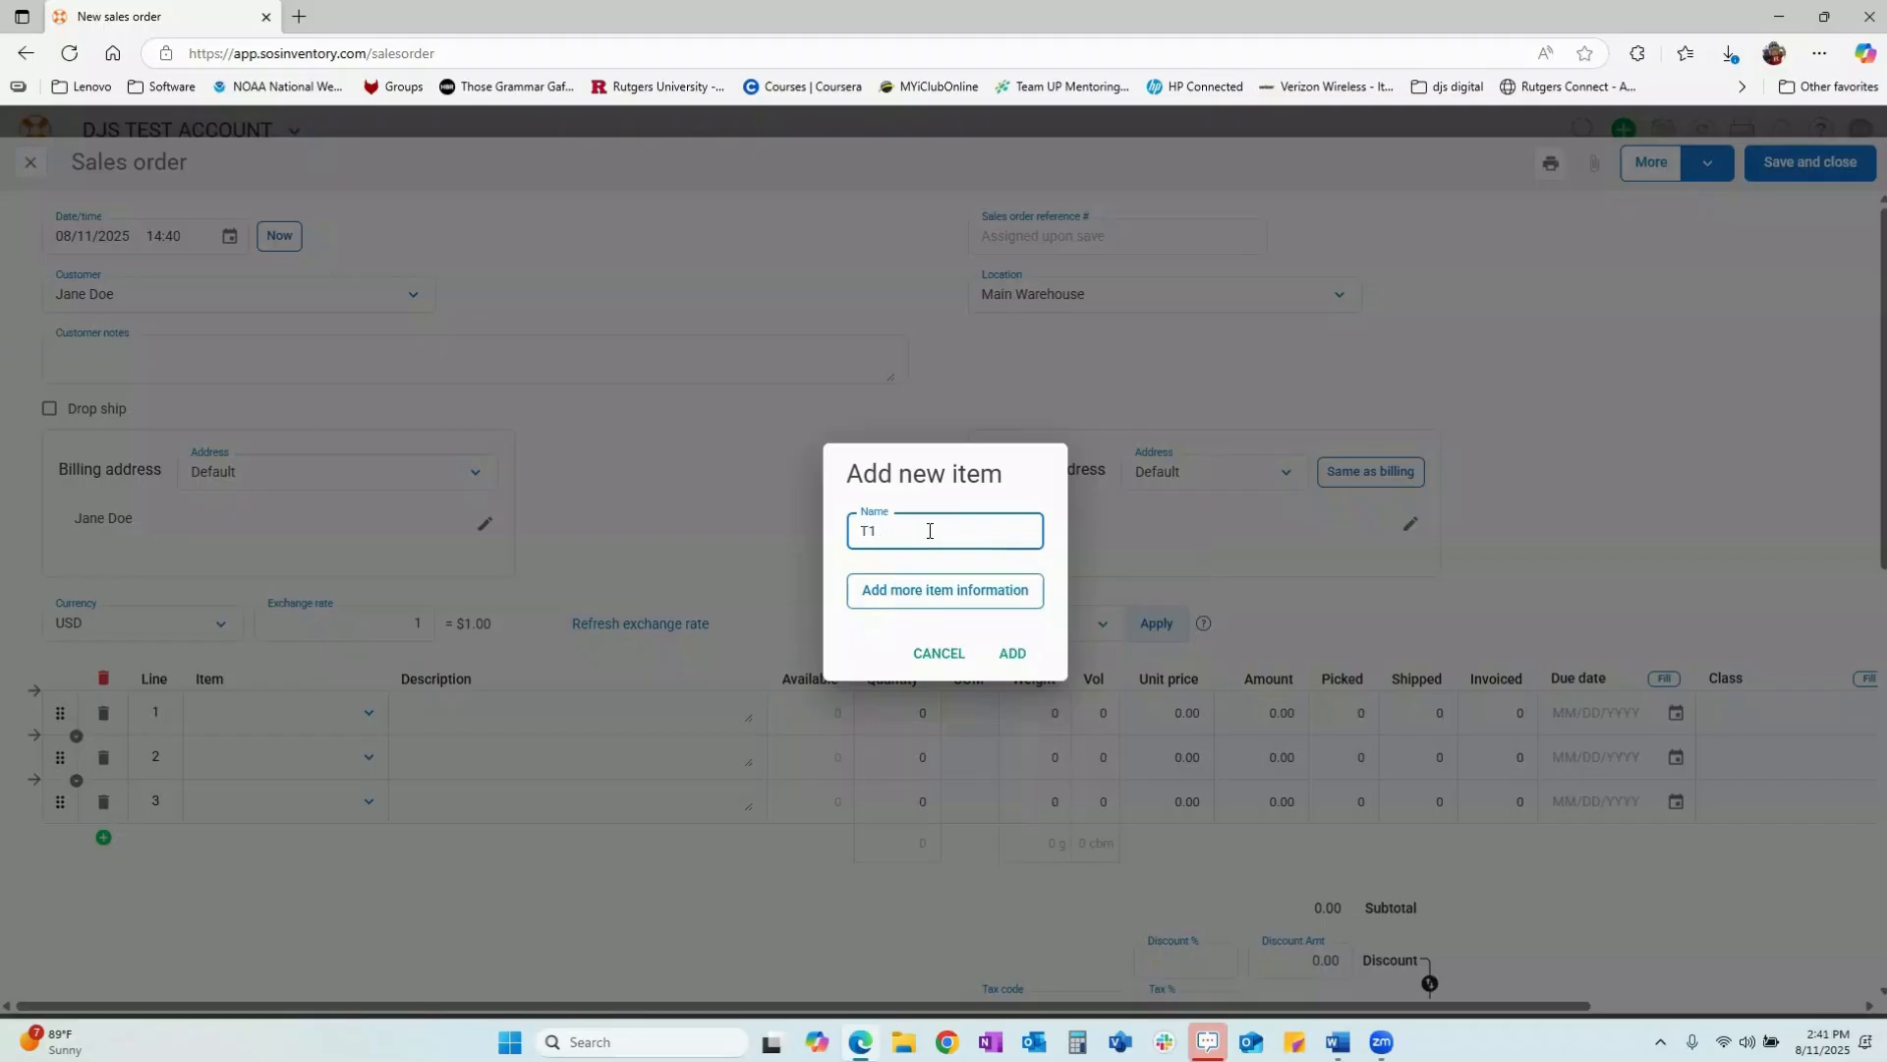
click(930, 592)
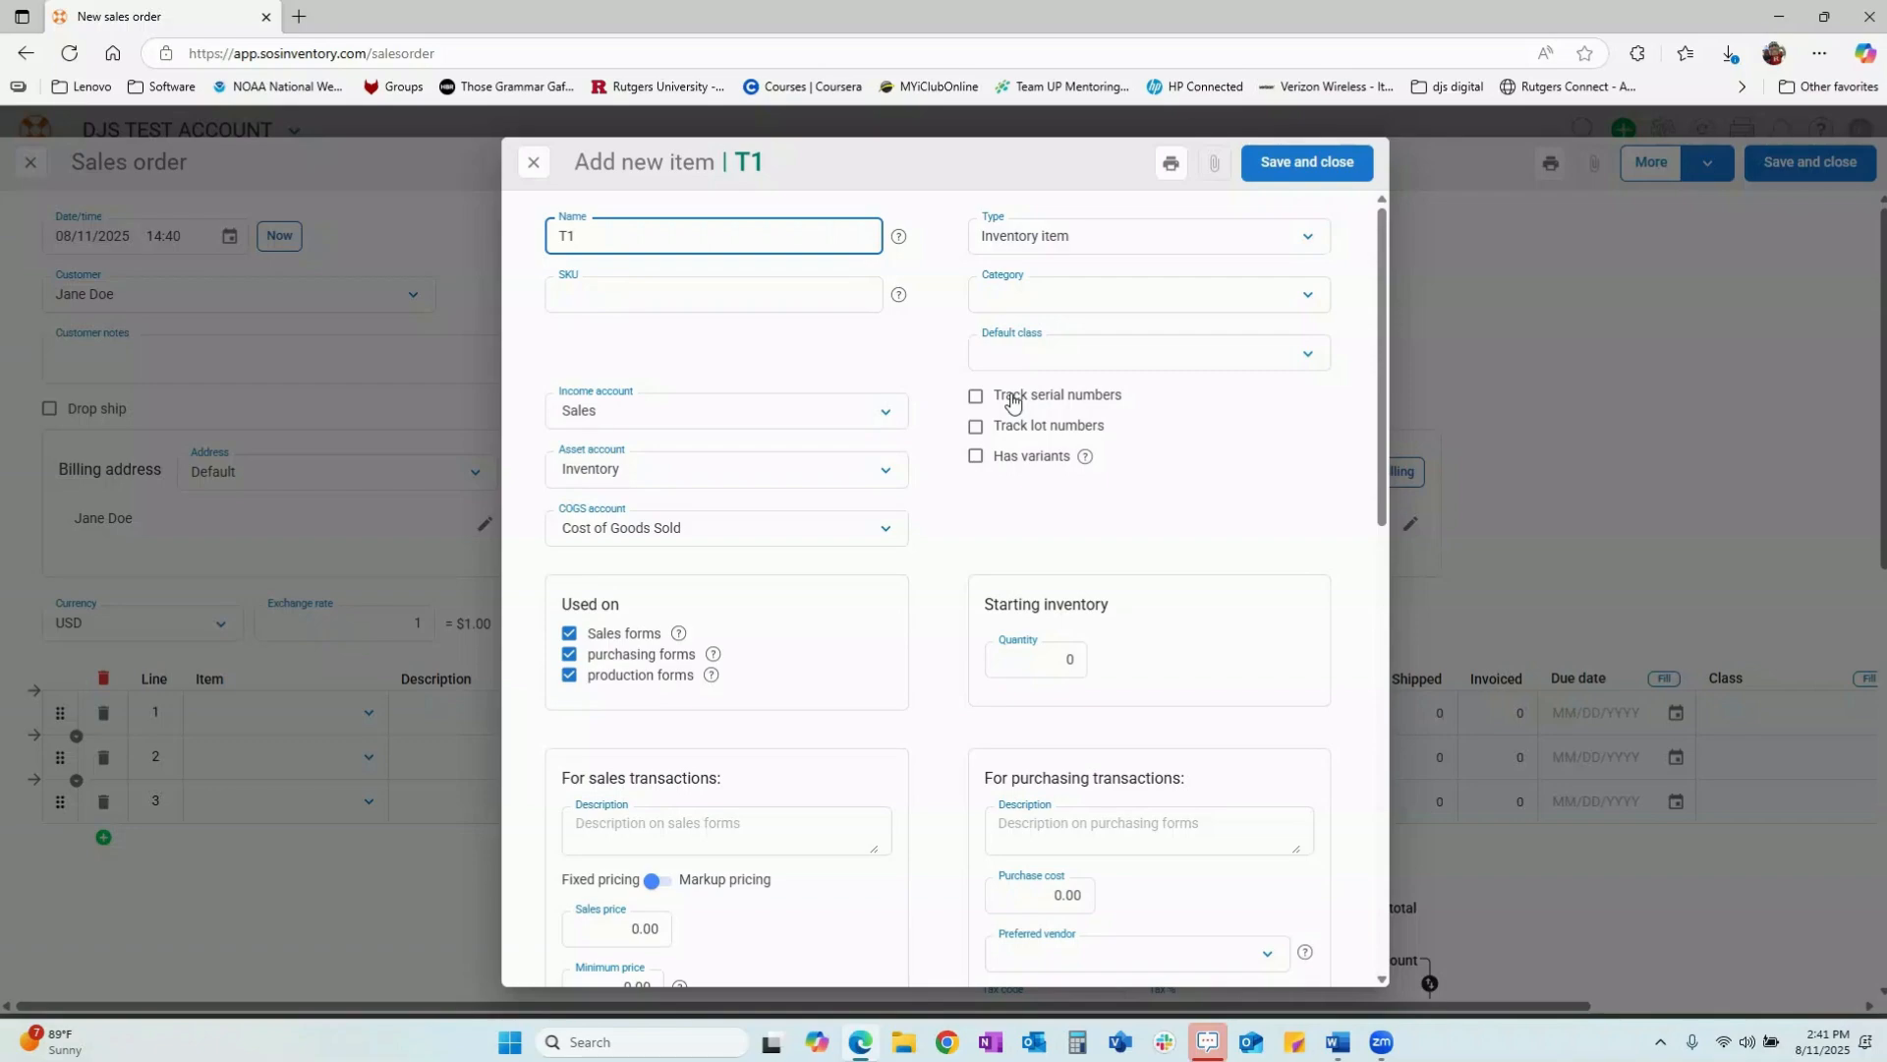
click(534, 162)
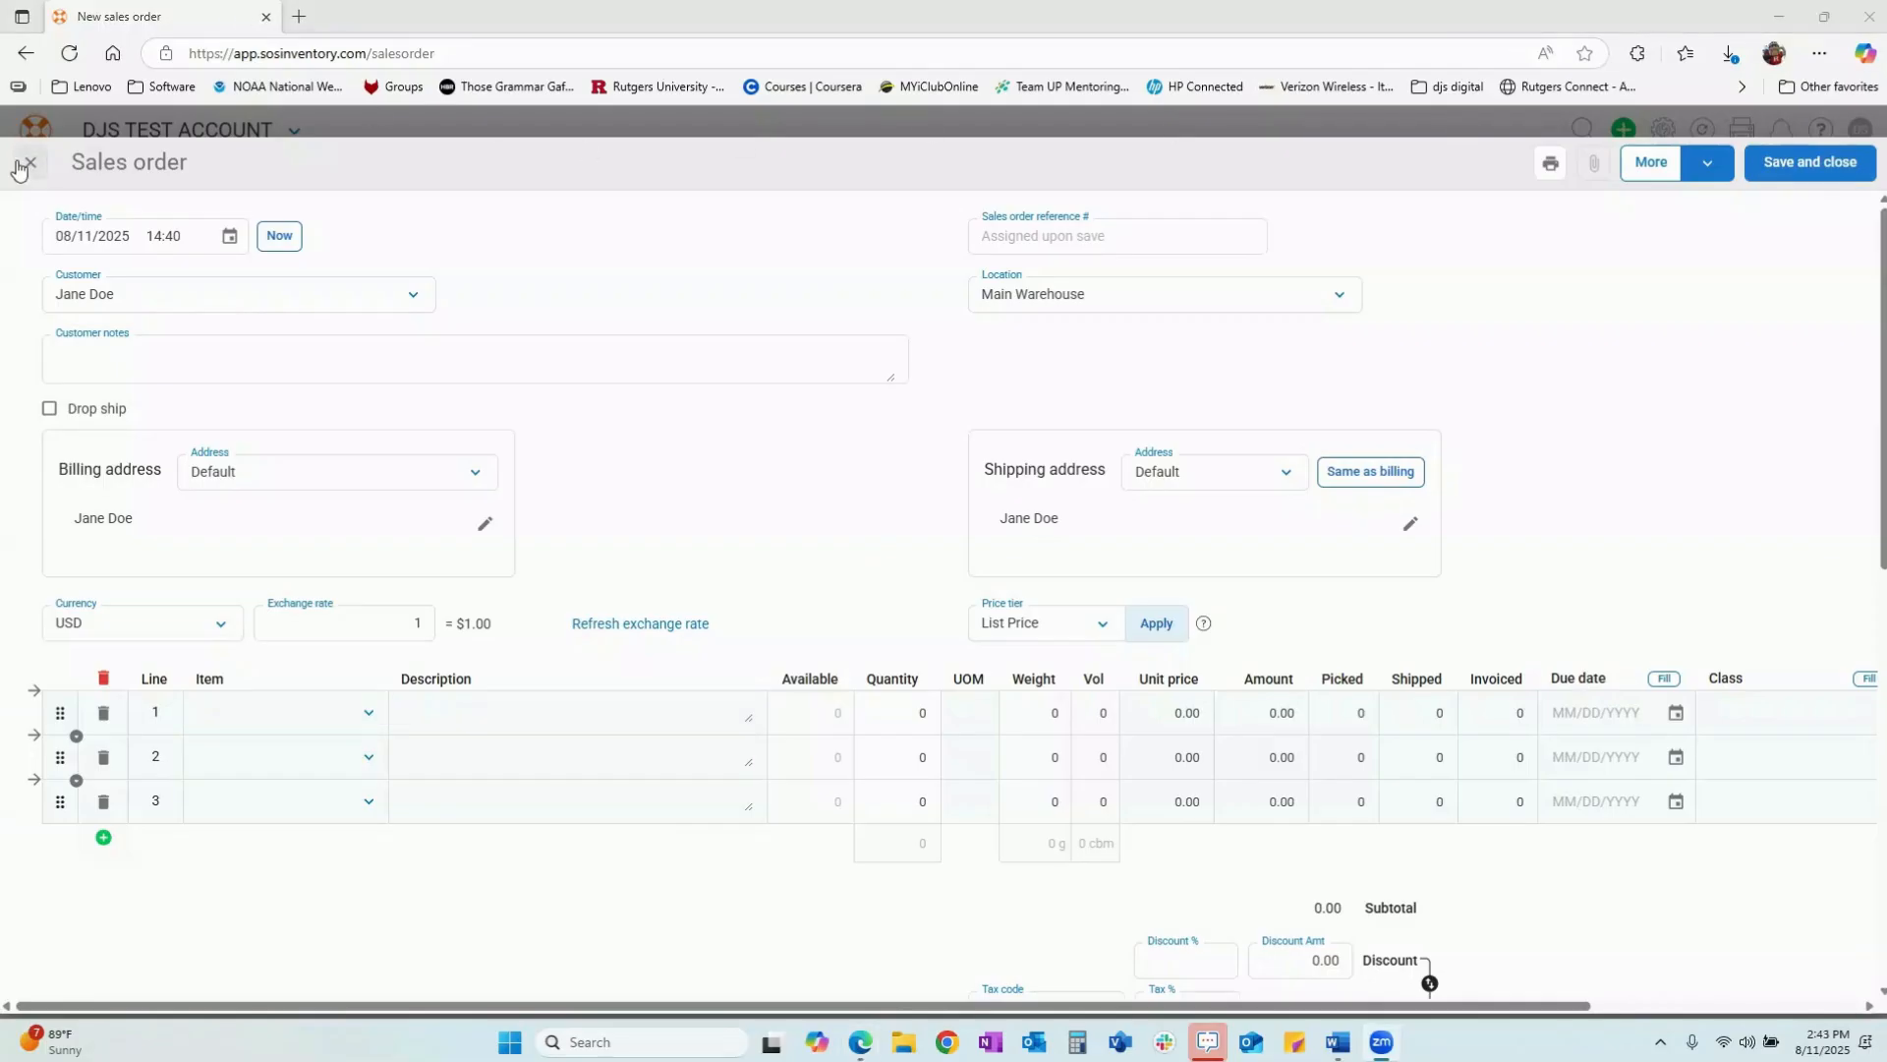
click(27, 164)
click(1036, 162)
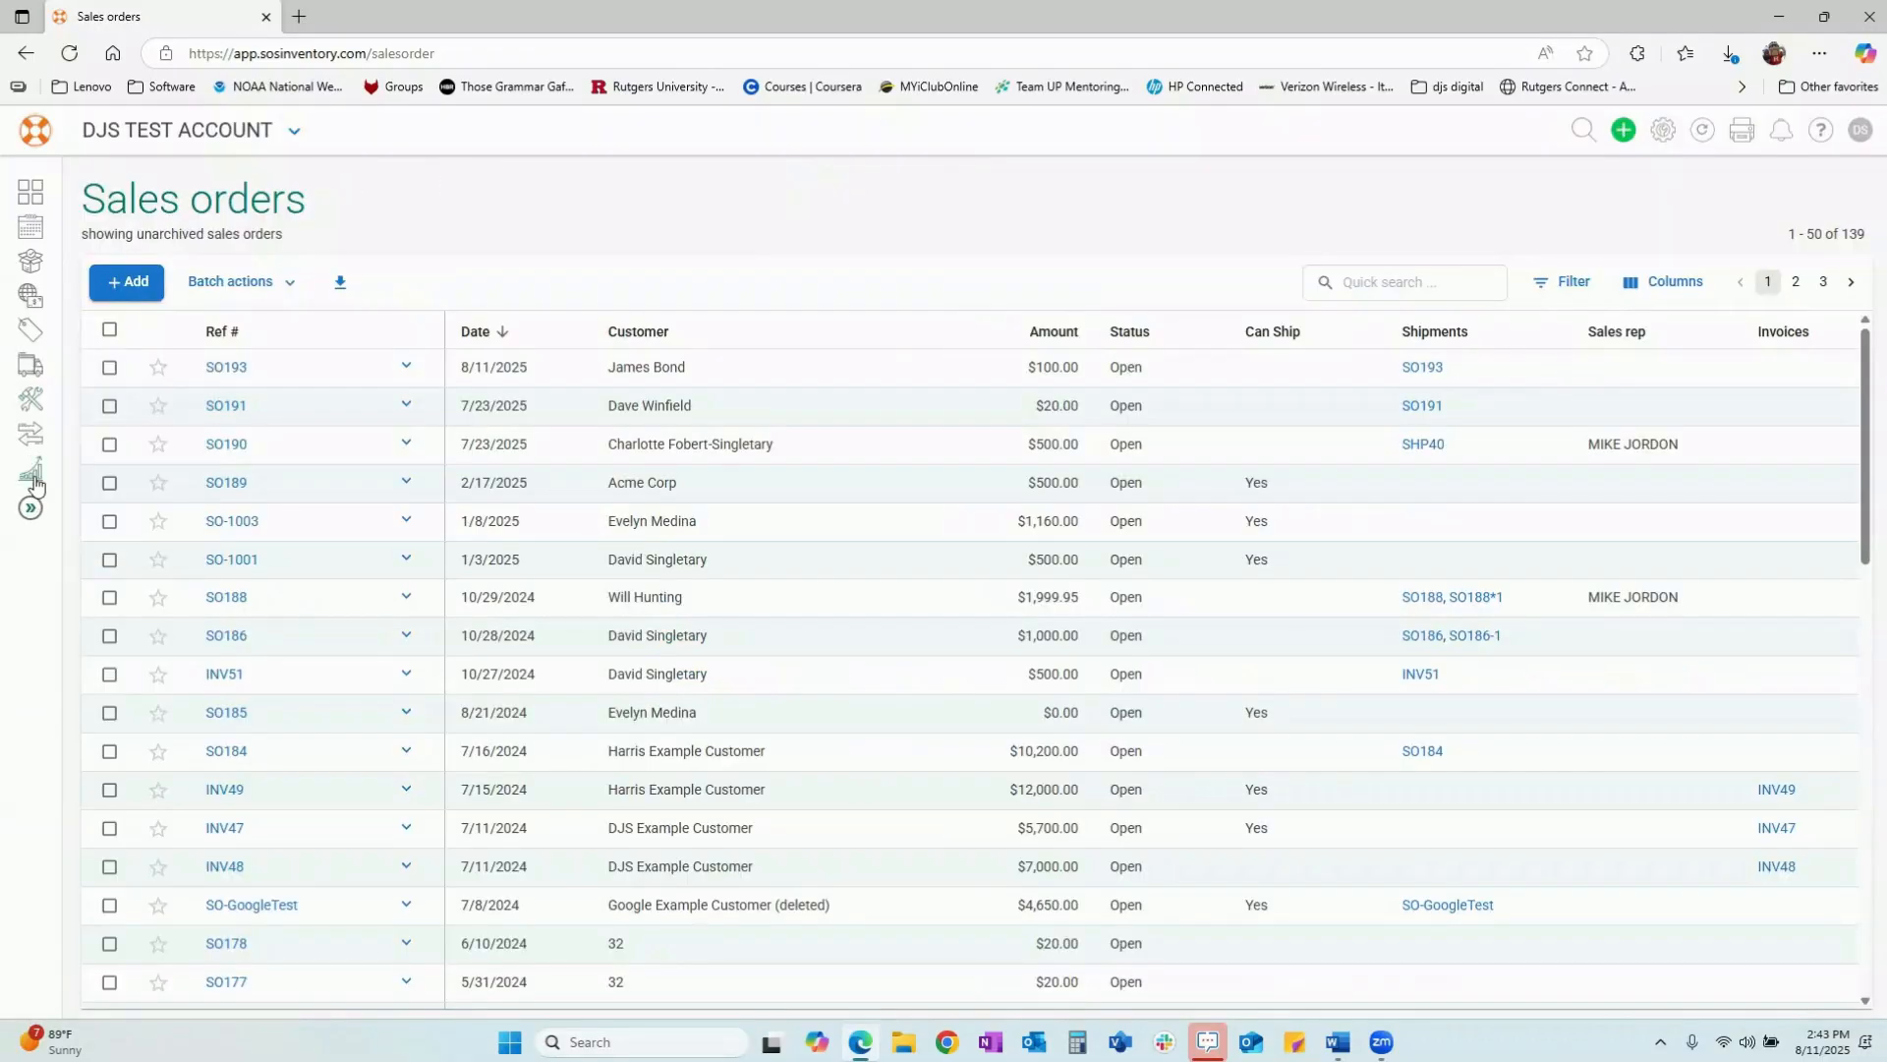
- Go to the Reports page and expand the Sales category to view its available reports
click(36, 475)
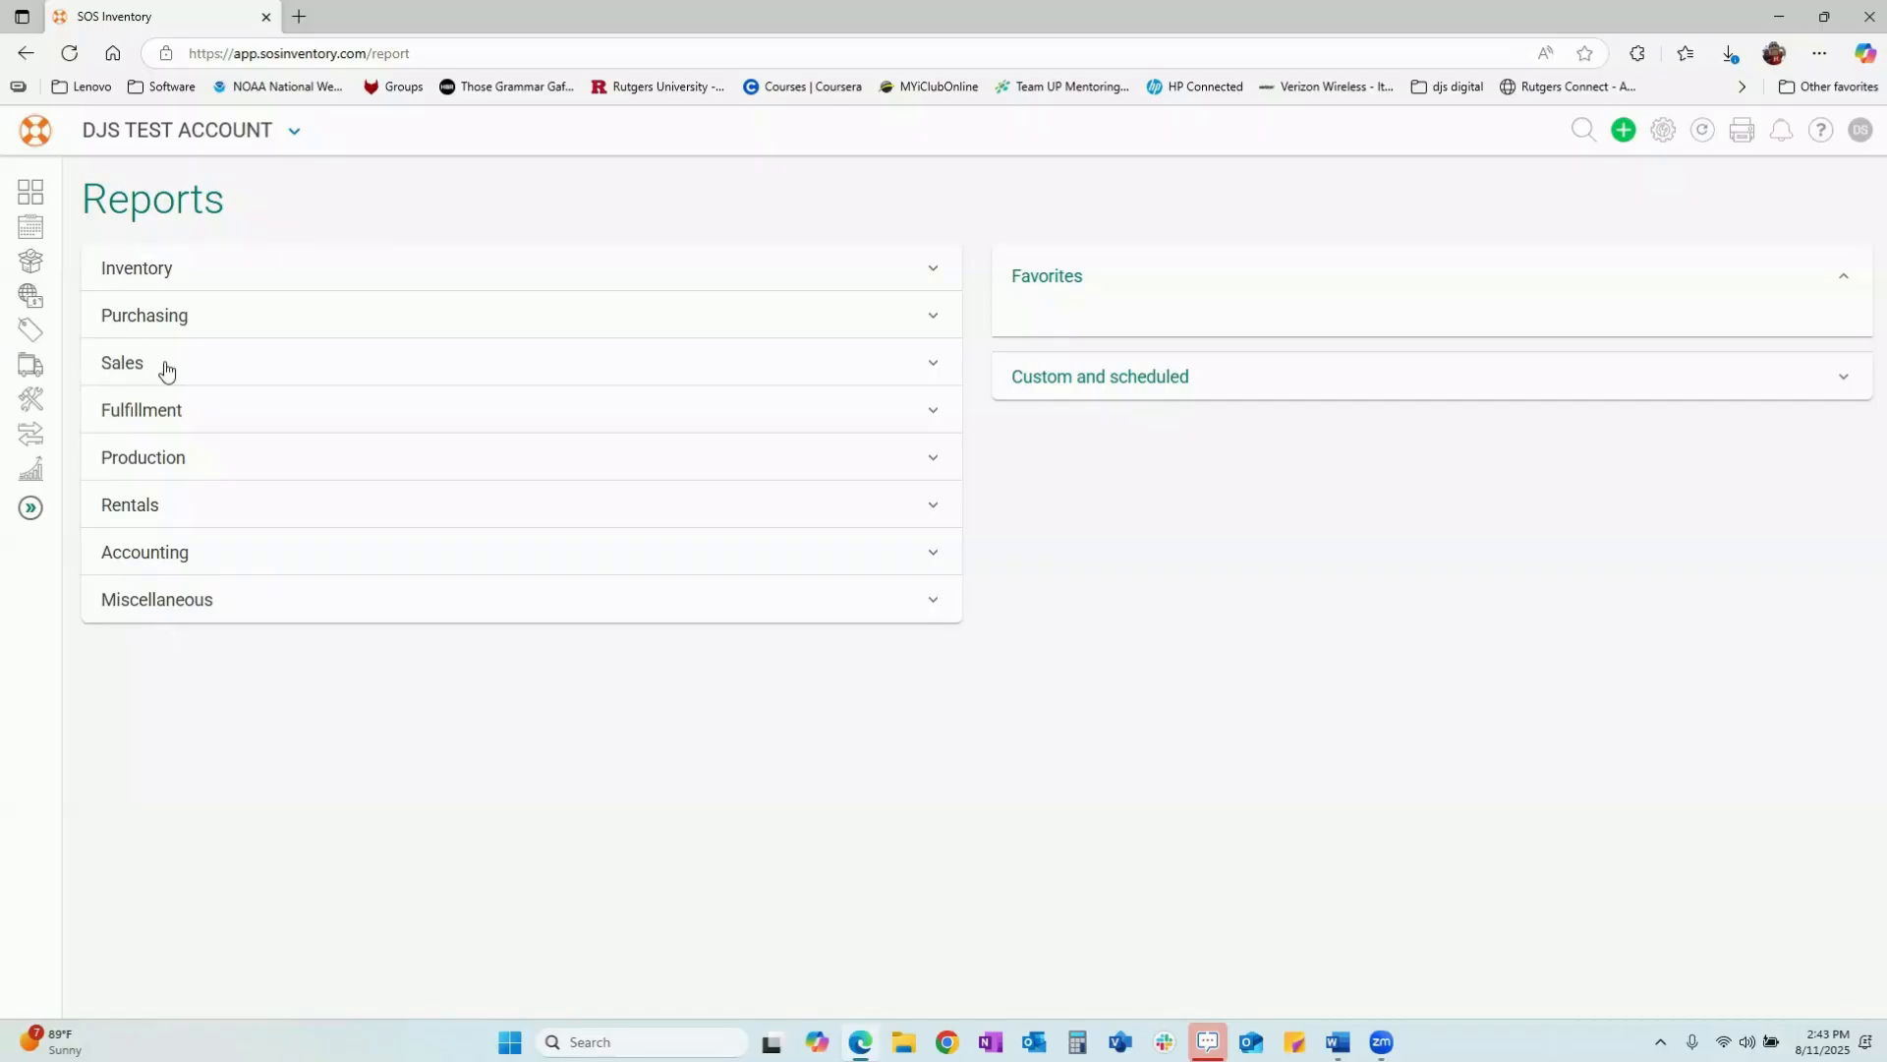
click(933, 364)
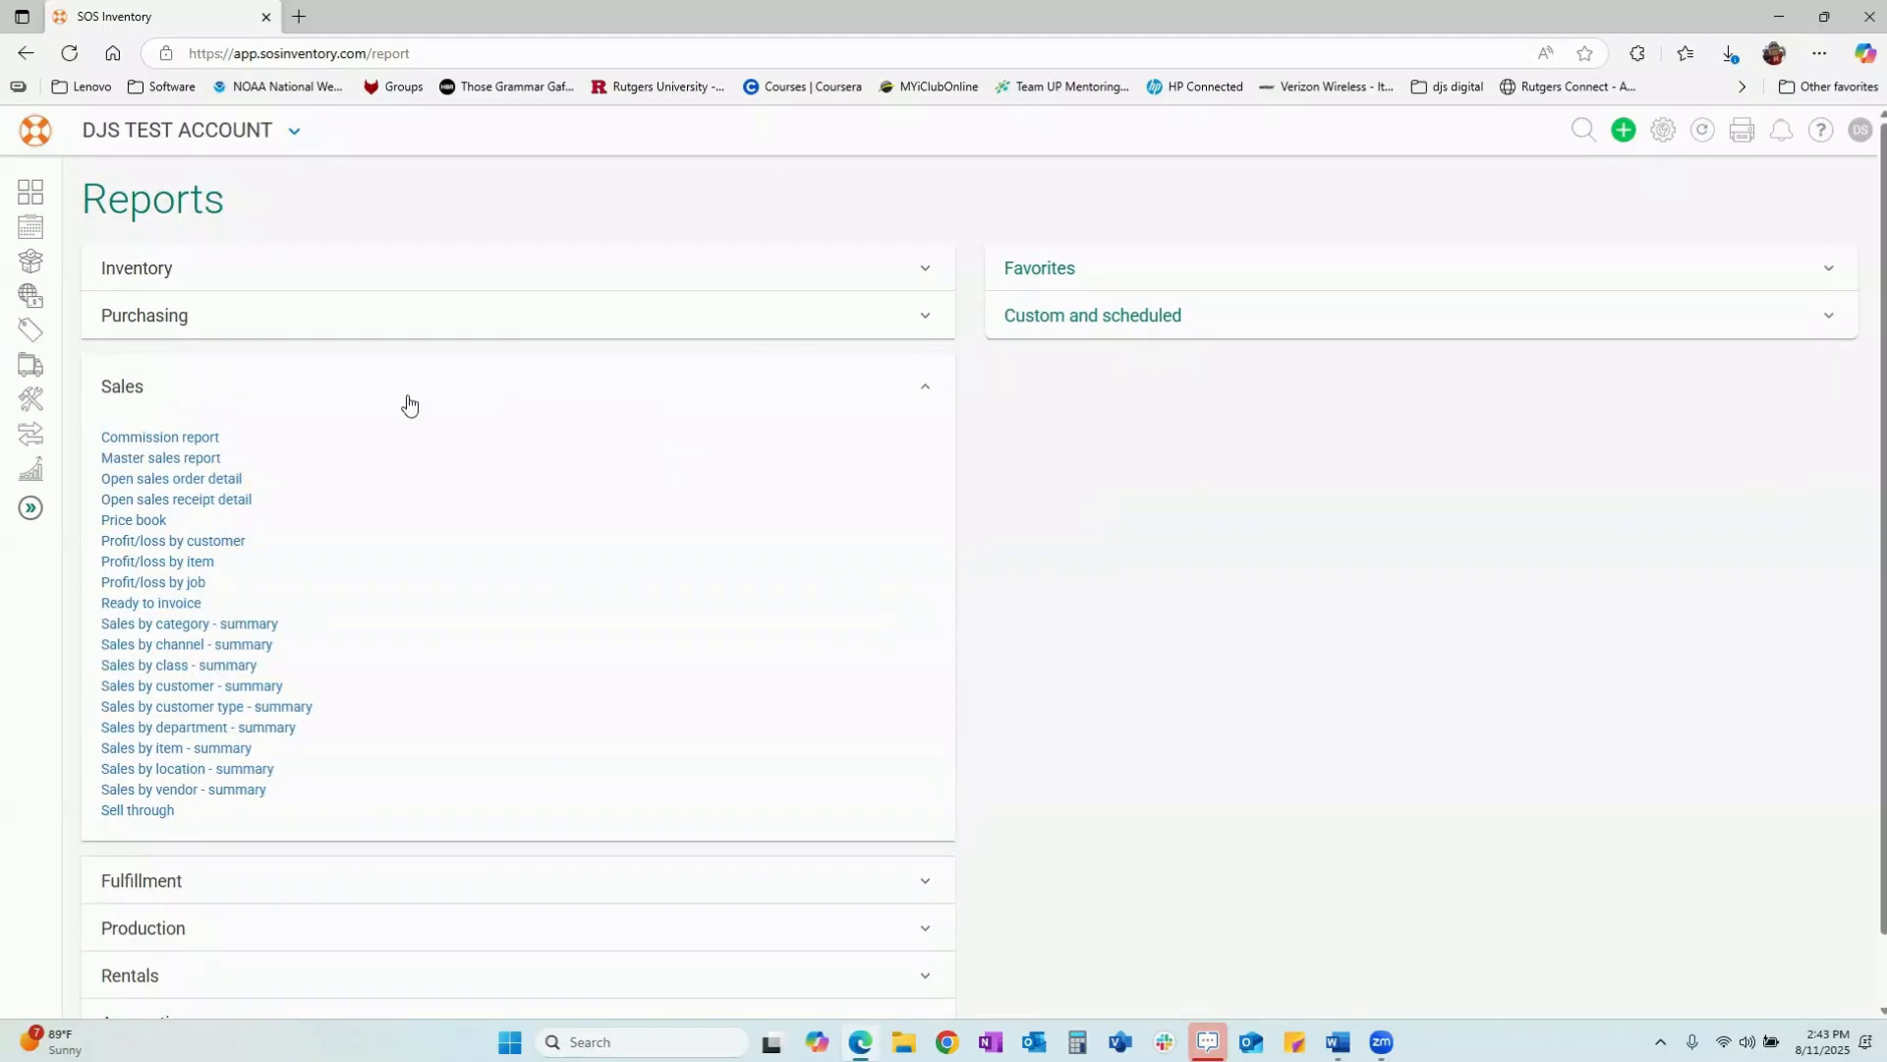
- Open the Master sales report and look through its filters, options and available columns
click(135, 460)
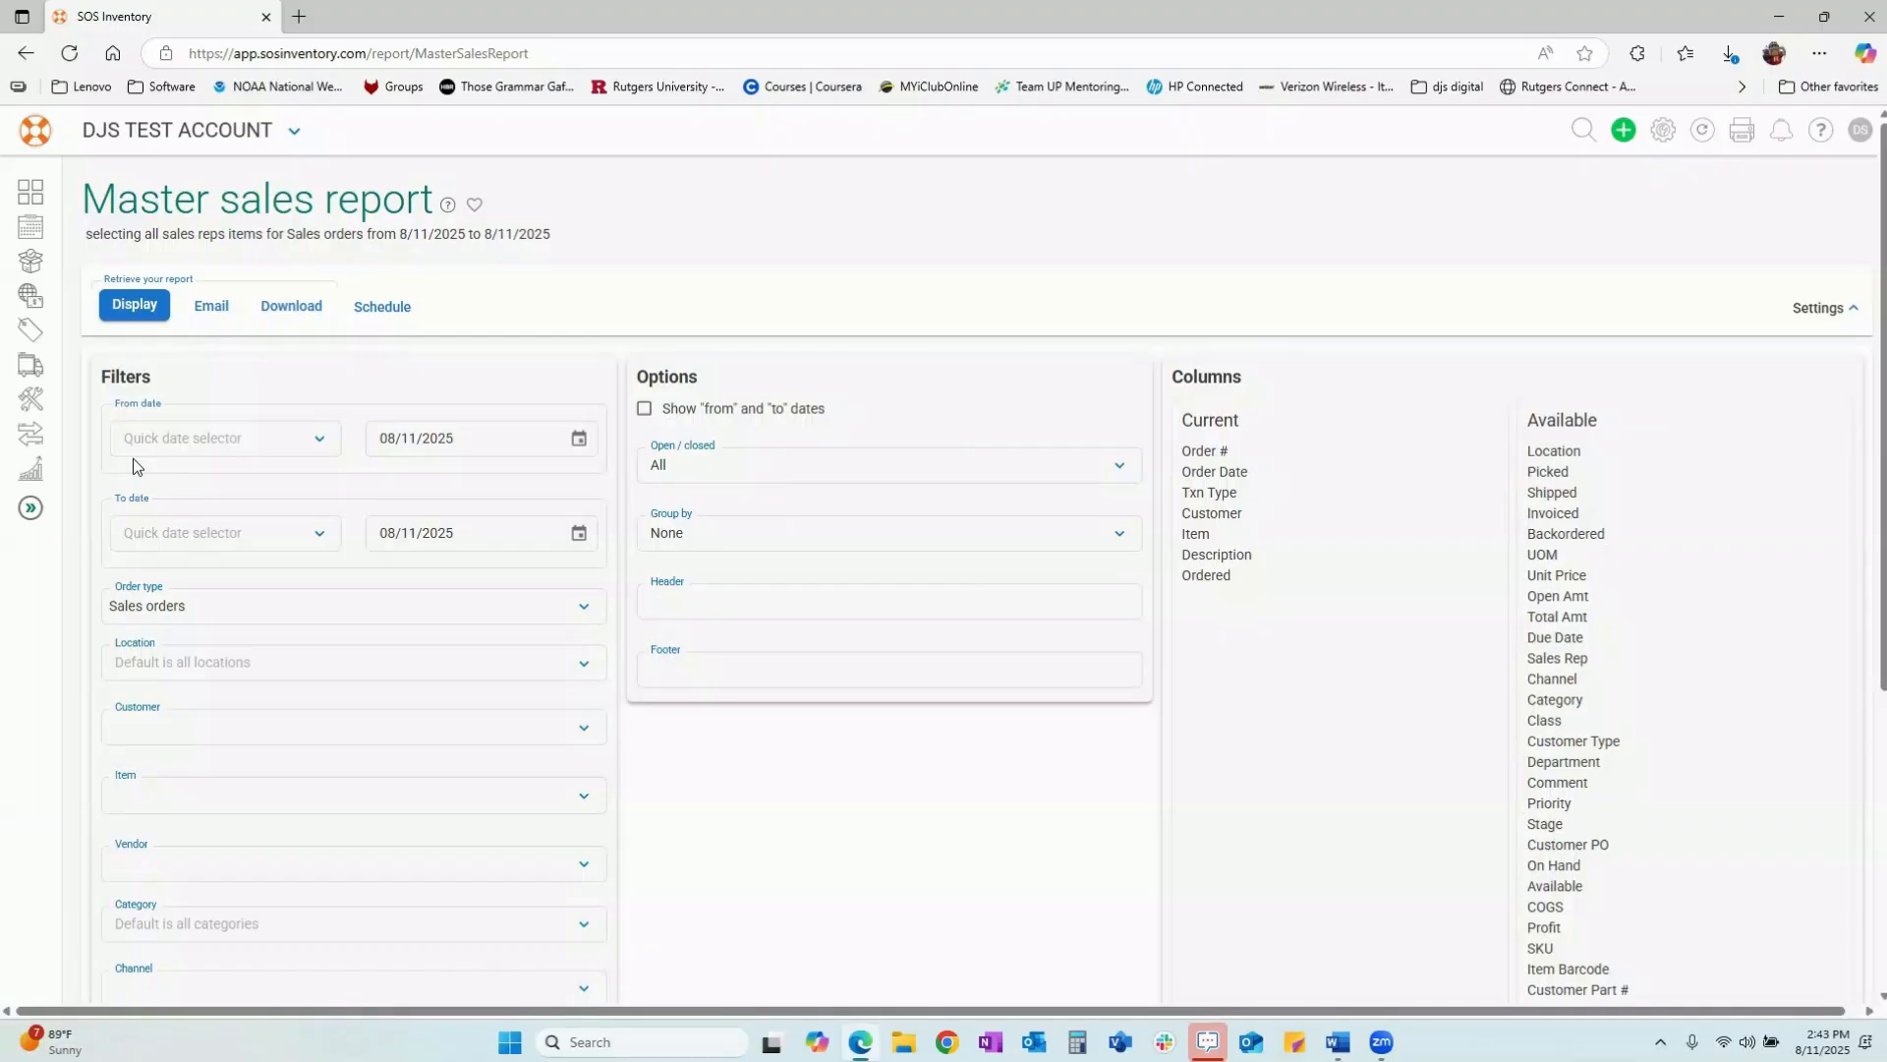
scroll(207, 482, down, 5)
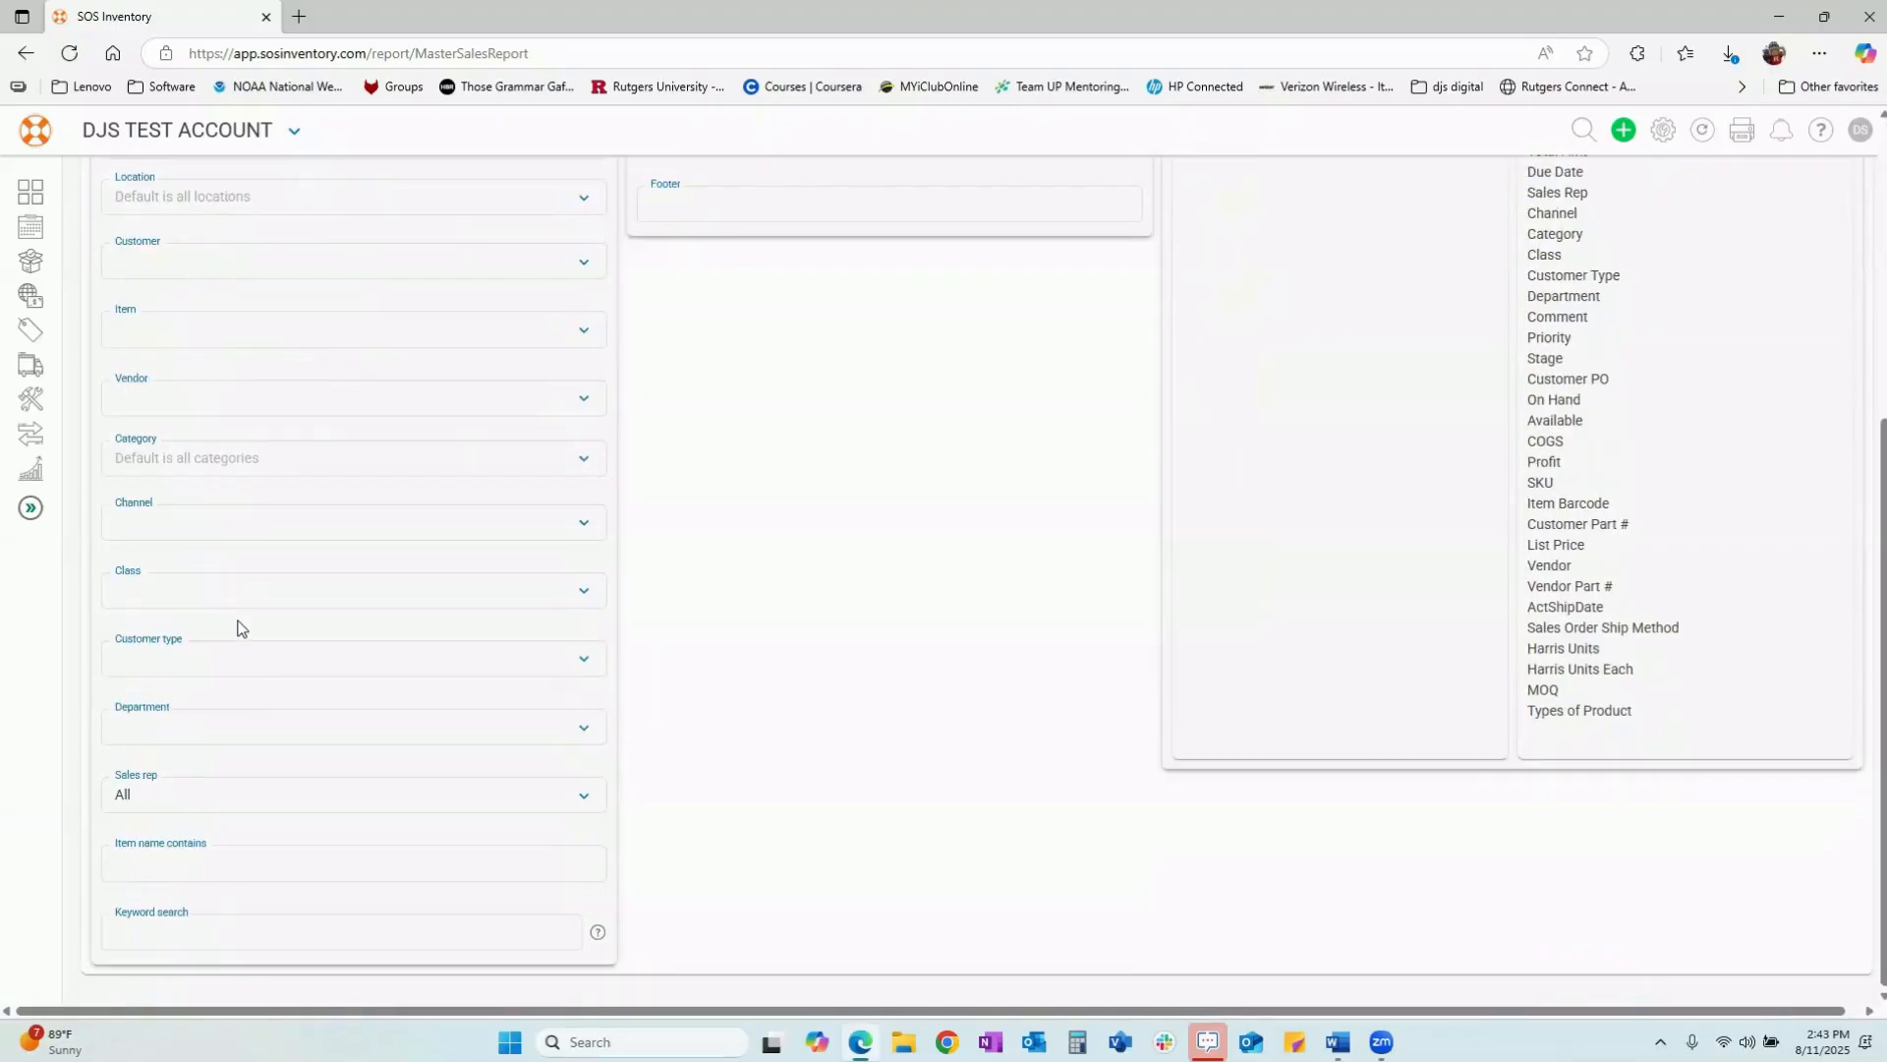
scroll(239, 625, up, 5)
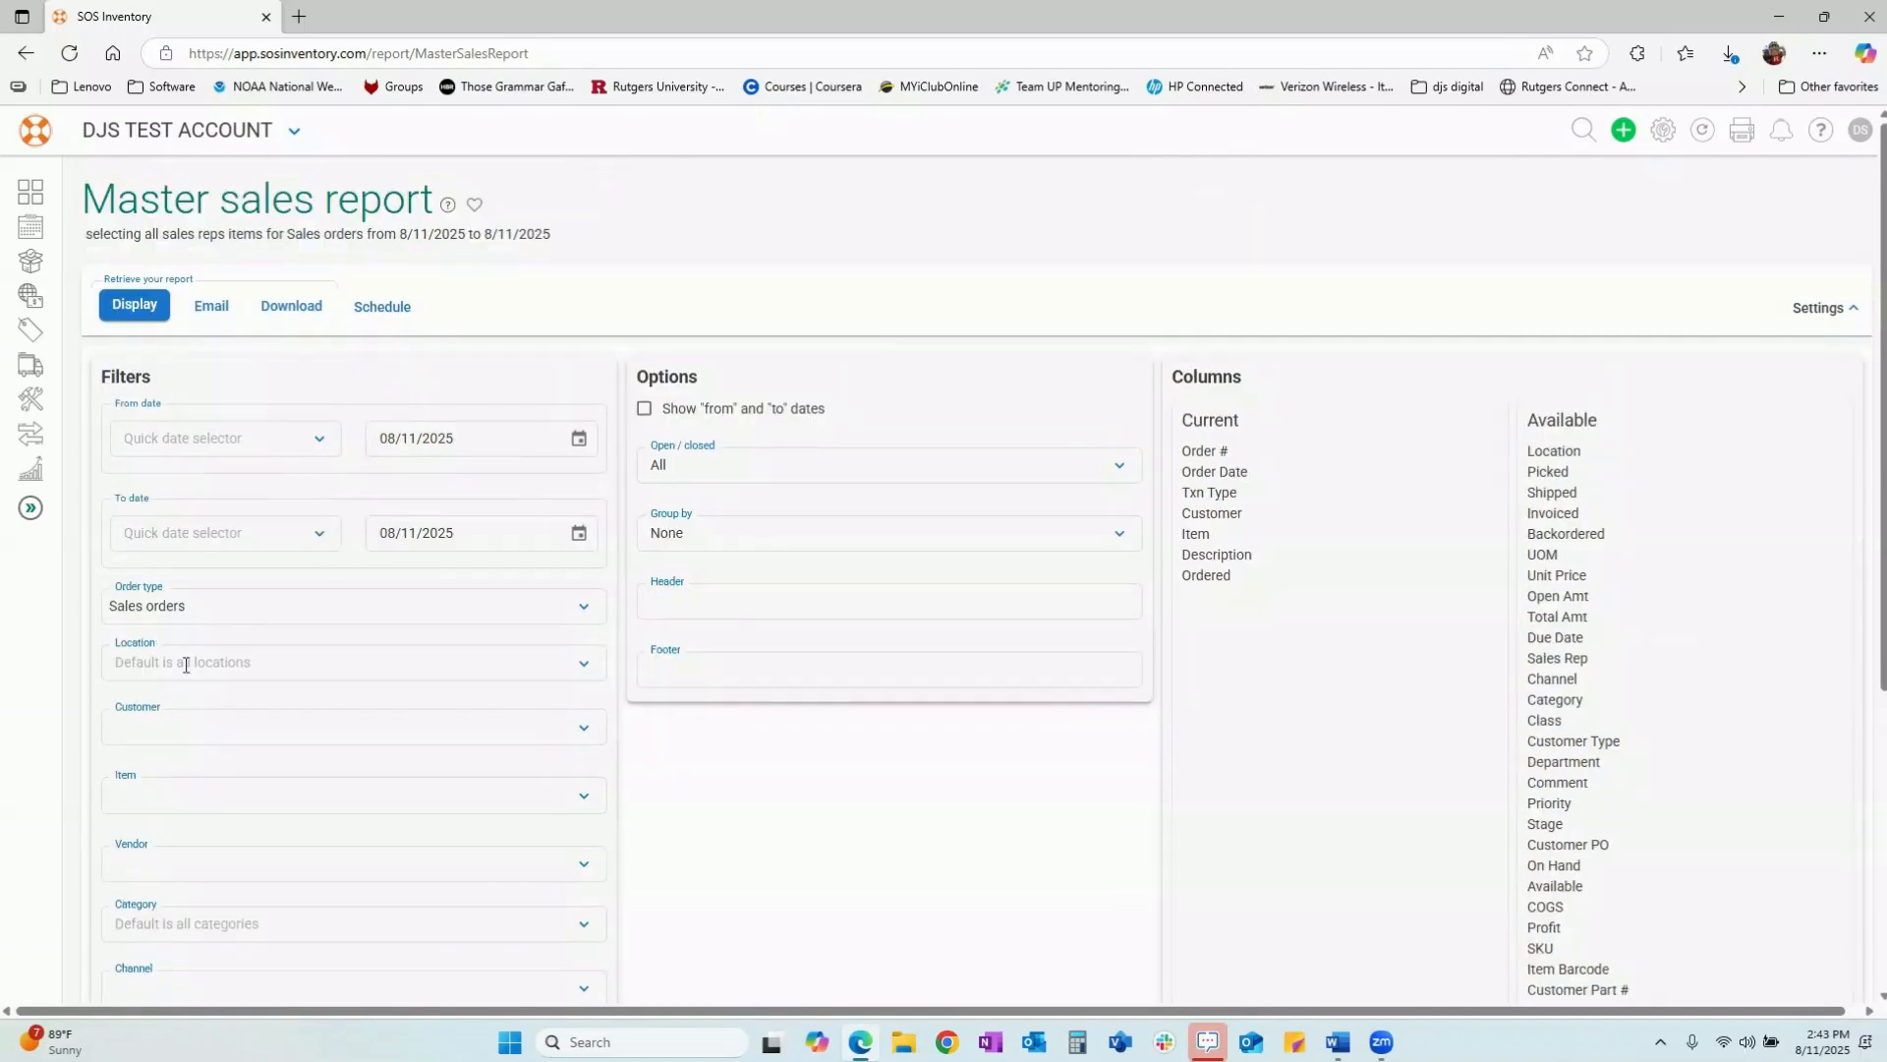
scroll(187, 678, down, 5)
scroll(189, 699, up, 5)
- Add the On Hand column after Ordered in the report's current columns, and view the email sending options without sending the report
drag(1573, 866, 1221, 588)
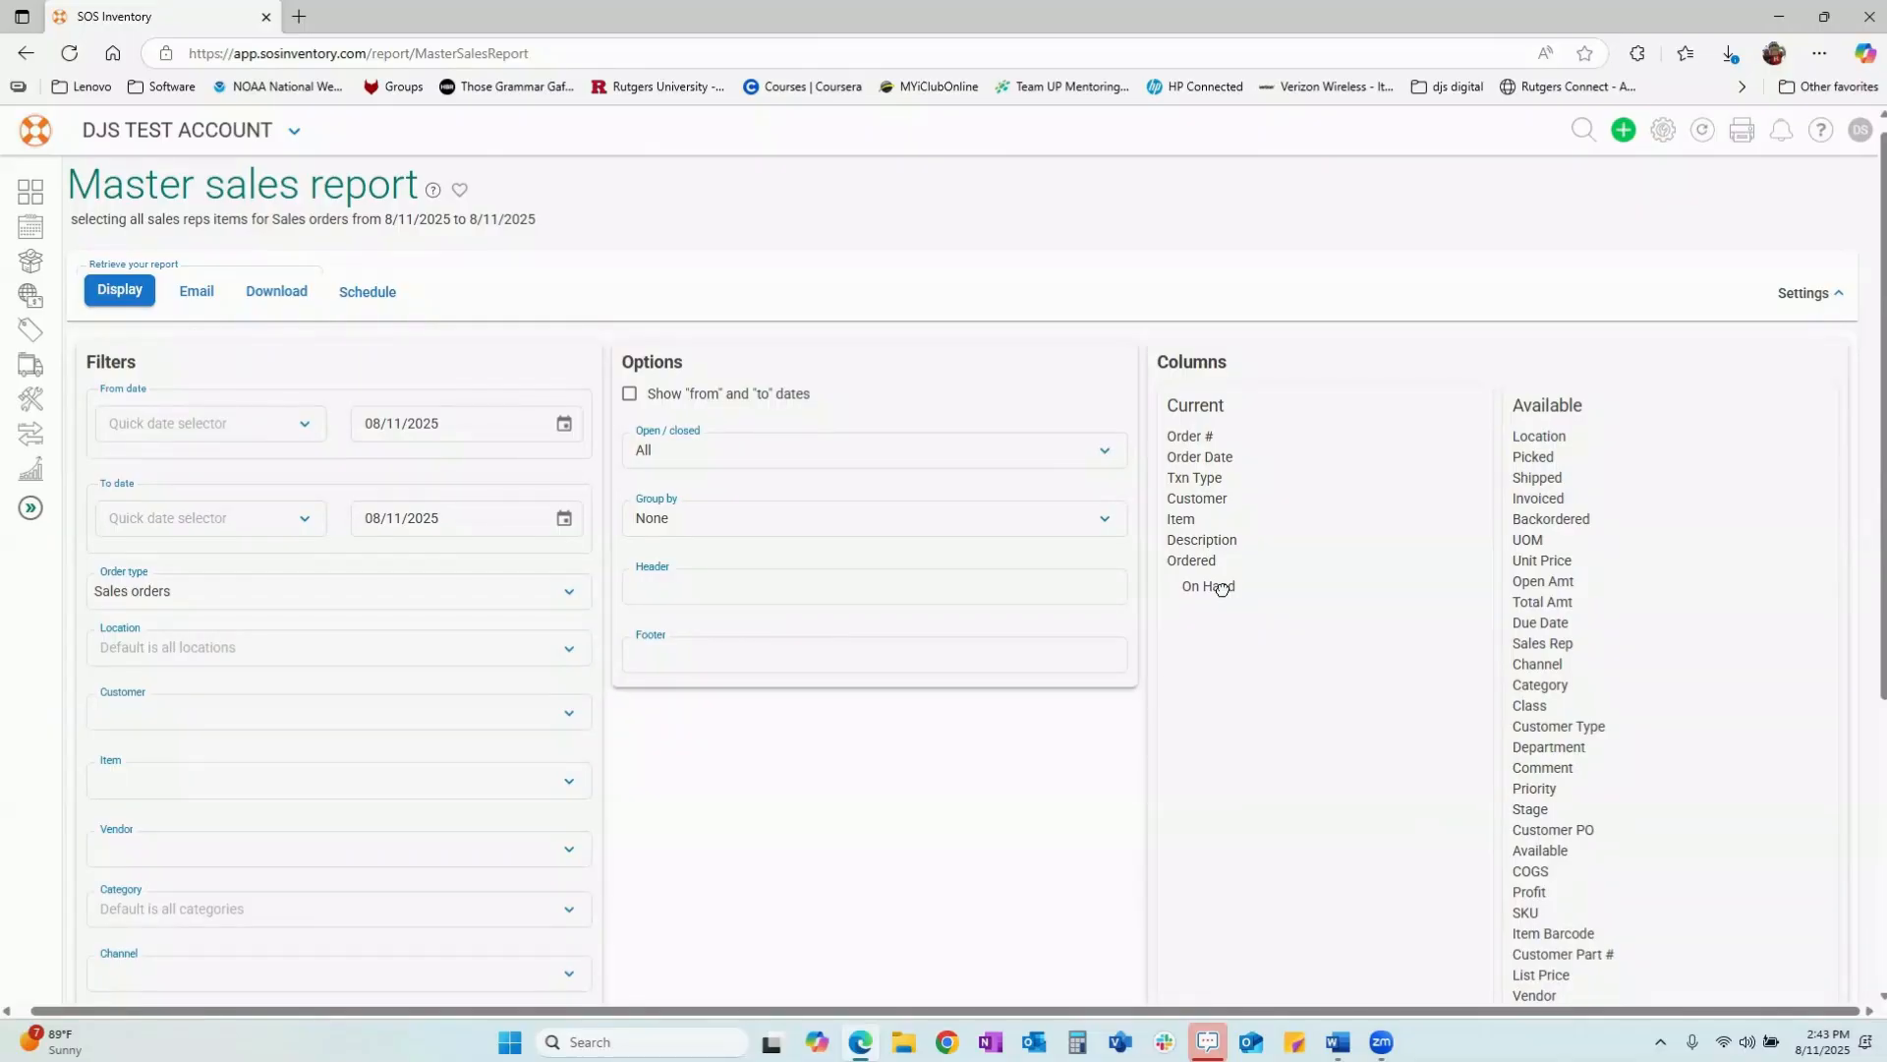
drag(1221, 588, 1212, 590)
drag(1212, 590, 1212, 590)
click(190, 295)
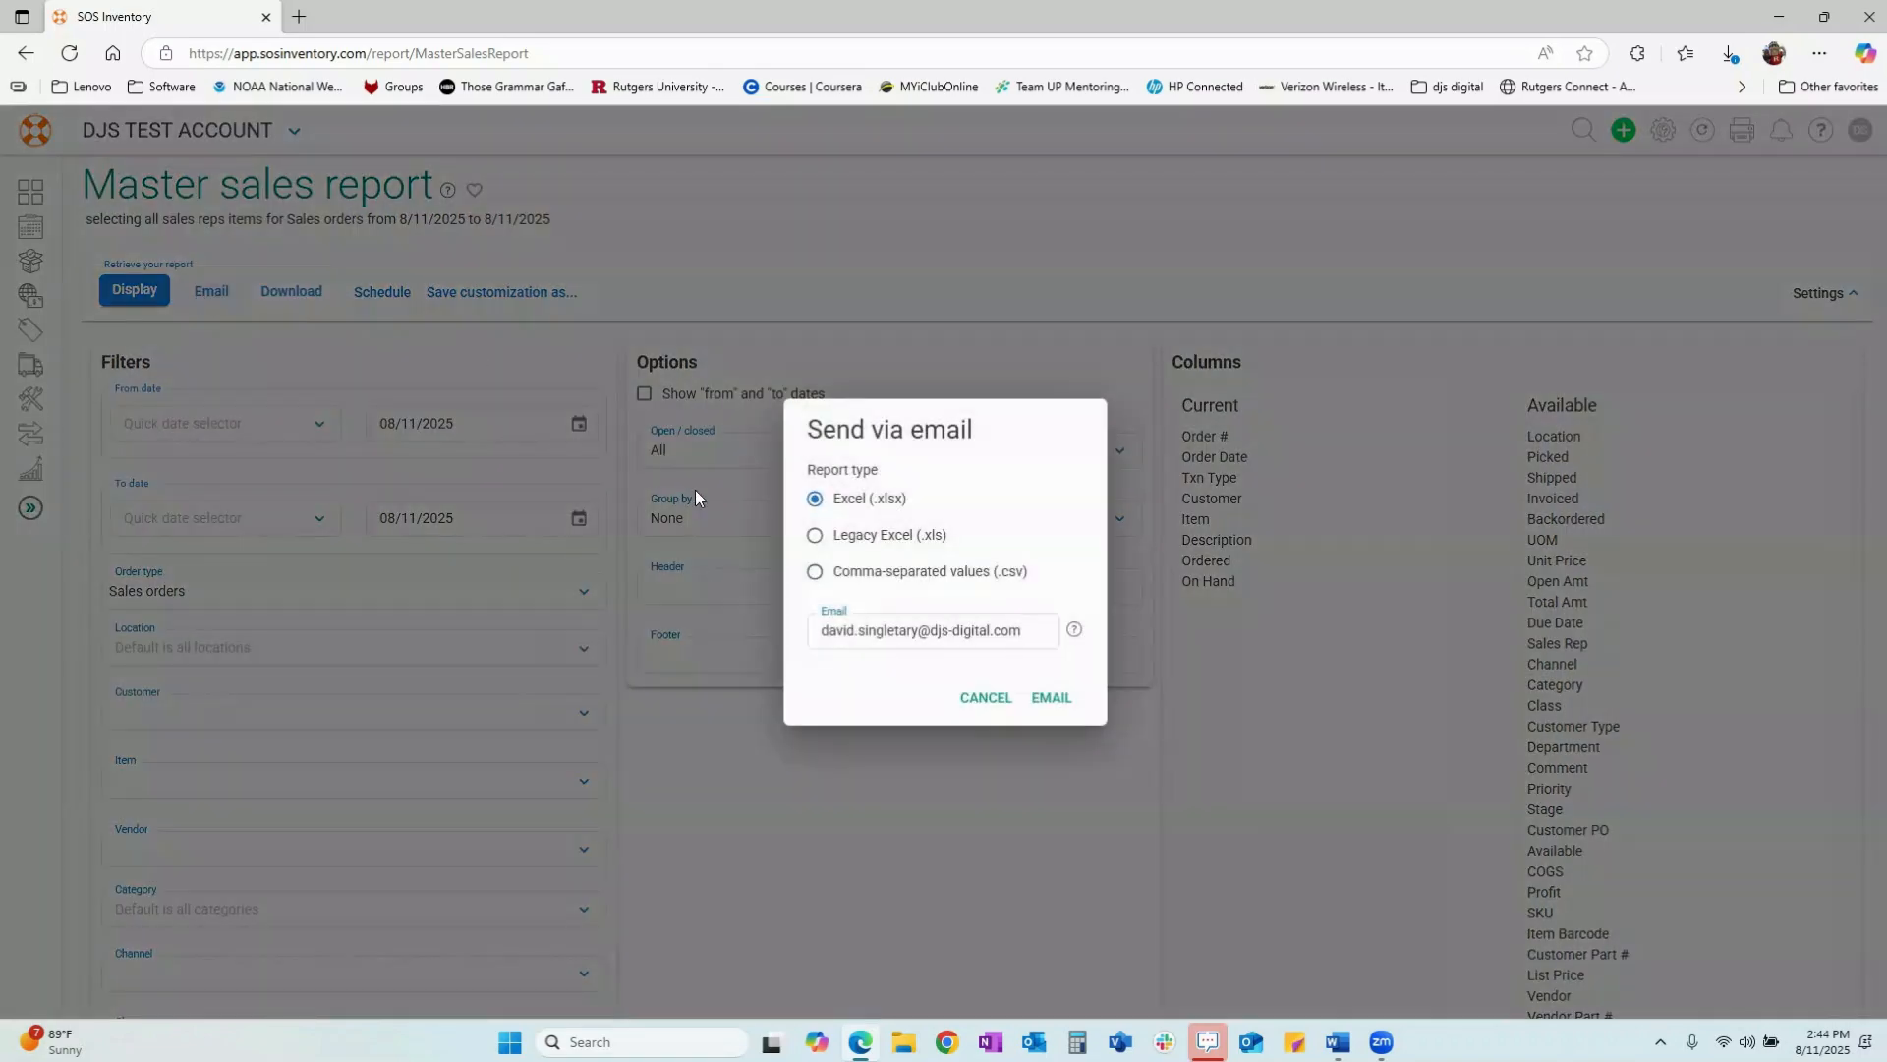
click(987, 700)
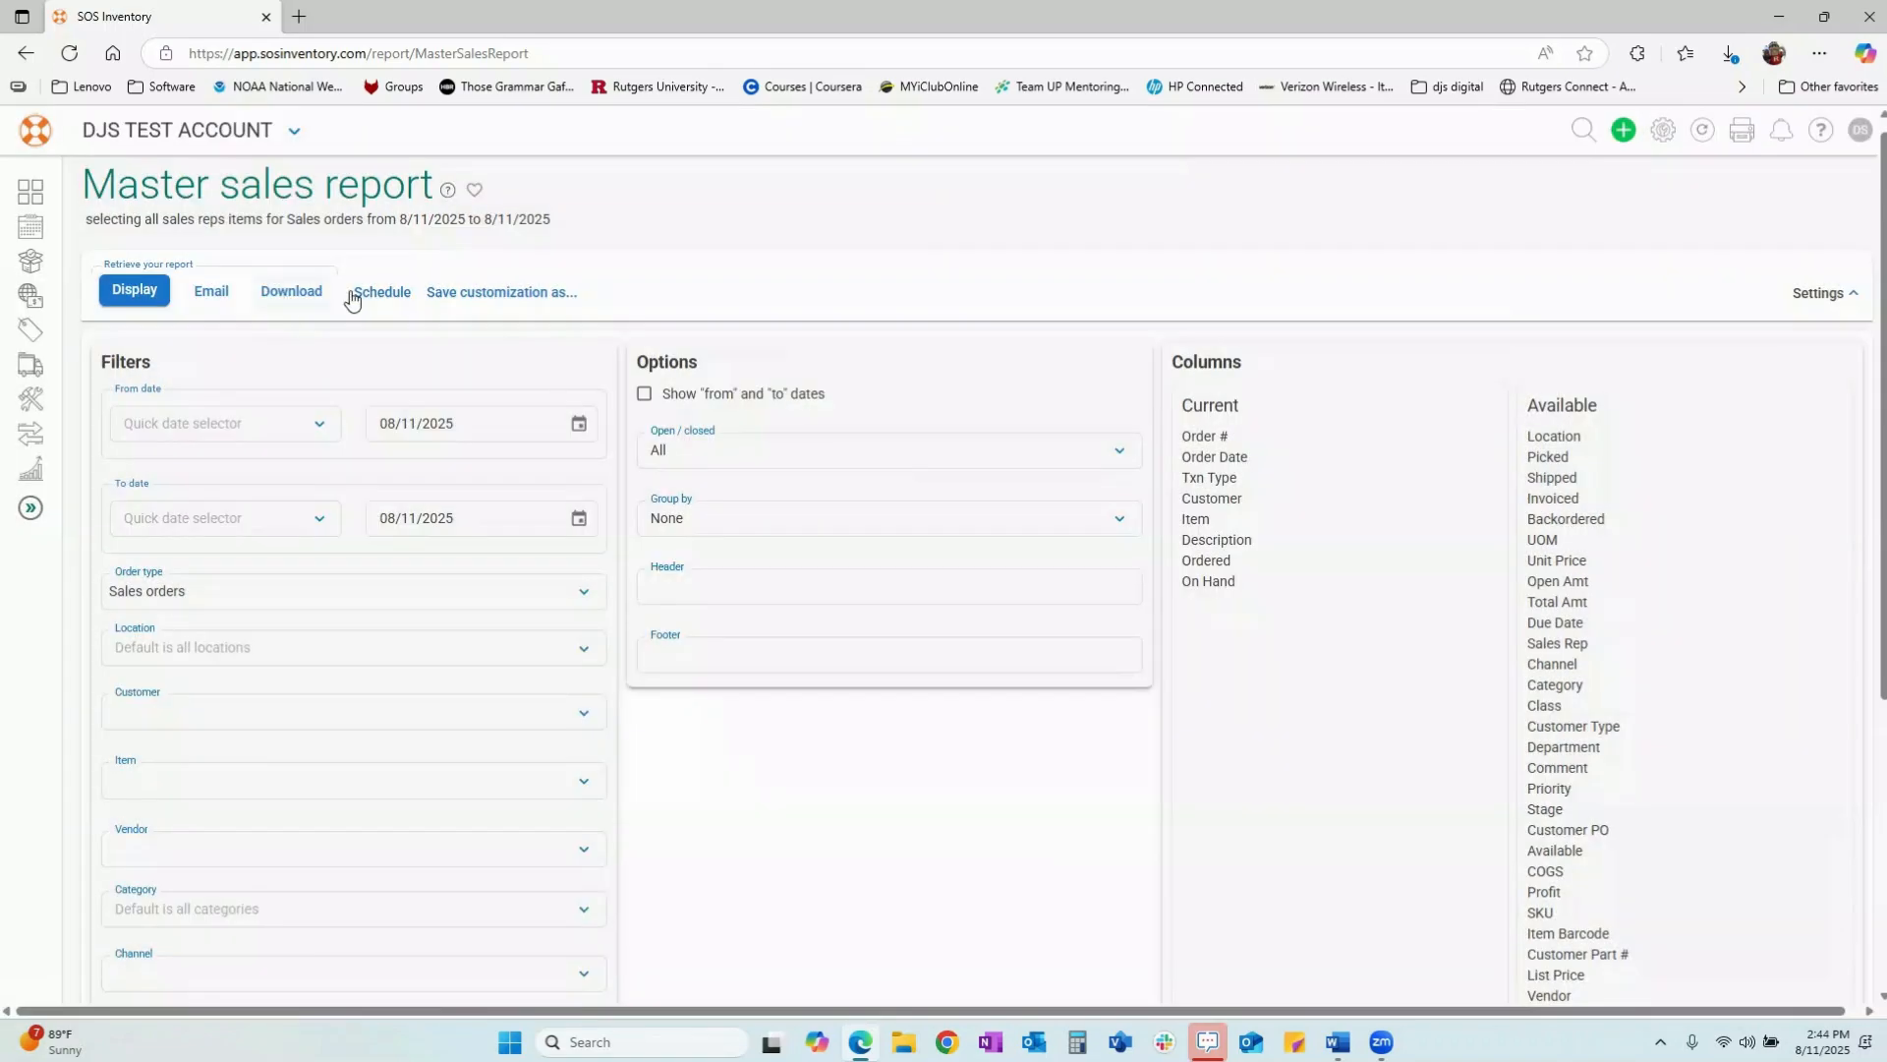
- Save the report customization as NEW SALES REPORT and mark it as a favorite
click(516, 291)
click(847, 558)
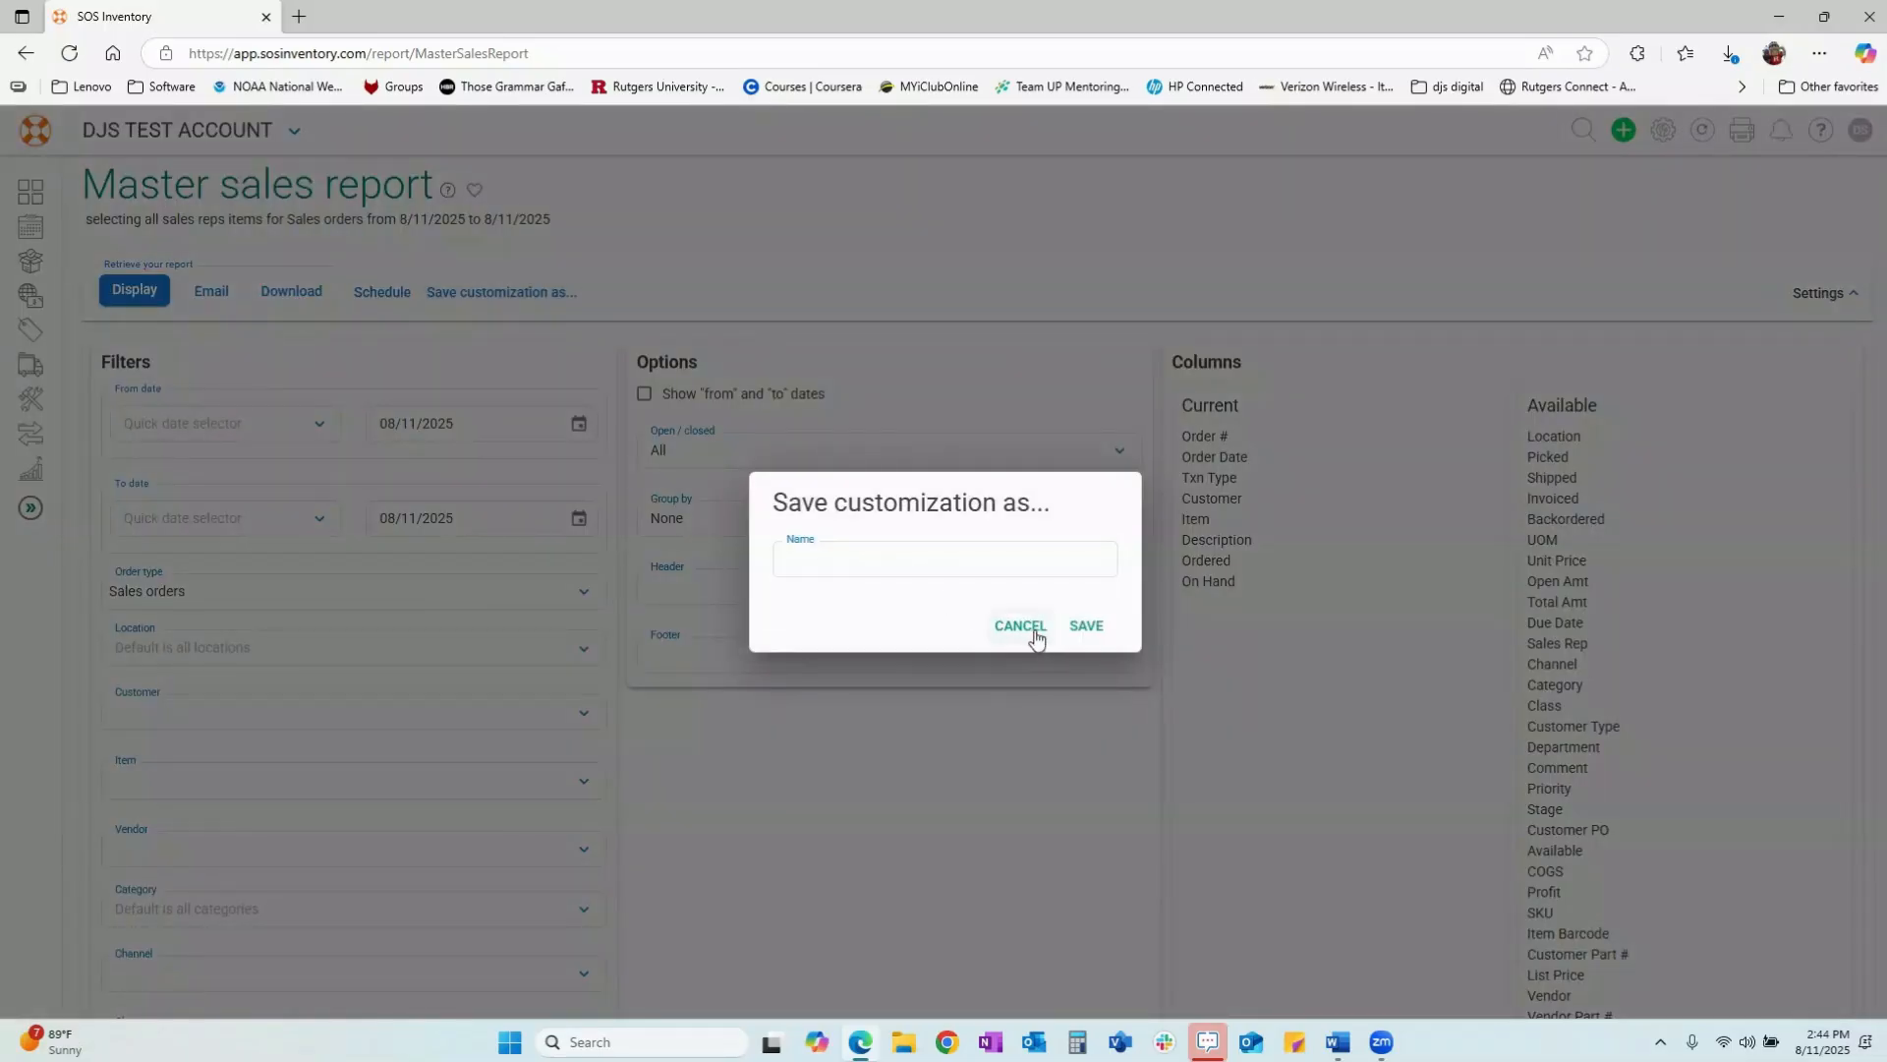
click(869, 553)
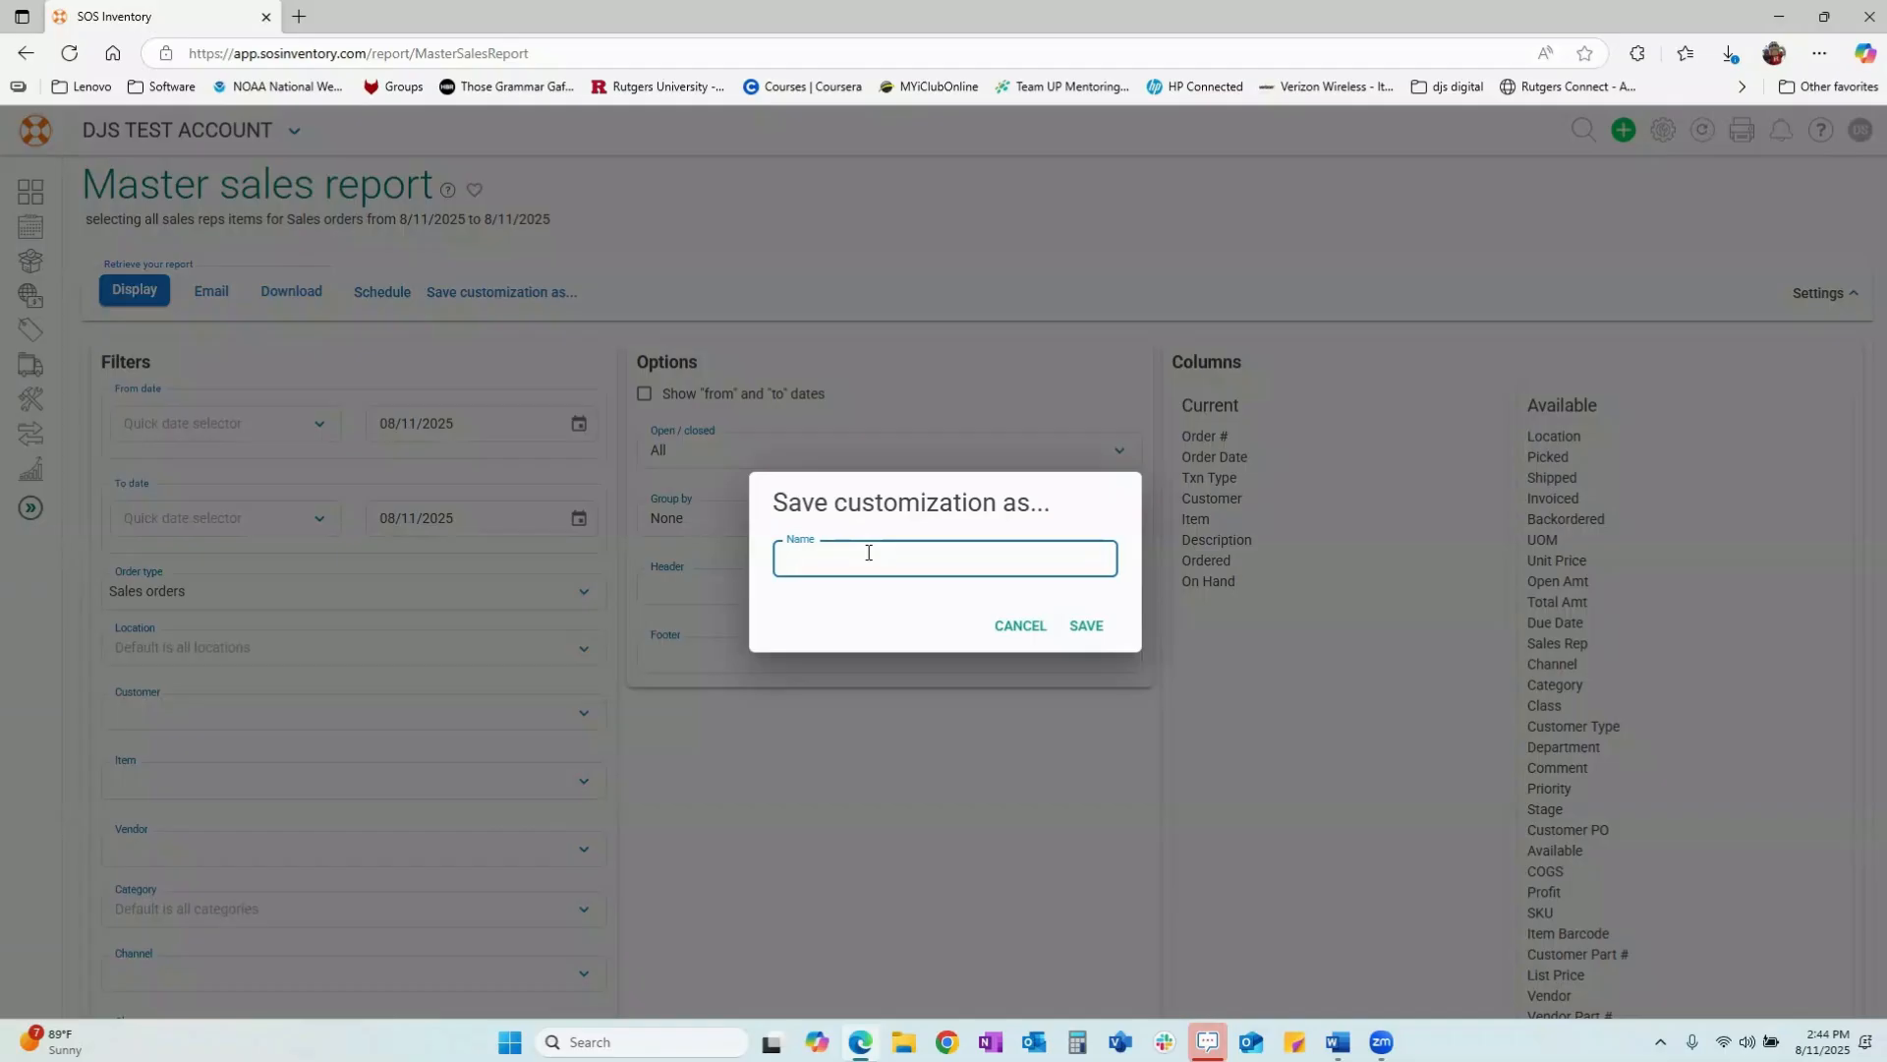
text(new)
key(BackSpace)
key(BackSpace)
text(NEW SALES REPORT)
click(1084, 625)
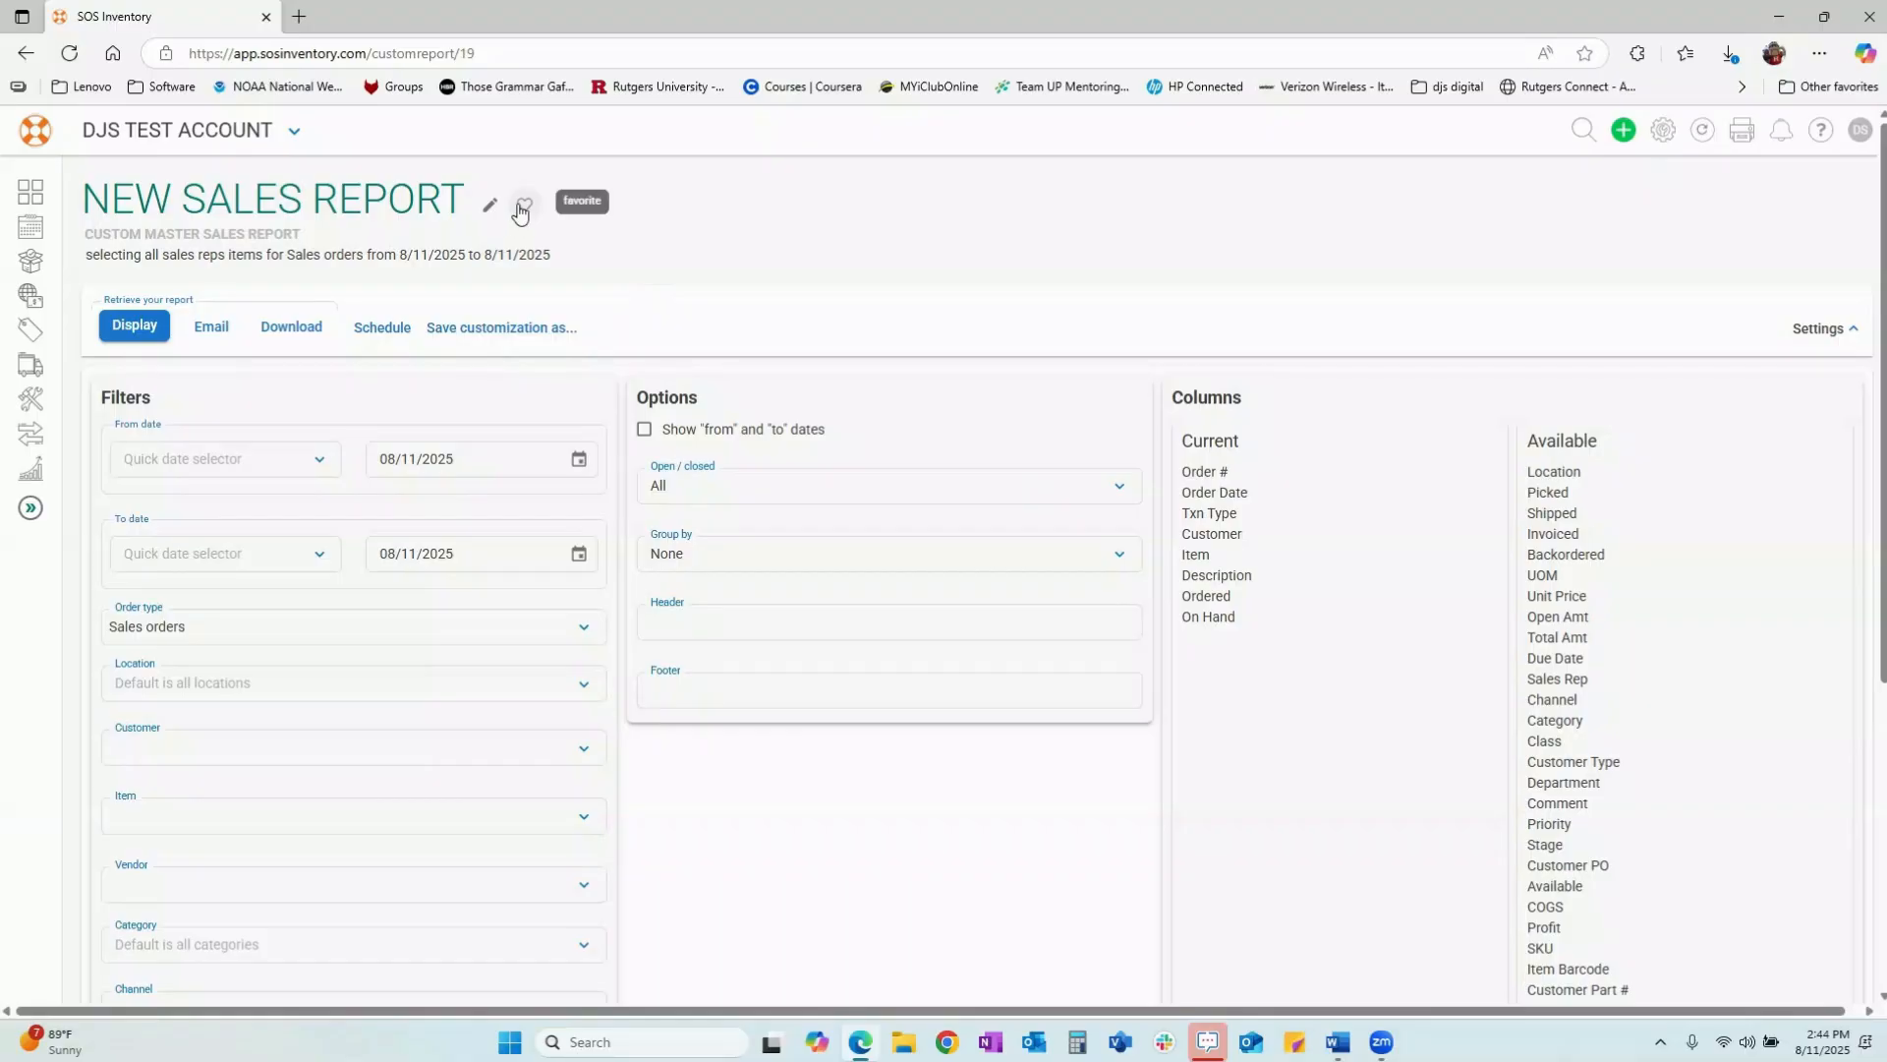
- Return to the Reports page and look through the Favorites, Custom and scheduled, and Sales report lists
click(30, 469)
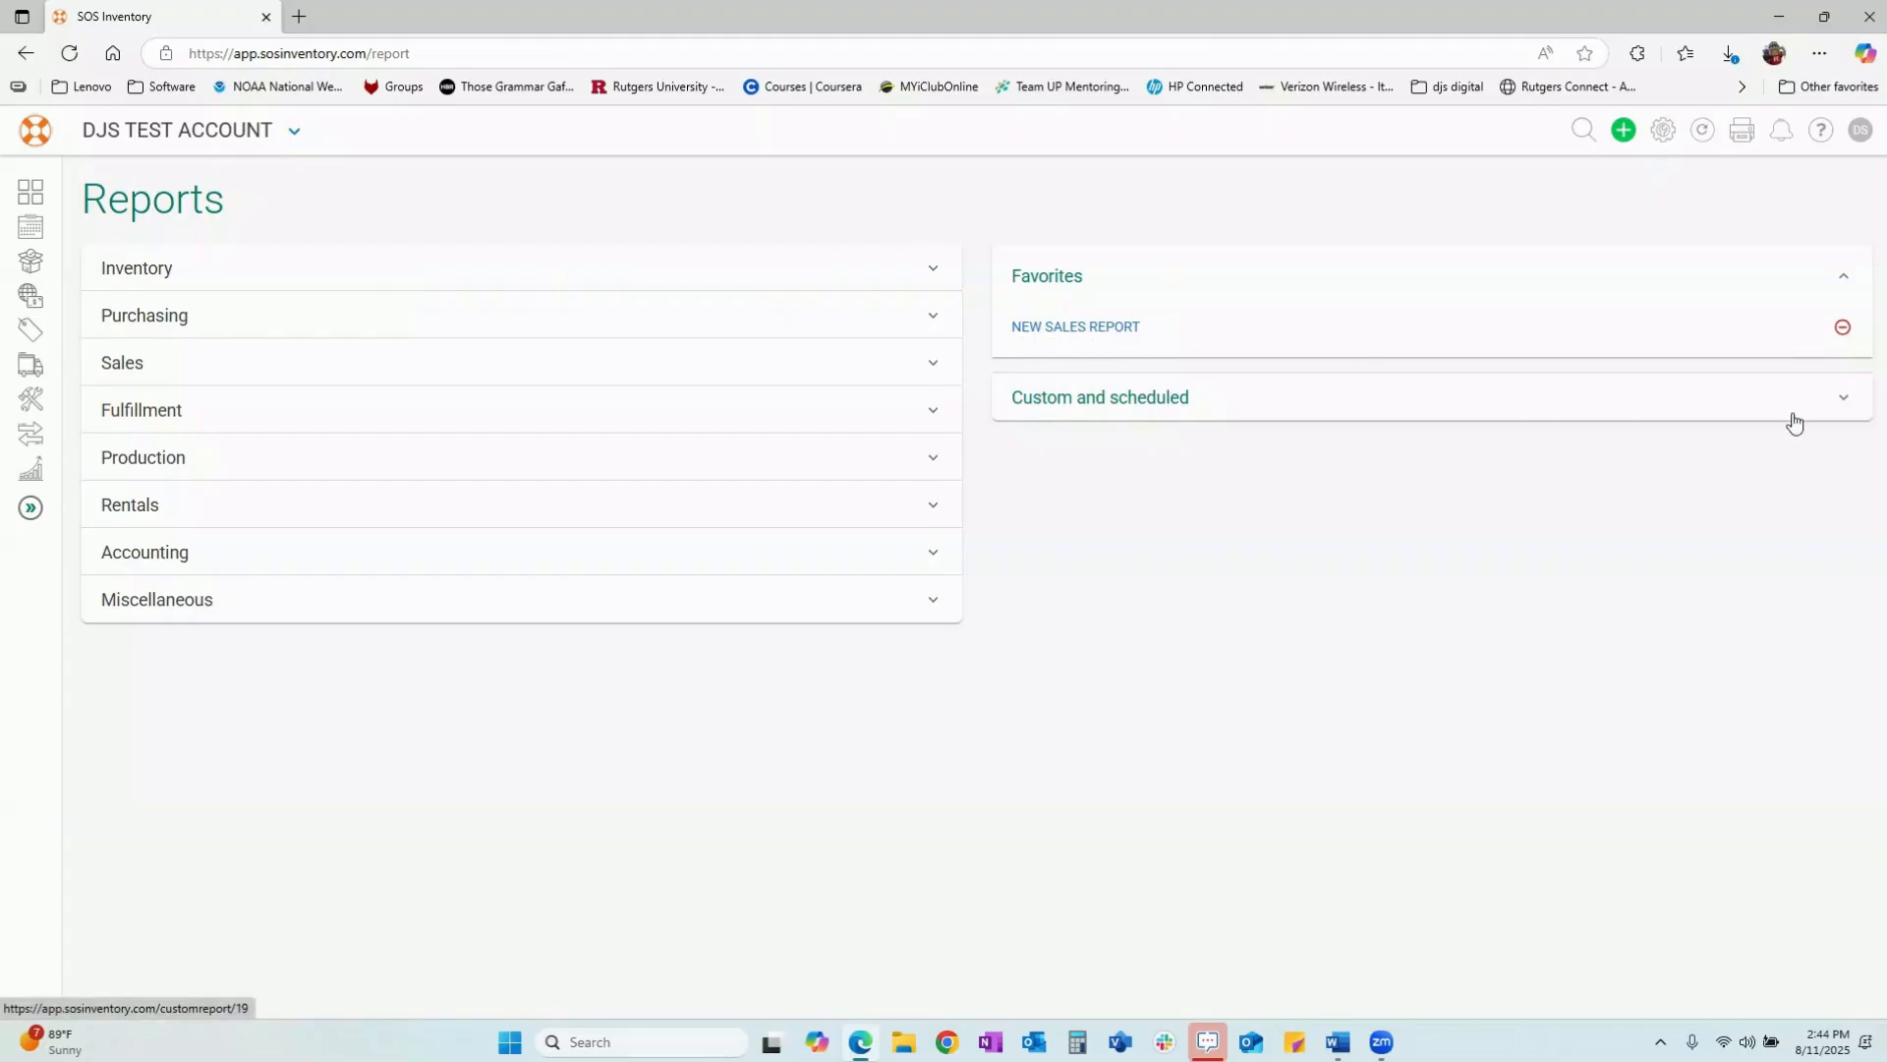
click(1848, 401)
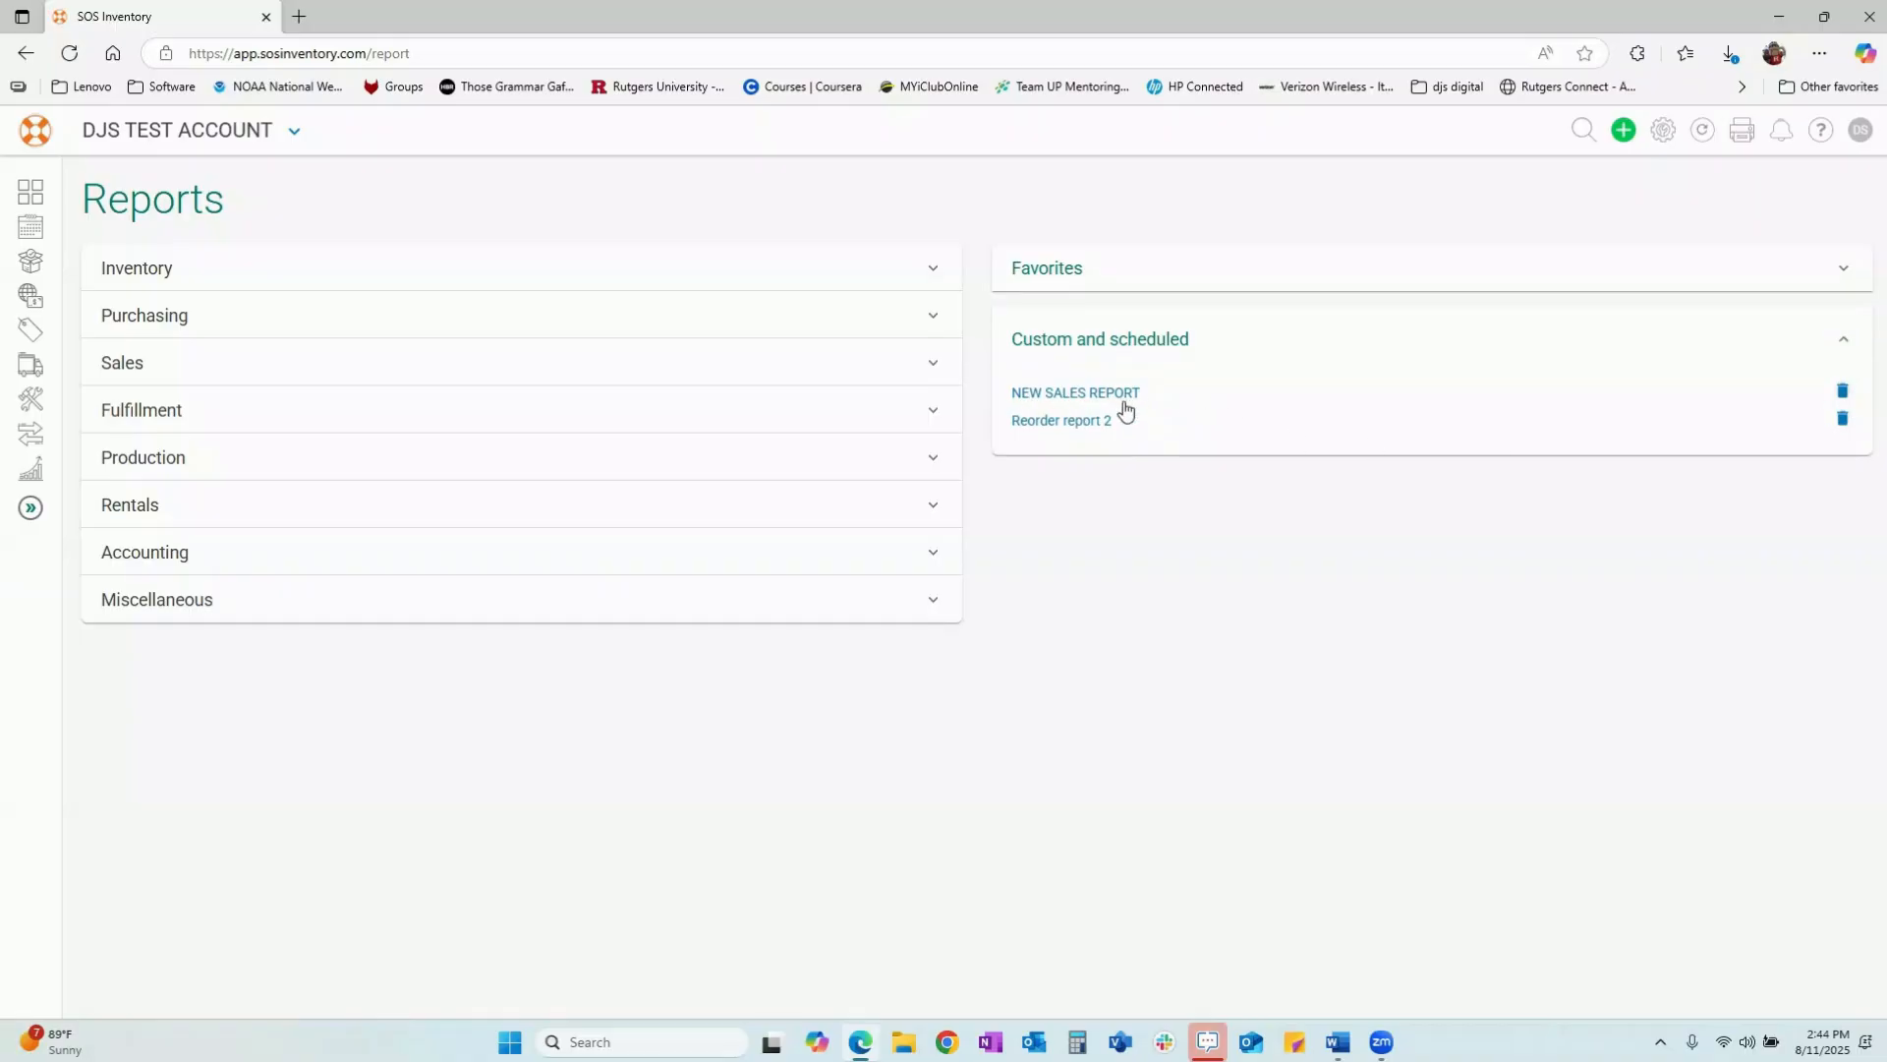
click(121, 369)
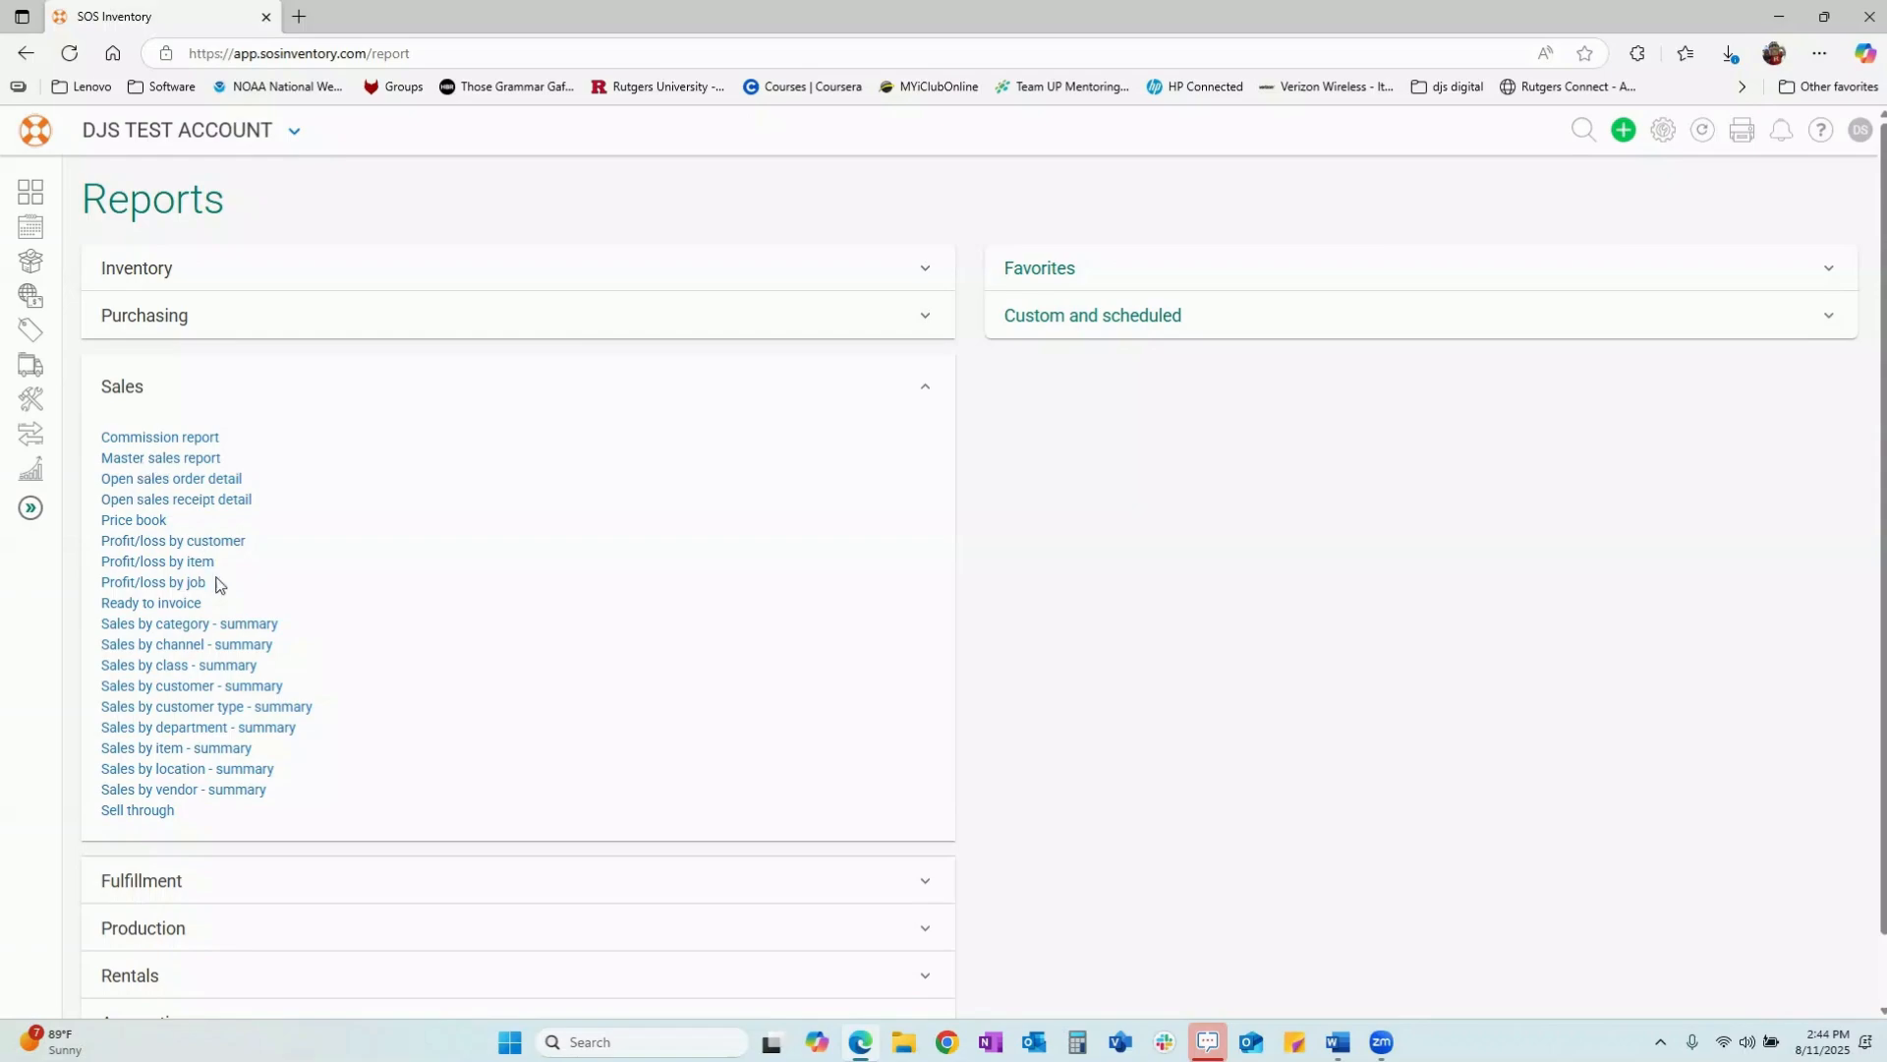
scroll(216, 584, down, 1)
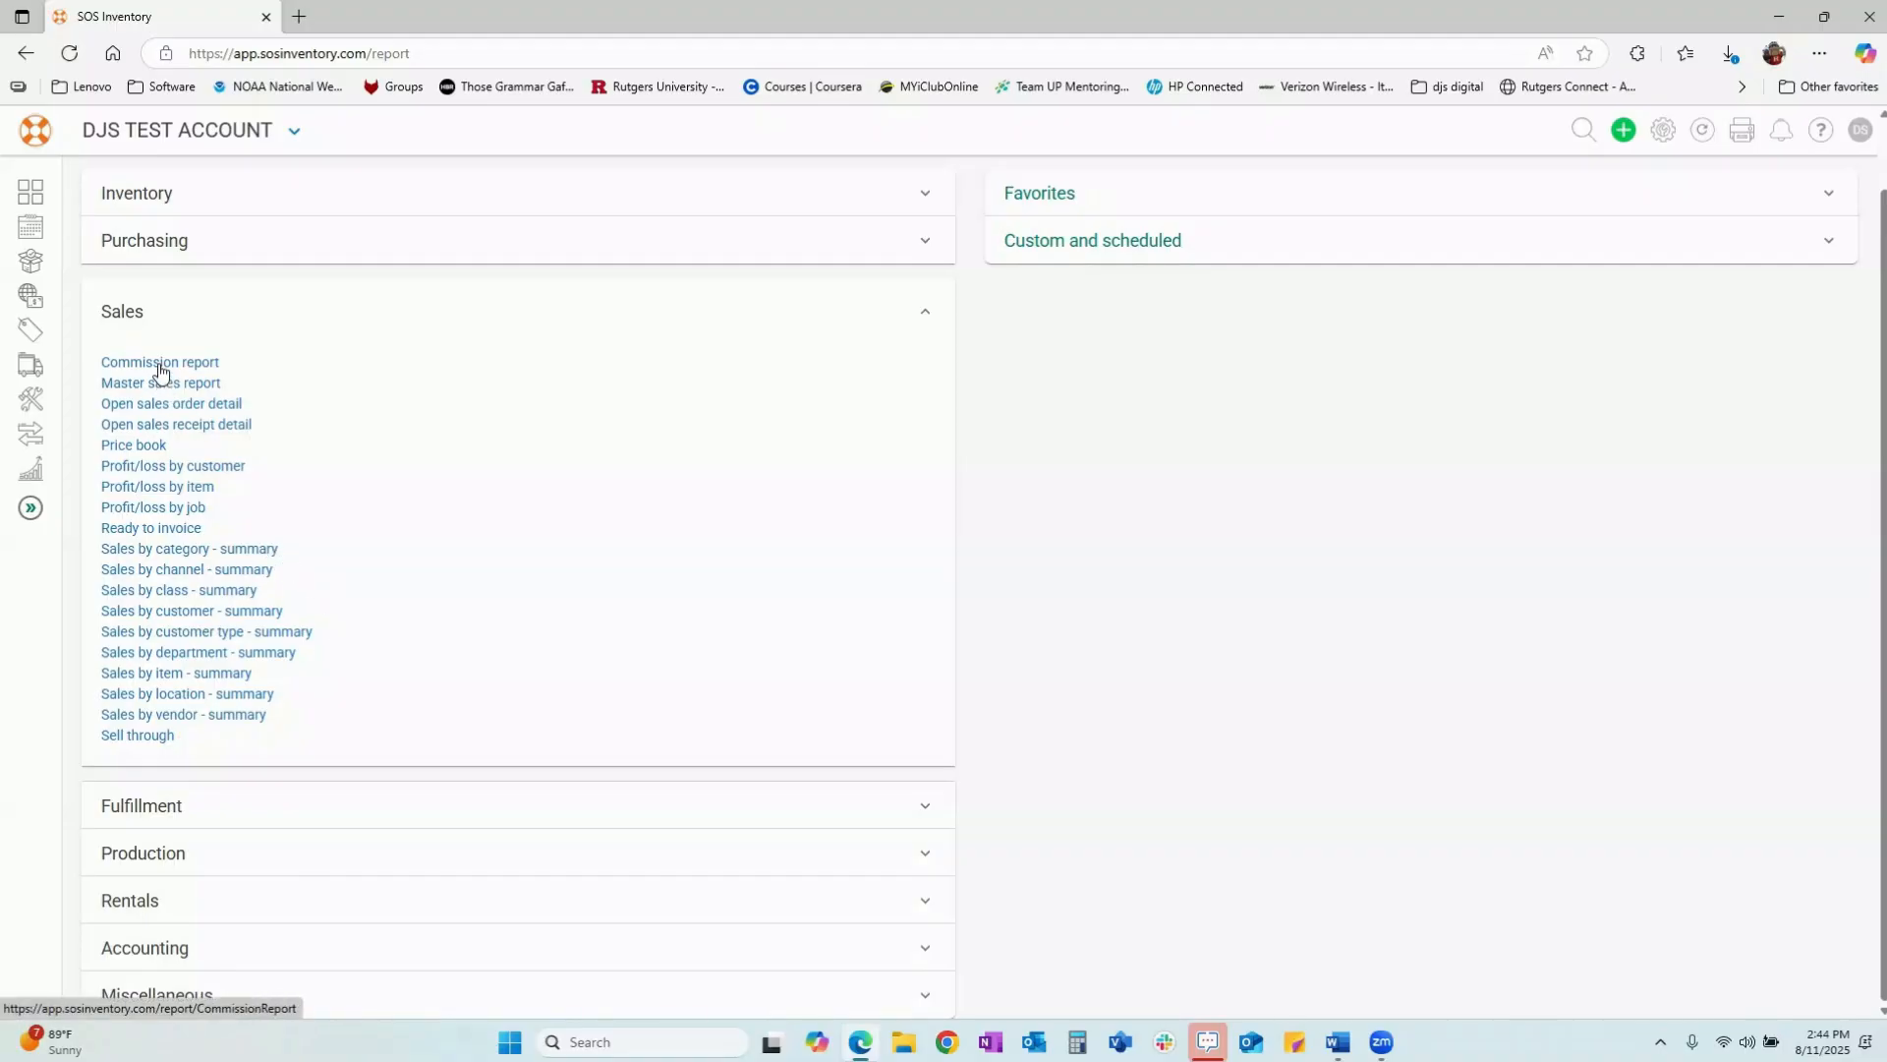
- Expand the navigation sidebar to show its labels and go to the Dashboard
click(30, 509)
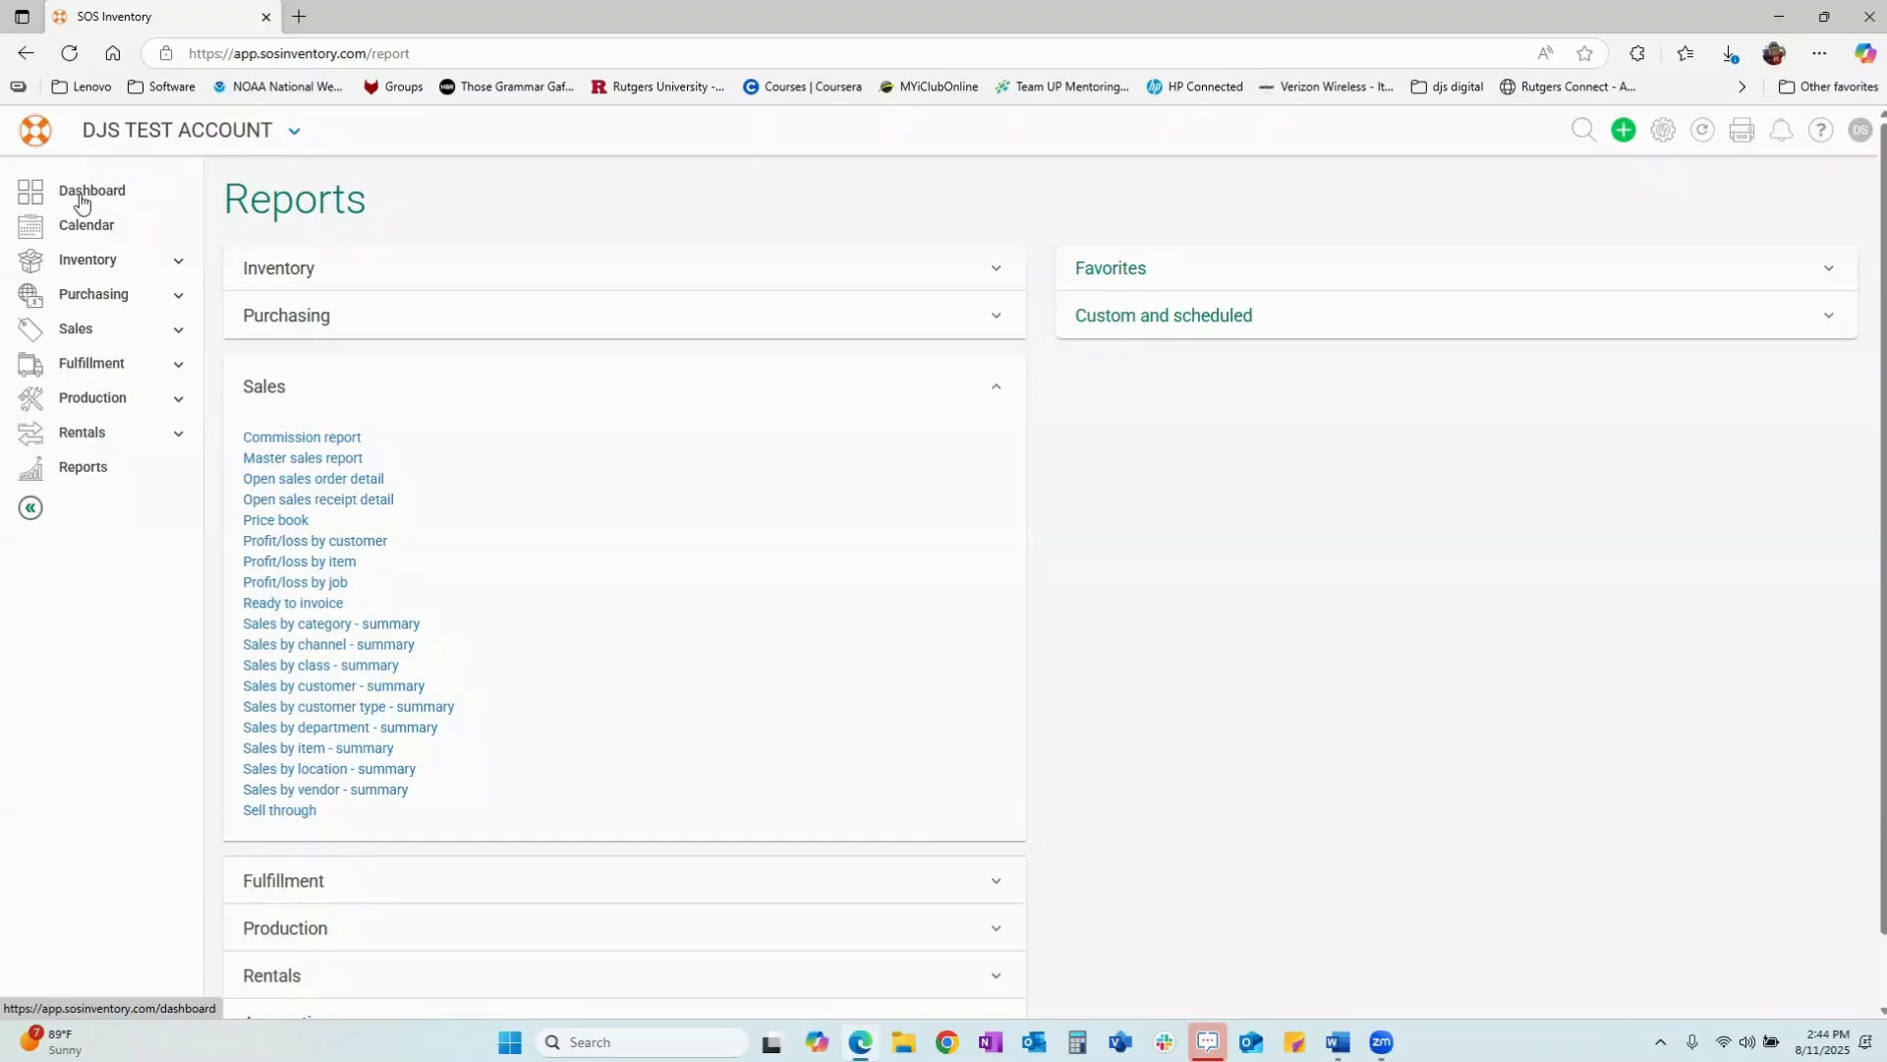
click(81, 203)
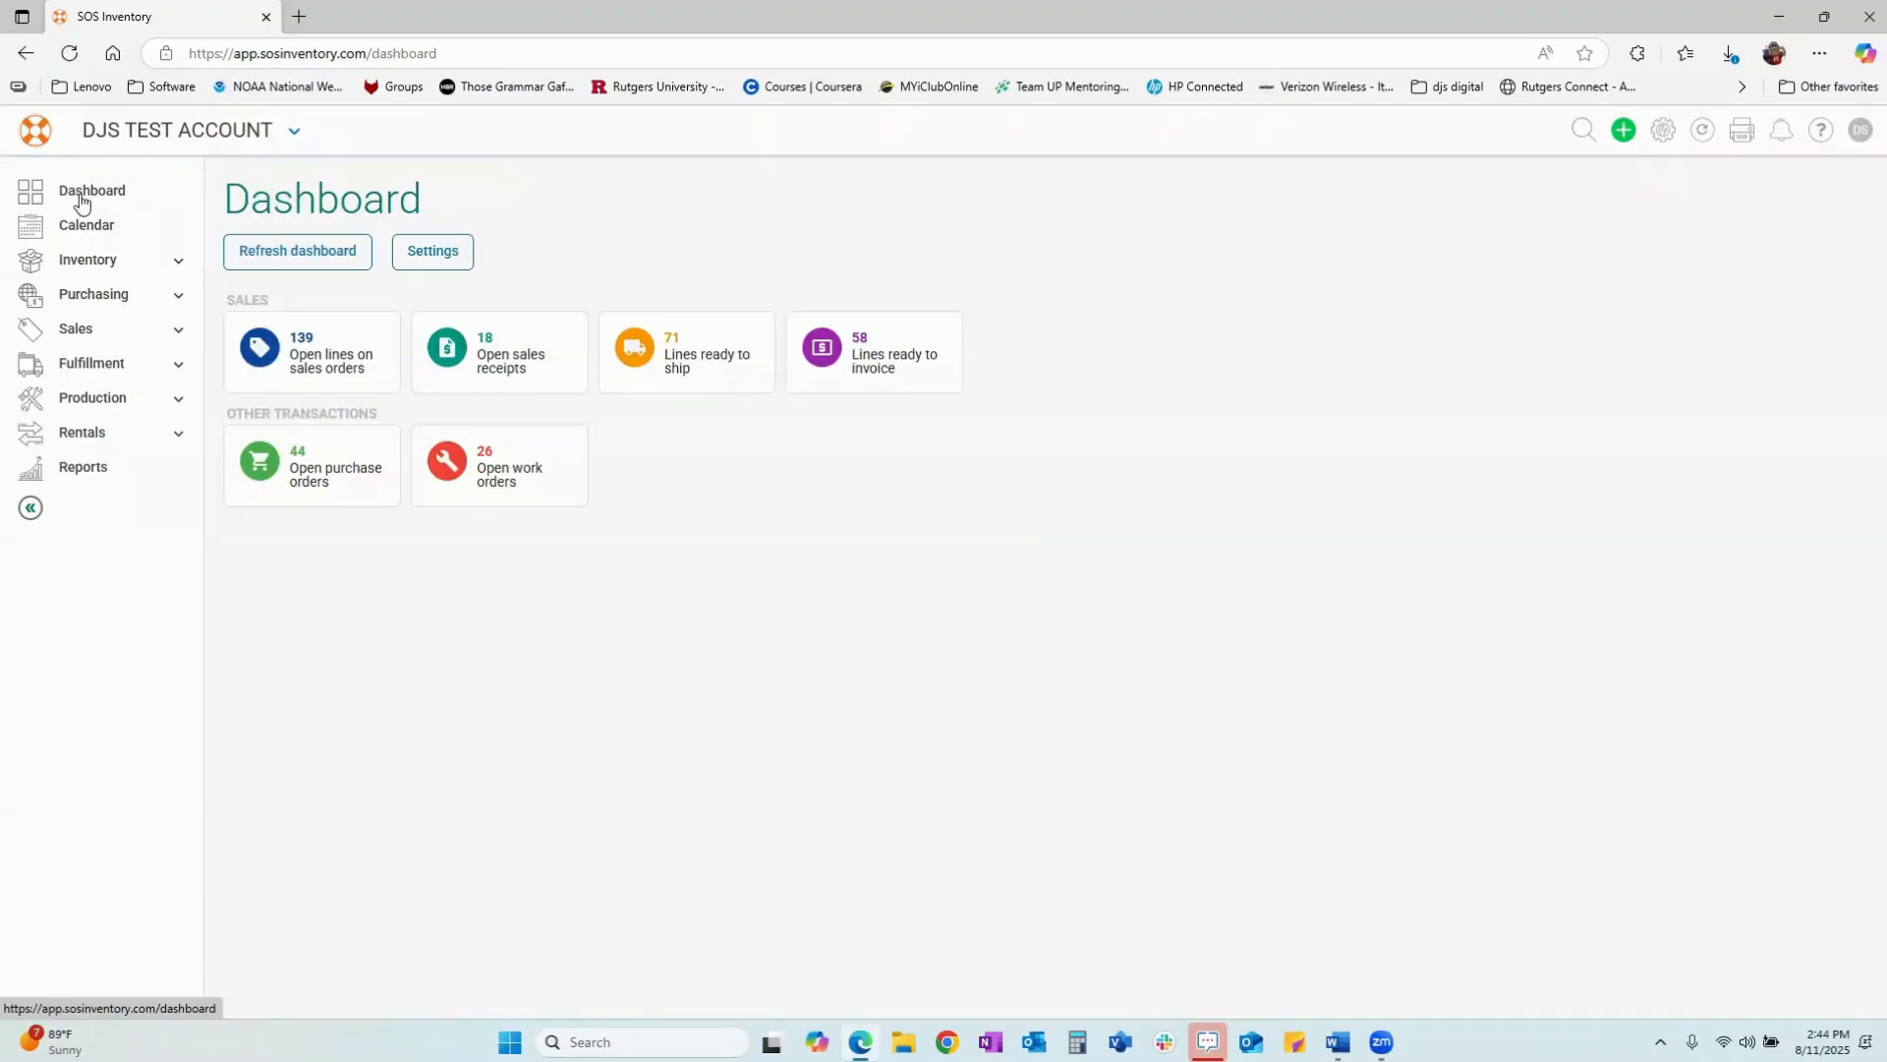